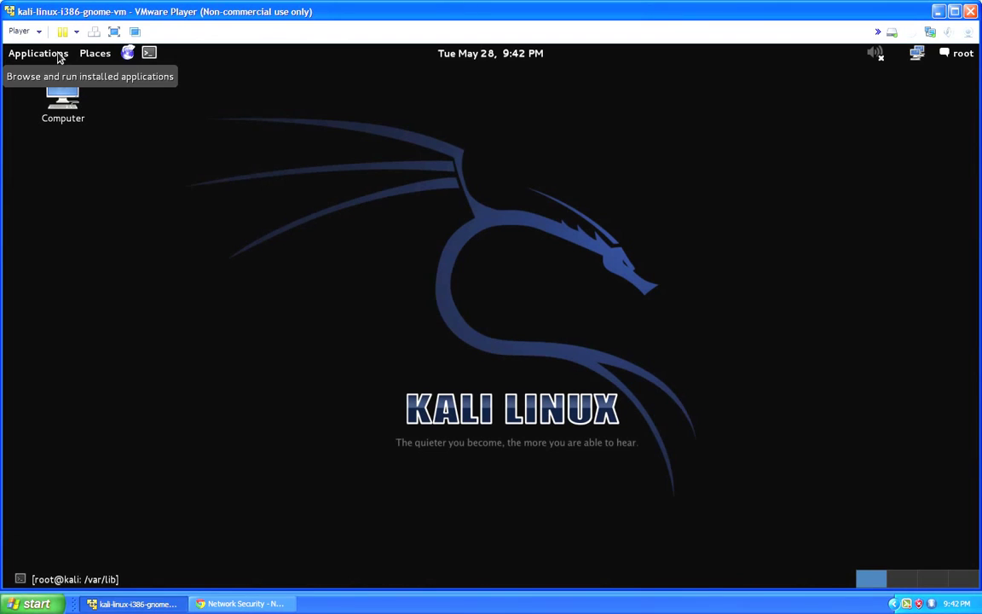
Run openvas-setup from Applications > Kali Linux > Vulnerability Analysis > OpenVAS, then maximize the VM.
click(60, 58)
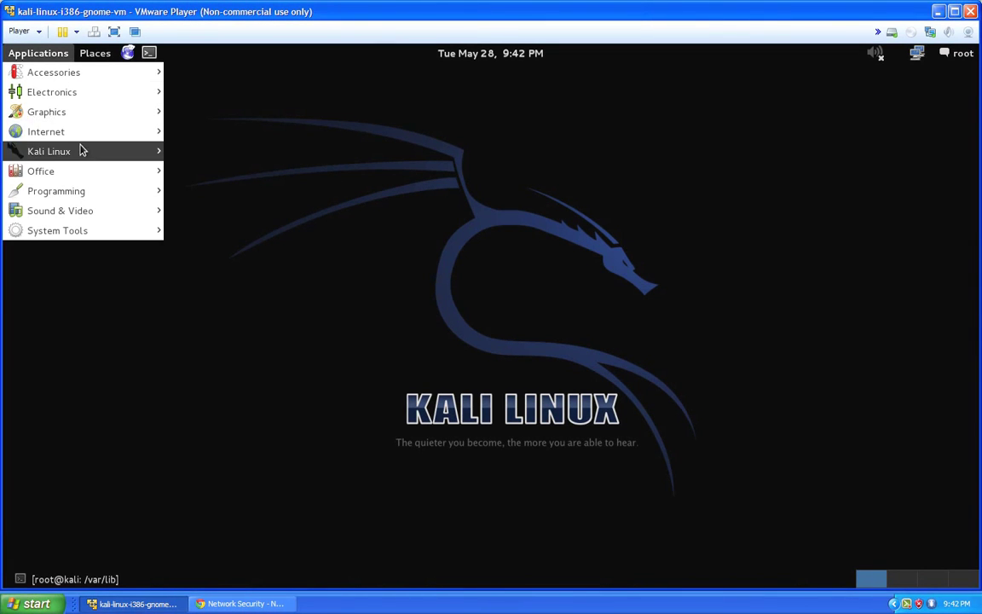
mouse_move(81, 151)
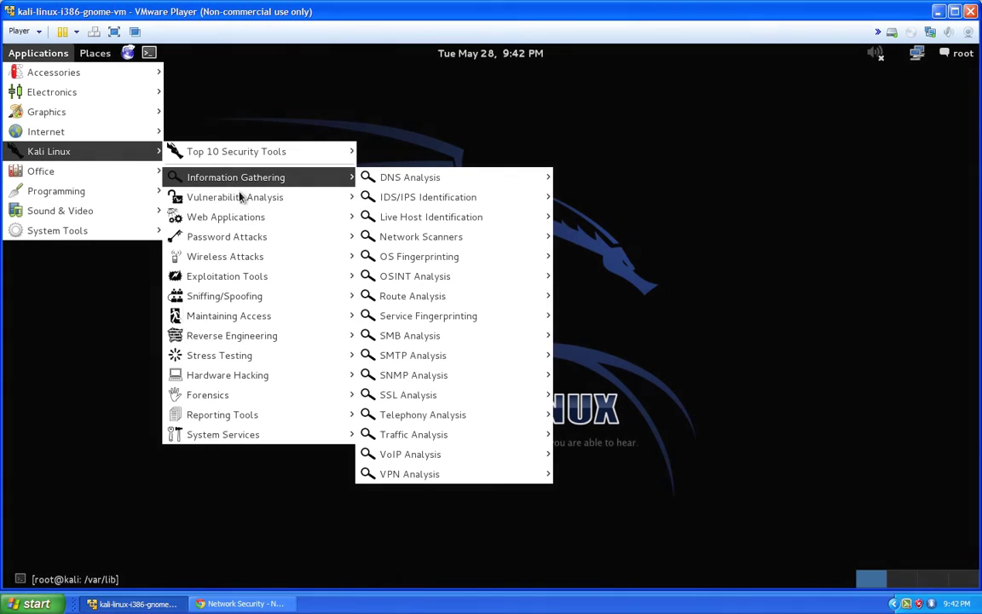
mouse_move(242, 198)
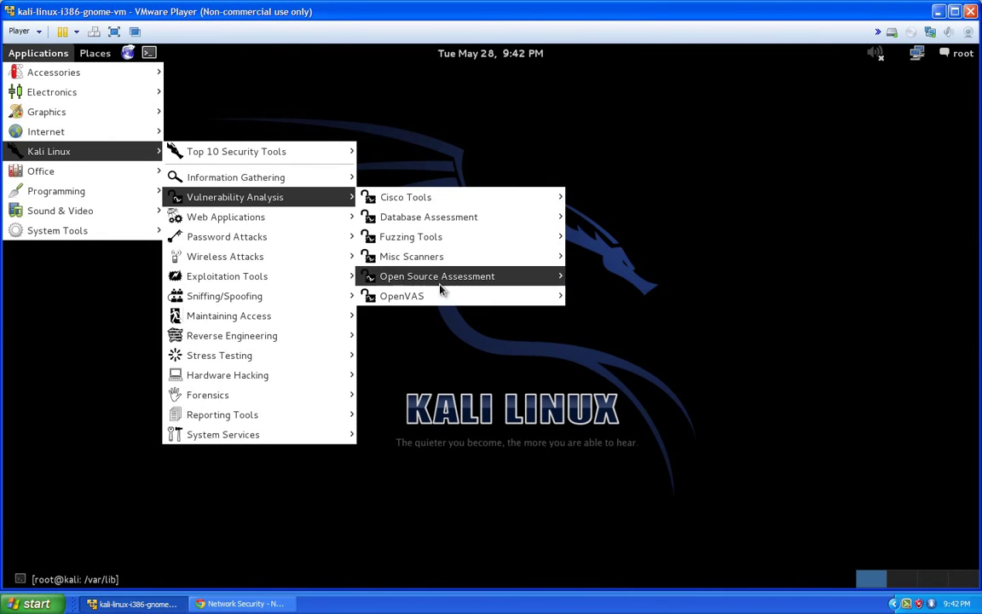
mouse_move(444, 296)
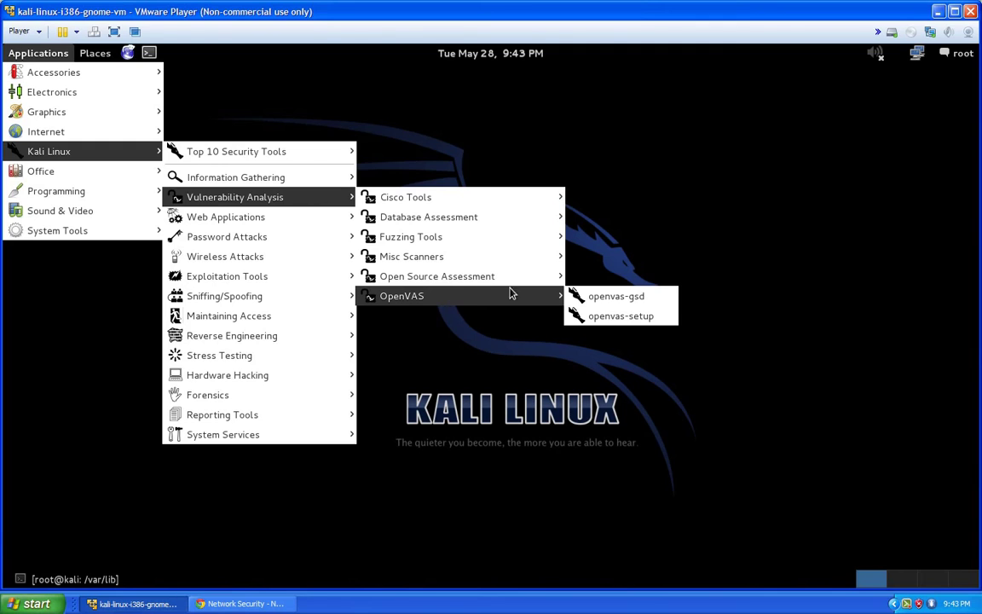
click(619, 317)
click(117, 31)
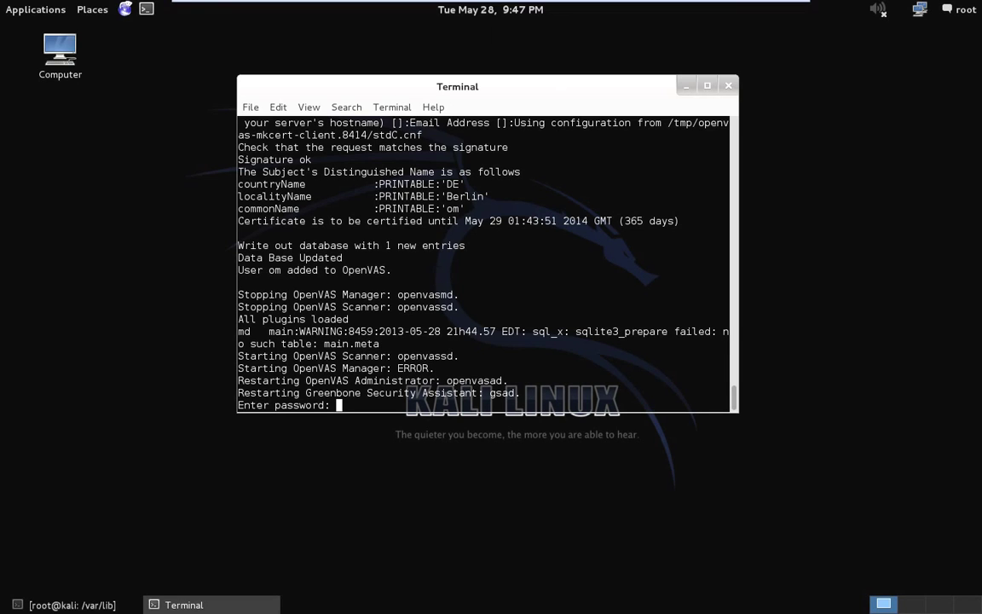
Submit the admin password, check the 'no rules file' and 'user admin created' messages, then launch Iceweasel.
key(Return)
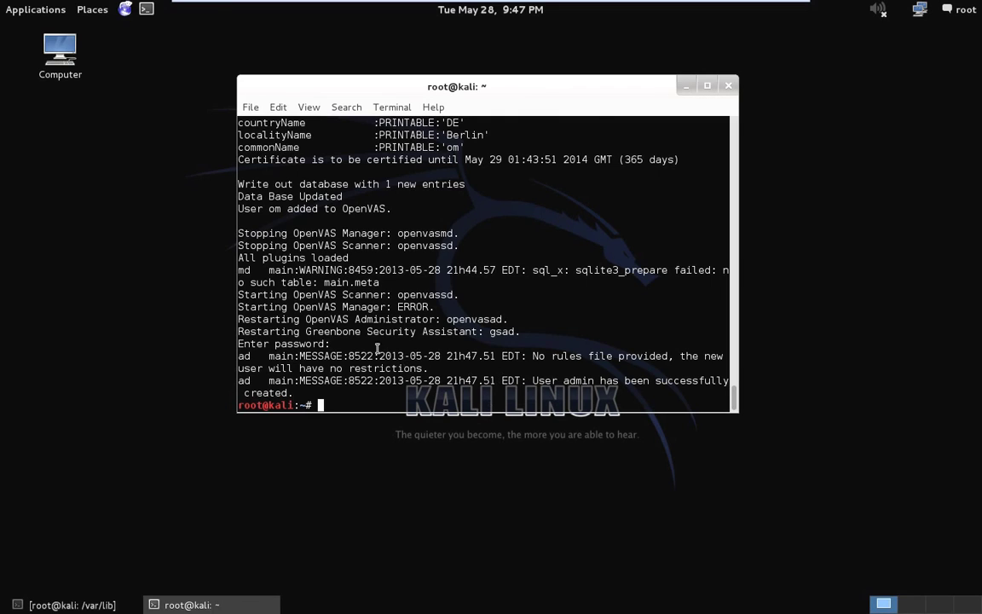
drag(532, 355, 292, 372)
click(427, 368)
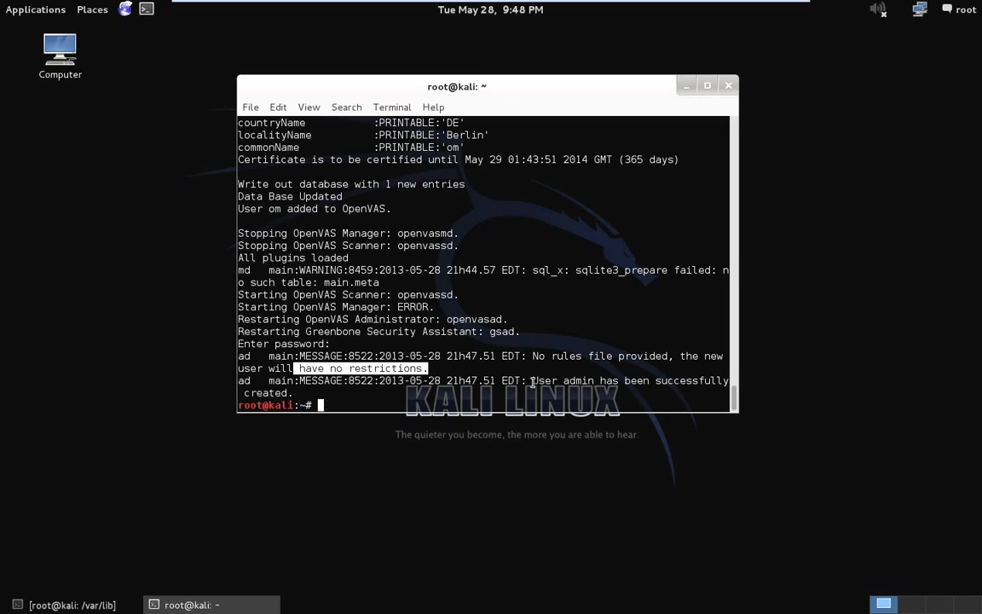
drag(533, 380, 594, 384)
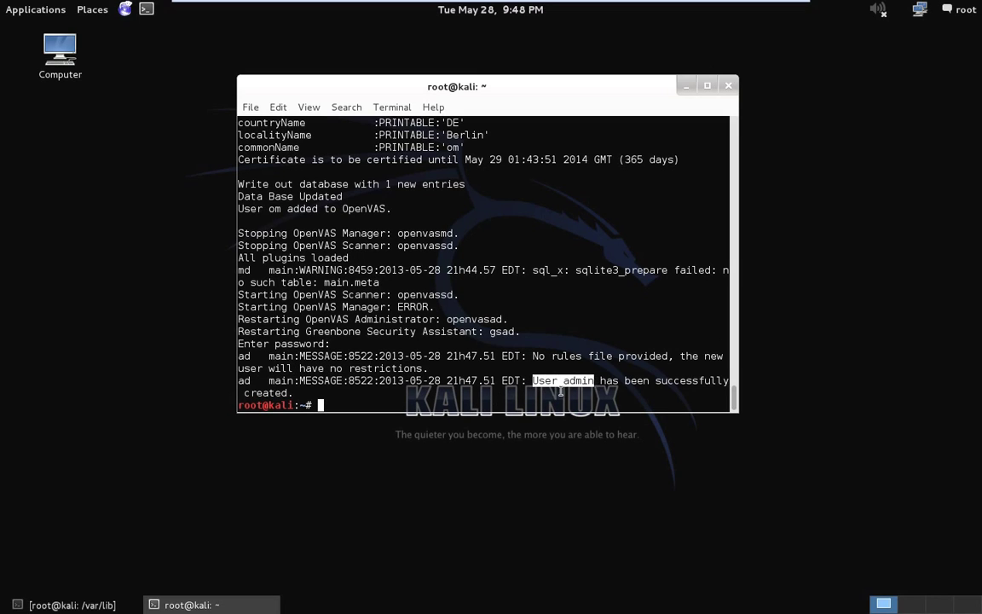
click(511, 350)
drag(654, 381, 712, 382)
click(434, 401)
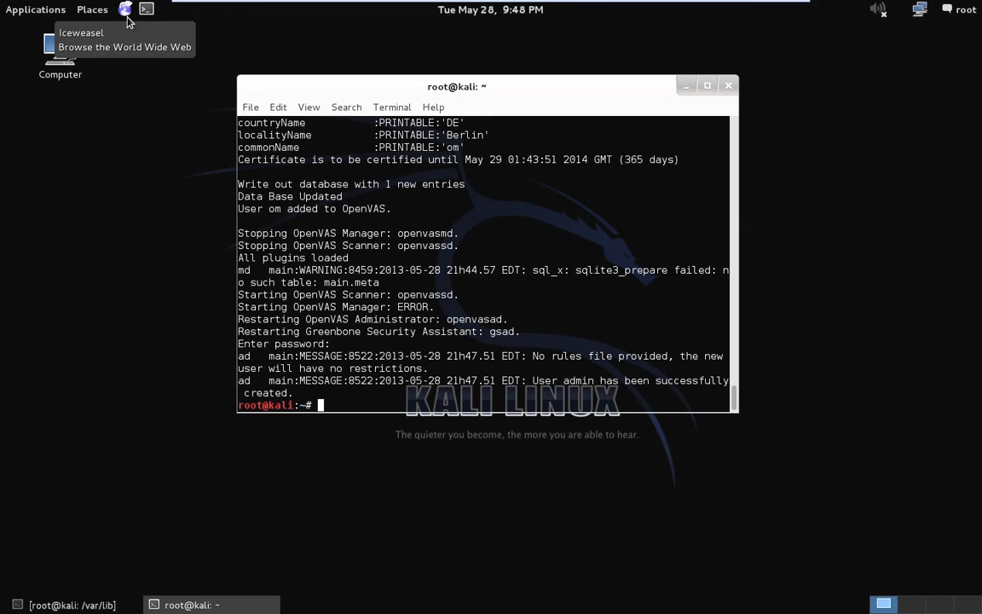
click(122, 10)
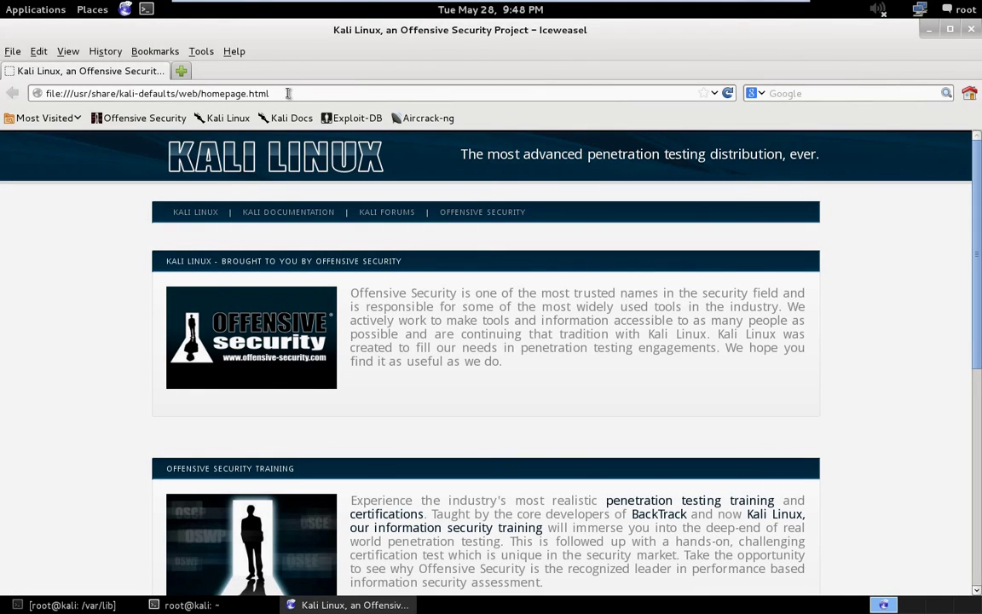
Open Edit > Preferences > Advanced > Encryption in Iceweasel and view the stored certificates.
click(288, 94)
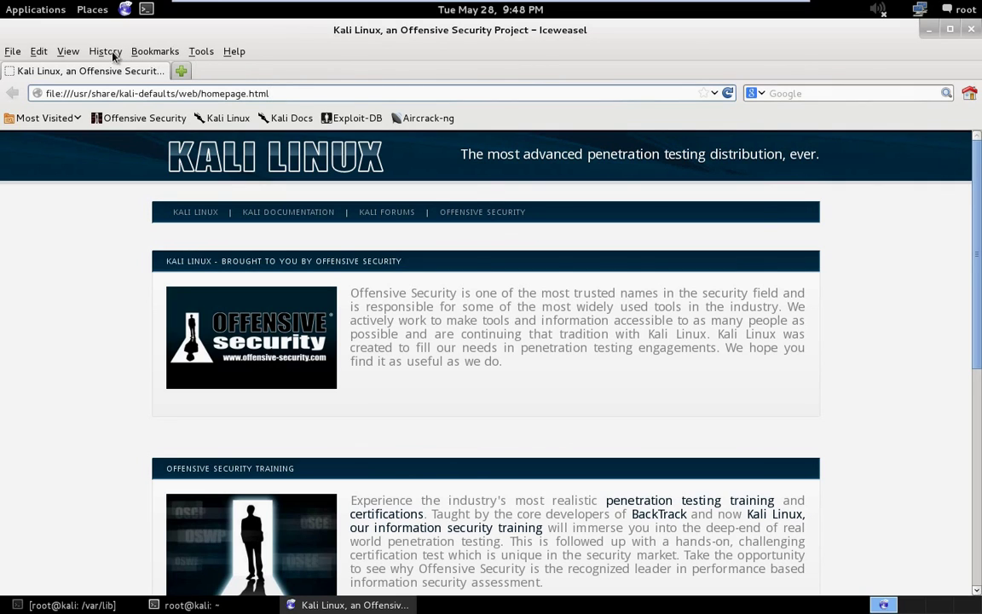
click(70, 53)
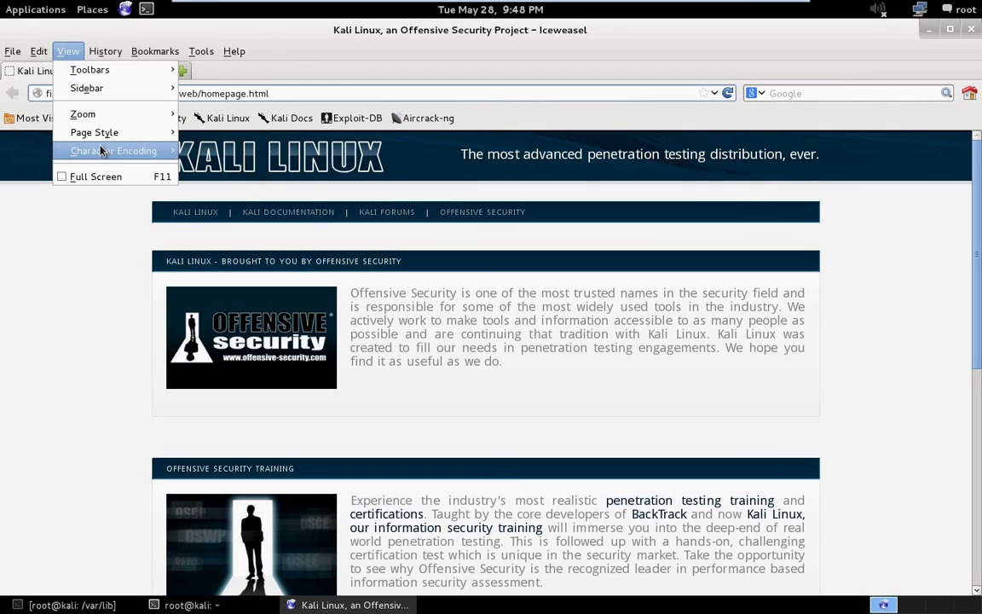
mouse_move(94, 151)
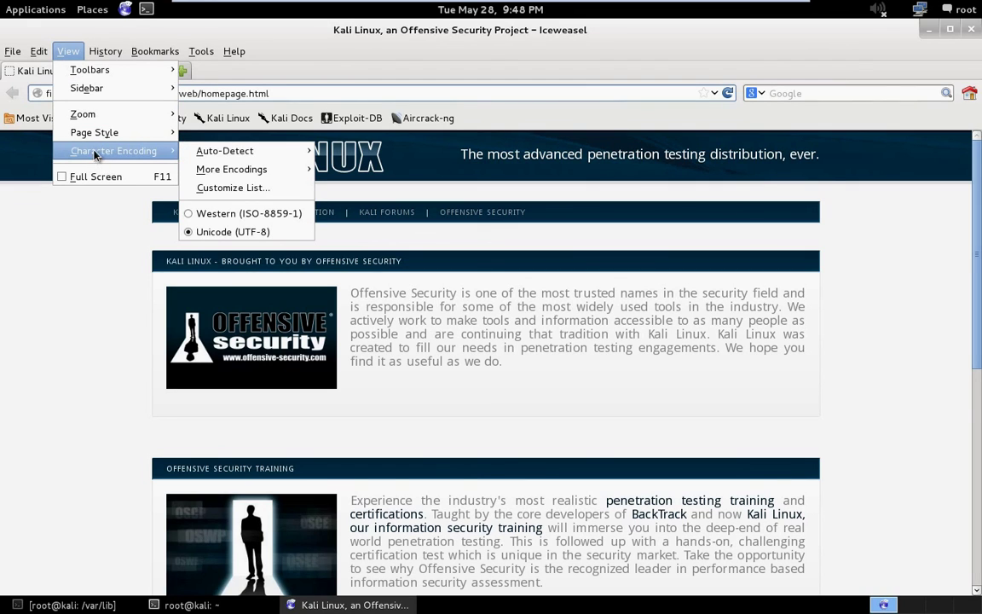
mouse_move(39, 51)
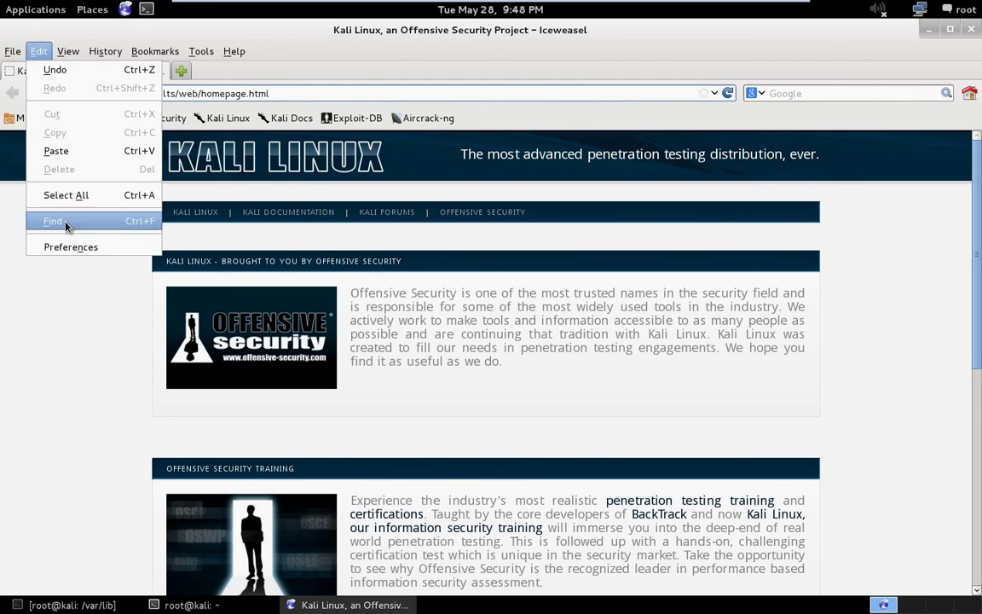
click(81, 247)
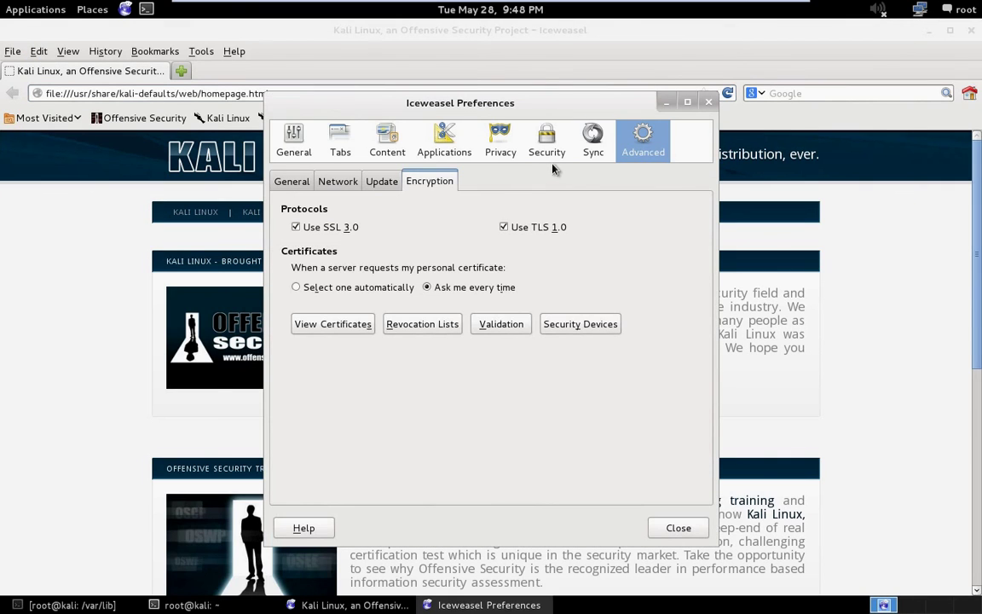
click(340, 326)
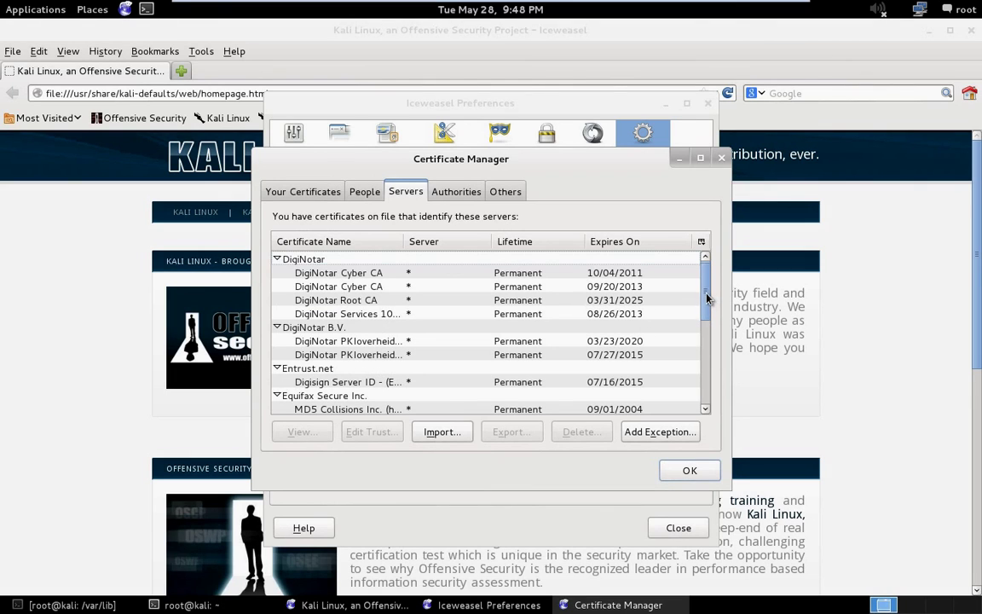
Delete the kali 127.0.0.1:9392 server certificate under OpenVAS Users United, confirm, and close Certificate Manager.
drag(707, 297, 580, 339)
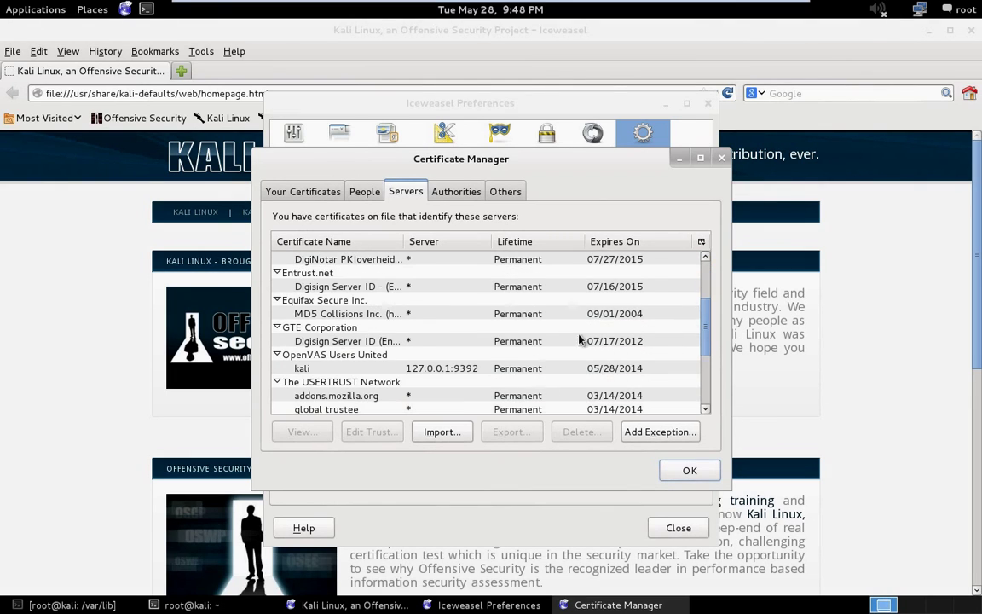
double_click(380, 354)
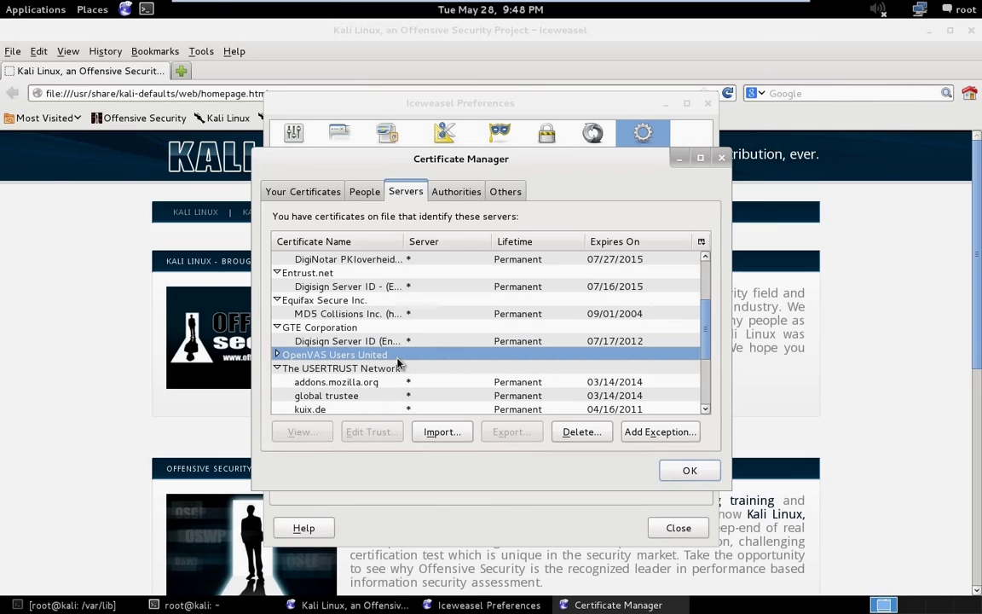
click(276, 355)
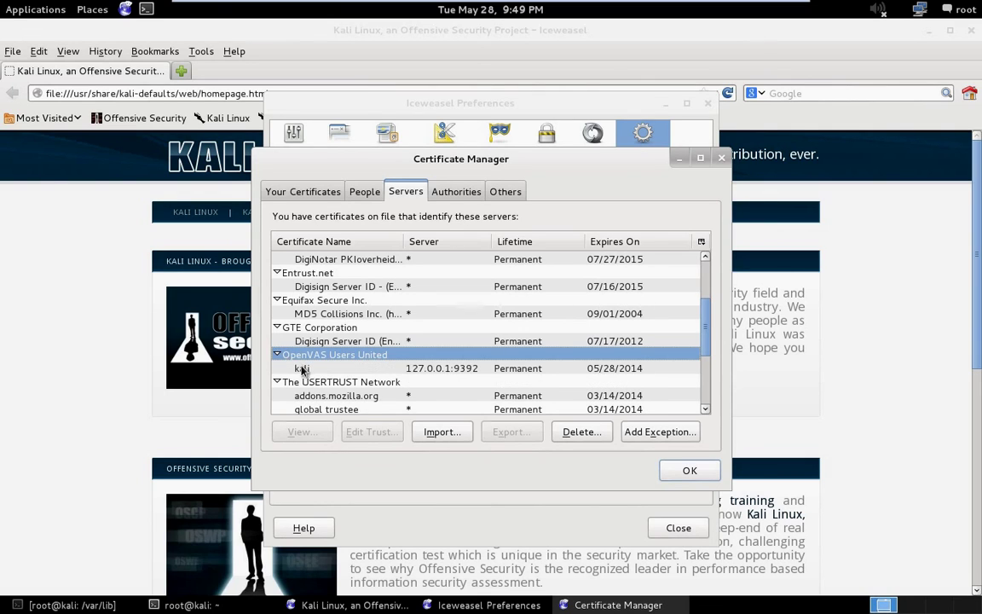
click(302, 368)
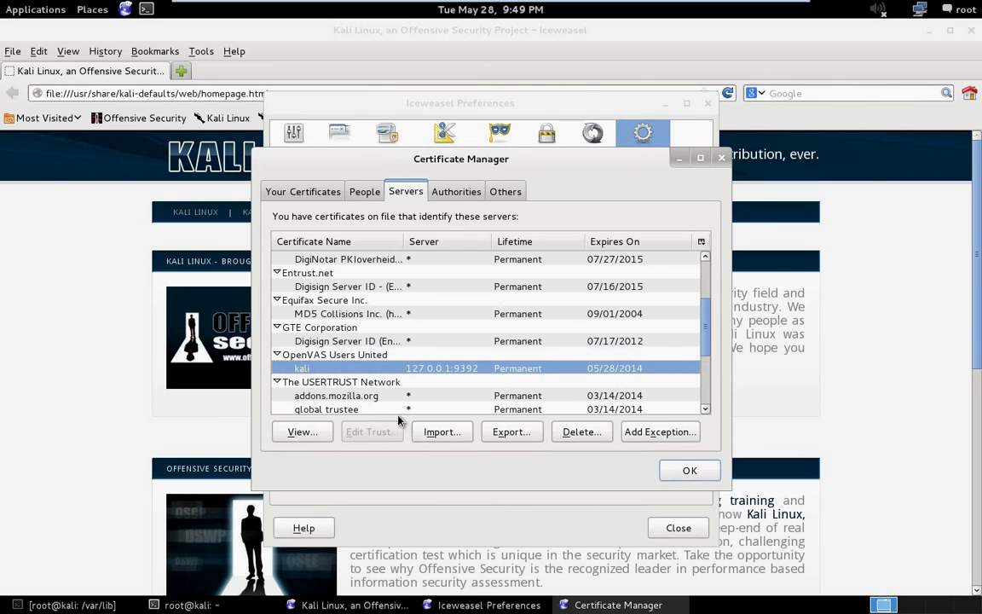
click(586, 435)
click(589, 379)
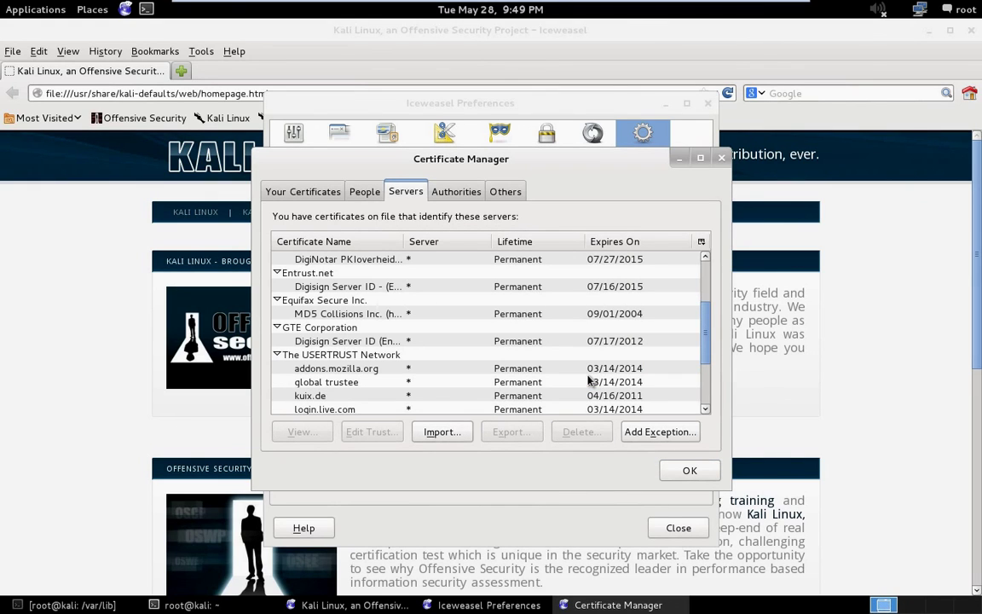
click(689, 470)
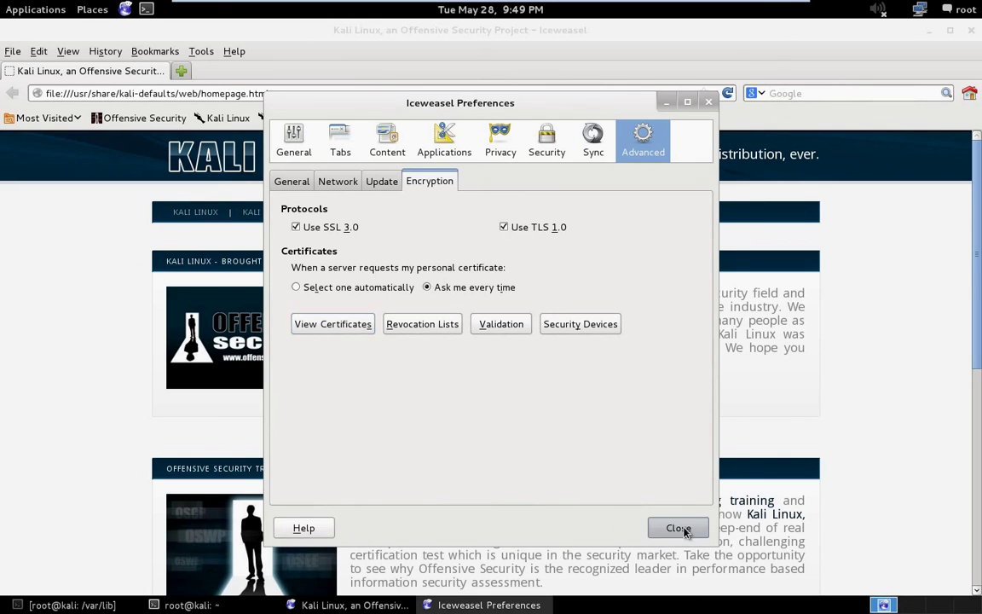
click(678, 528)
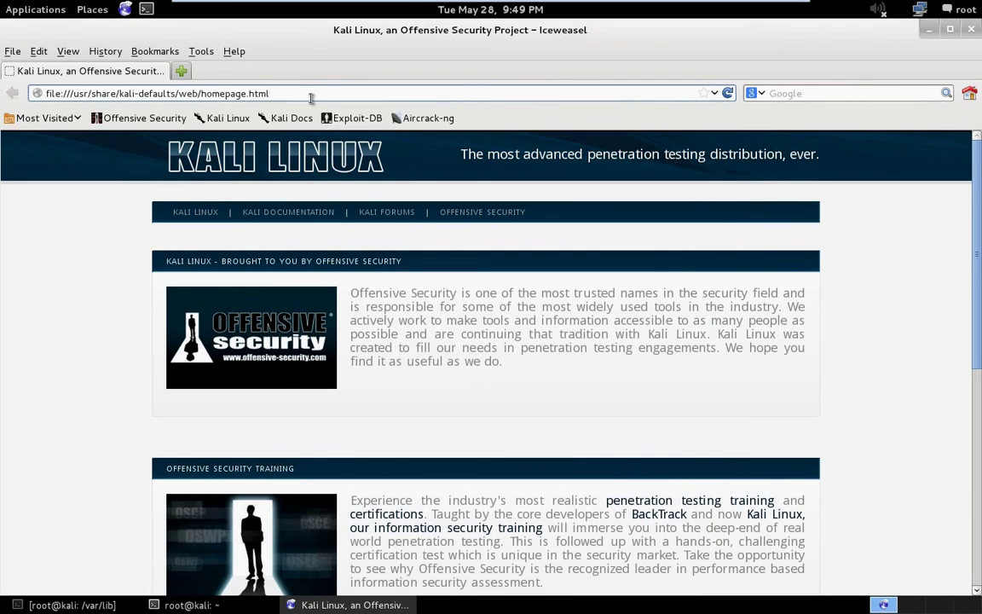
click(276, 90)
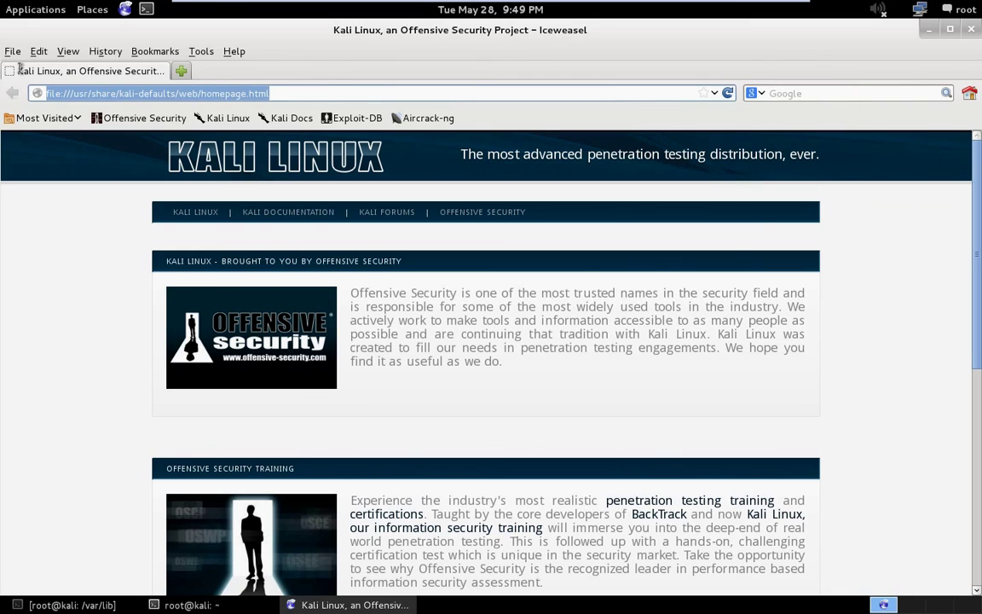
text(https)
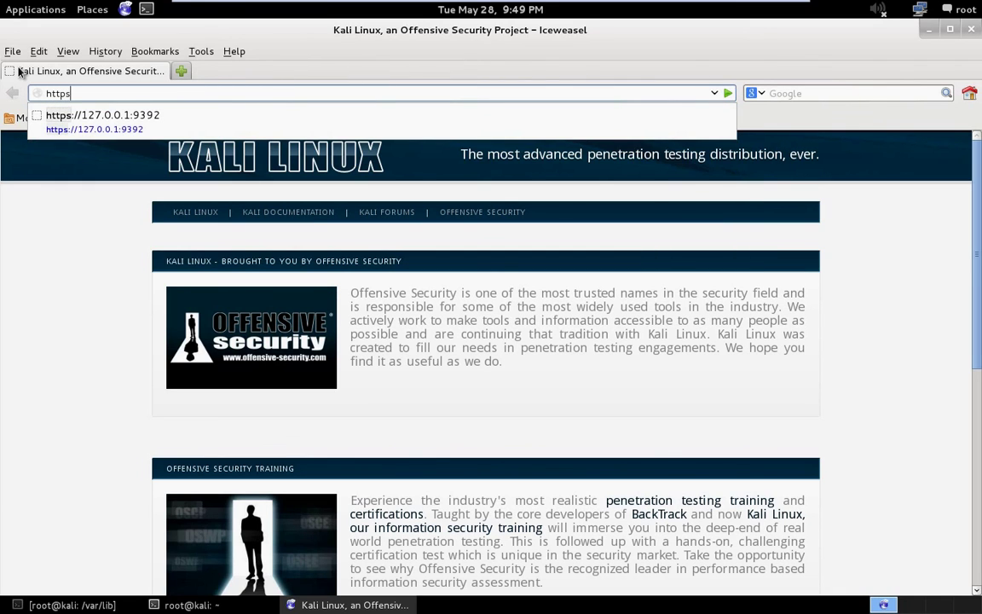
text(://)
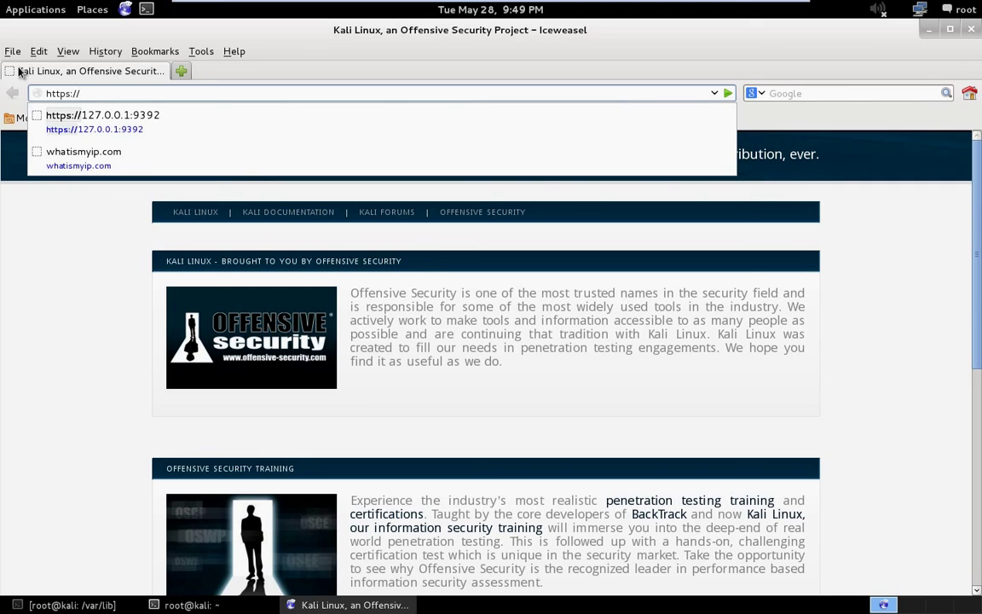
key(Down)
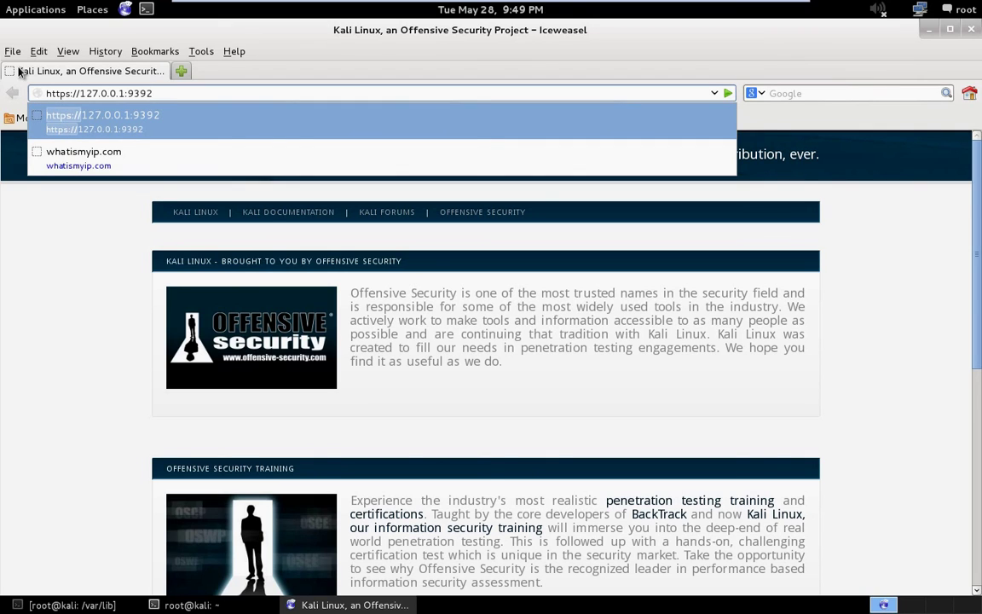
key(Return)
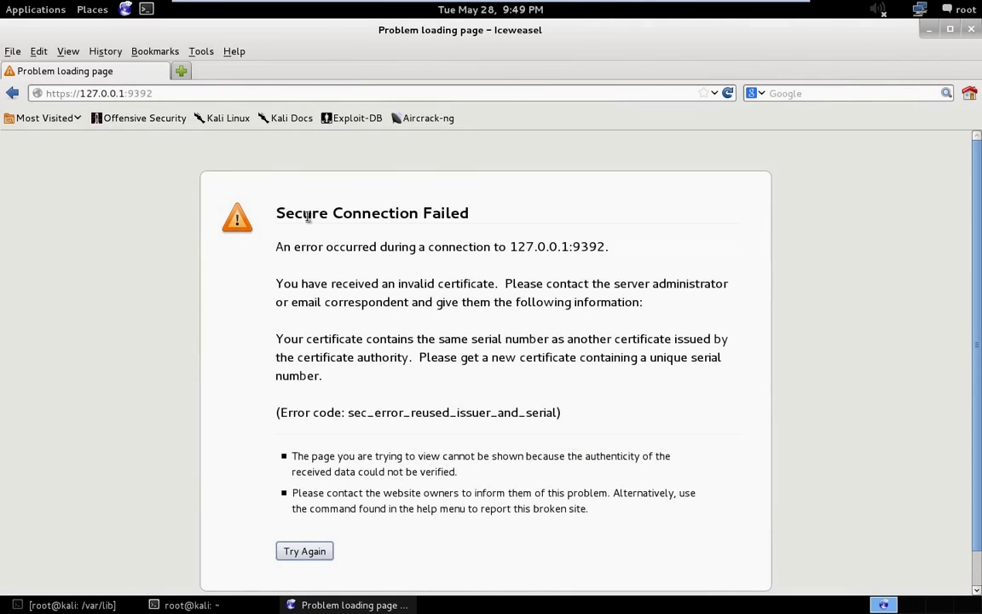
After the sec_error_reused_issuer_and_serial error, close Iceweasel and relaunch it.
scroll(412, 217, down, 1)
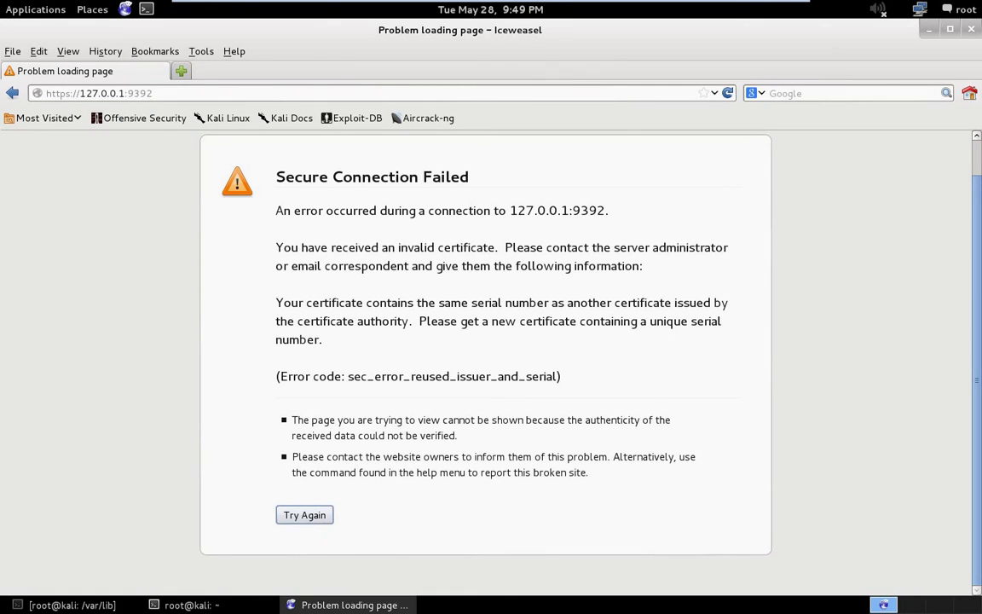
click(972, 31)
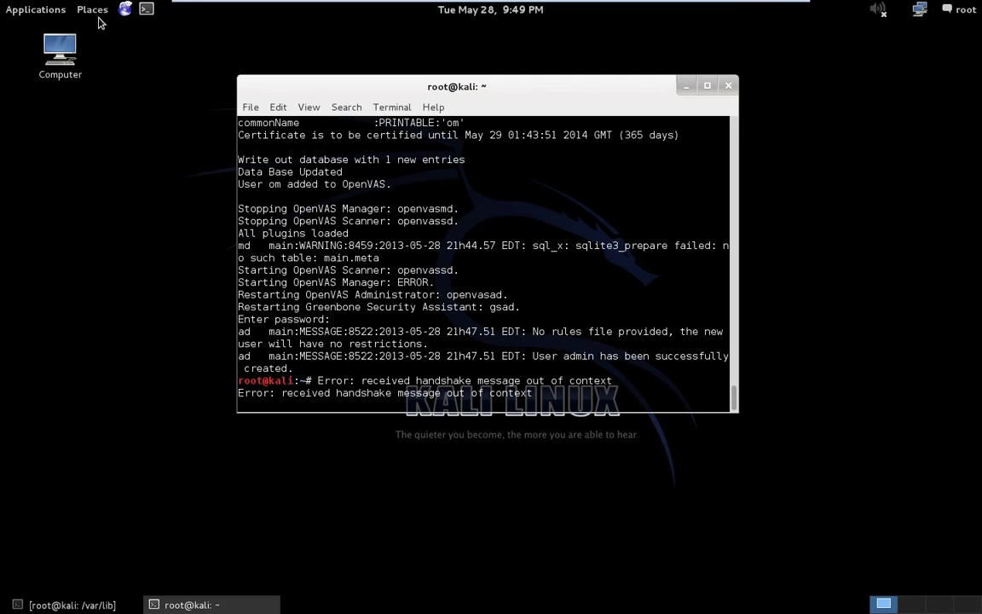
click(126, 9)
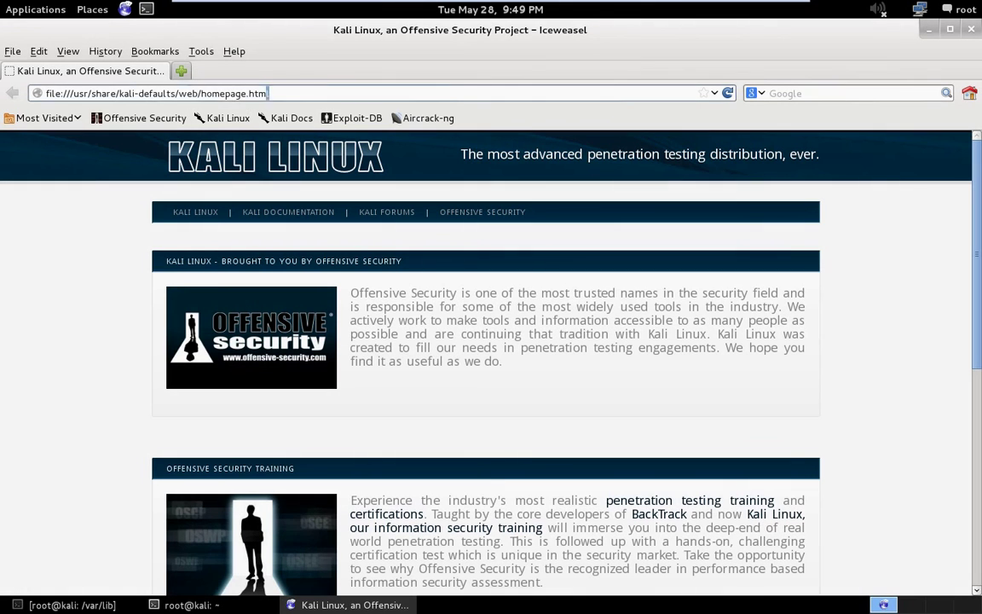
text(https)
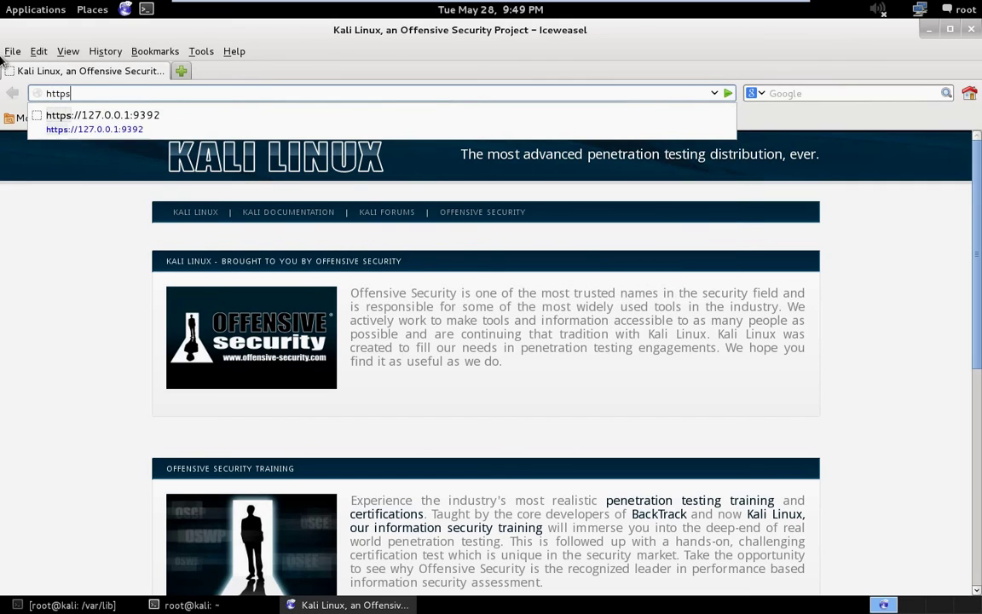
key(Down)
key(Return)
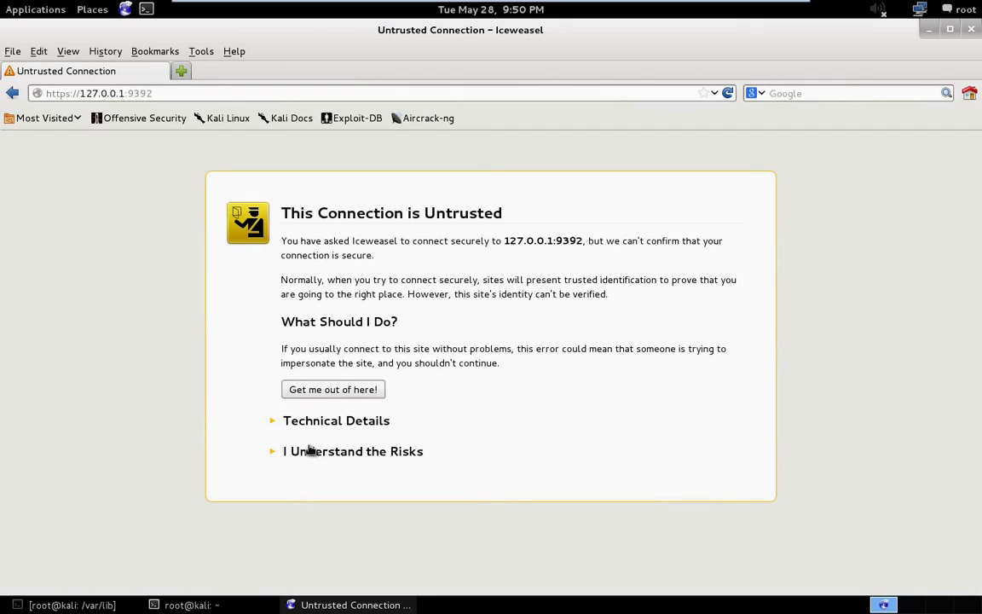
Accept the risk and confirm a security exception for the 127.0.0.1:9392 certificate.
click(313, 452)
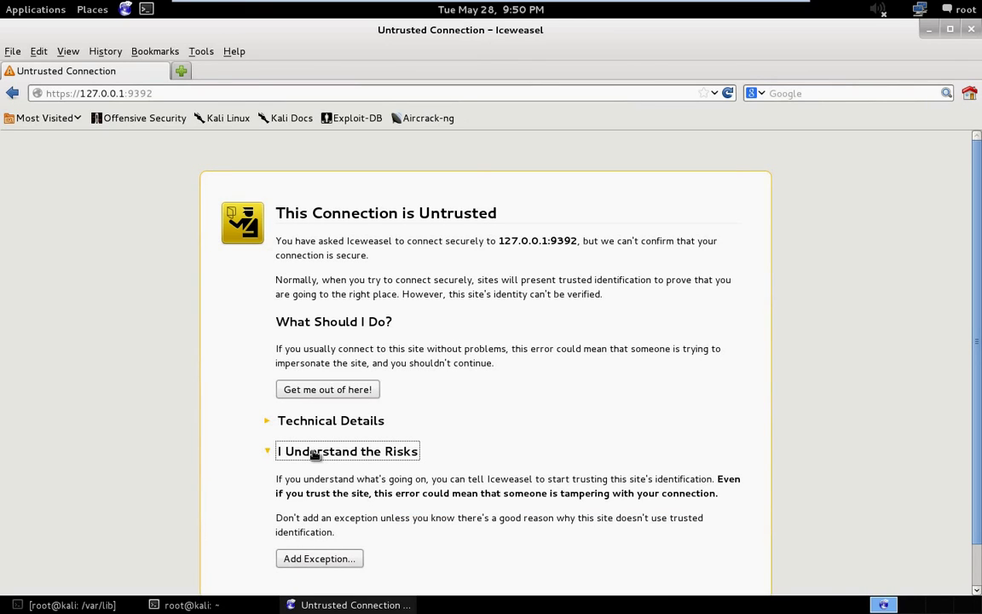
scroll(320, 512, down, 1)
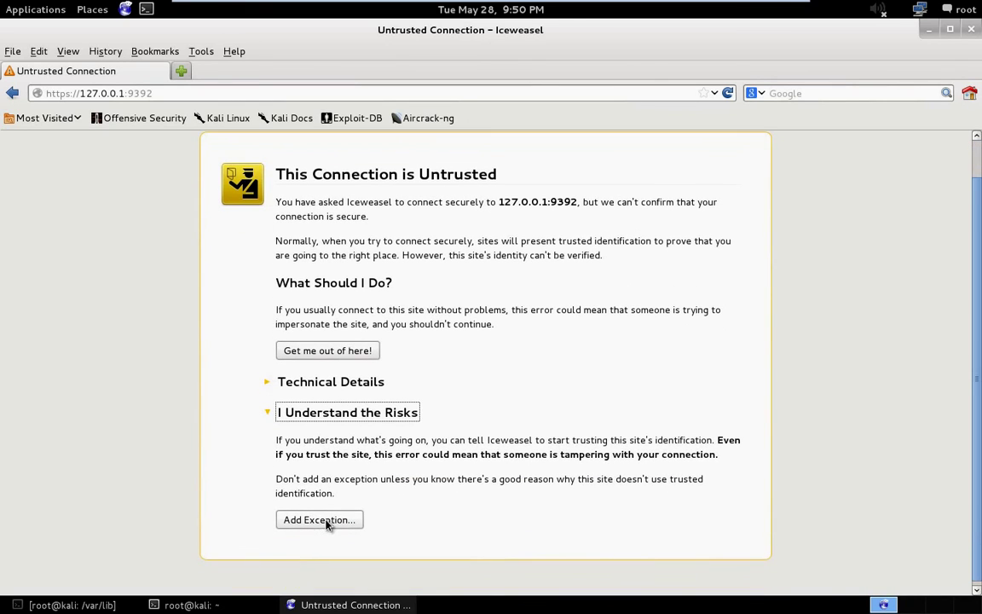
click(322, 520)
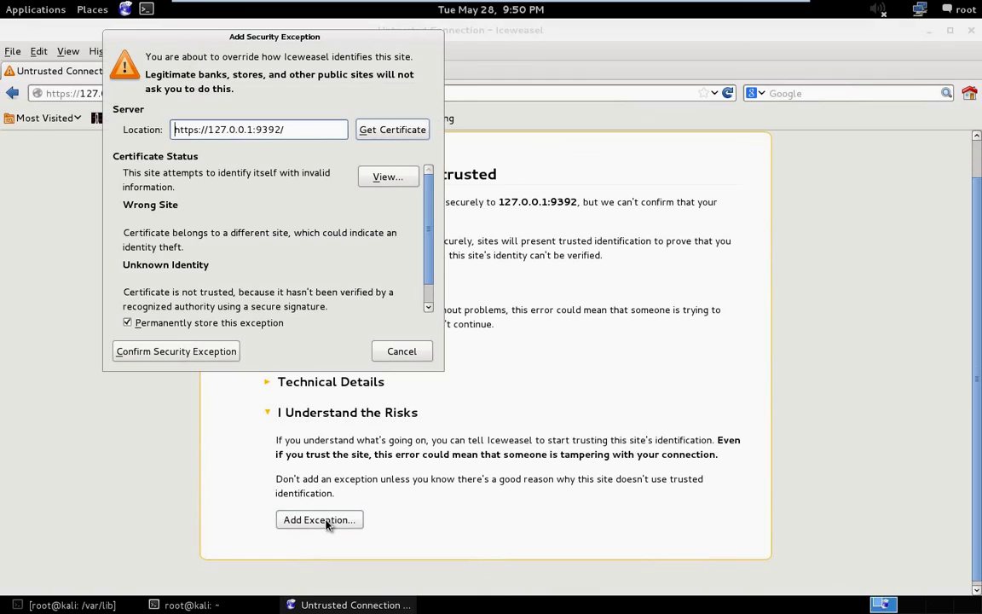
click(161, 352)
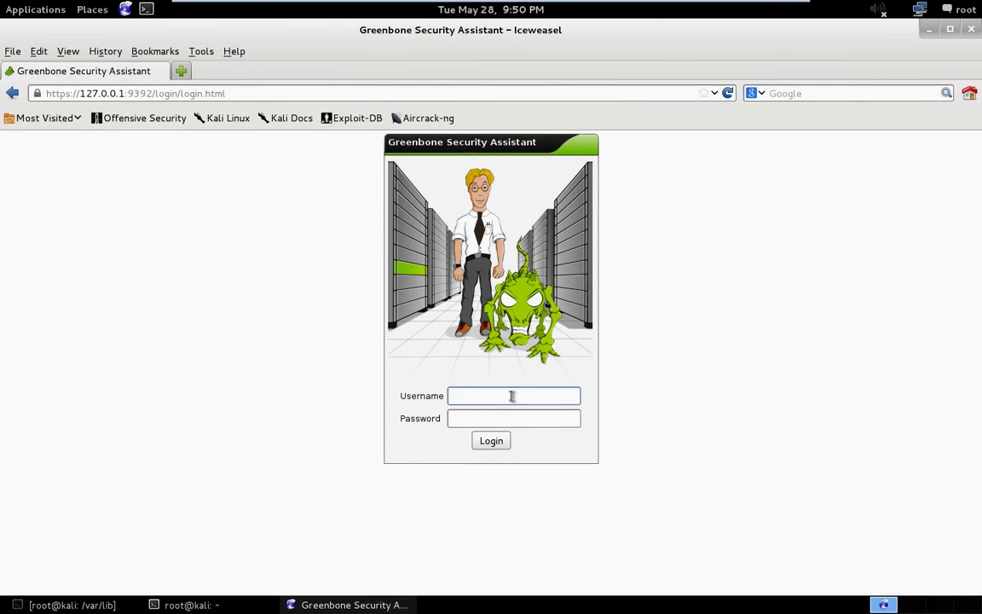
Log in to Greenbone as admin with the account password.
click(512, 396)
text(admin)
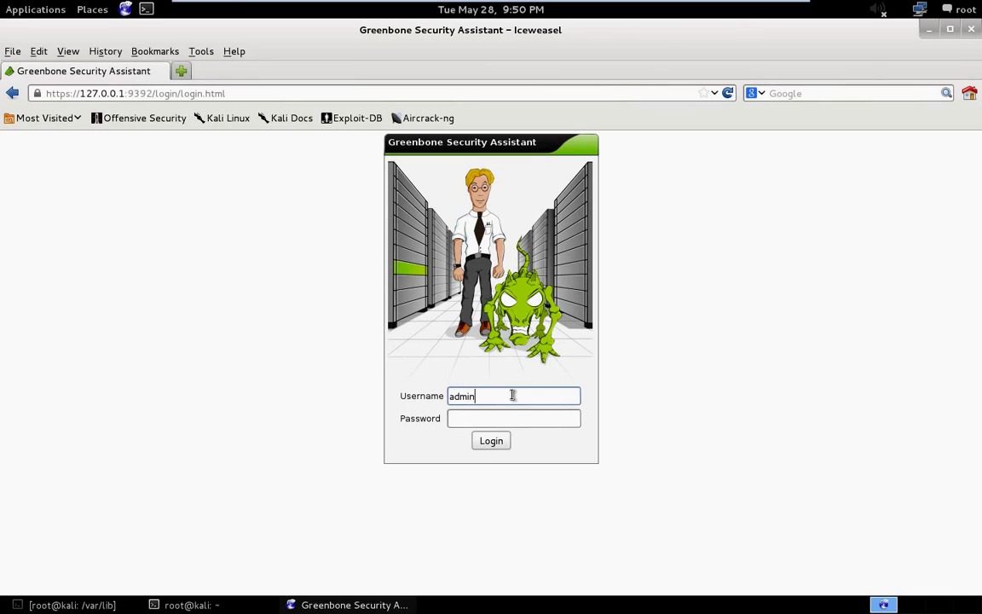
key(Tab)
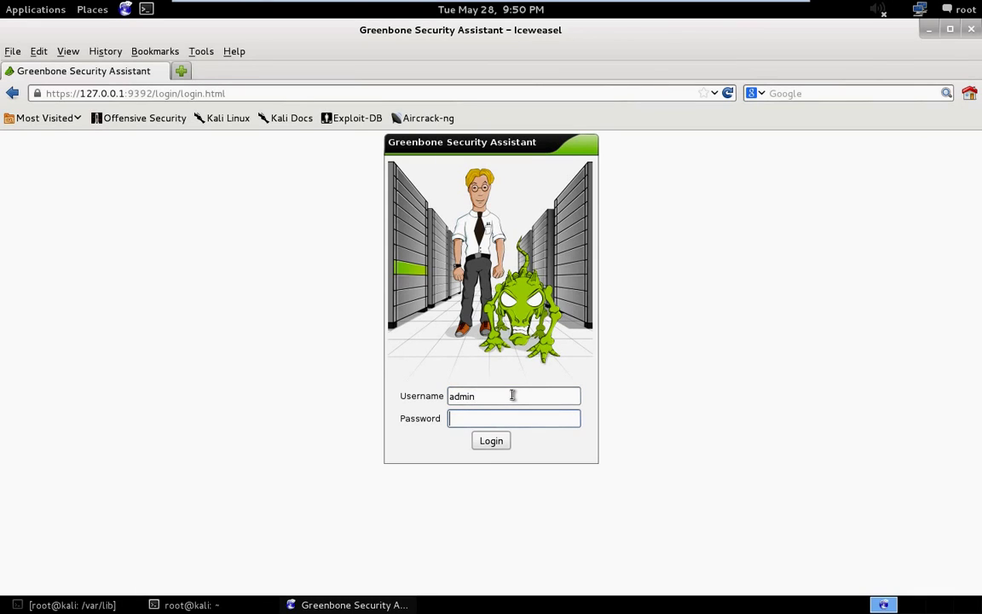
text(•••••••••••)
key(Return)
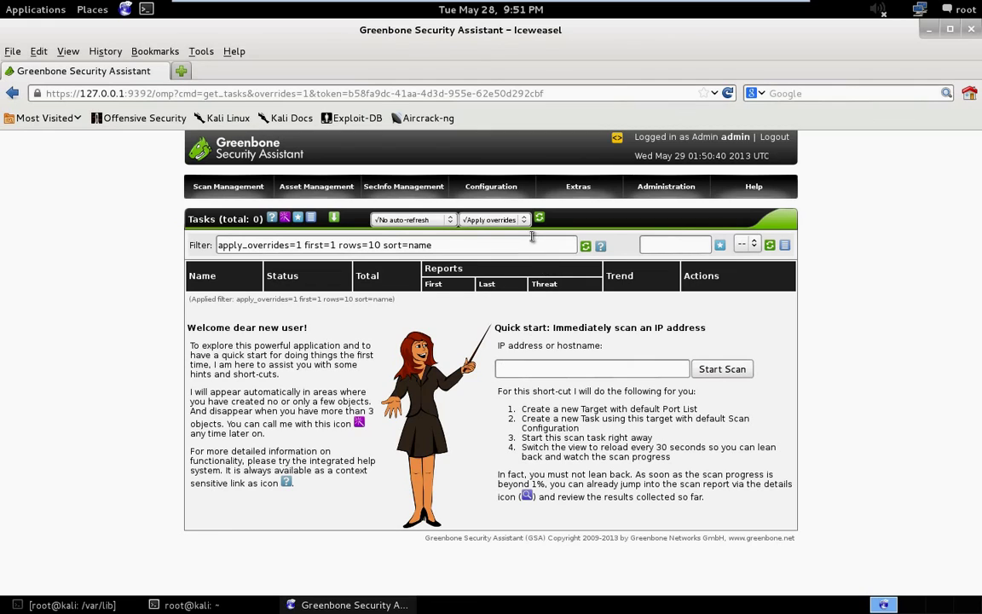
mouse_move(512, 190)
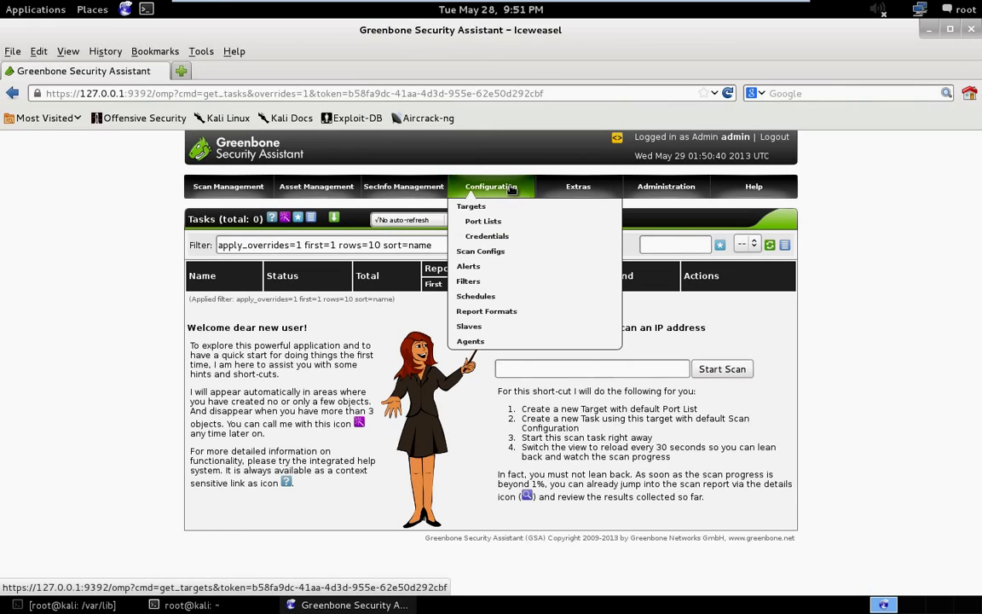
mouse_move(661, 187)
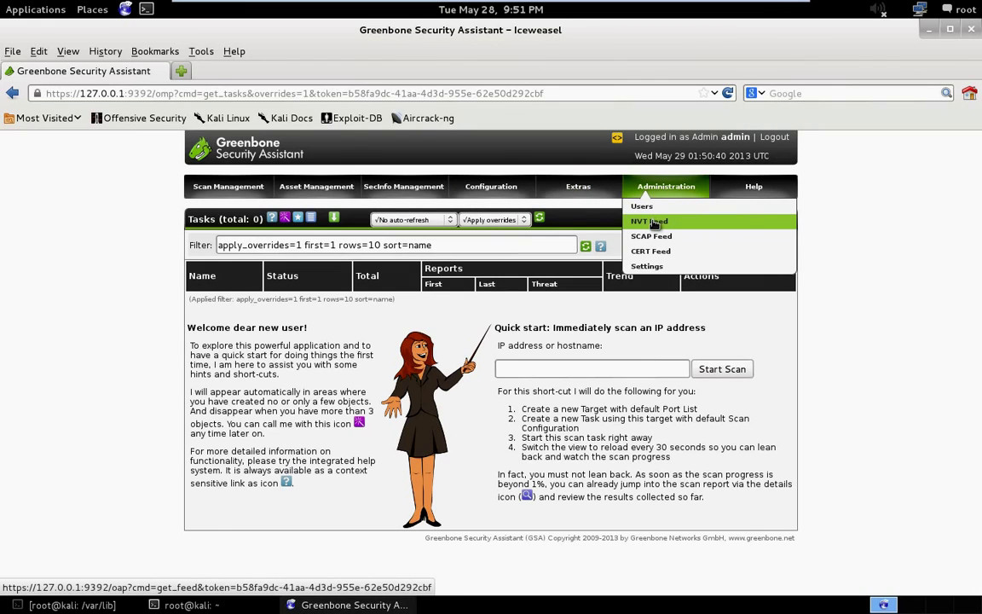
click(654, 222)
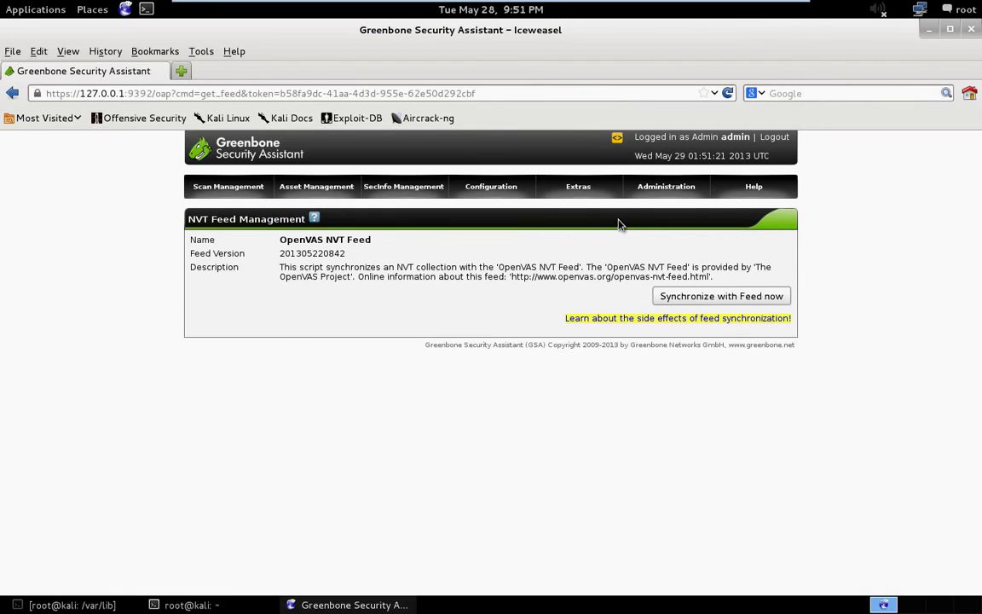
mouse_move(657, 187)
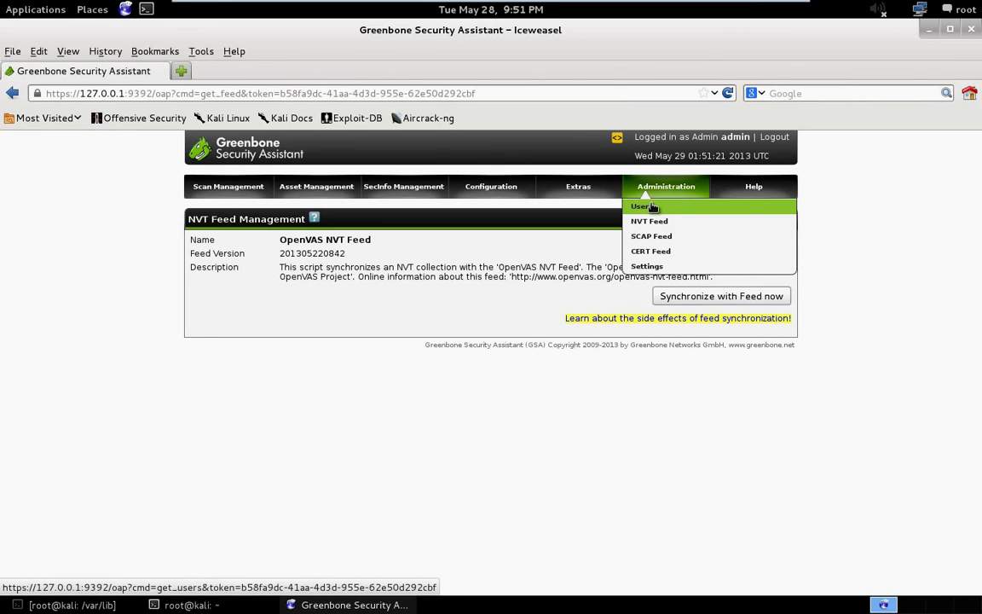
On Administration > Users, enter the new user's login name and password.
click(646, 206)
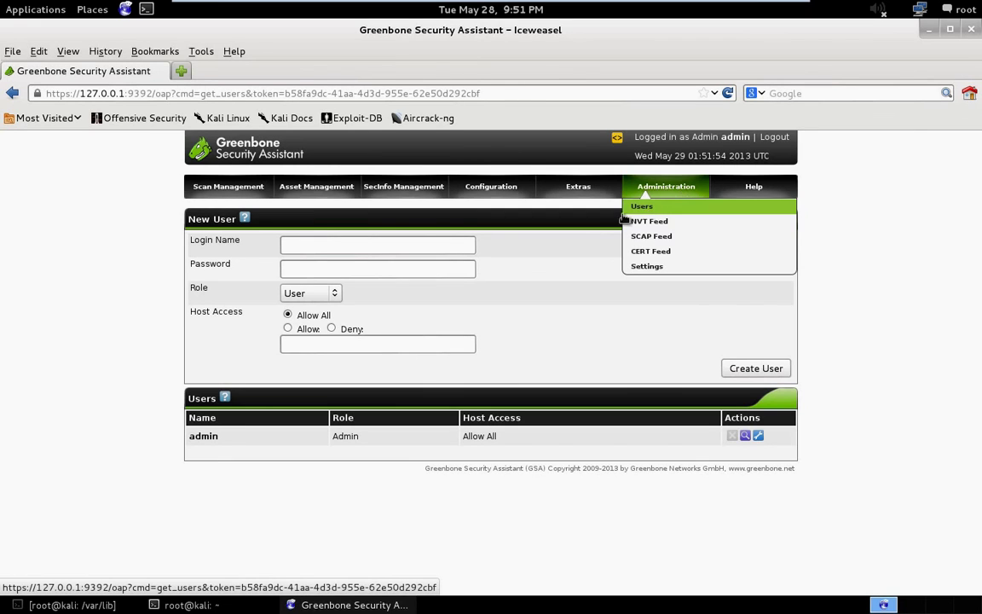
click(360, 252)
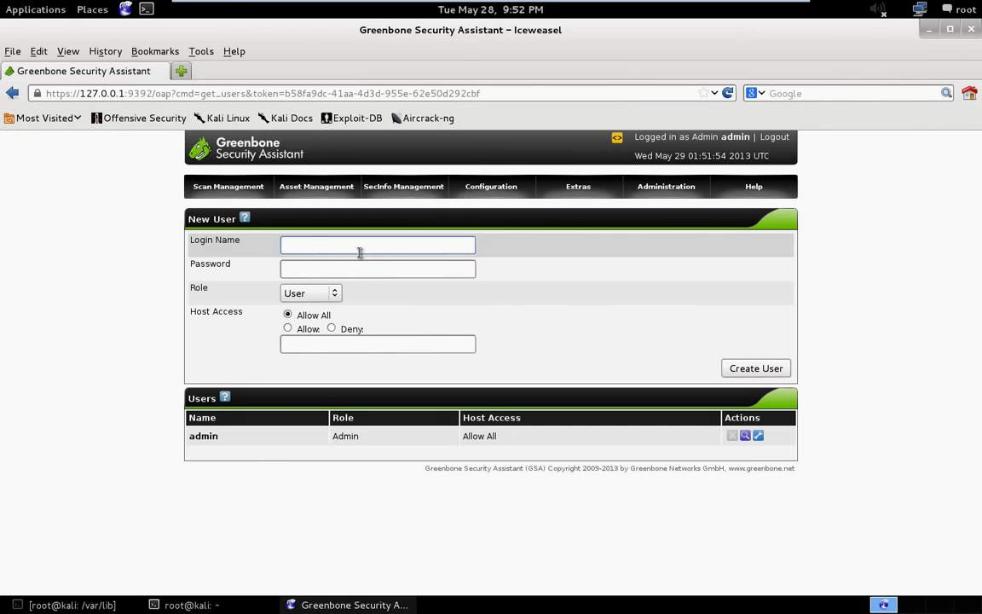
text(bob)
click(350, 269)
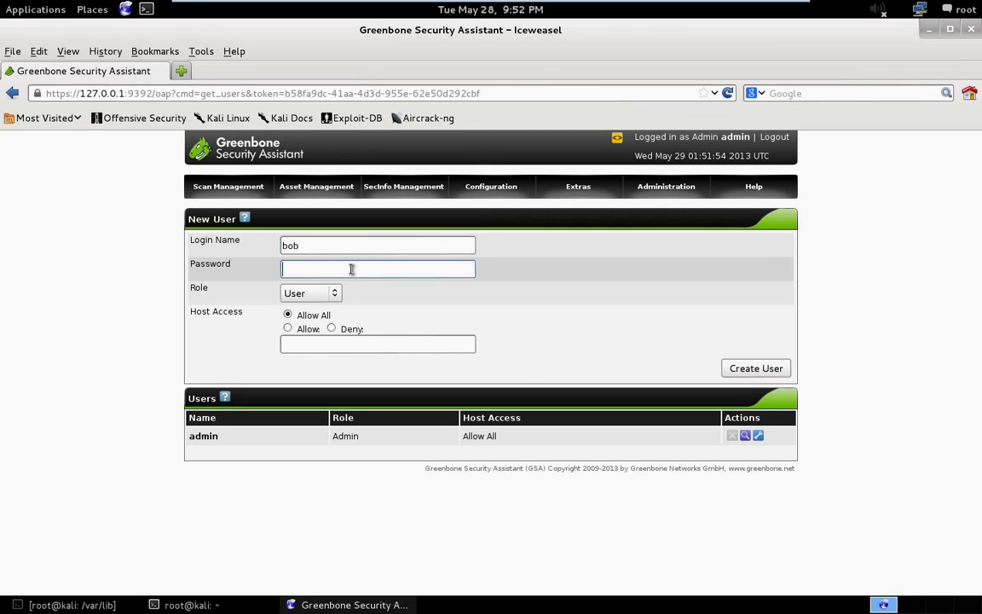
text(password)
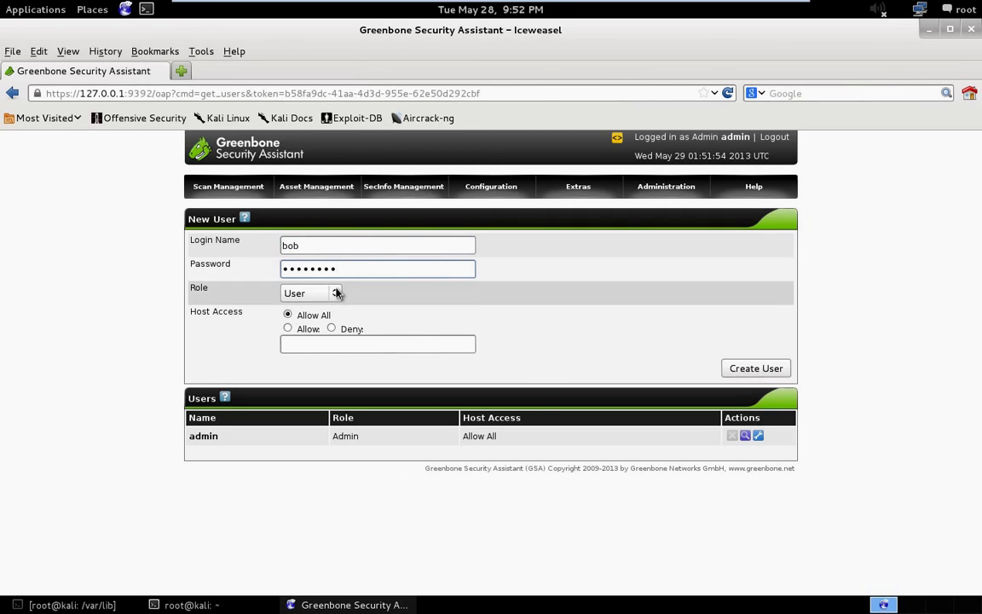
Give the user the Observer role, create it, and decline saving the password.
click(335, 293)
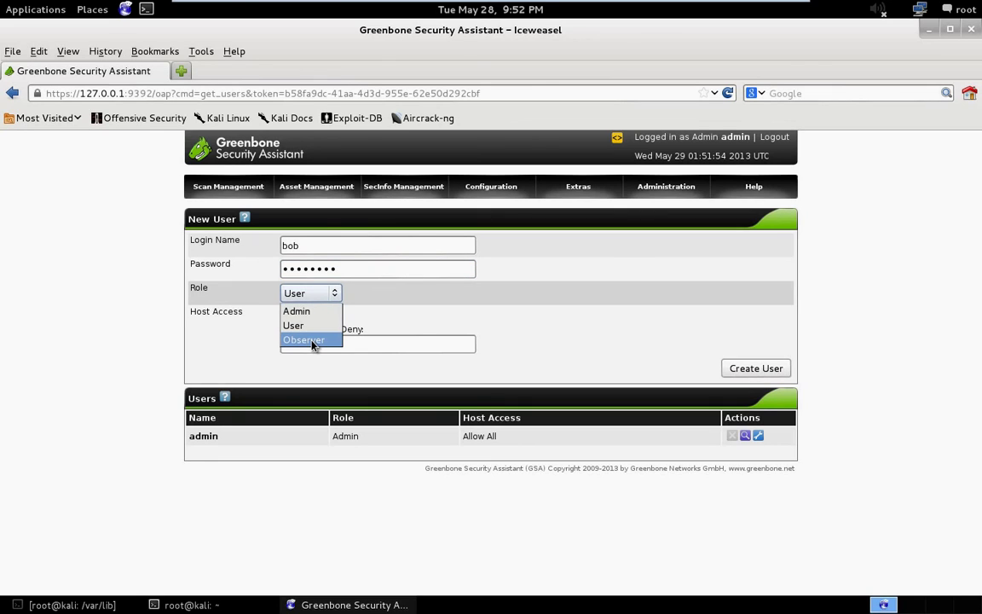
click(312, 342)
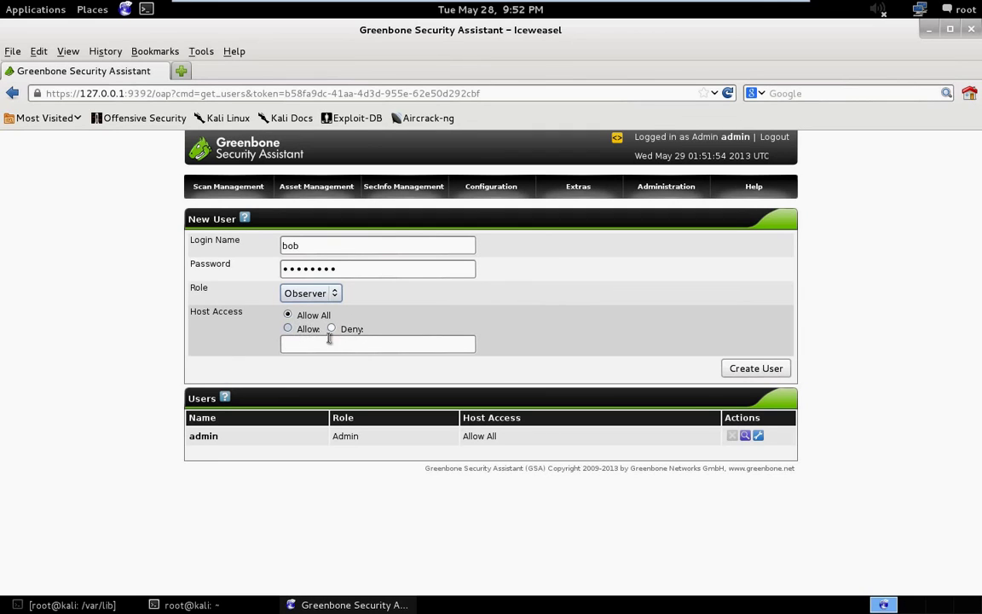
click(746, 370)
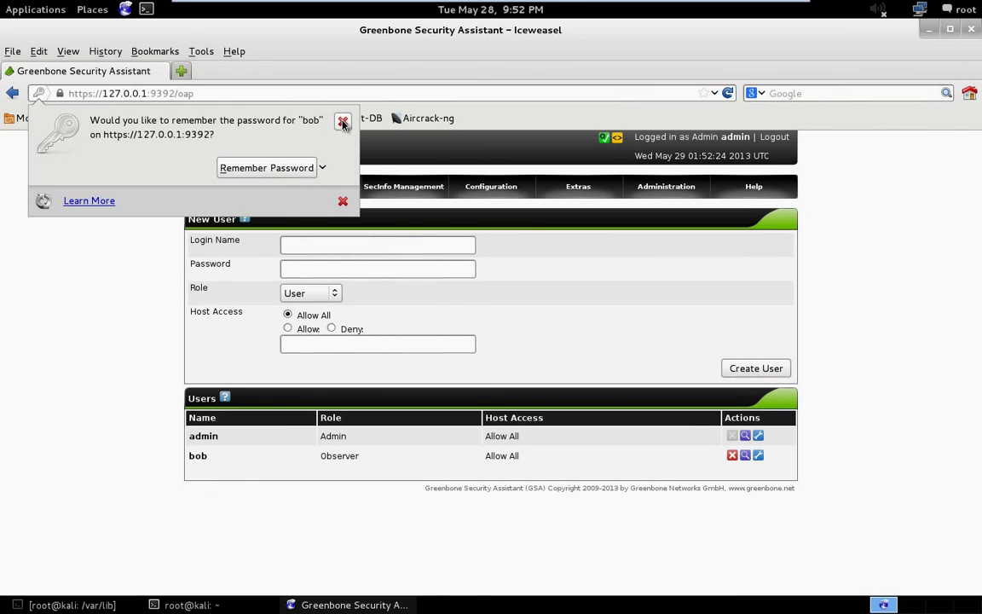
click(343, 123)
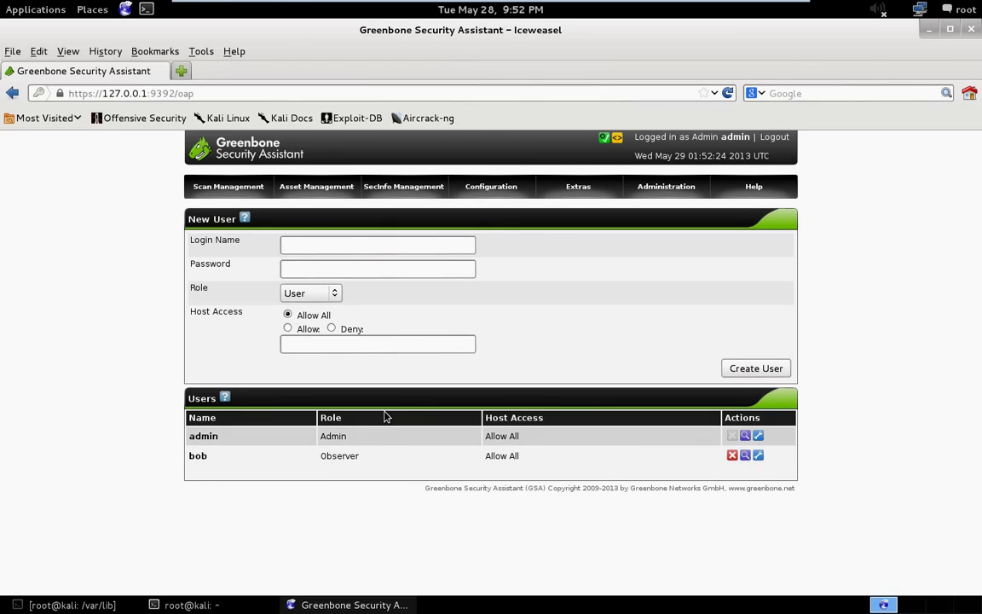
Go to Configuration > Targets to view the target list with Localhost.
mouse_move(574, 197)
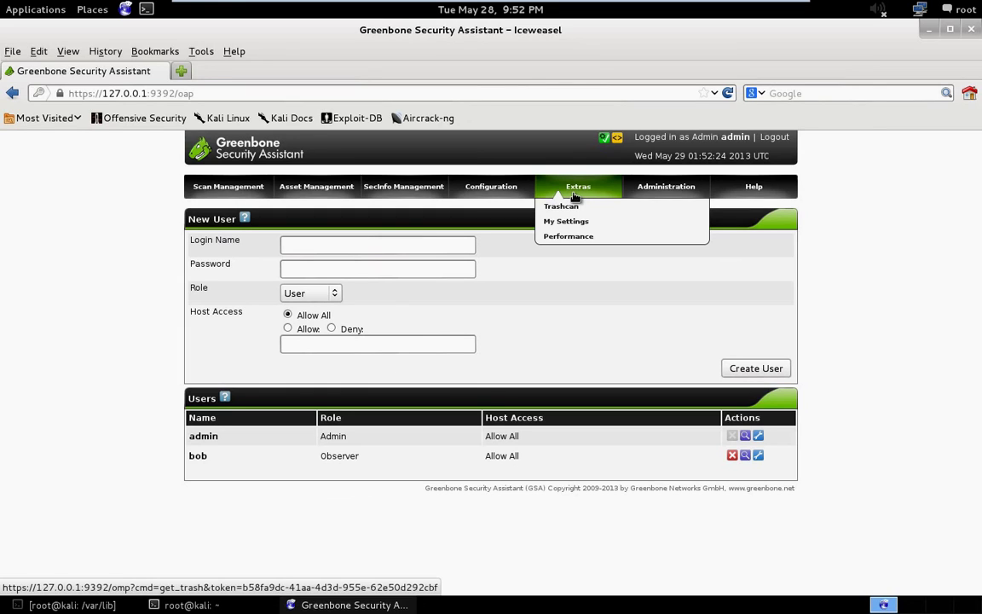
mouse_move(504, 201)
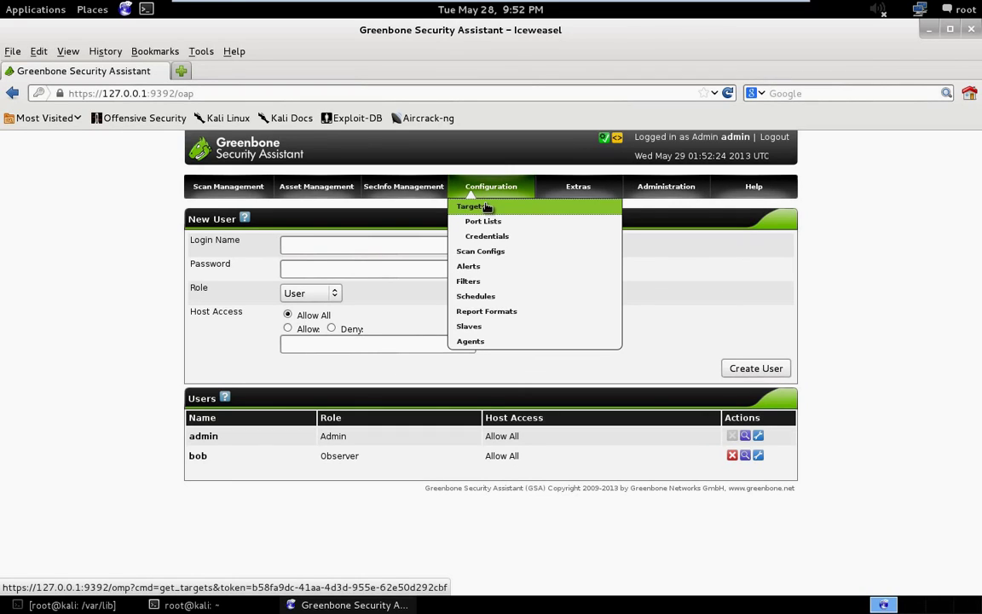
click(488, 209)
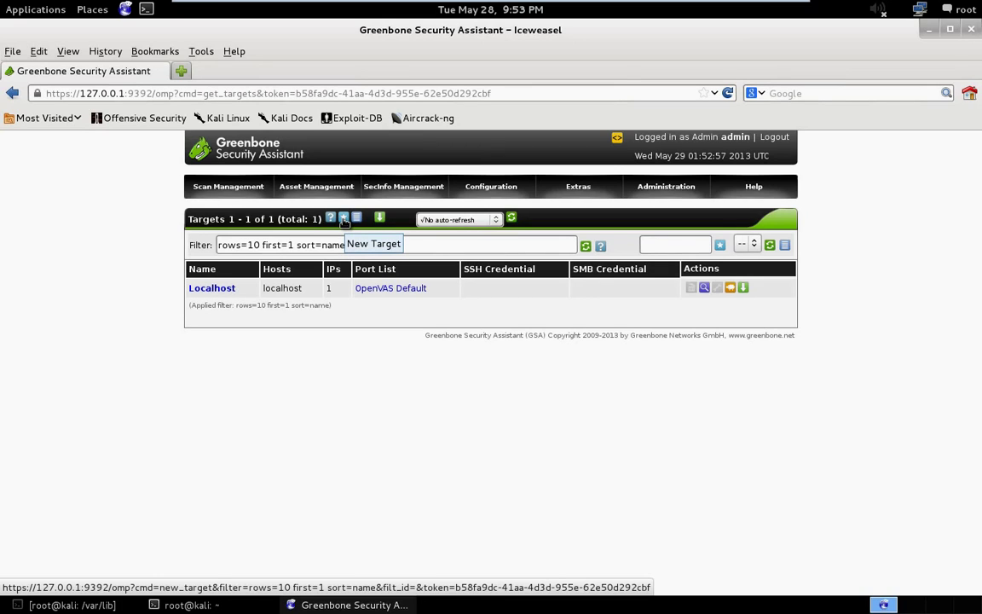
Start a new target named 'ACME, inc.' with host 192.168.2.2 replacing localhost.
click(344, 219)
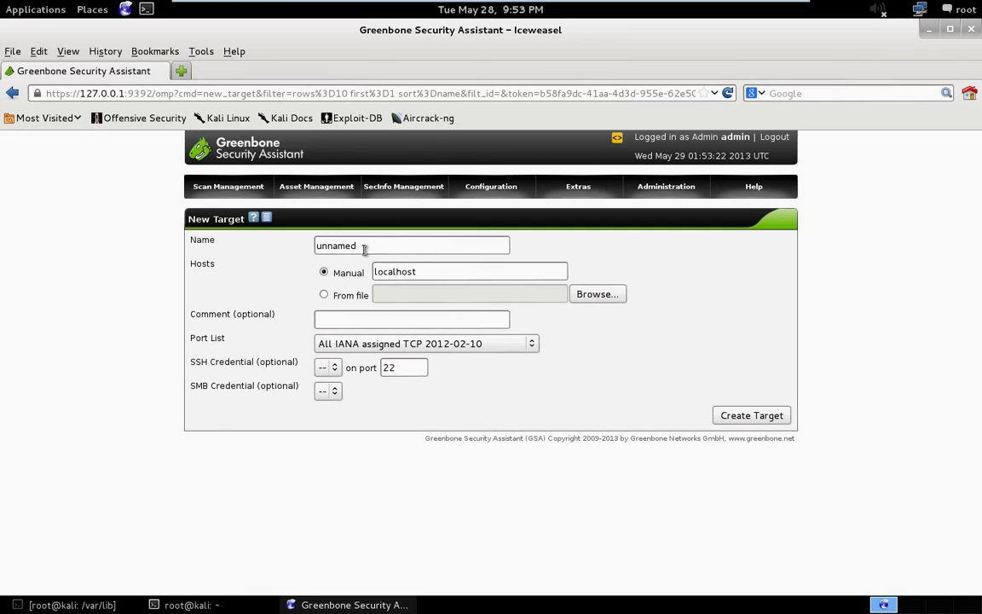
double_click(364, 247)
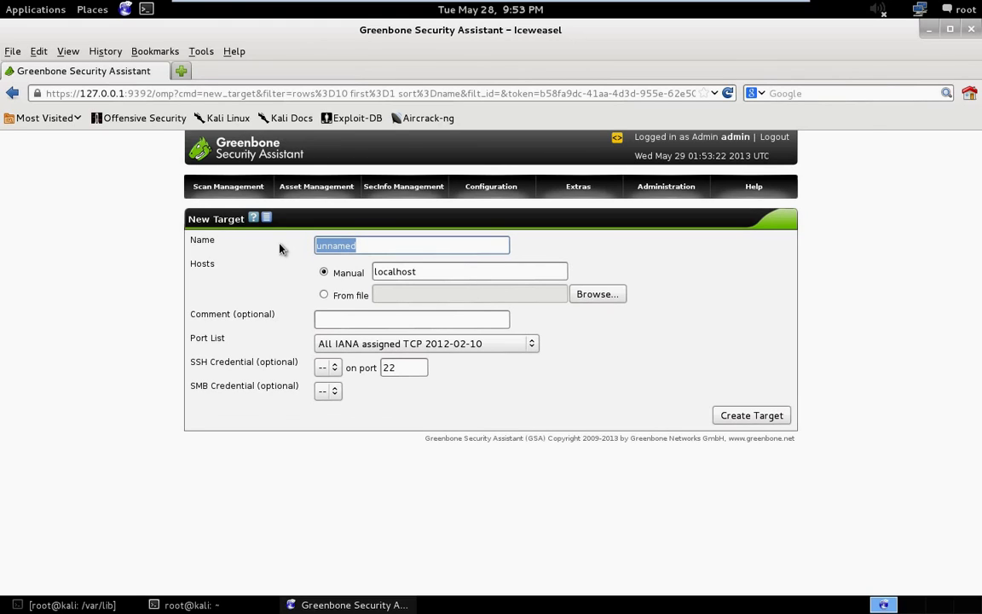
text(A)
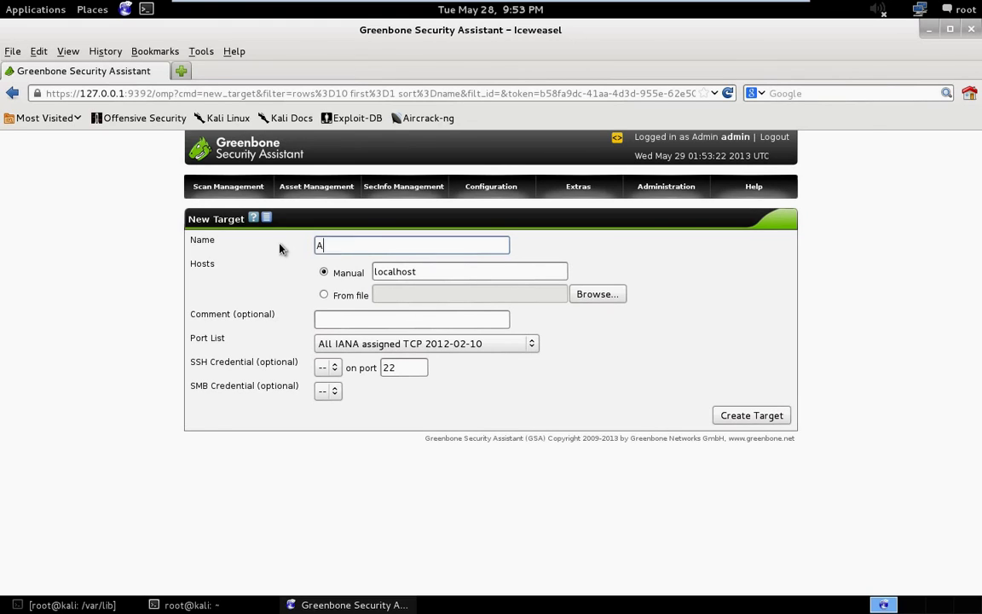
text(CME,)
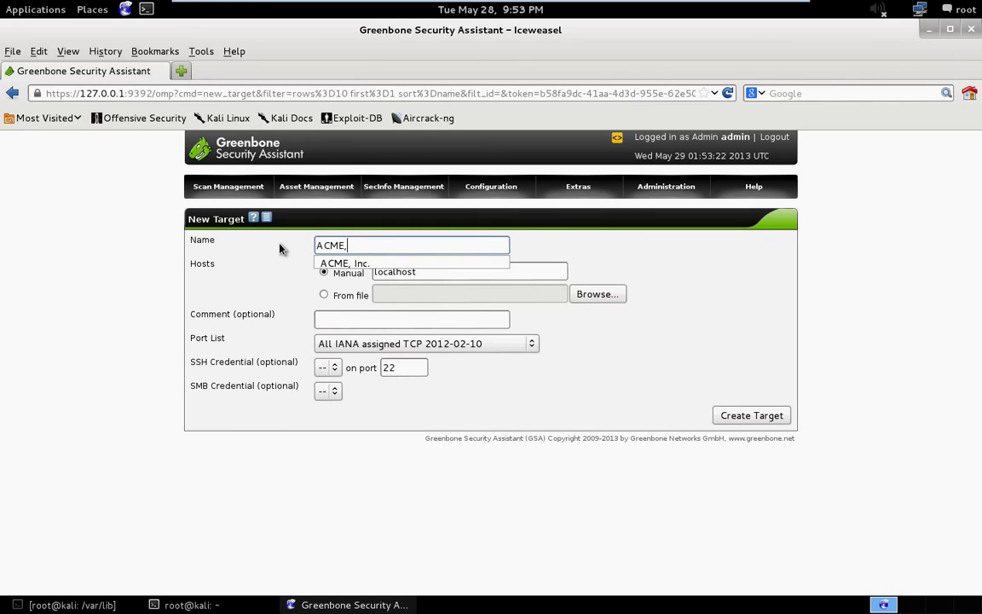
text( inc.)
click(279, 249)
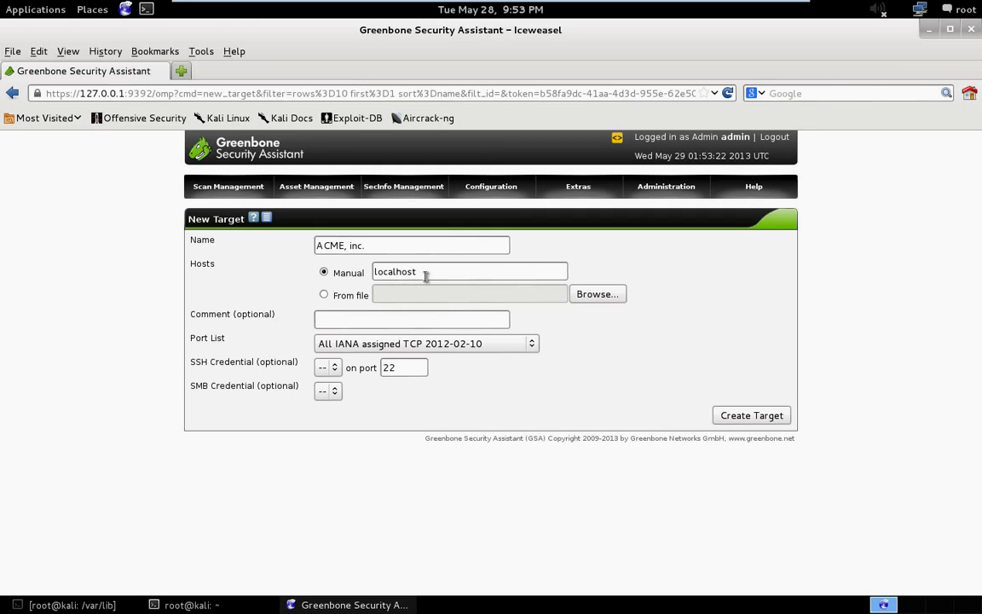
drag(425, 275, 314, 264)
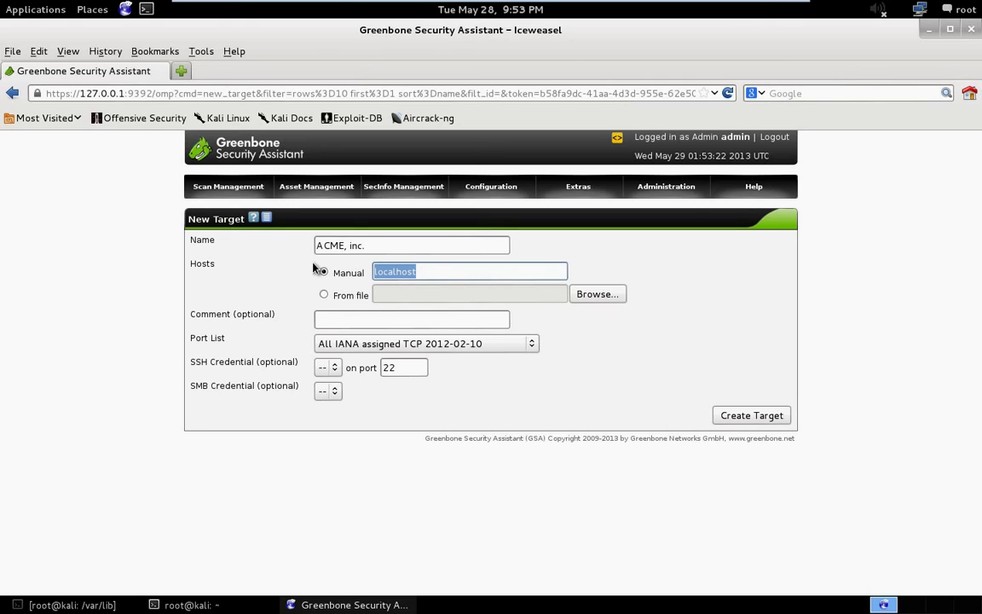
text(192.168.2.2)
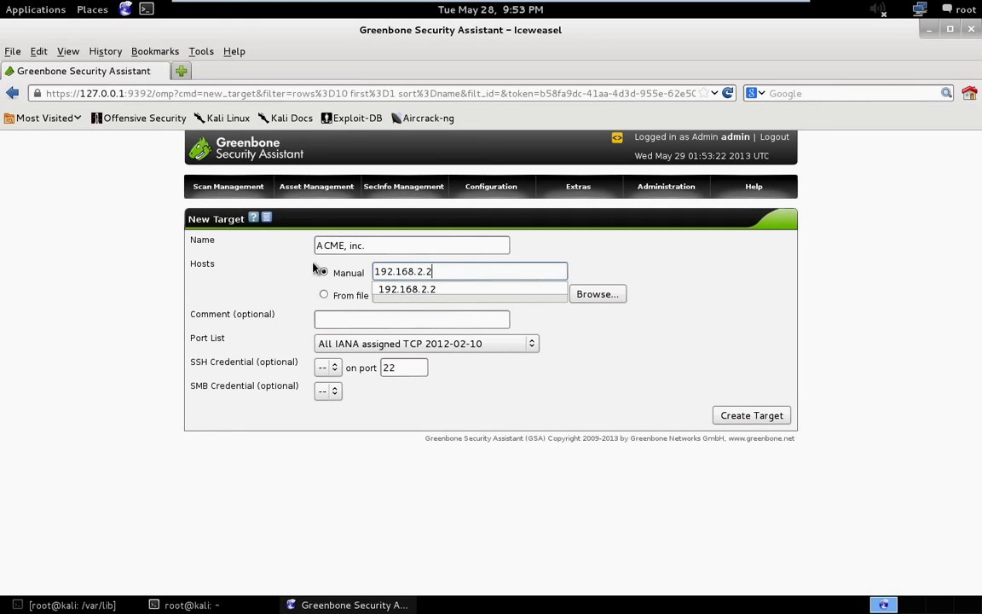
click(321, 271)
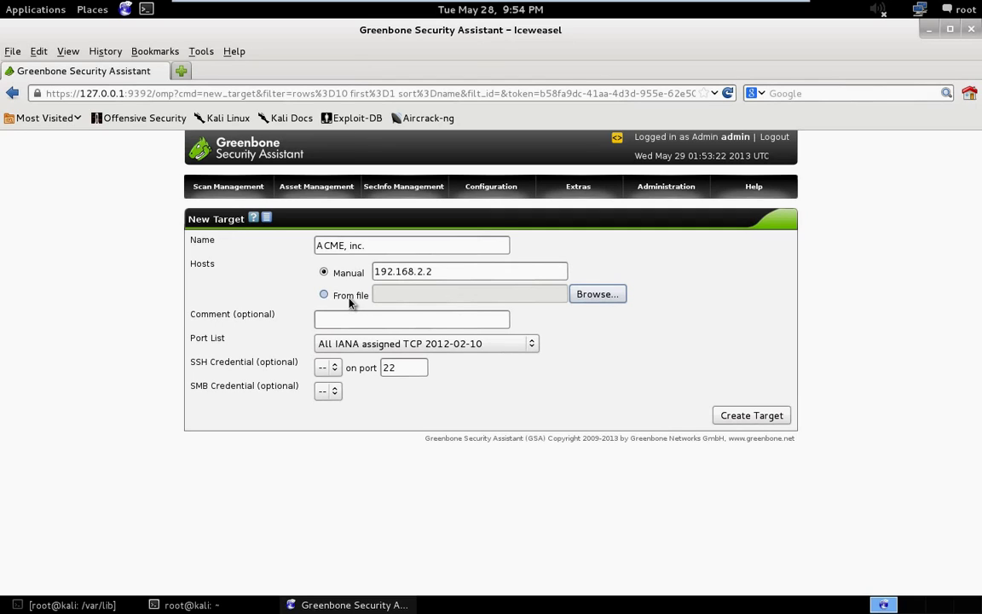
Cancel the hosts-file upload and give the target the comment 'First Wan Scan'.
click(594, 293)
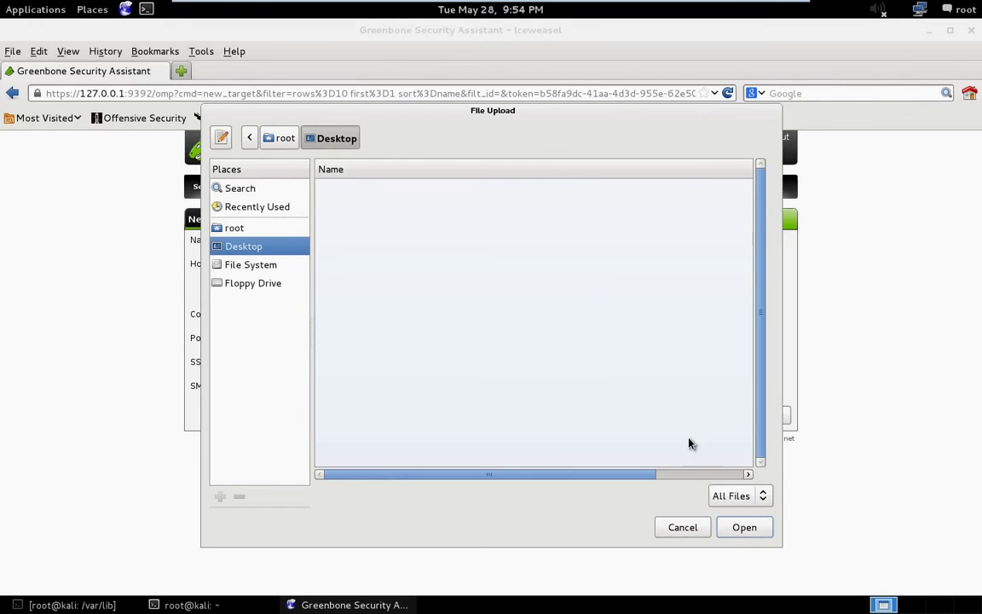
click(697, 529)
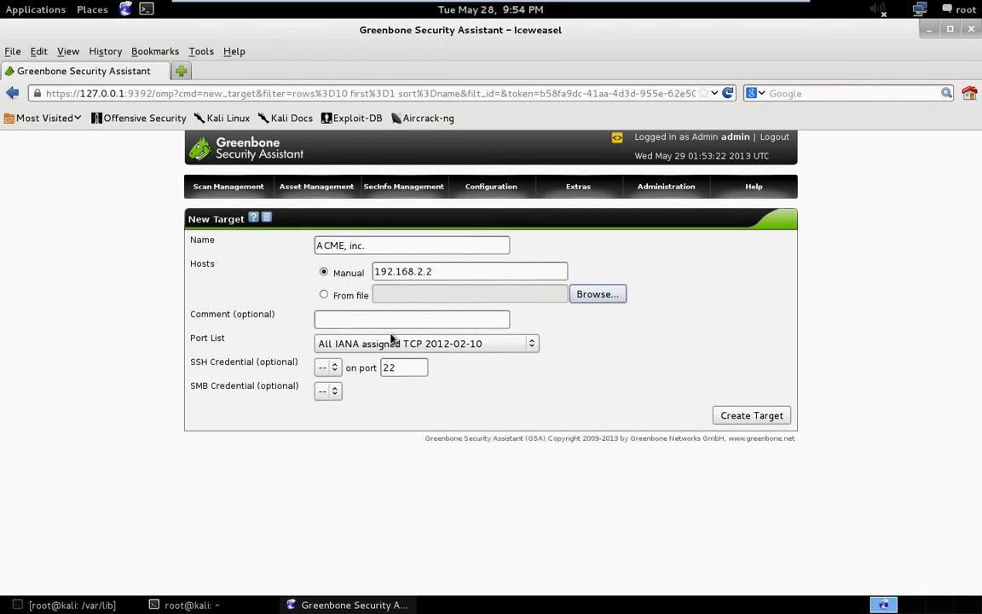
click(339, 325)
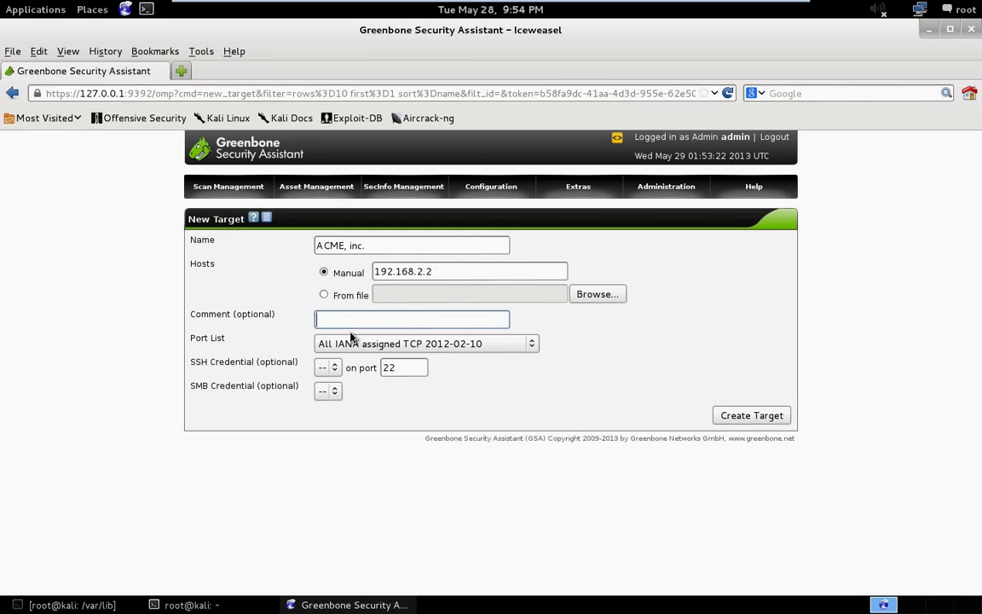
text(F)
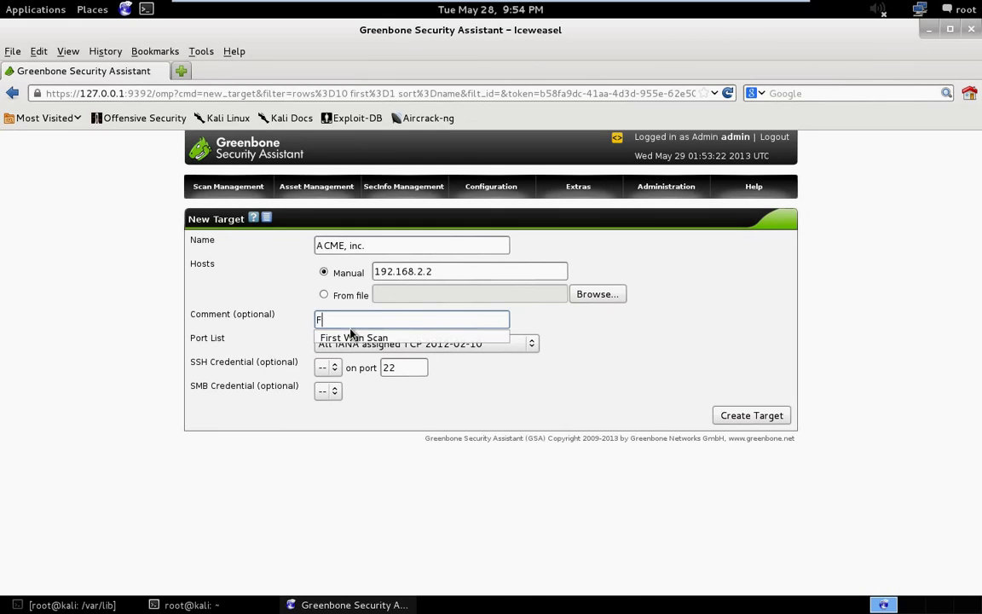
text(irst Wan Scan)
click(517, 324)
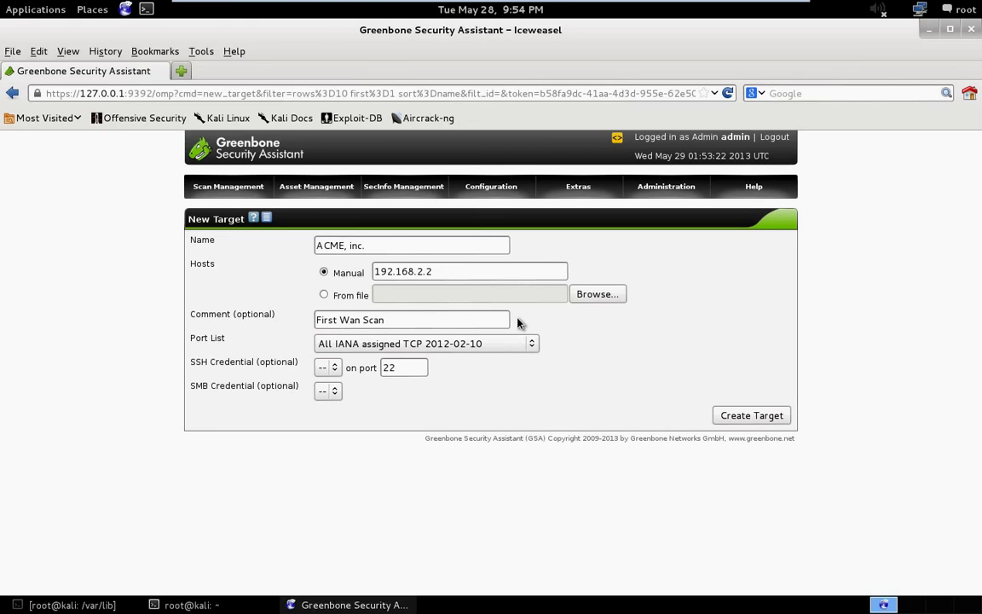
Show the Port List dropdown's available port lists for the new target.
click(502, 345)
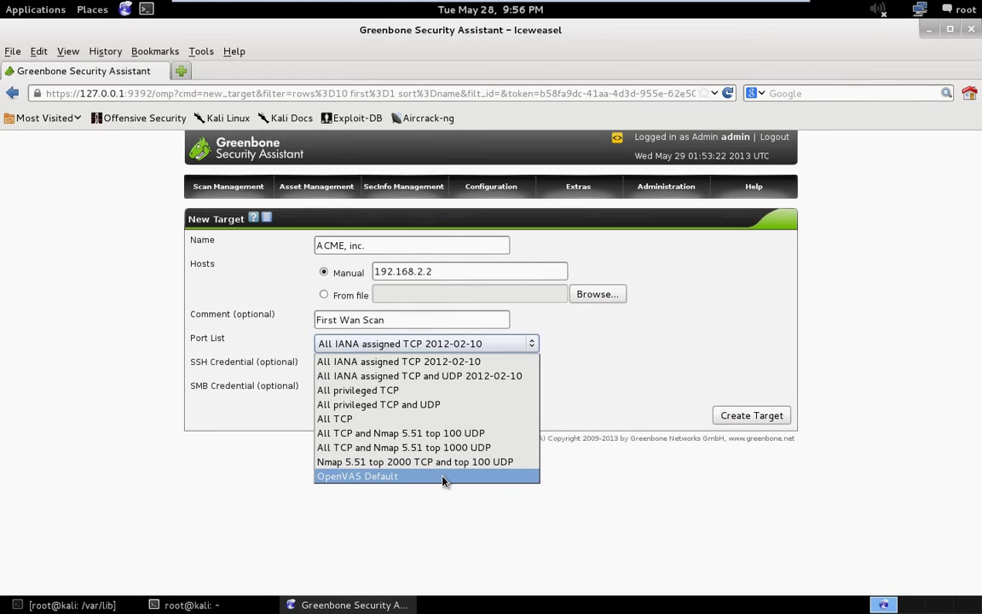
Keep port list All IANA assigned TCP 2012-02-10, leave SSH/SMB credentials empty, and create the target.
click(465, 364)
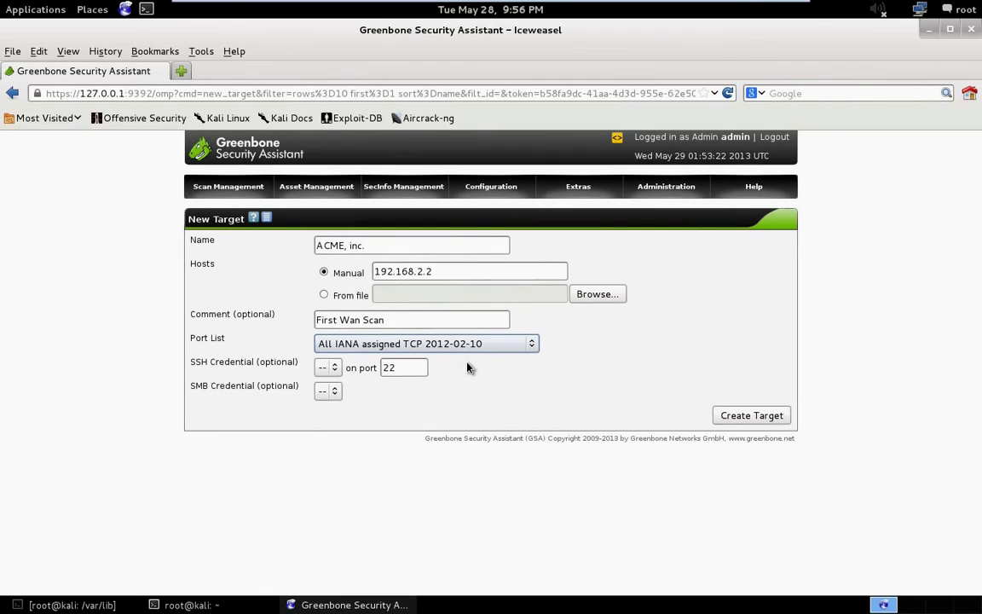
click(330, 368)
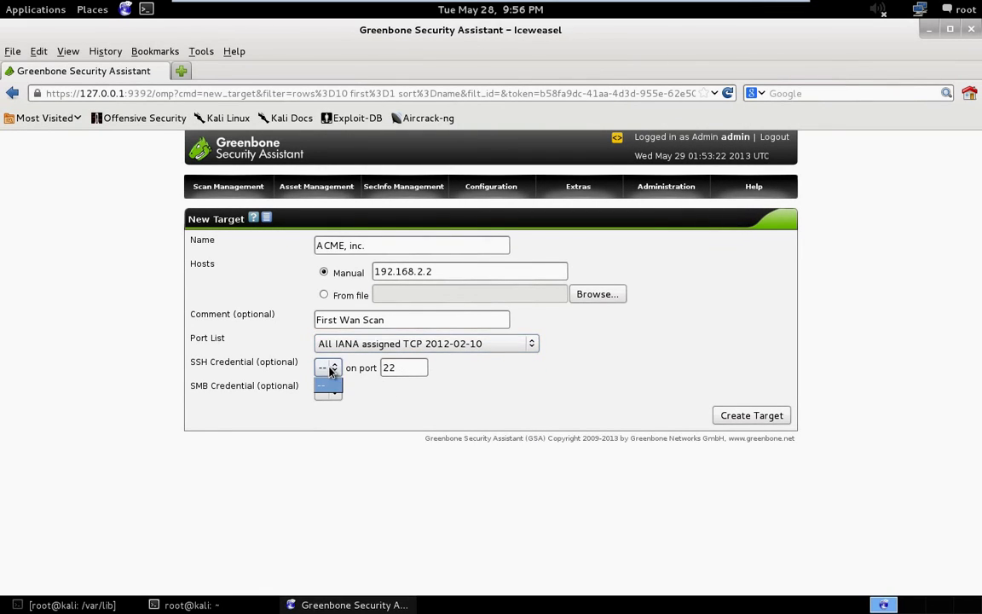
click(340, 387)
click(341, 398)
click(331, 408)
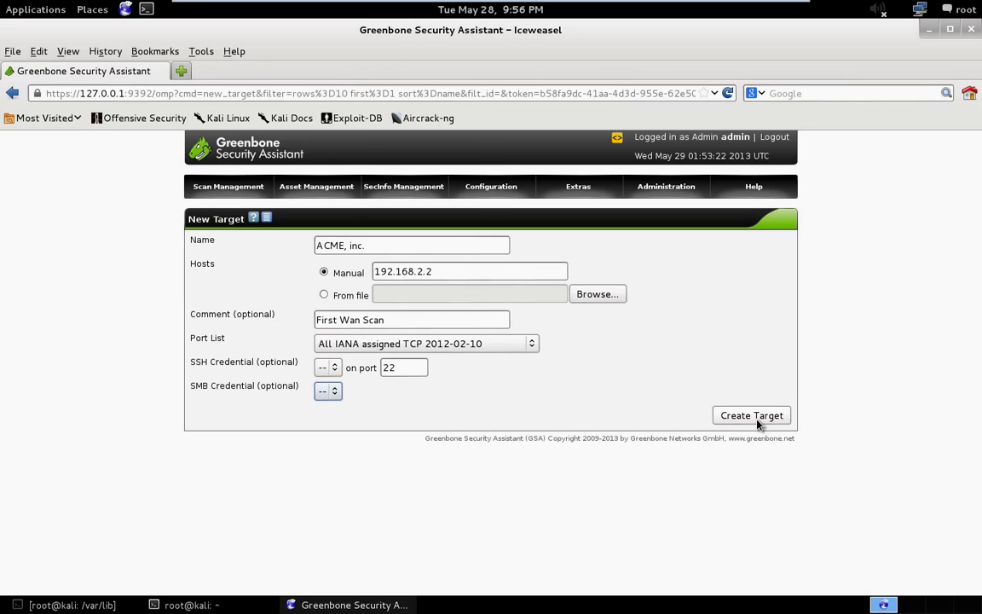
click(752, 417)
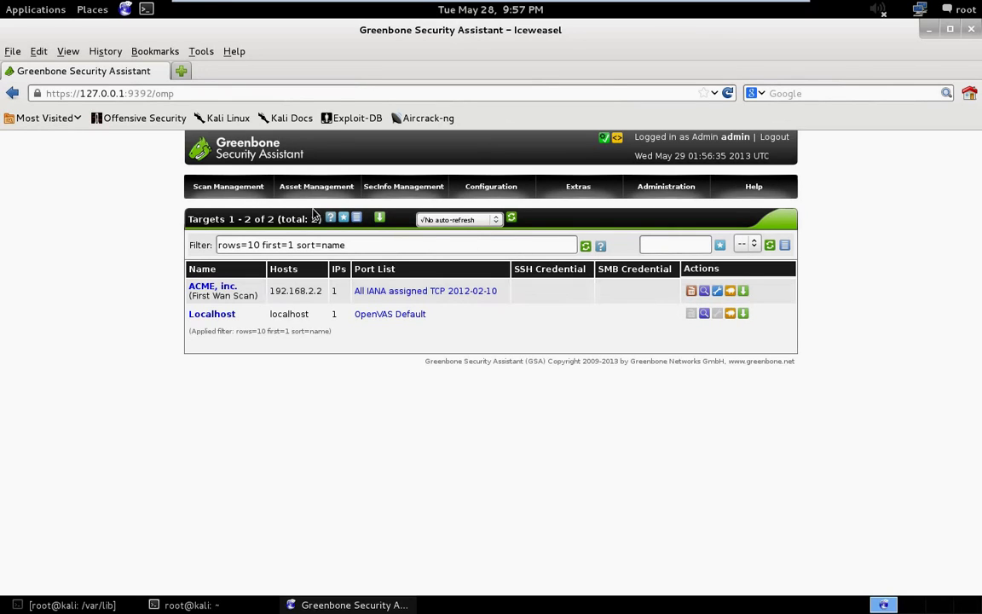
Show the Scan Management menu options in the top bar.
mouse_move(253, 198)
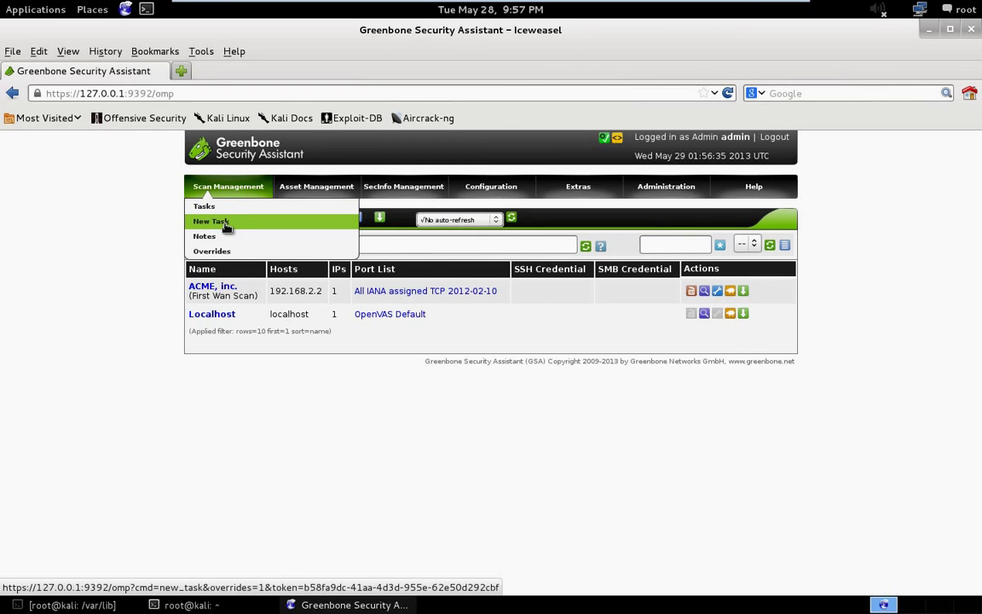
Start a new task named 'ACME, Inc.' with the comment 'First Wan Scan'.
click(226, 223)
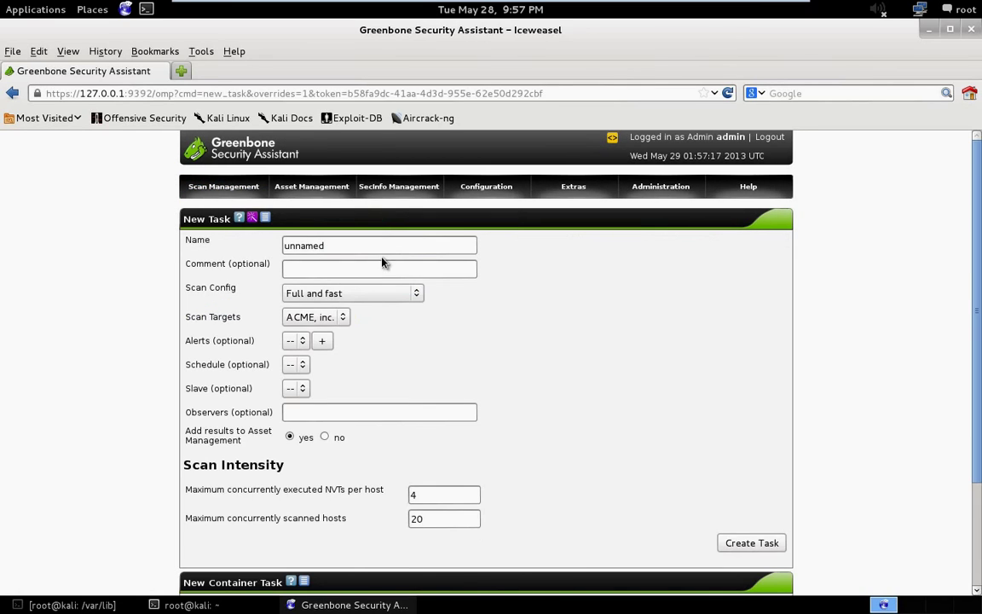
drag(417, 245, 242, 245)
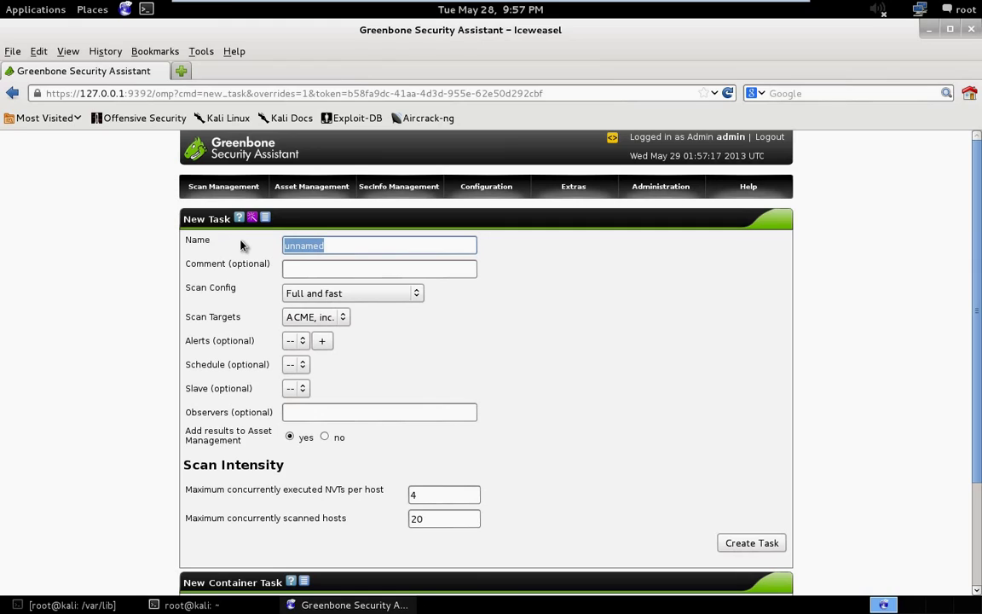
text(AC)
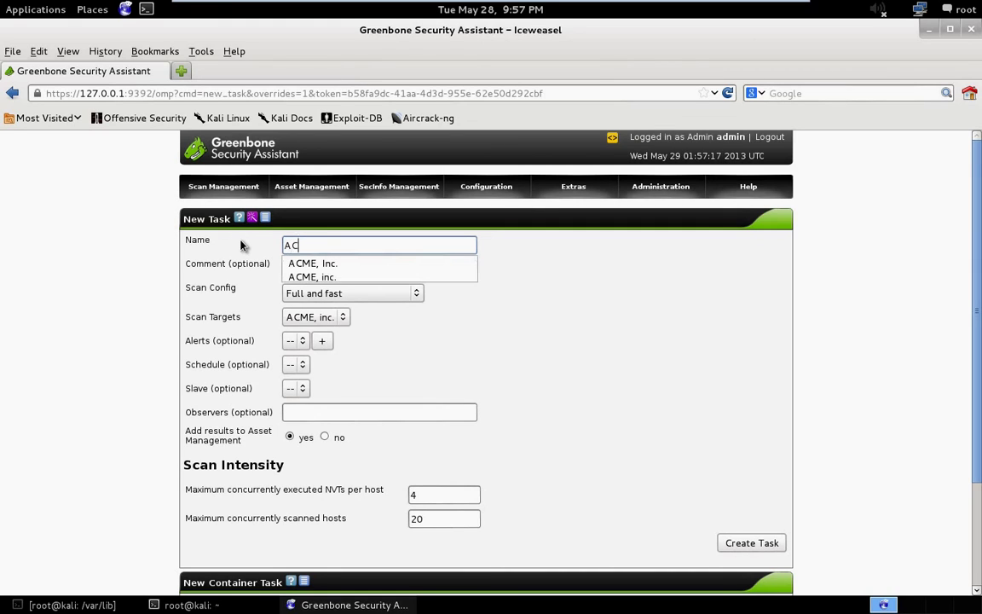
text(ME, Inc.)
click(644, 298)
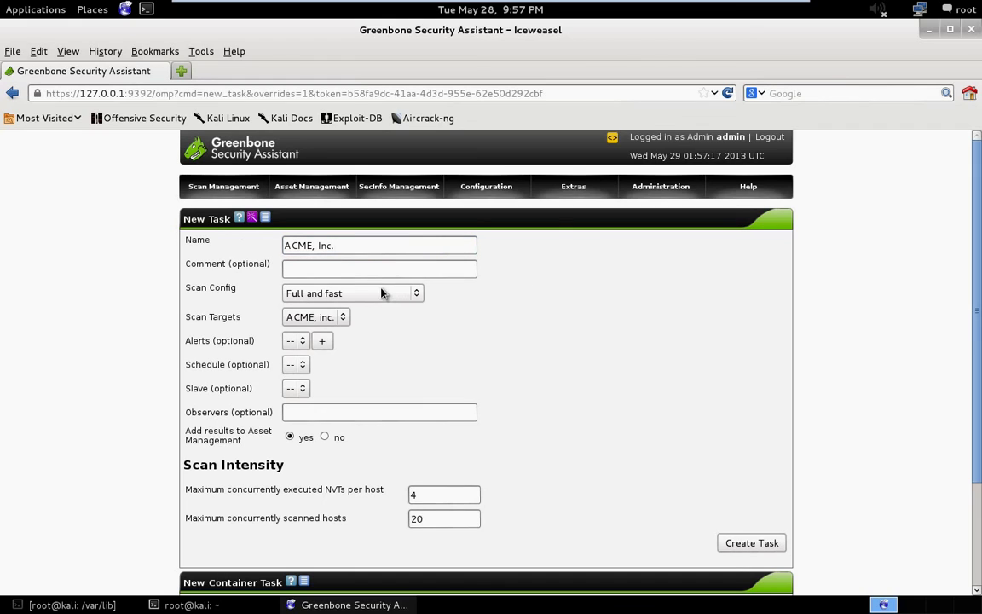
click(351, 268)
text(First )
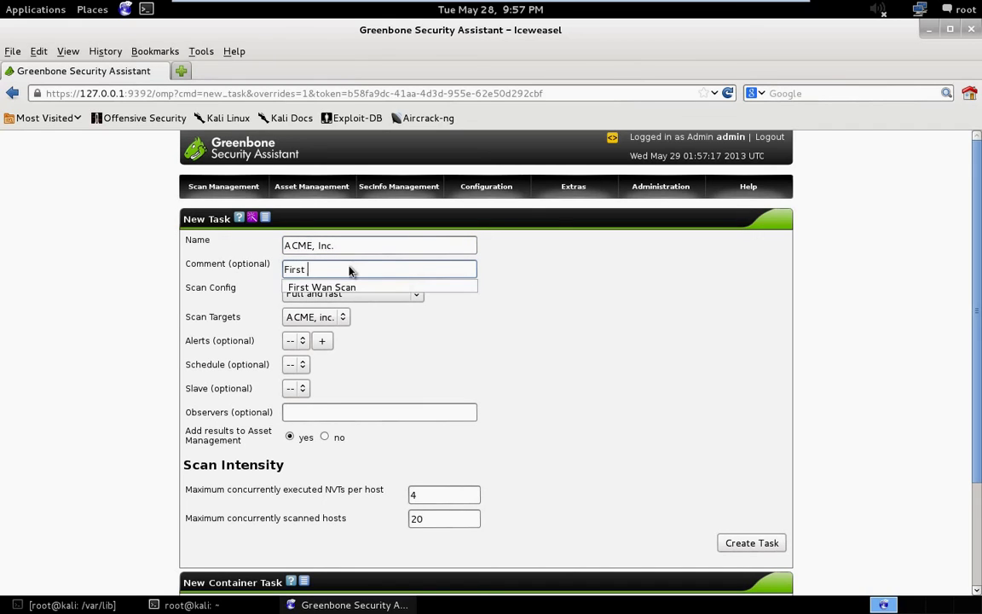
text(Wan Scan)
click(550, 274)
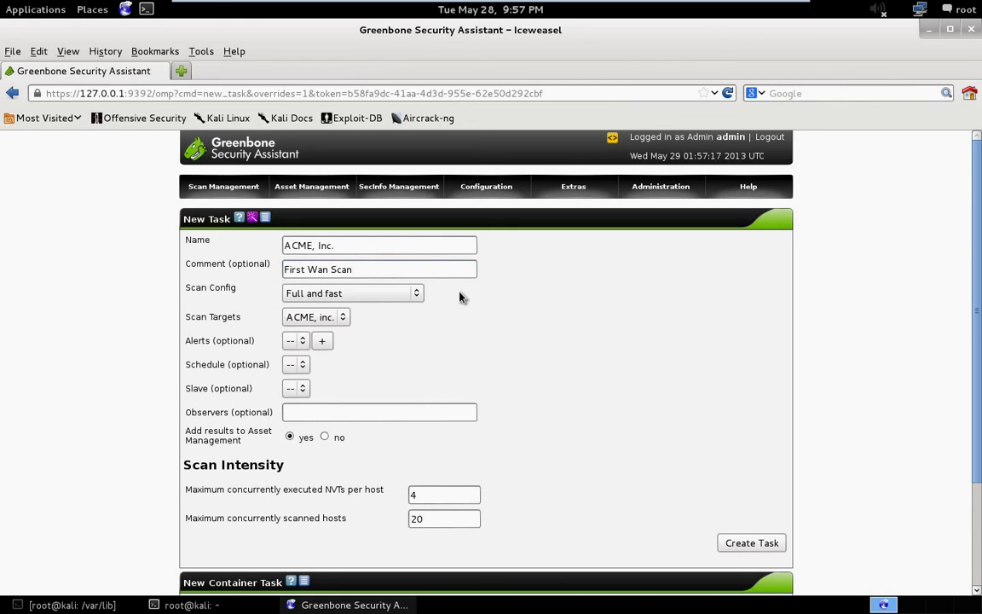
Choose the Full and fast ultimate scan config, with no alert and the slave unchanged.
click(418, 293)
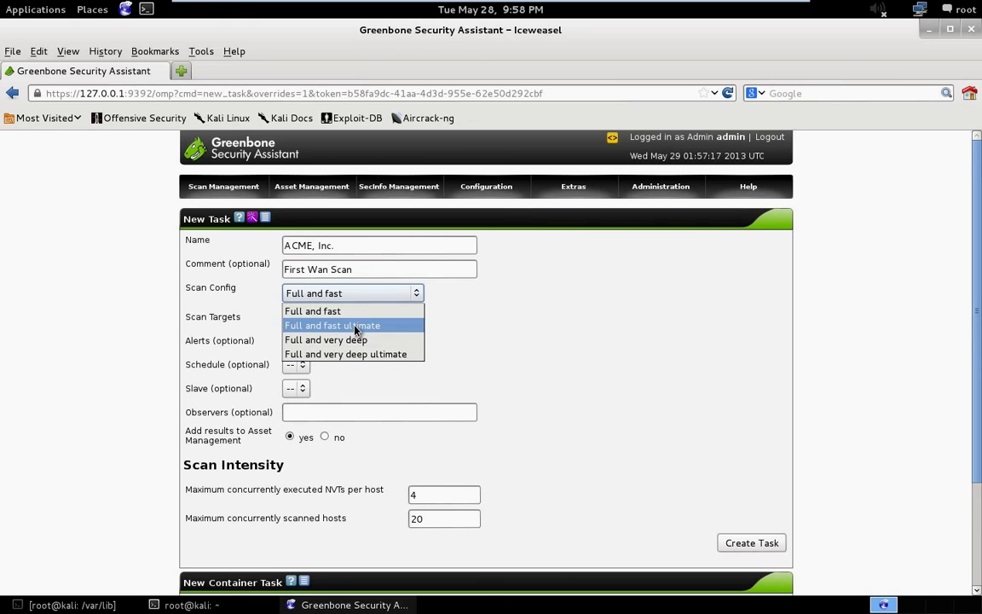
click(356, 327)
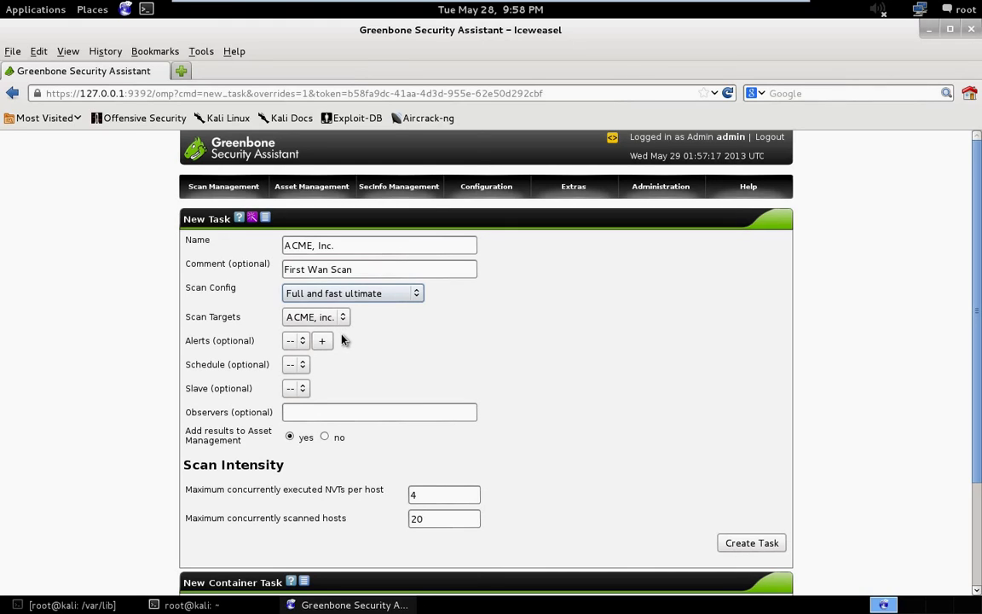
click(303, 341)
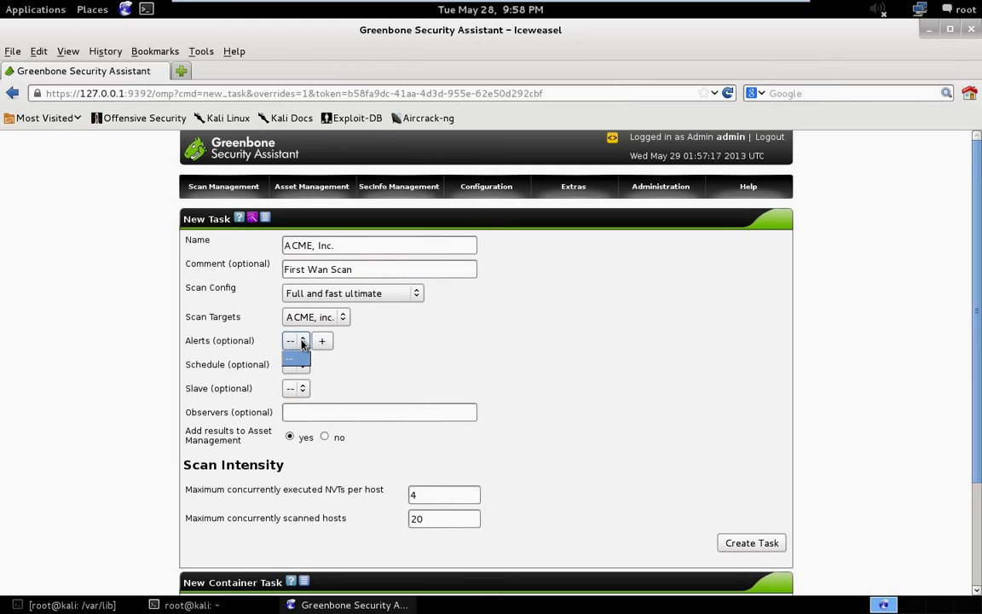
click(398, 346)
click(302, 388)
click(301, 389)
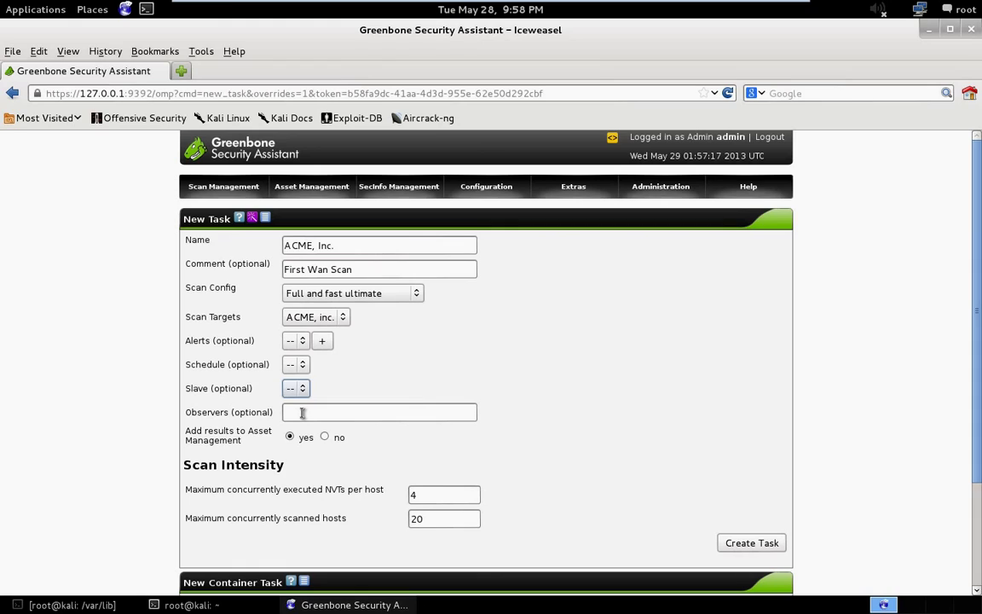
Add the observer user to the task and create it.
click(302, 413)
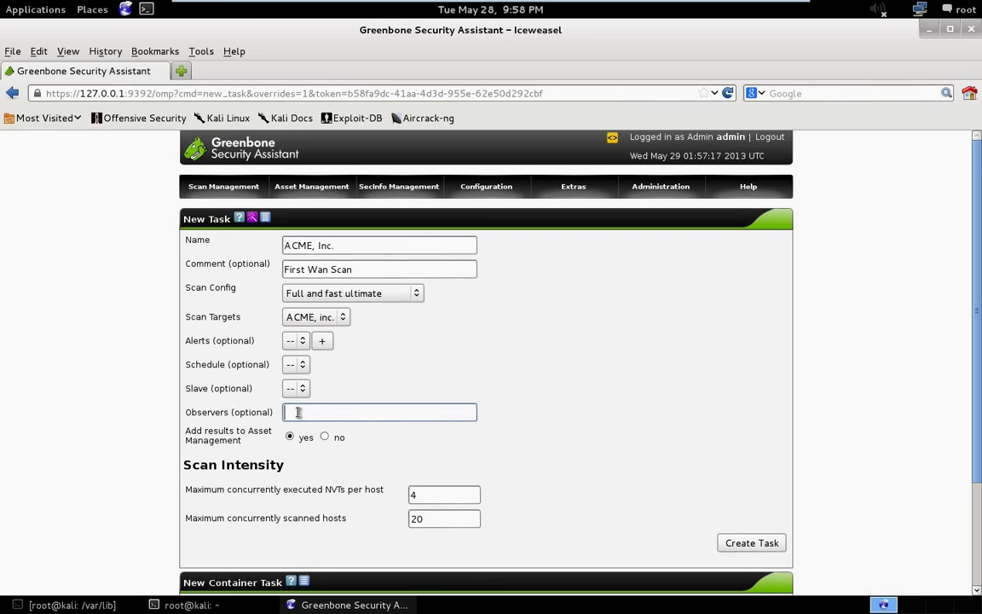
text(bob)
scroll(423, 439, down, 1)
scroll(423, 441, down, 1)
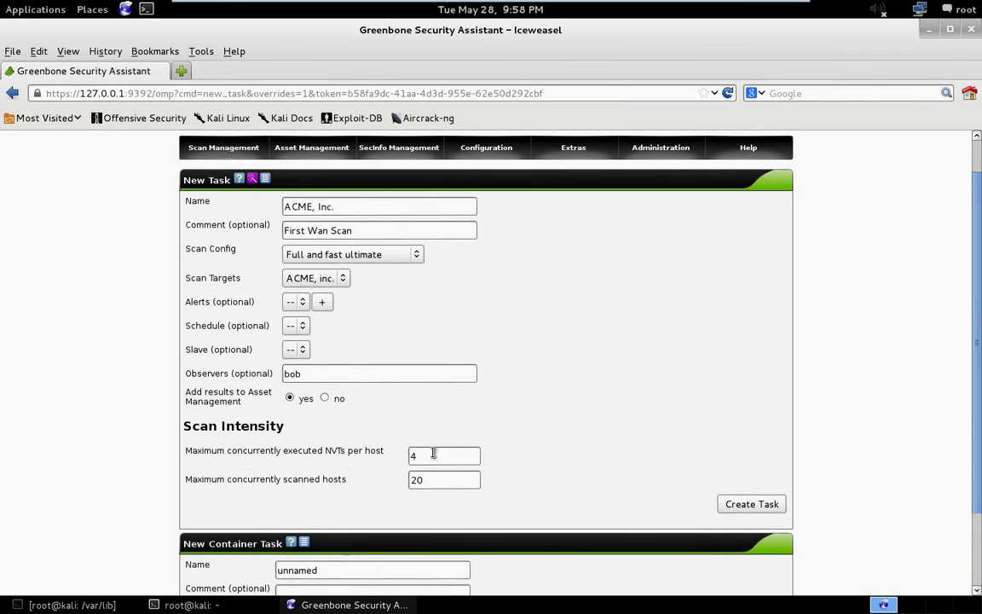
click(752, 505)
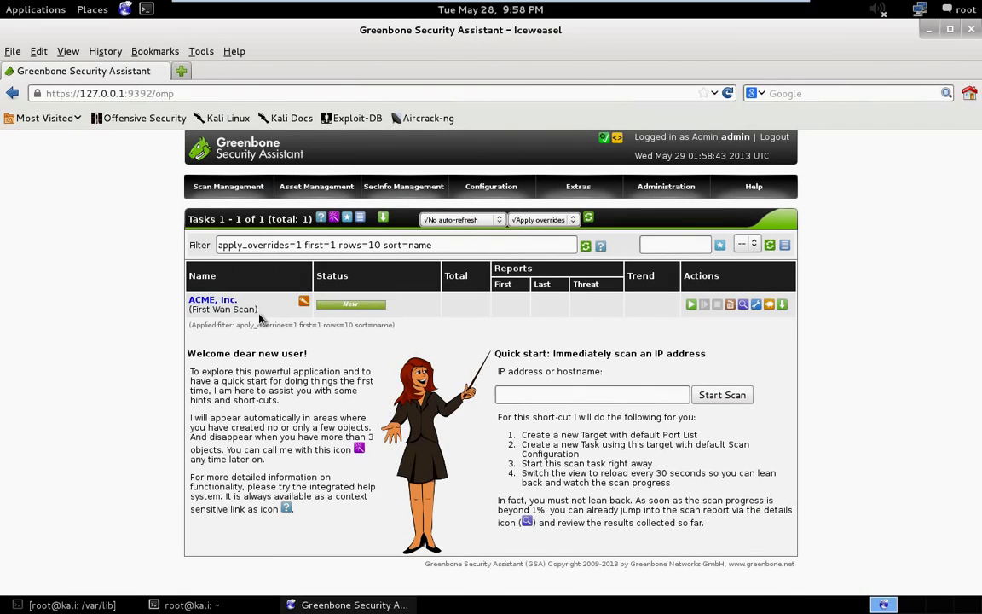
Start the ACME, Inc. scan and set the task list to 'Refresh every 10 Sec.'.
click(194, 184)
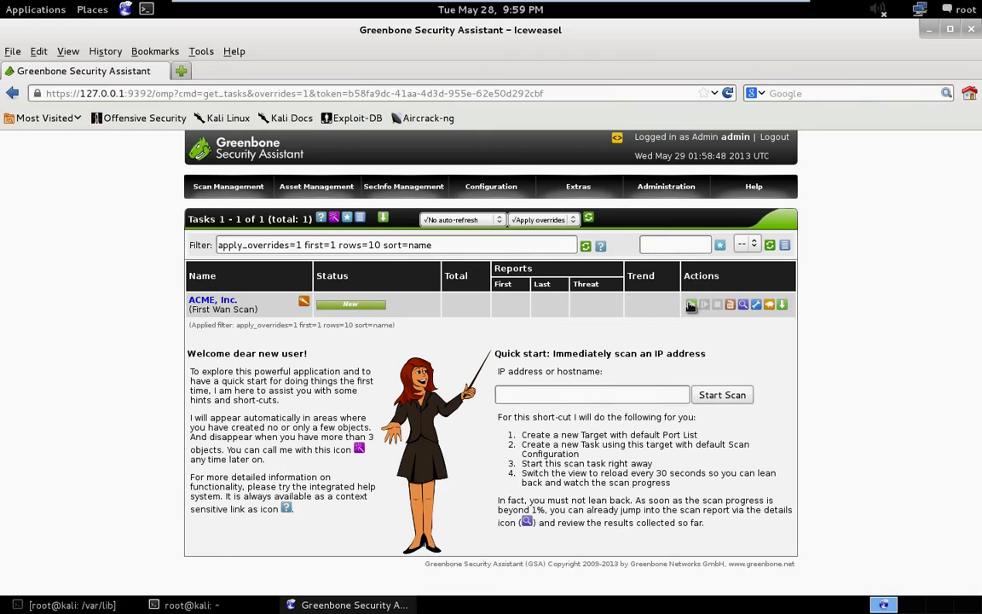
click(692, 306)
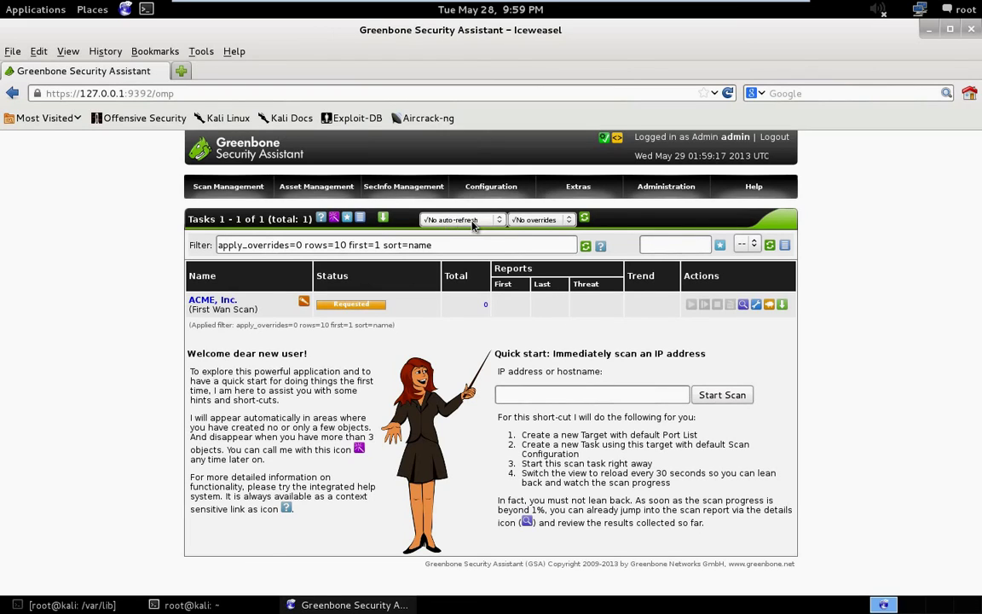
click(476, 222)
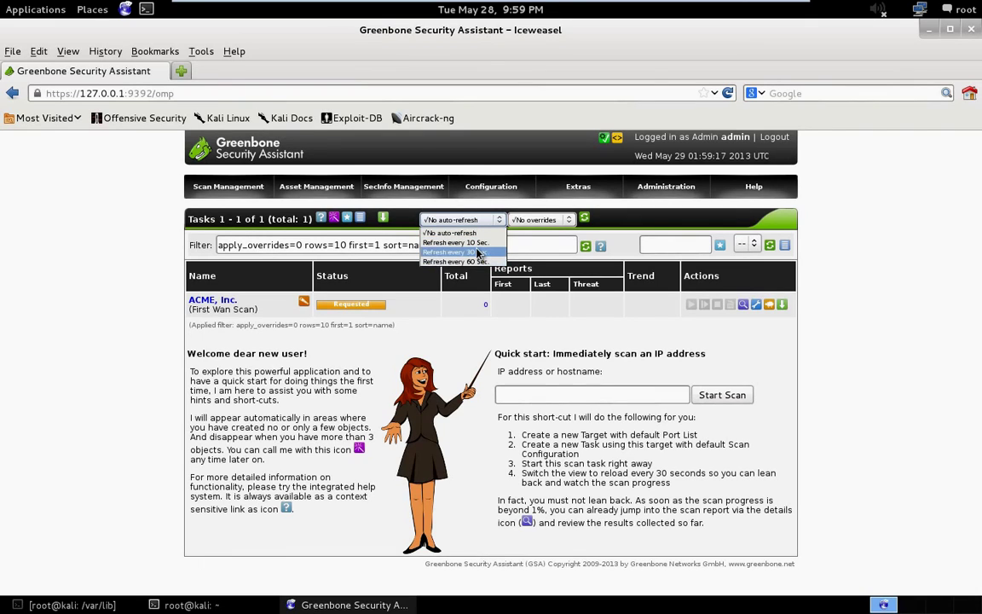
click(457, 242)
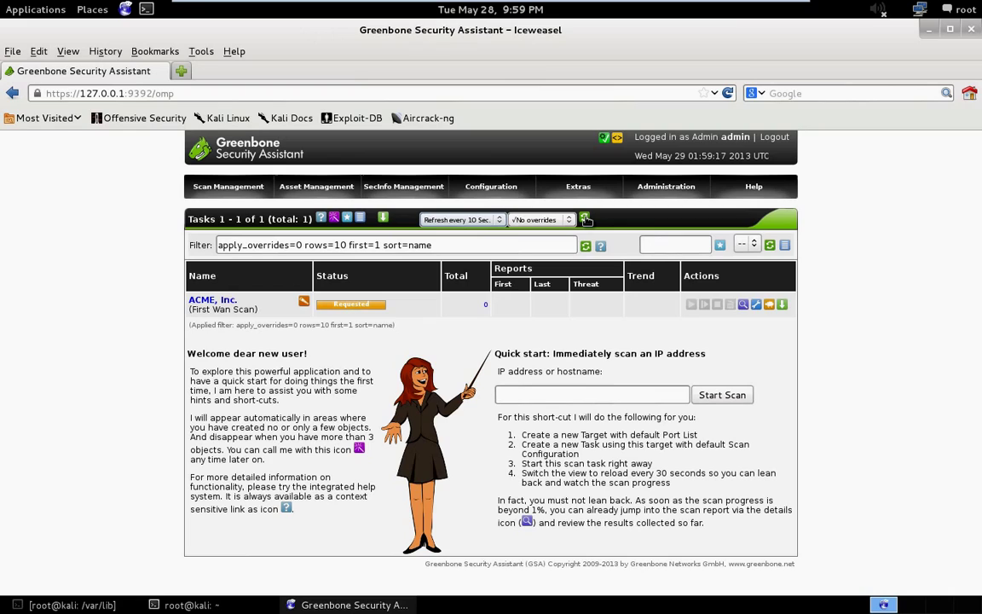
click(587, 219)
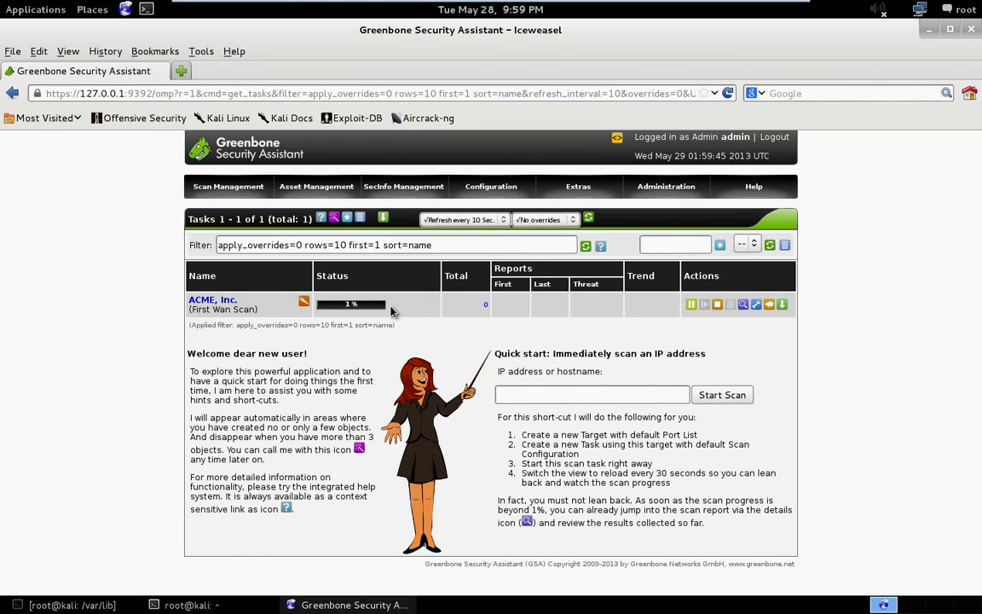
mouse_move(473, 186)
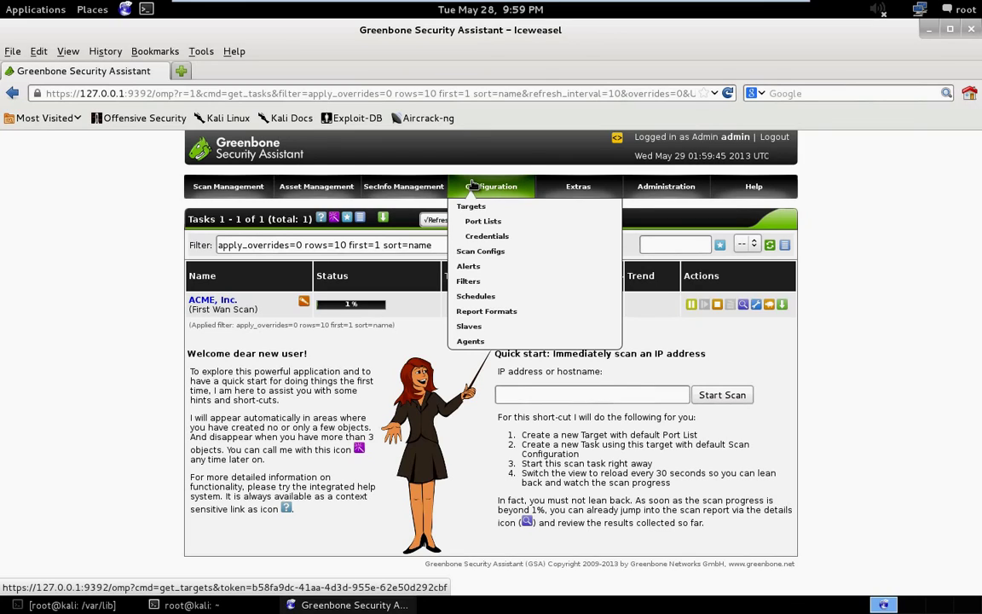
Open the OpenVAS Default port list's details from Configuration > Port Lists.
click(497, 222)
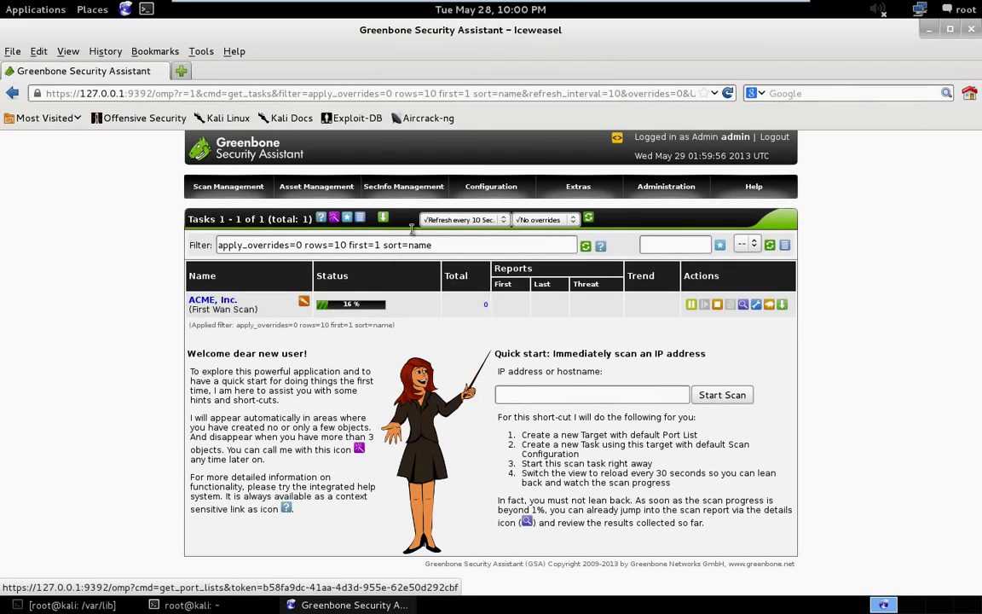
mouse_move(492, 186)
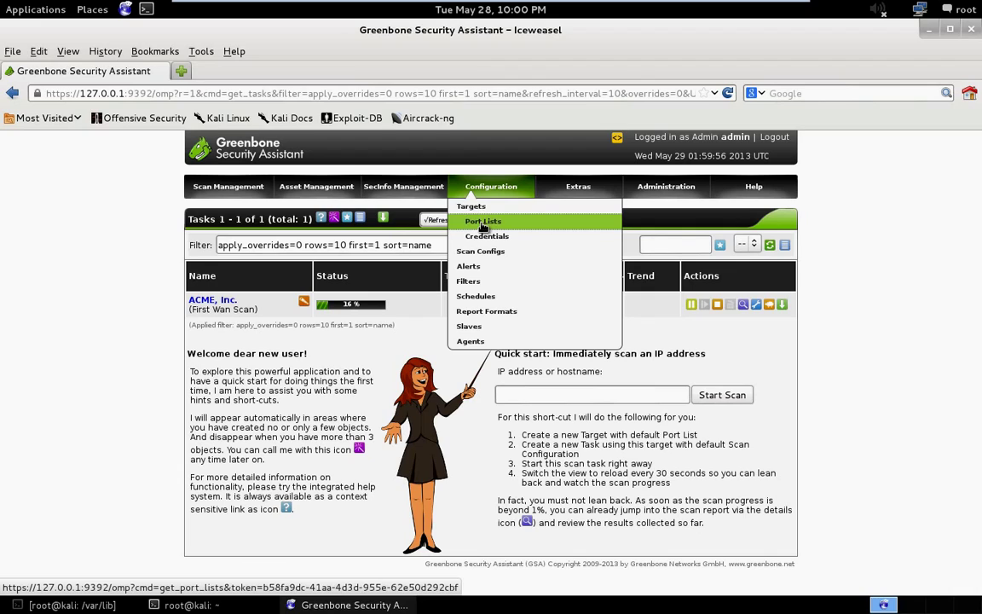
click(483, 222)
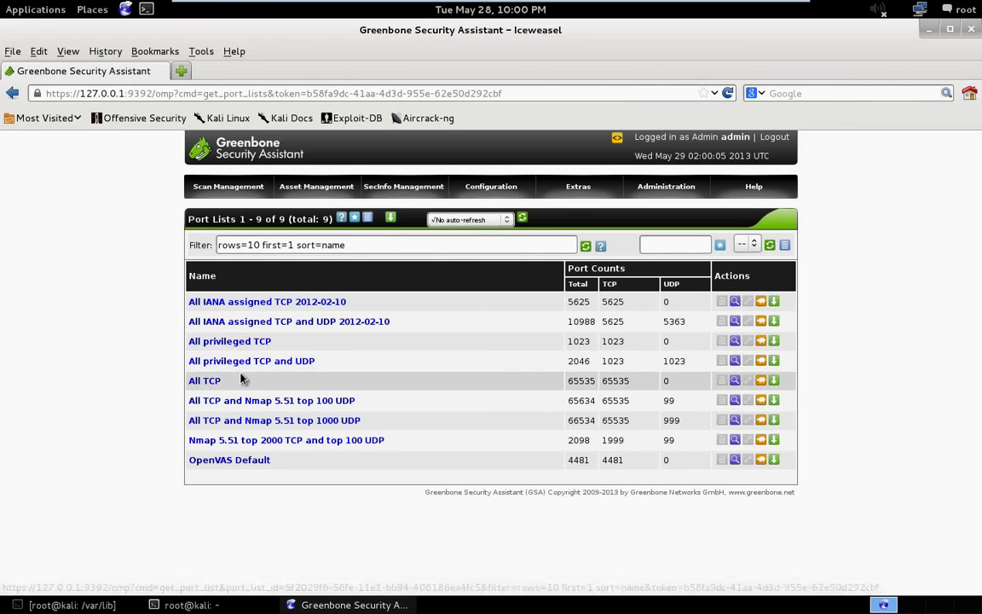
click(257, 461)
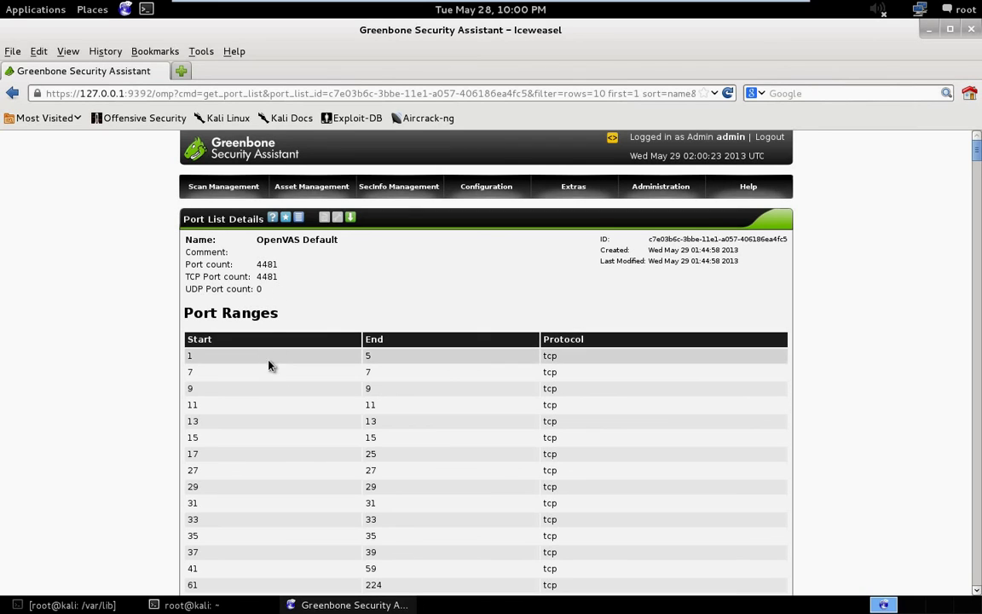
Scroll through all port ranges of OpenVAS Default (4481 TCP ports).
scroll(279, 387, down, 1)
scroll(279, 387, down, 1)
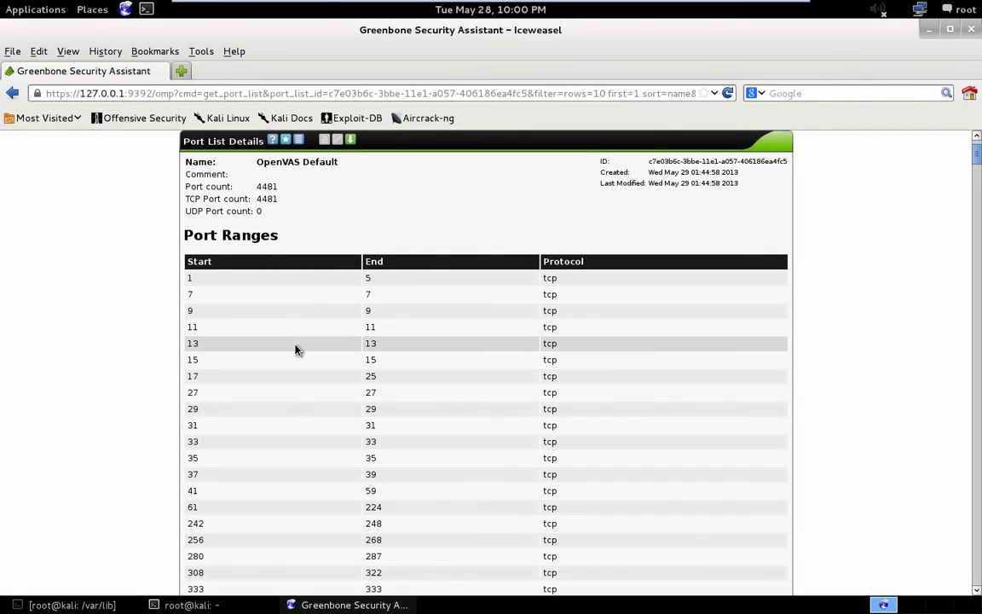
scroll(397, 362, down, 3)
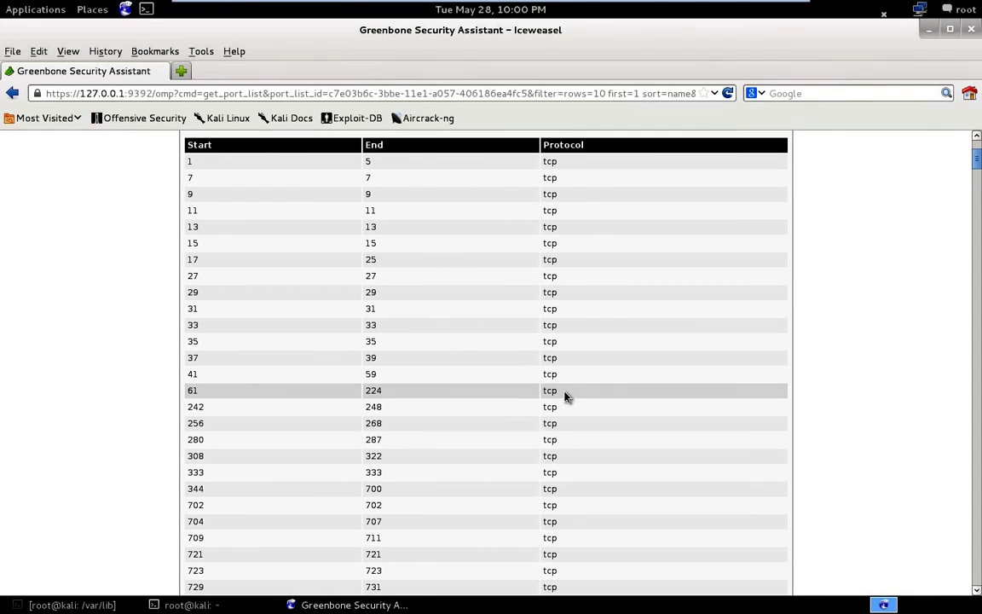
scroll(511, 405, down, 10)
scroll(507, 405, down, 15)
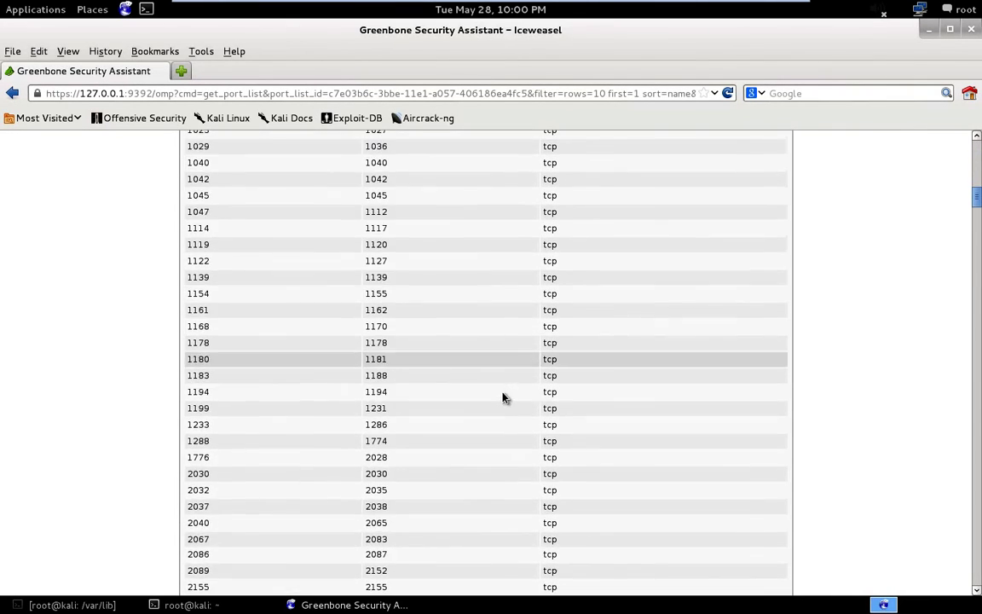
scroll(814, 300, down, 4)
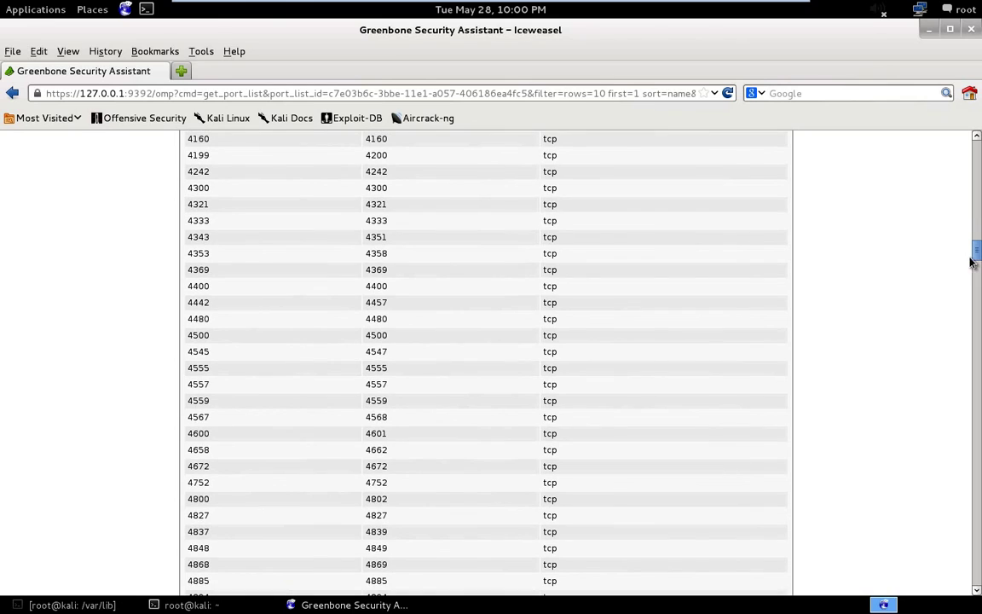
scroll(879, 234, down, 8)
drag(972, 411, 972, 590)
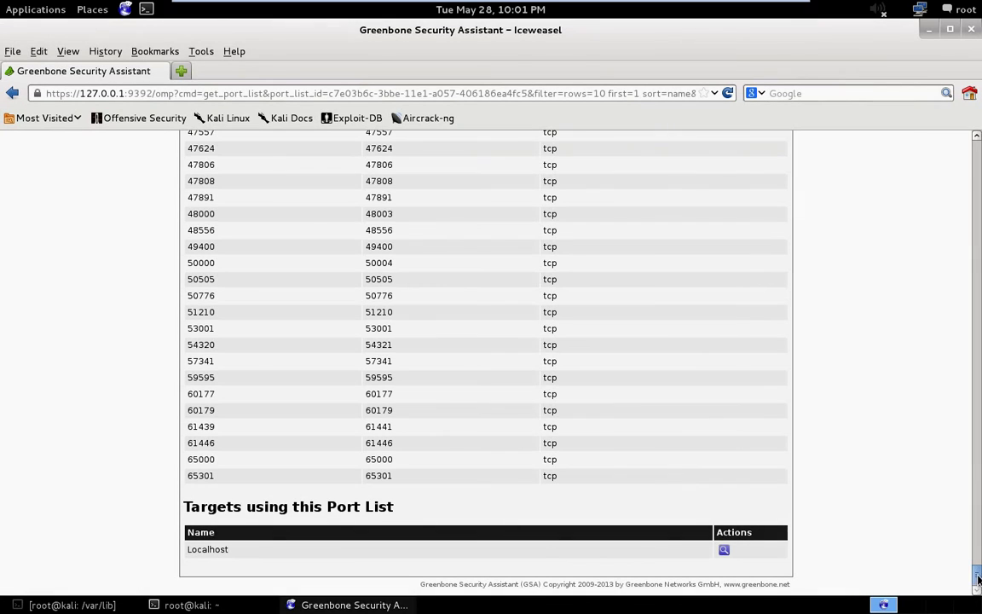
drag(978, 579, 978, 139)
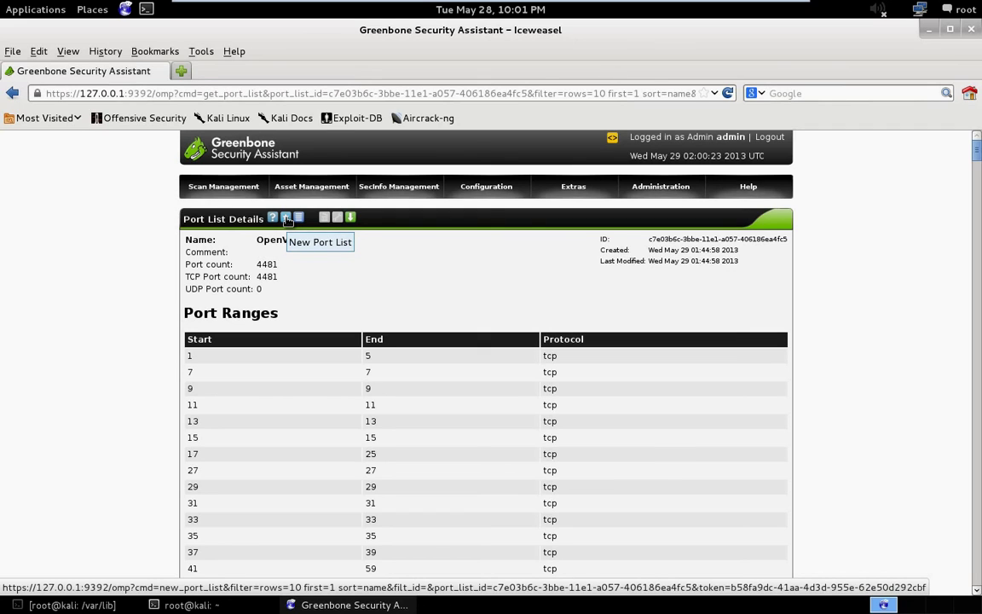
Start a new port list named TCP.
click(287, 219)
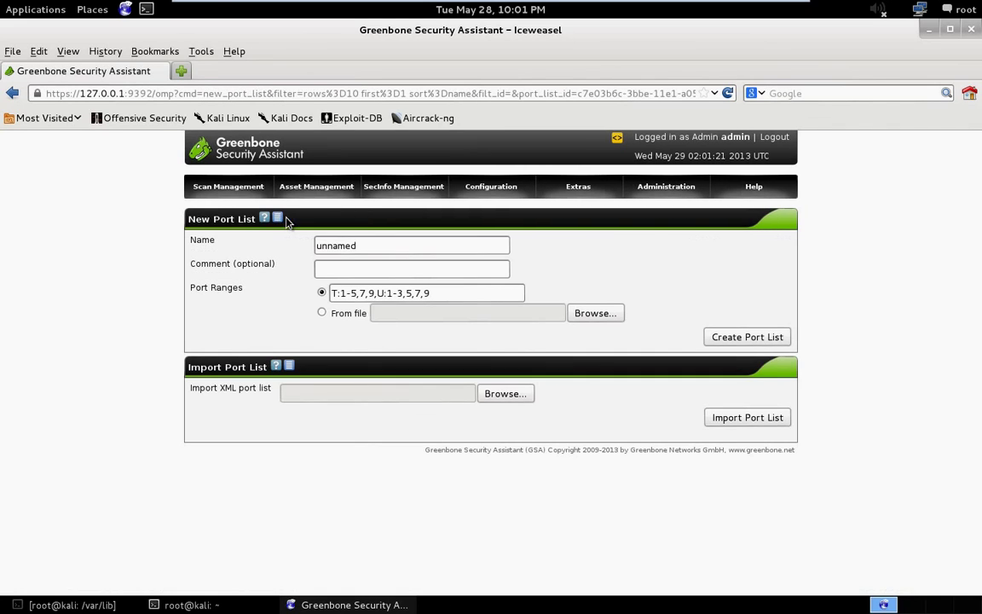
drag(363, 248, 254, 243)
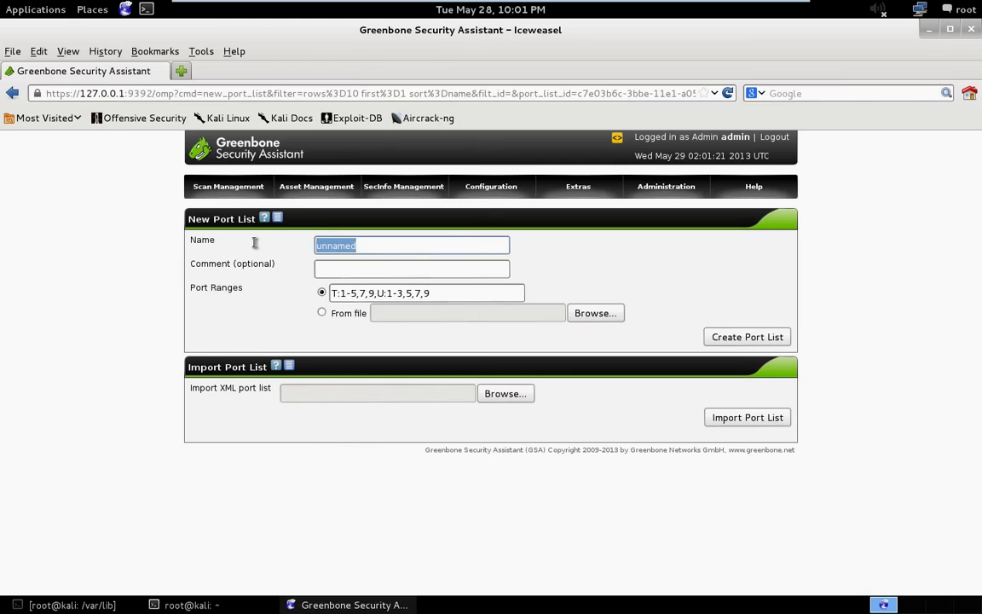
text(TCP)
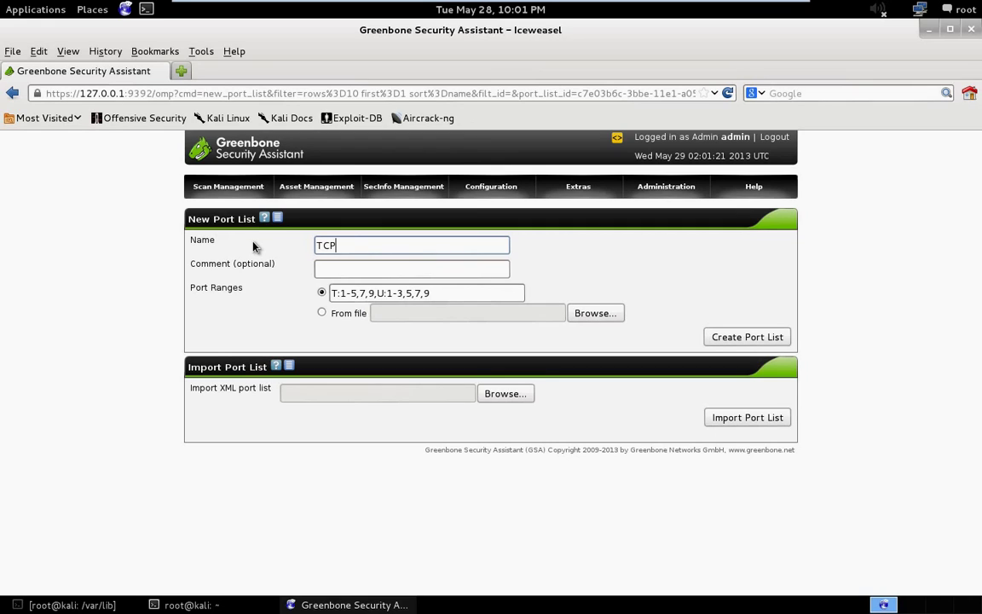
click(343, 271)
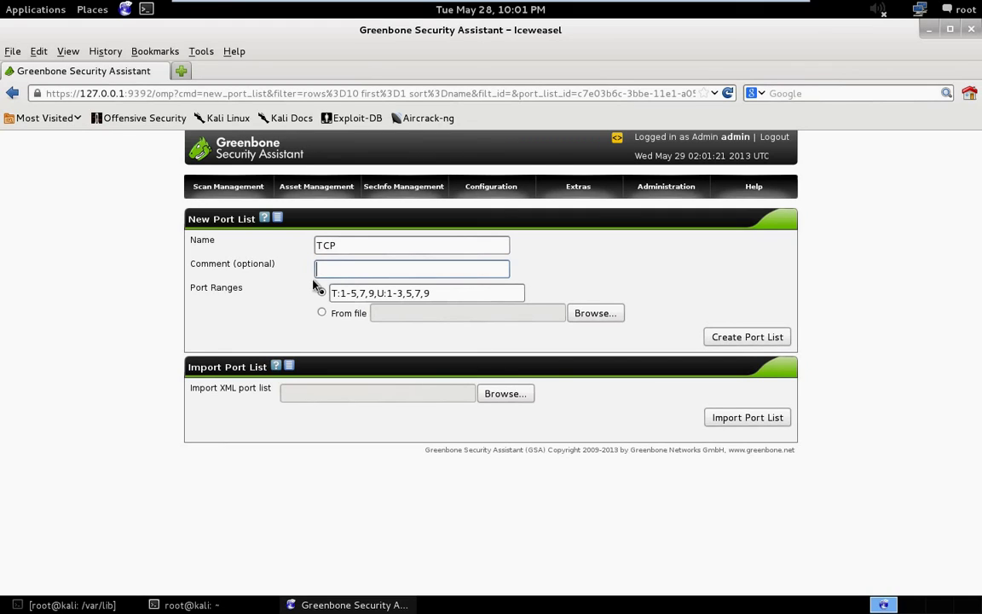
Edit the TCP port ranges to include ports 21, 25 and 80.
drag(342, 294, 332, 294)
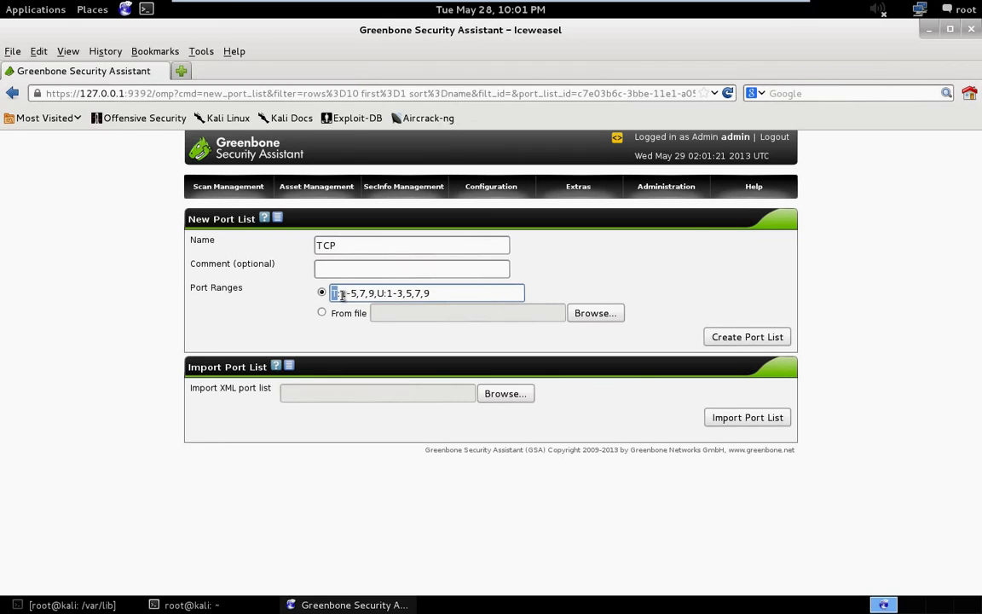
drag(378, 293, 384, 294)
drag(332, 293, 338, 294)
key(shift+Right)
key(shift+Right)
key(shift+Right)
key(shift+Right)
key(shift+Right)
key(shift+Right)
key(shift+Right)
key(shift+Right)
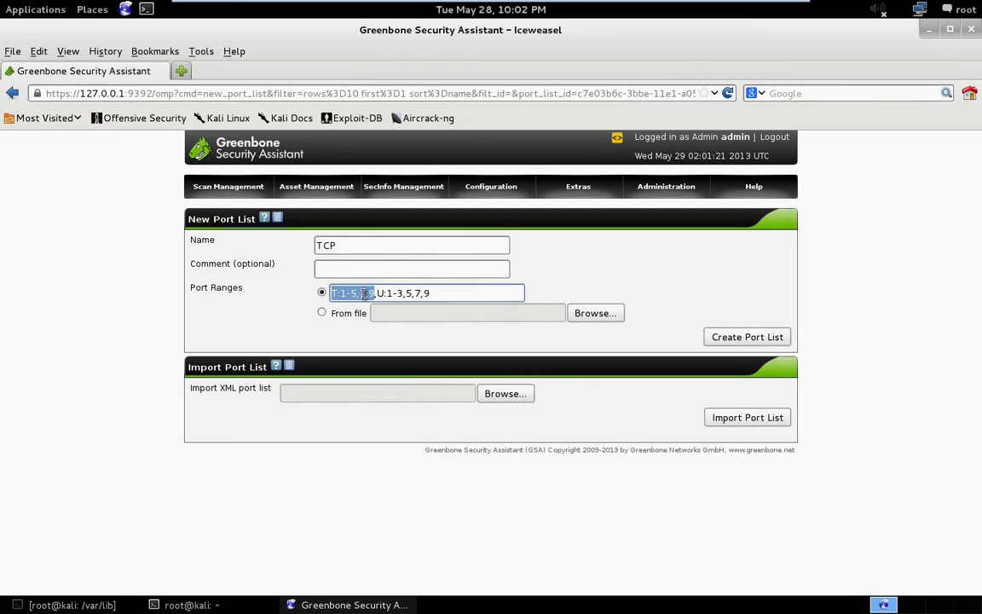
click(364, 293)
key(BackSpace)
text(1)
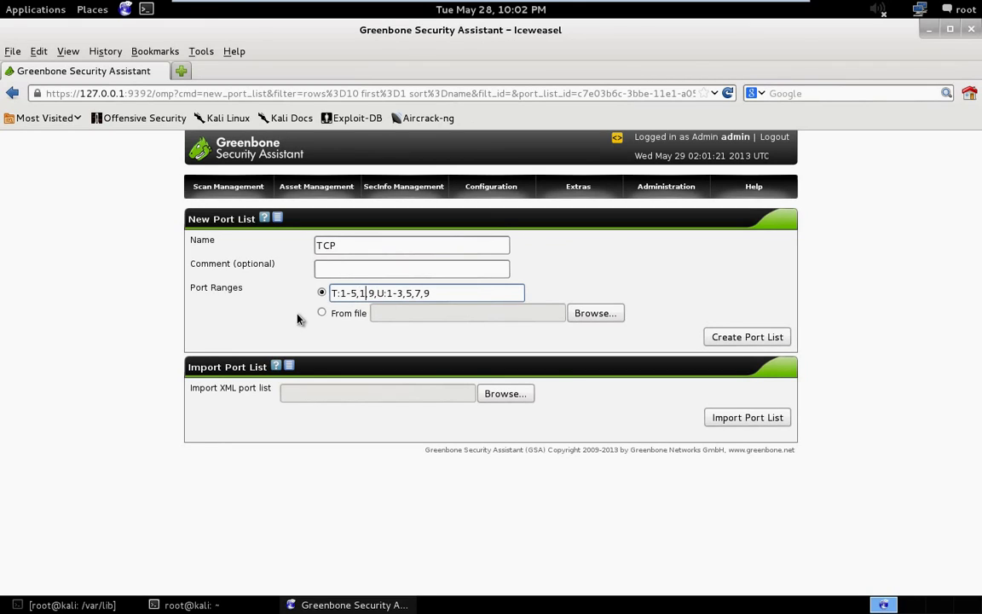
key(BackSpace)
text(21)
key(Right)
key(Right)
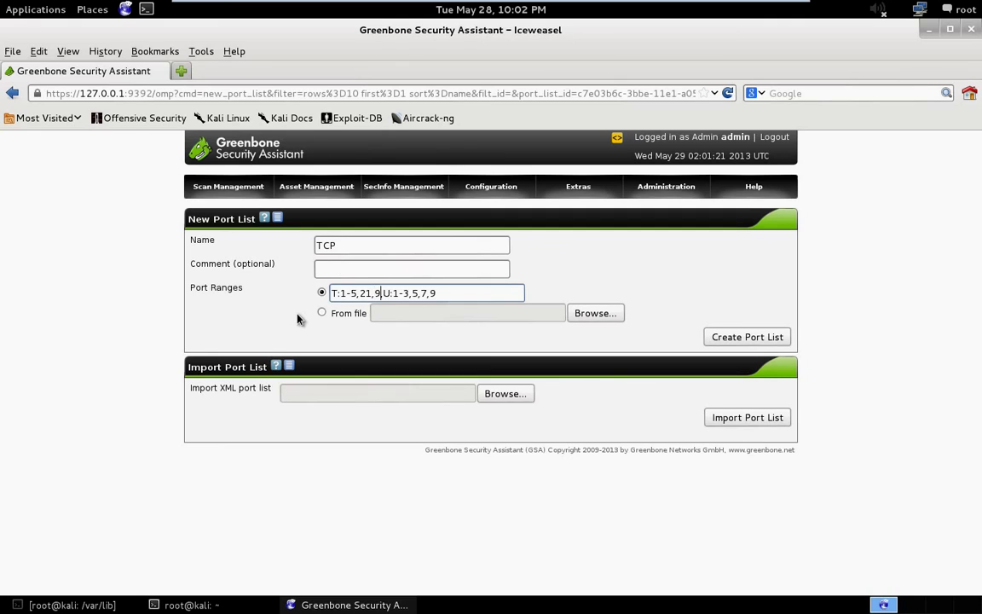
key(BackSpace)
text(25,80,)
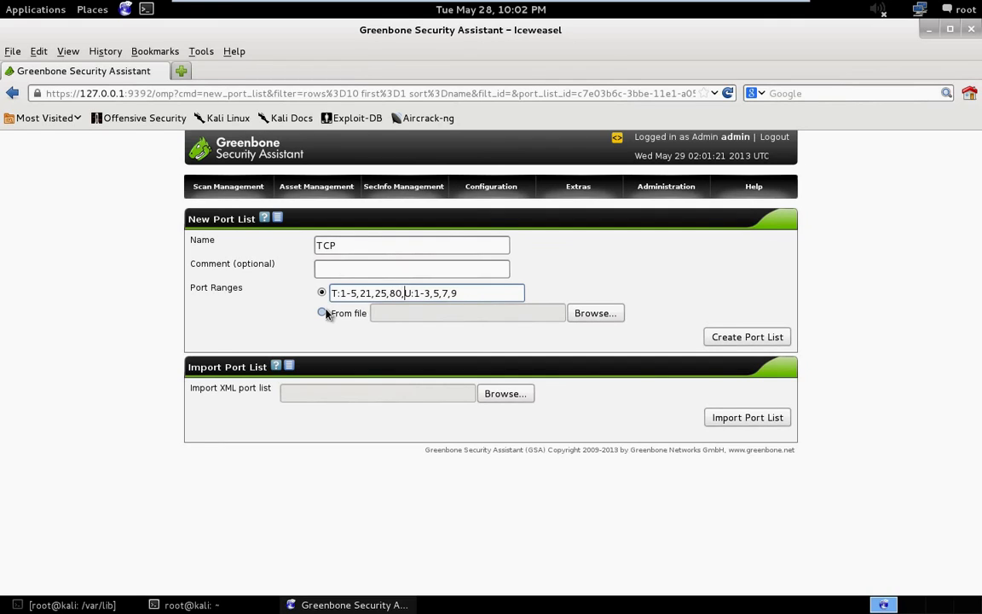
key(BackSpace)
Change the first TCP range to 1-20, giving T:1-20,21,25,80 U:1-3,5,7,9.
drag(345, 293, 352, 294)
text(-5)
key(BackSpace)
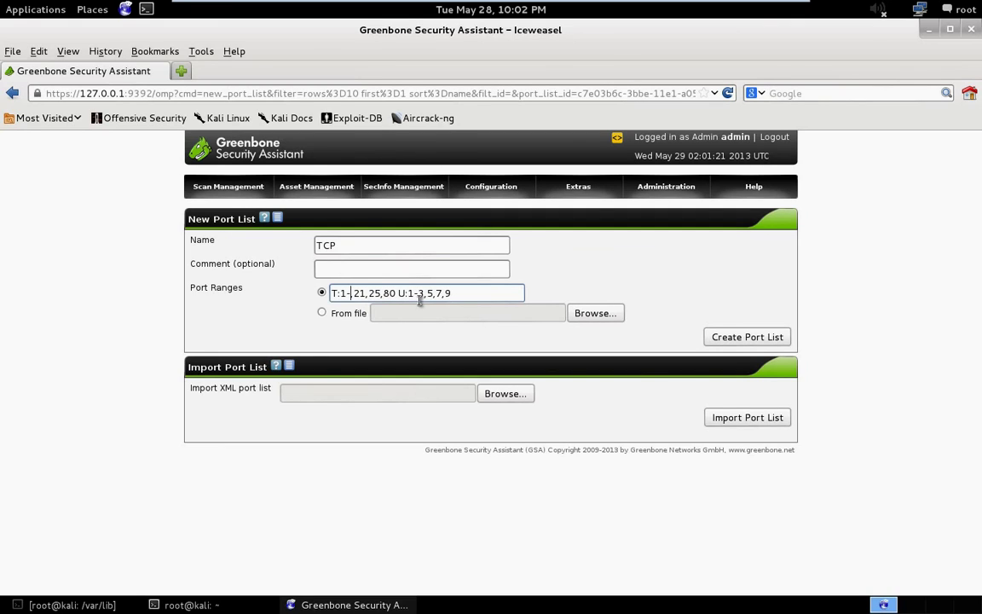
text(20,)
mouse_move(499, 189)
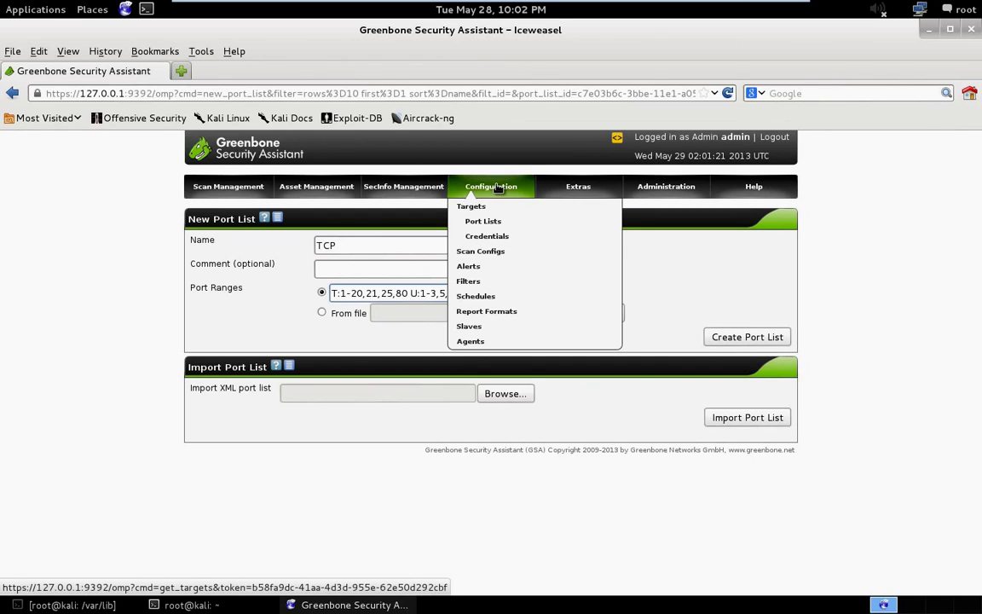
Start a new credential from the empty Credentials list and select the 'unnamed' name text.
click(505, 237)
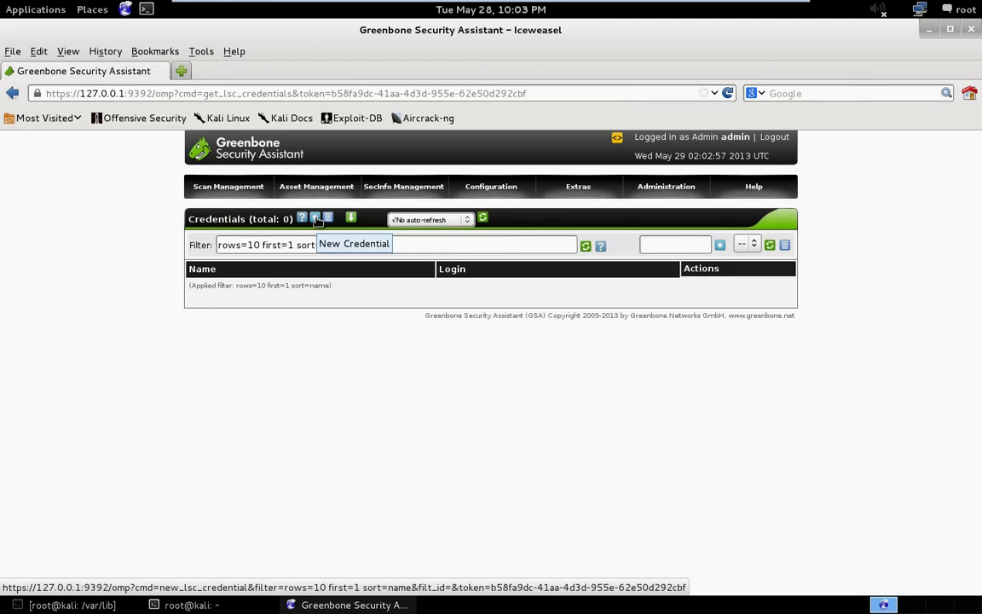
click(316, 218)
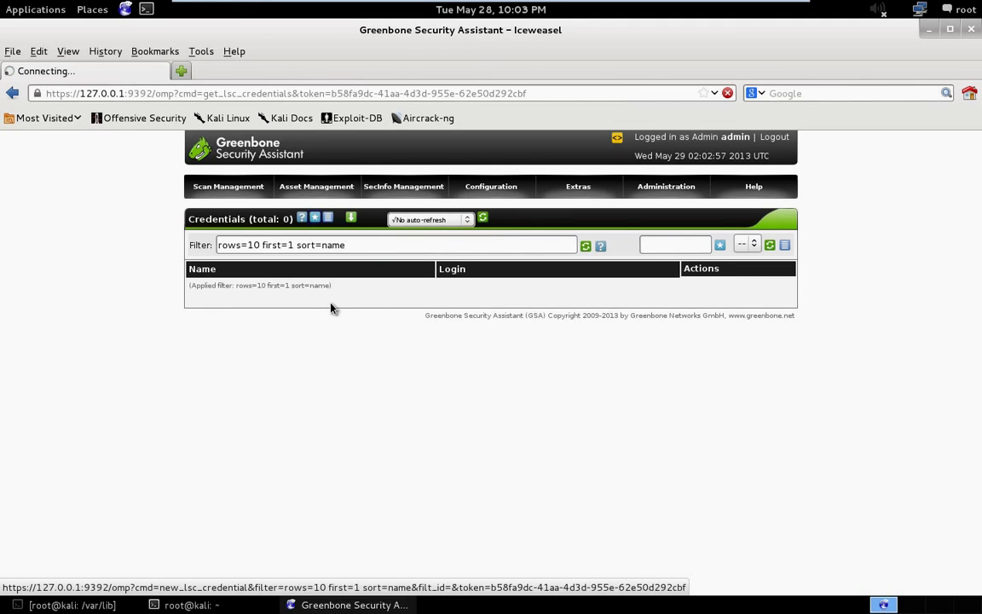
drag(337, 246, 126, 235)
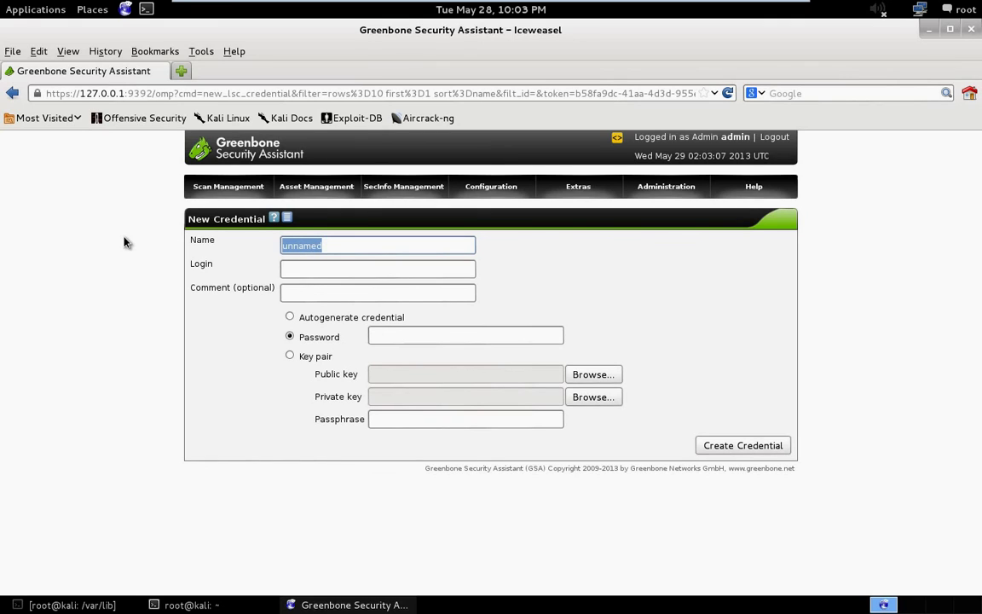
Enter SSH as name, root as login and 'ssh creds' as comment, then move to Password.
text(SSH)
click(335, 269)
text(root)
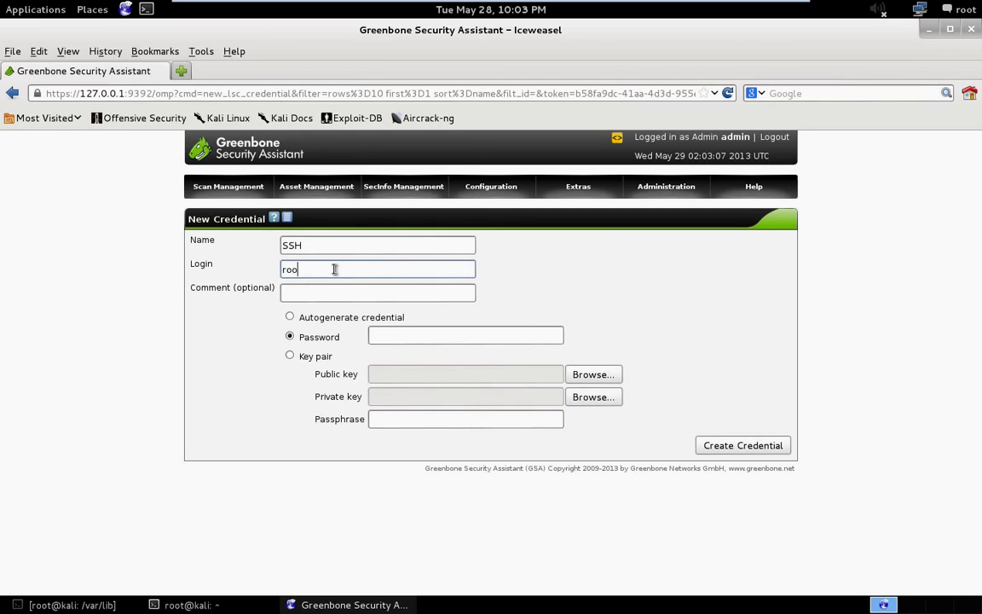
click(323, 301)
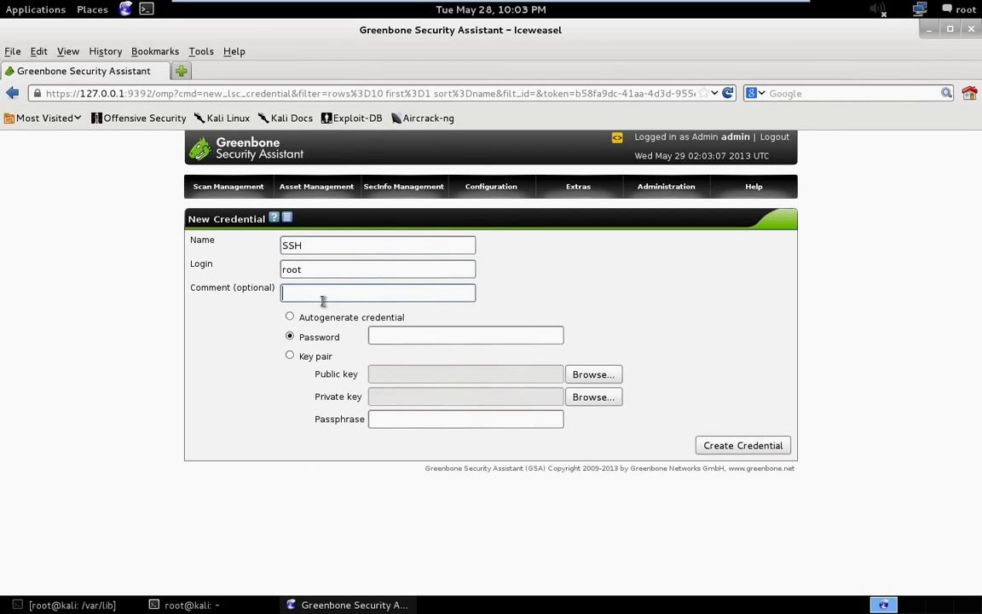
text(ssh creds)
click(406, 336)
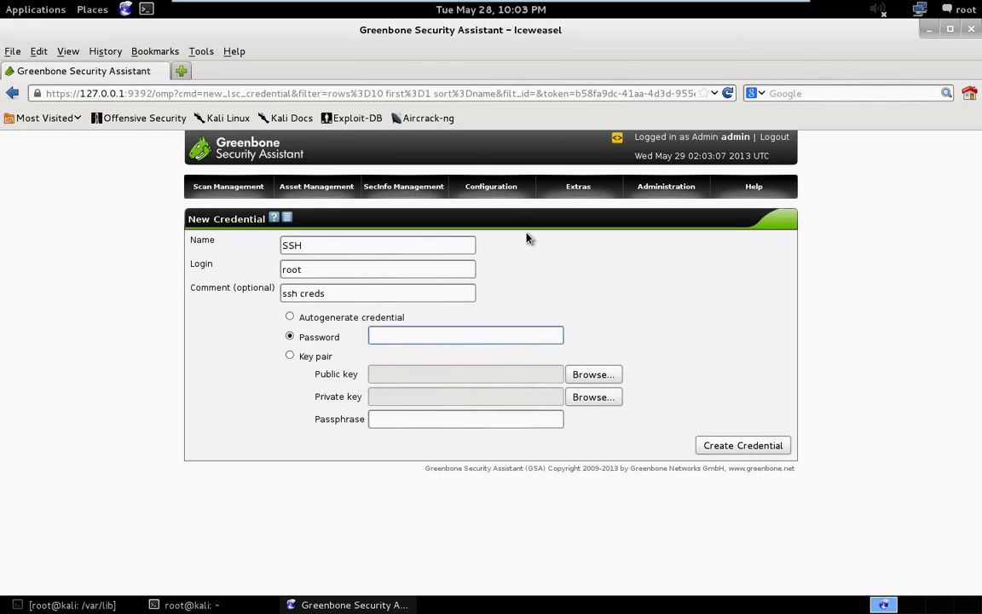
Open a New Target form from the Targets list.
mouse_move(493, 190)
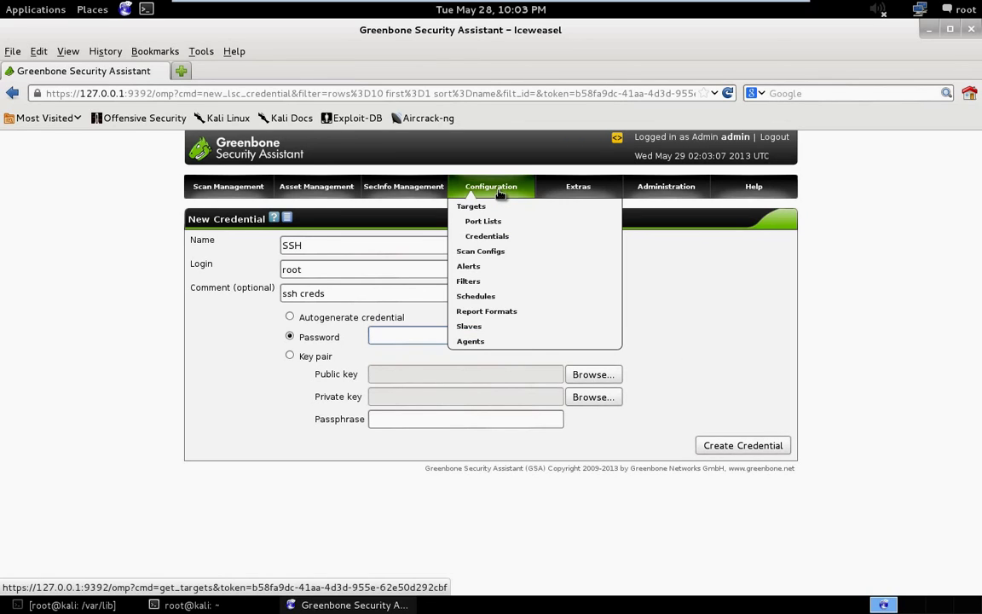
click(498, 210)
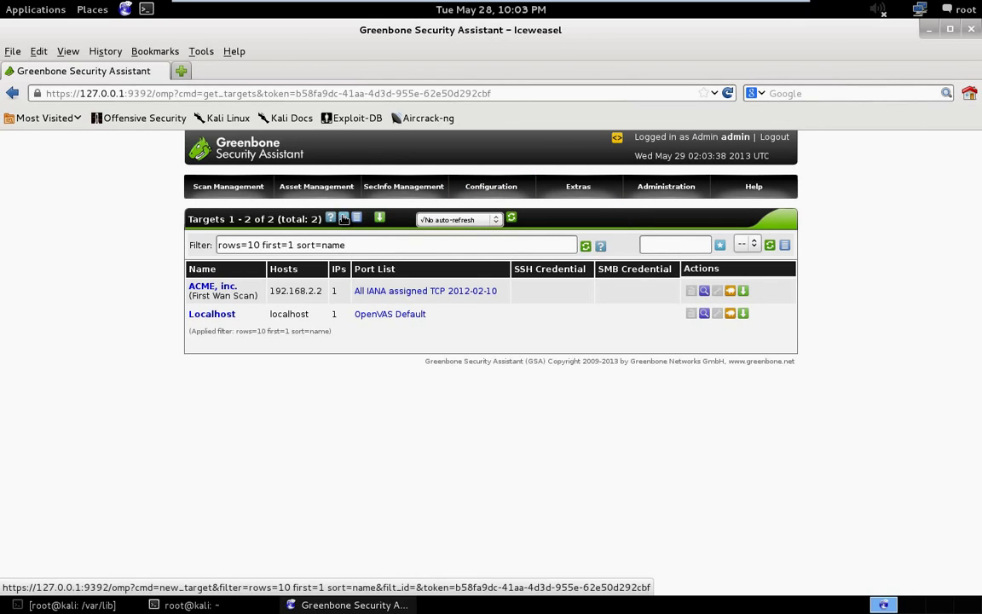
click(342, 217)
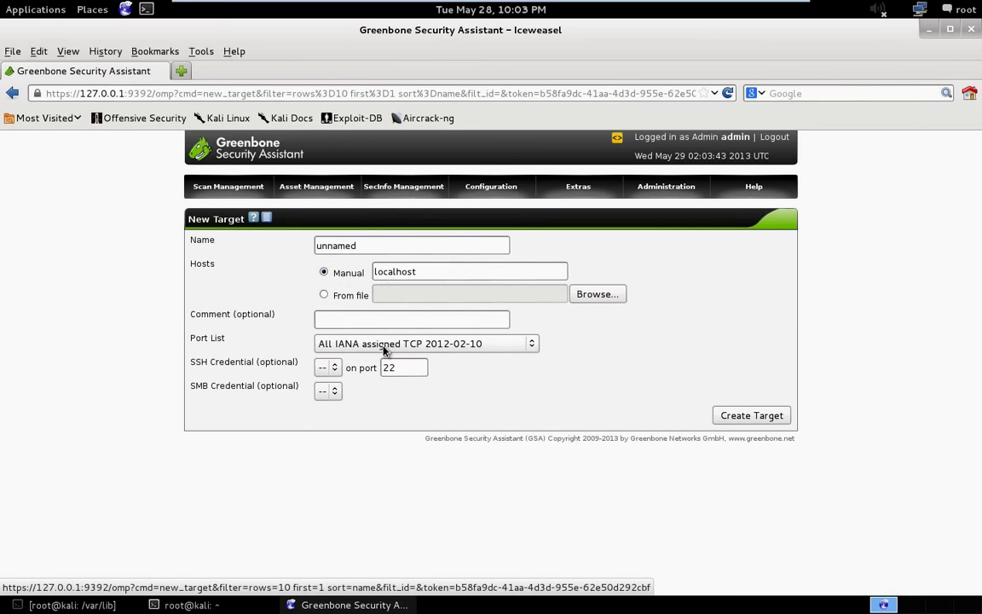
Inspect the SSH credential, Port List and SMB credential dropdowns, leaving the defaults unchanged.
click(324, 368)
click(326, 370)
click(377, 345)
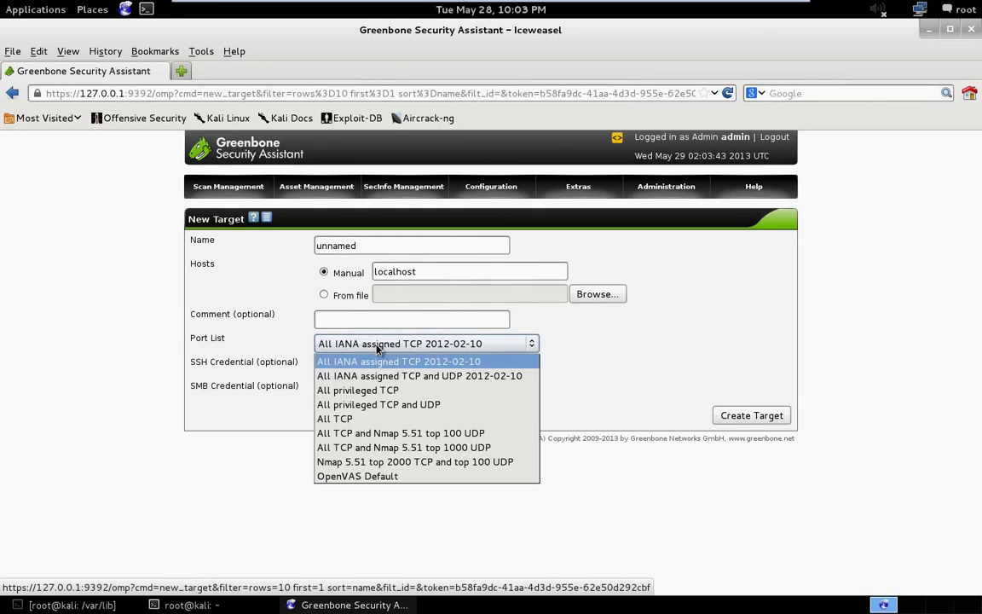
click(380, 348)
click(321, 391)
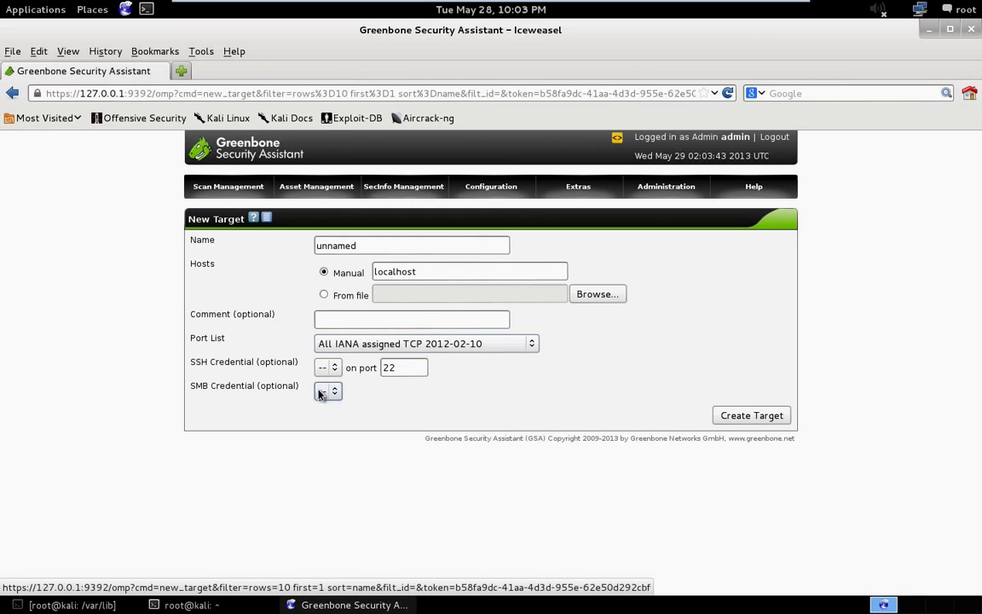
click(383, 349)
click(391, 347)
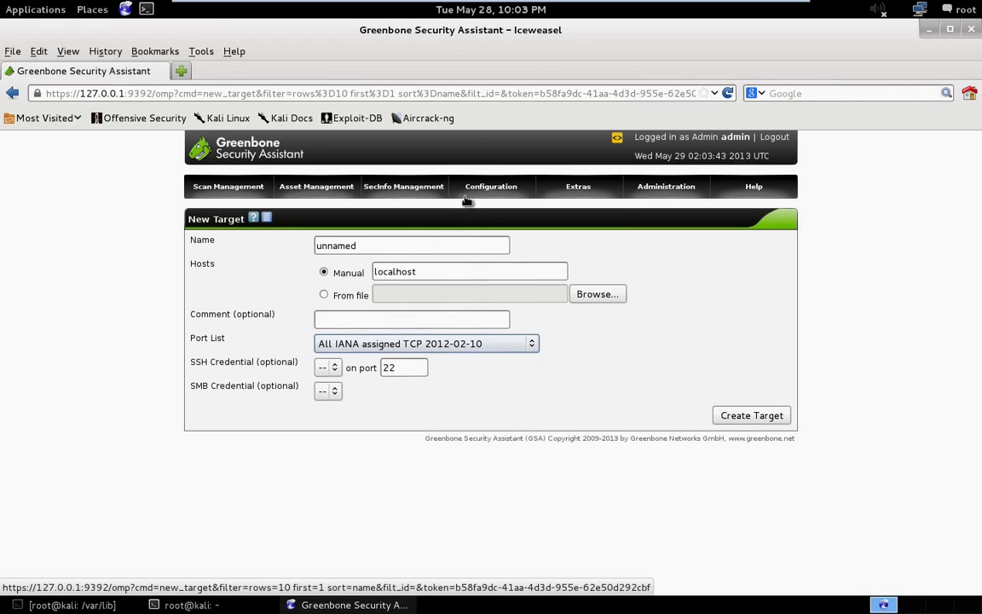
mouse_move(496, 198)
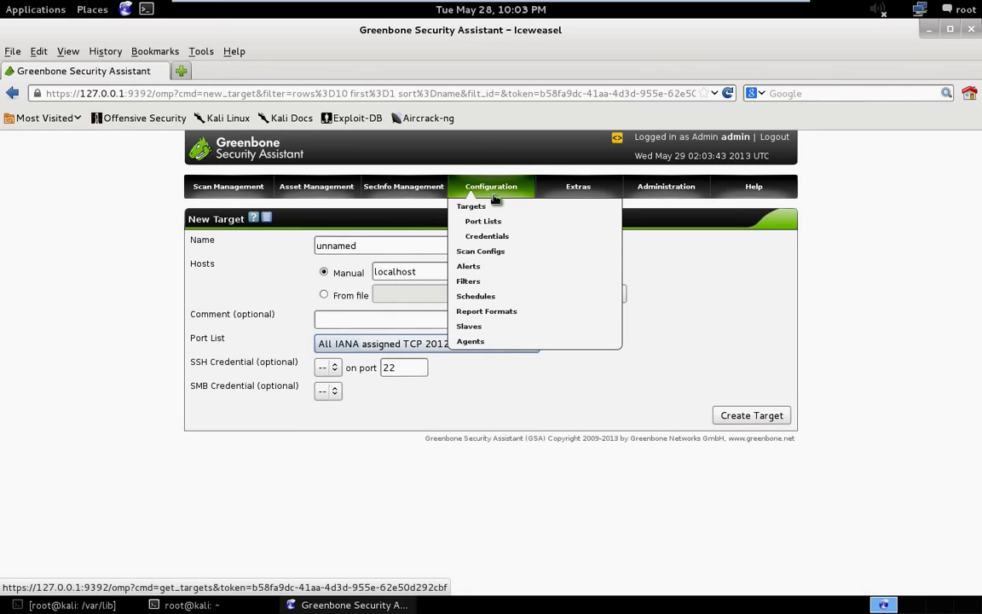
Go to Configuration > Scan Configs to list the five scan configurations.
click(499, 253)
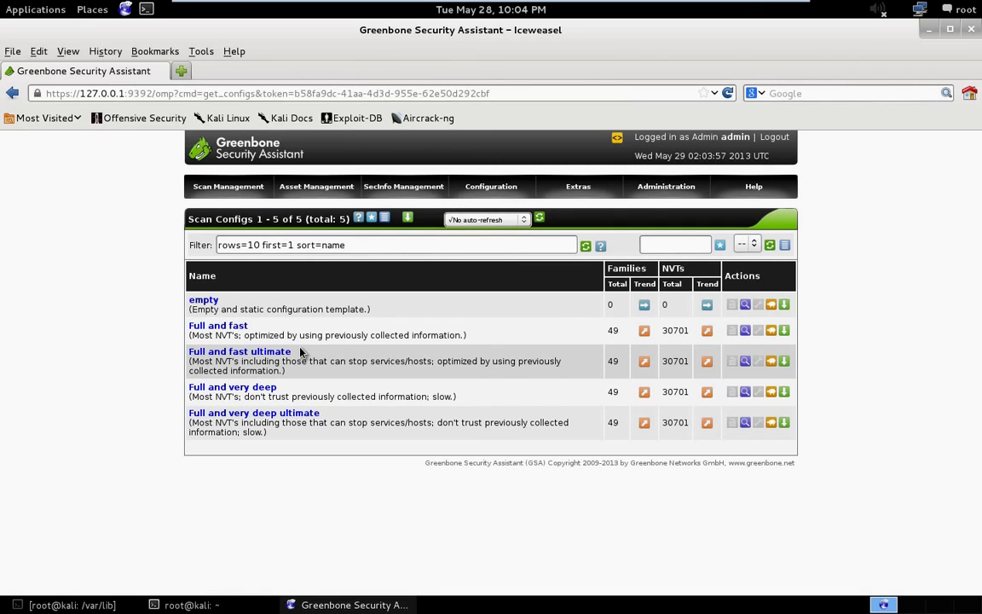
mouse_move(218, 189)
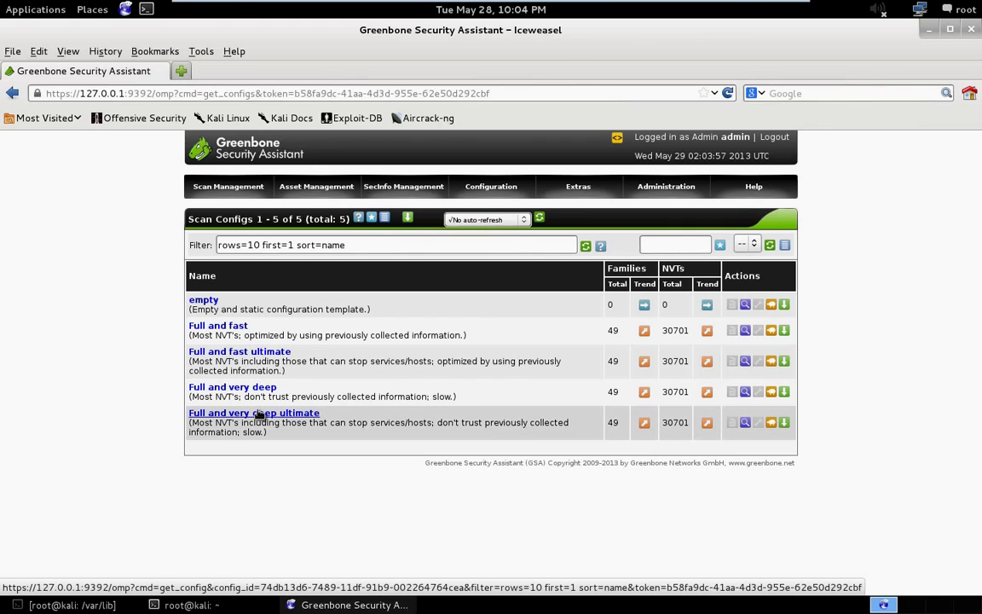
Open the Full and fast config and view its AIX Local Security Checks tests.
click(242, 328)
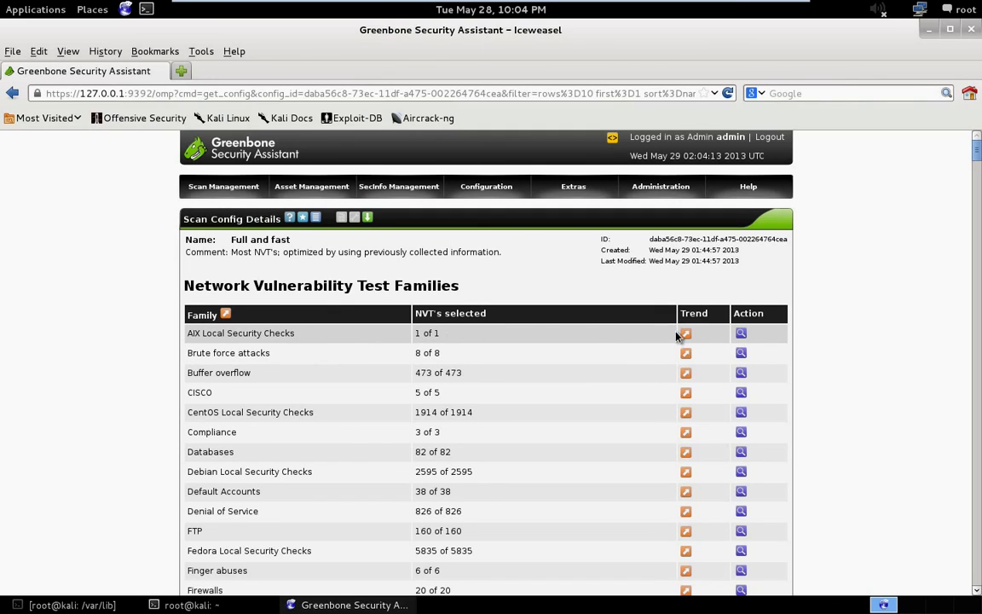
mouse_move(689, 336)
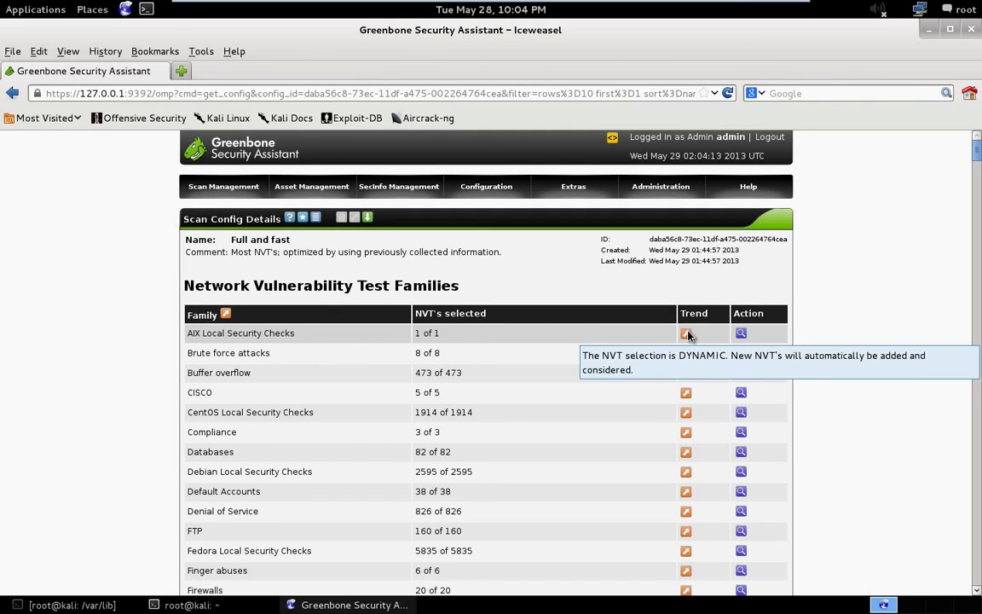
click(742, 334)
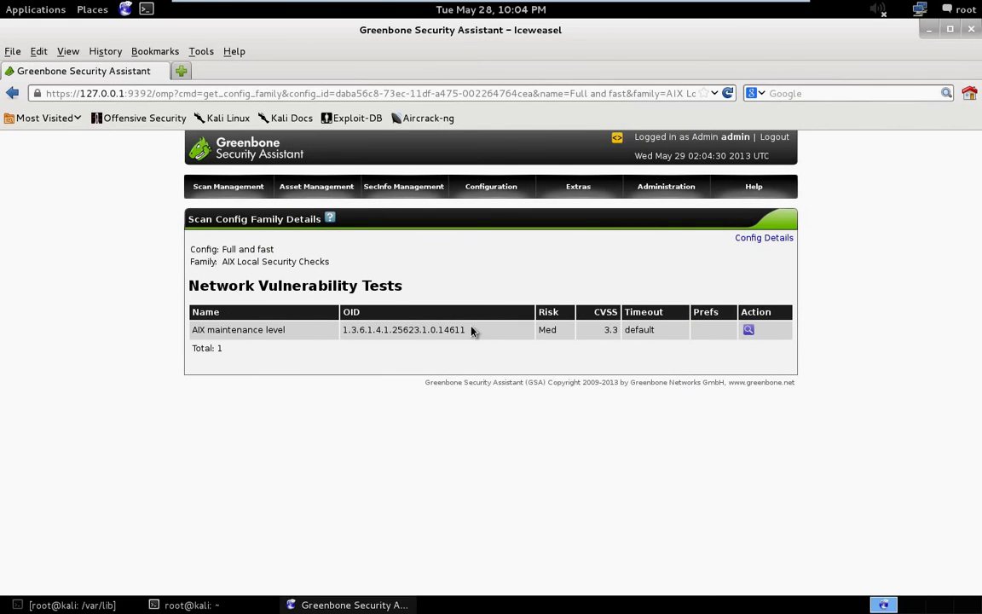
Highlight the AIX test's Med risk, CVSS 3.3 and timeout, then return to the config.
double_click(548, 330)
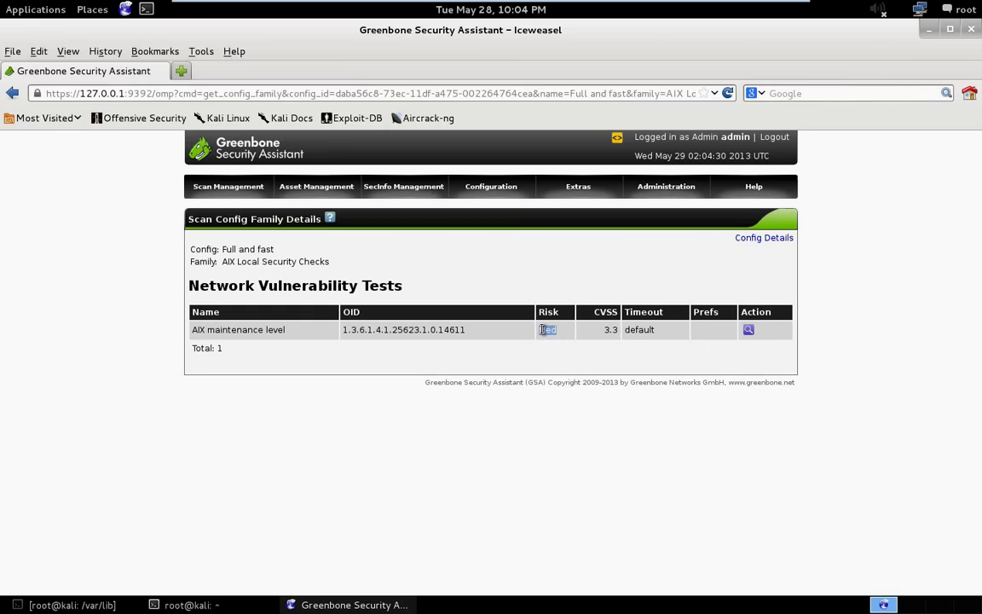
double_click(610, 331)
double_click(645, 331)
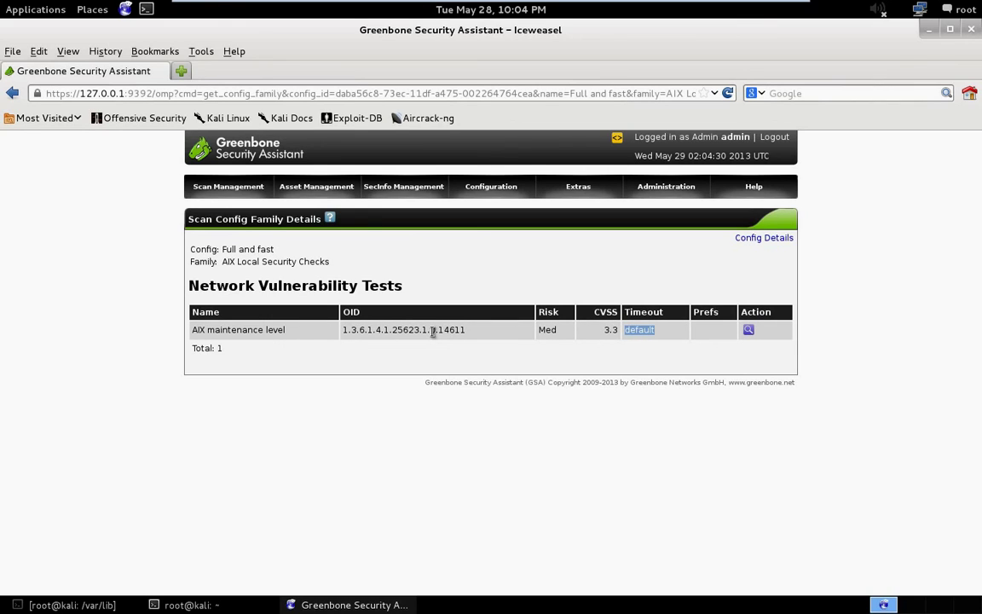
click(12, 94)
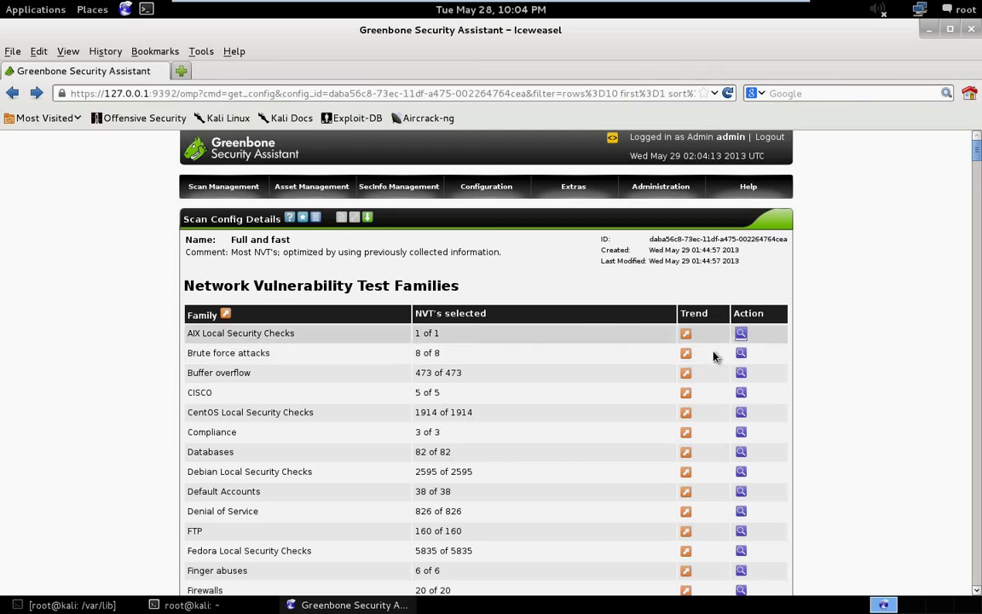
click(741, 354)
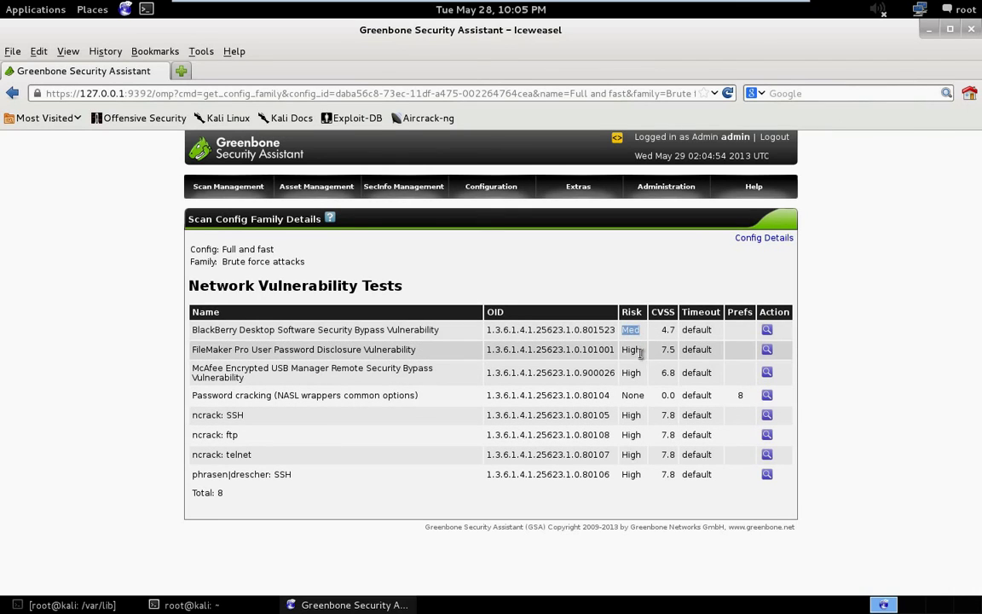
drag(600, 350, 641, 352)
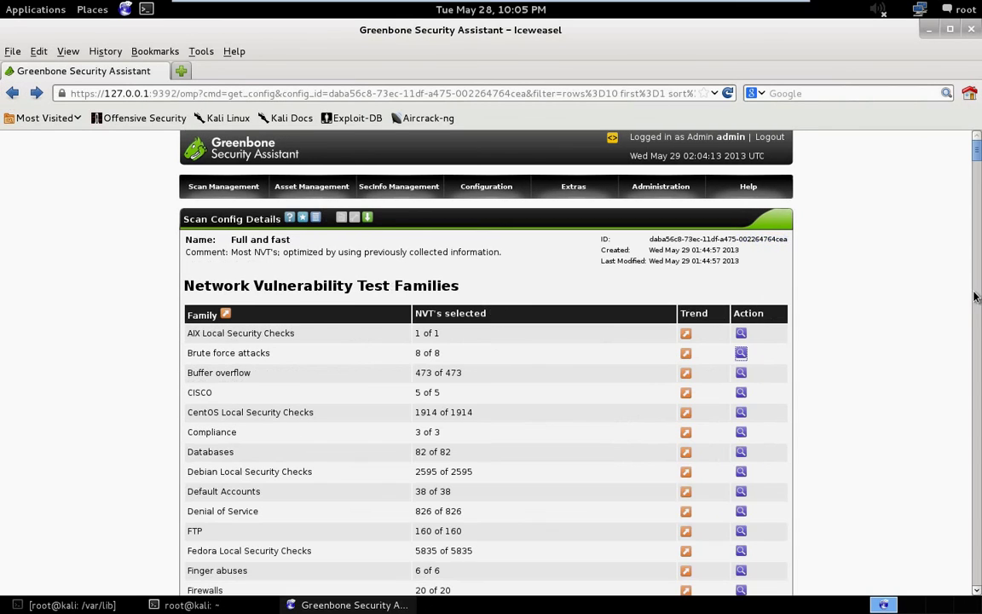
Browse the Default Accounts family's tests, then return to the family list.
scroll(811, 520, down, 3)
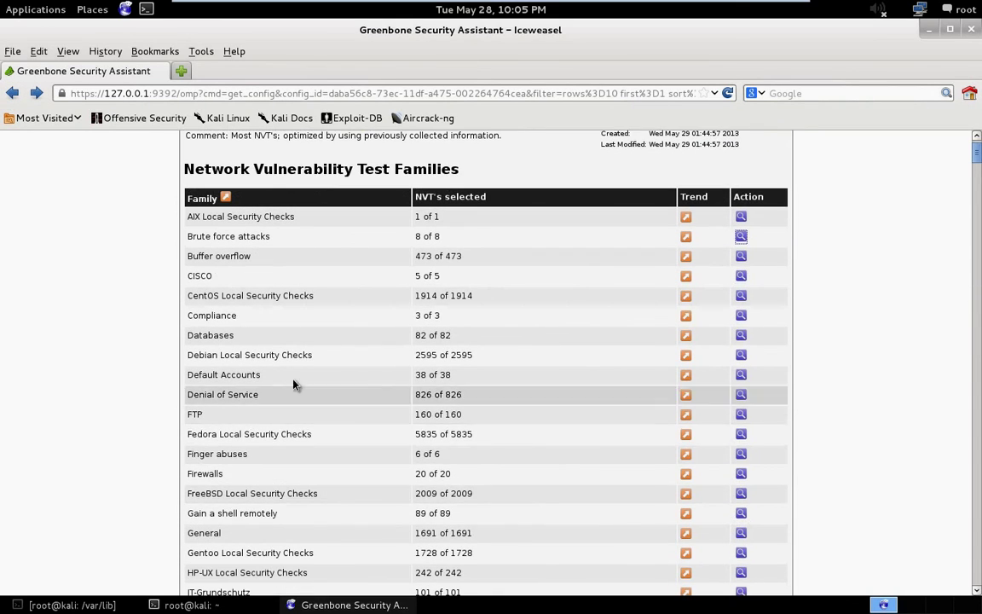
click(742, 376)
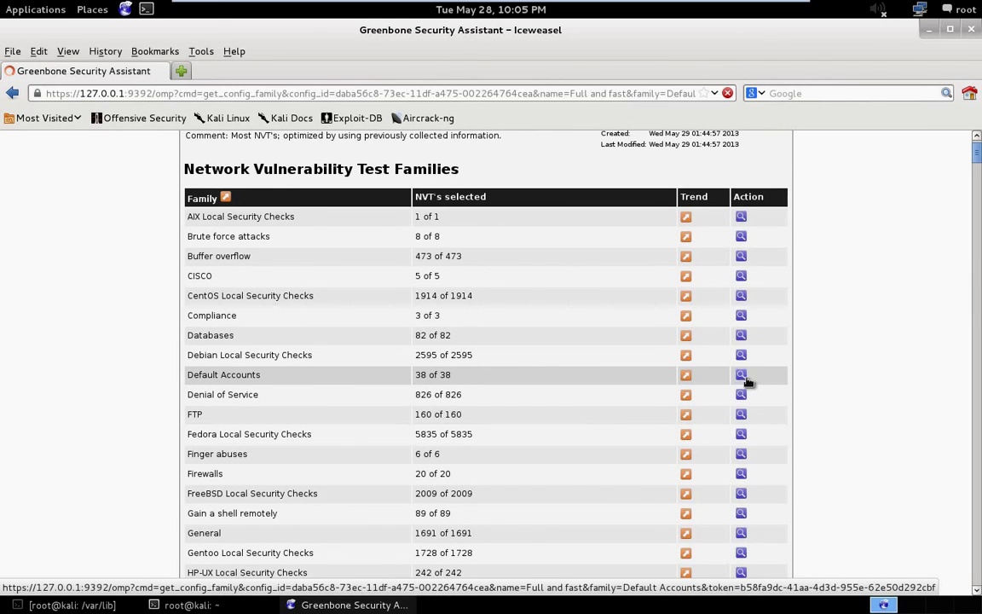
scroll(520, 368, down, 1)
scroll(521, 368, down, 1)
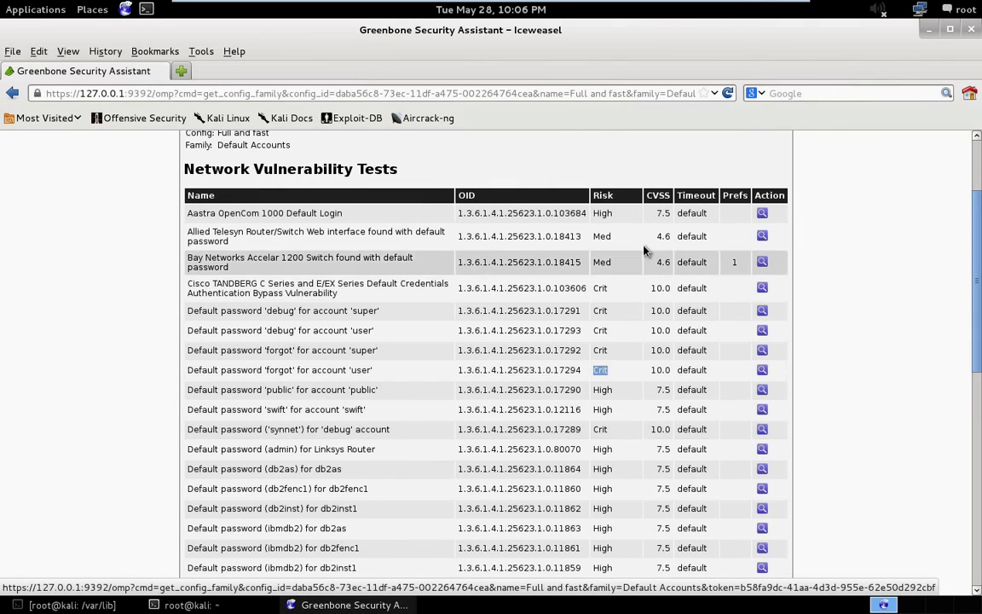
scroll(631, 345, up, 3)
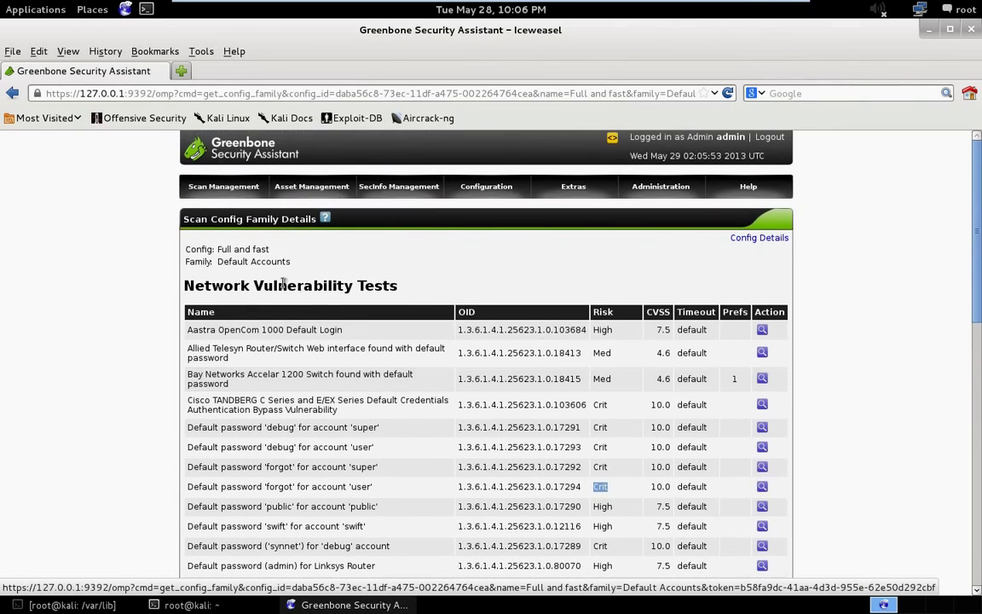
click(12, 93)
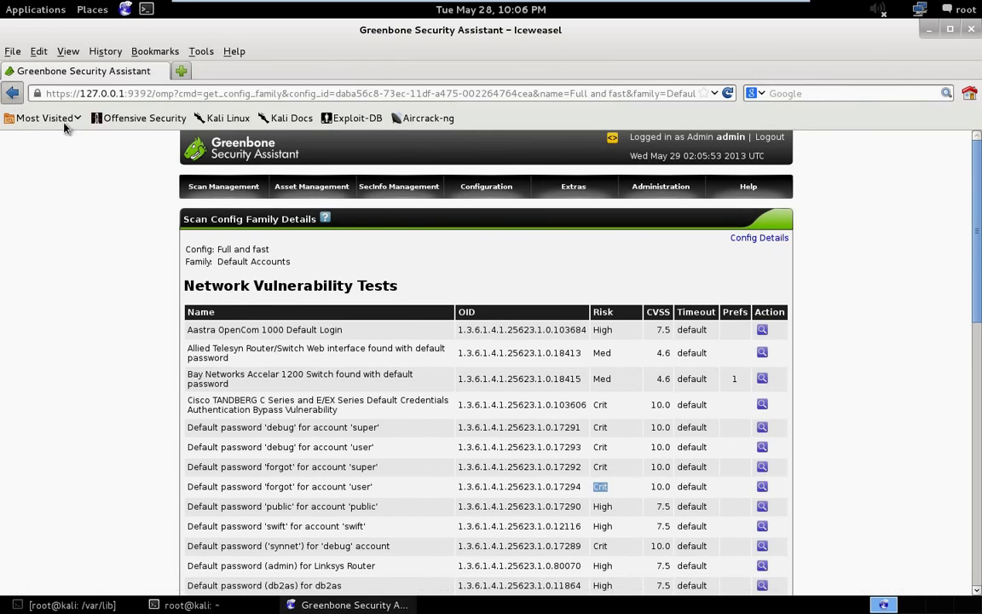
Scroll through the family list, then go back to the Scan Configs list.
scroll(467, 274, down, 3)
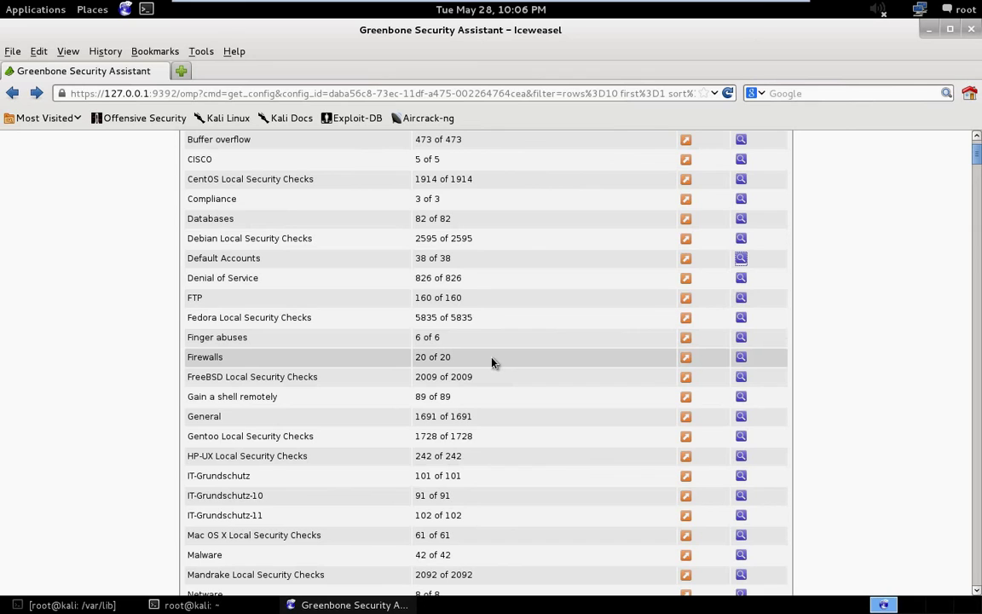
scroll(489, 357, down, 6)
scroll(489, 354, up, 12)
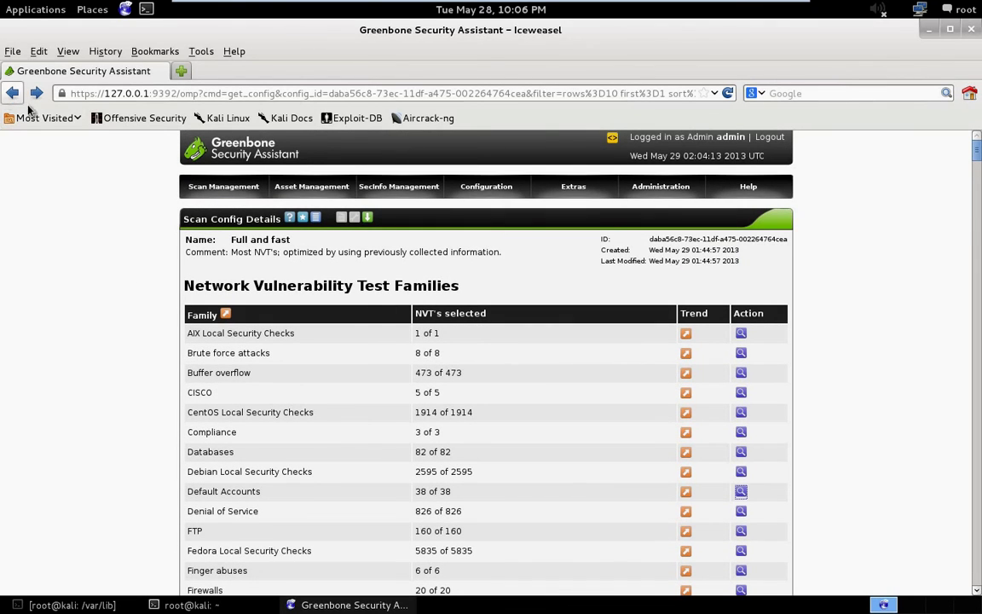
scroll(258, 329, down, 5)
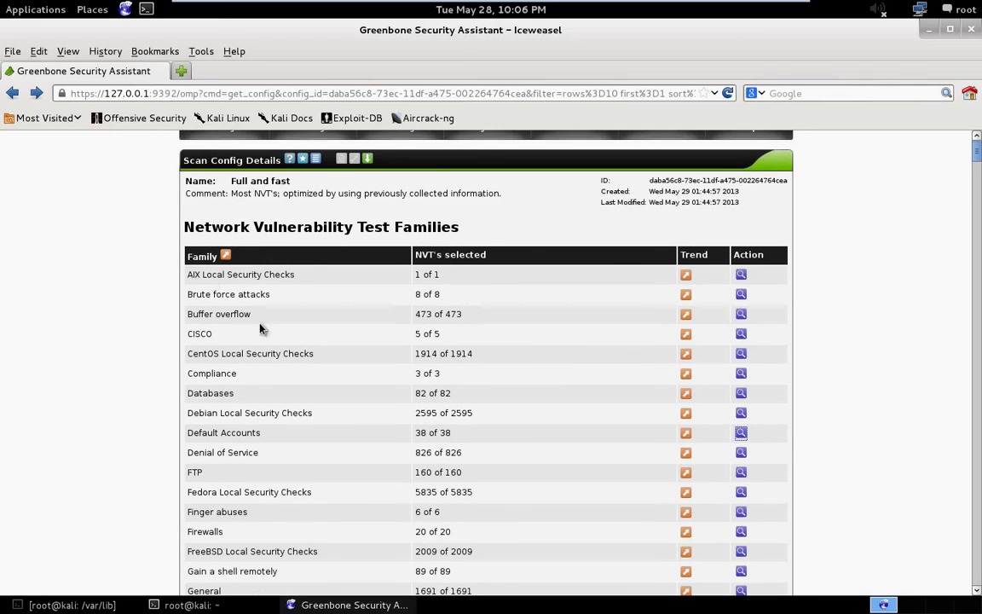
click(12, 93)
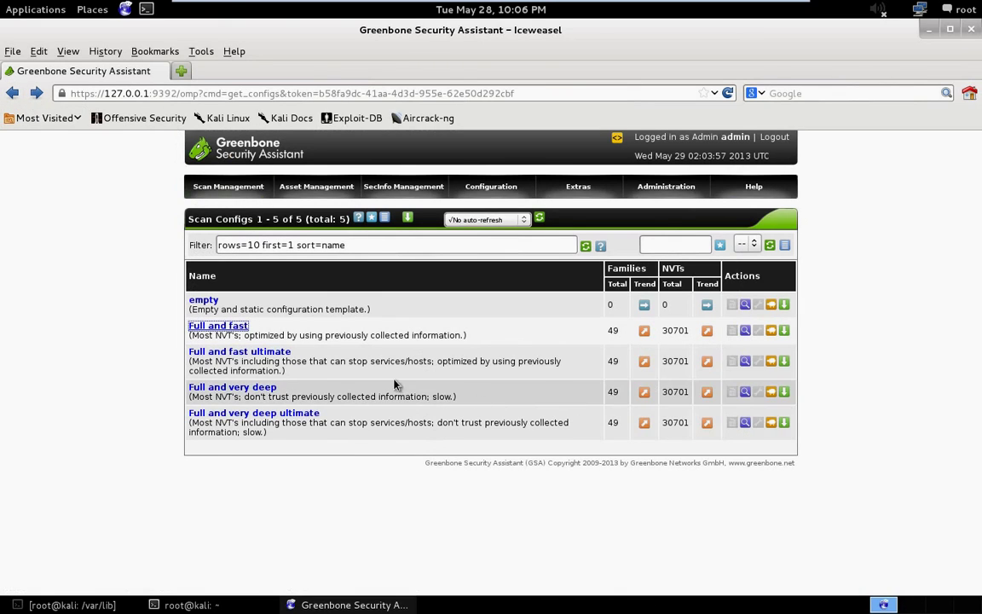
Open the Full and fast ultimate config and view its FTP family tests.
click(213, 351)
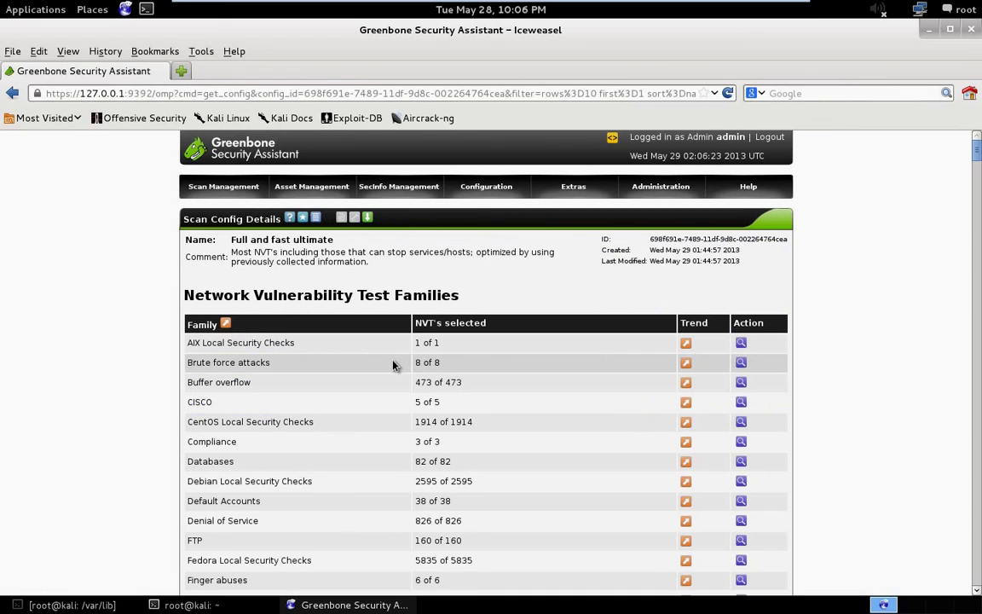
scroll(393, 365, down, 2)
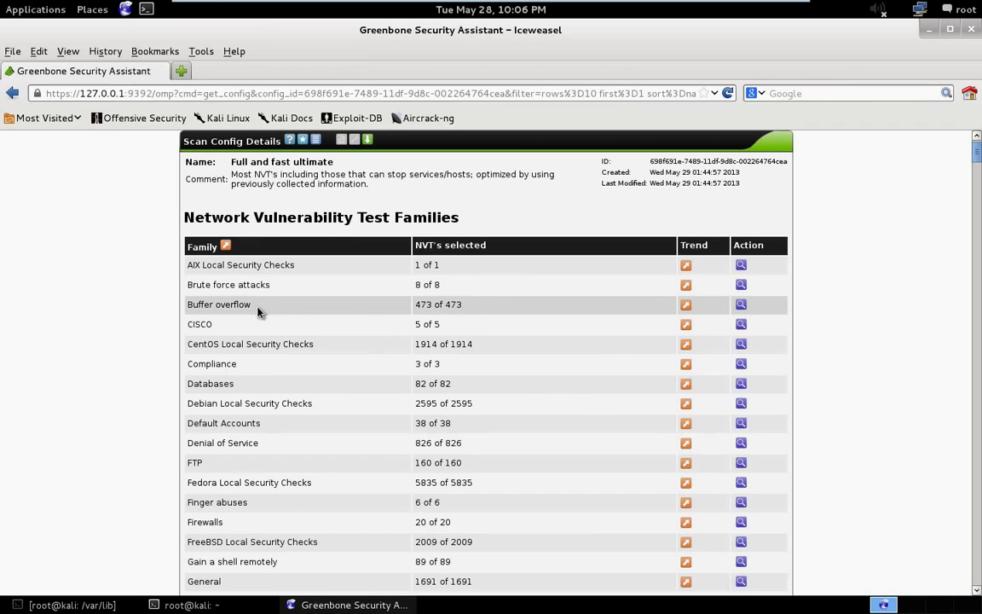
scroll(407, 346, down, 3)
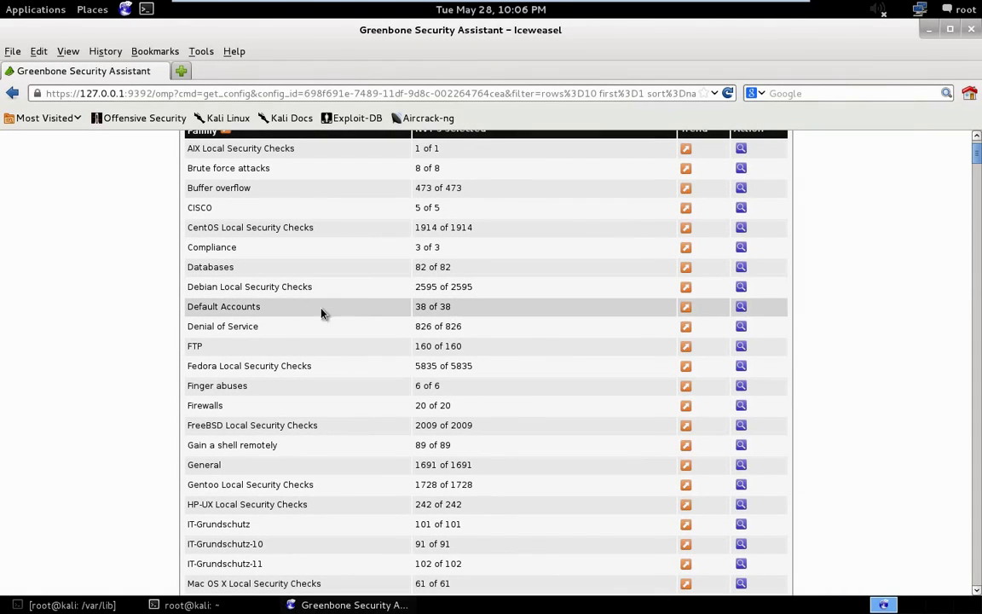
click(740, 348)
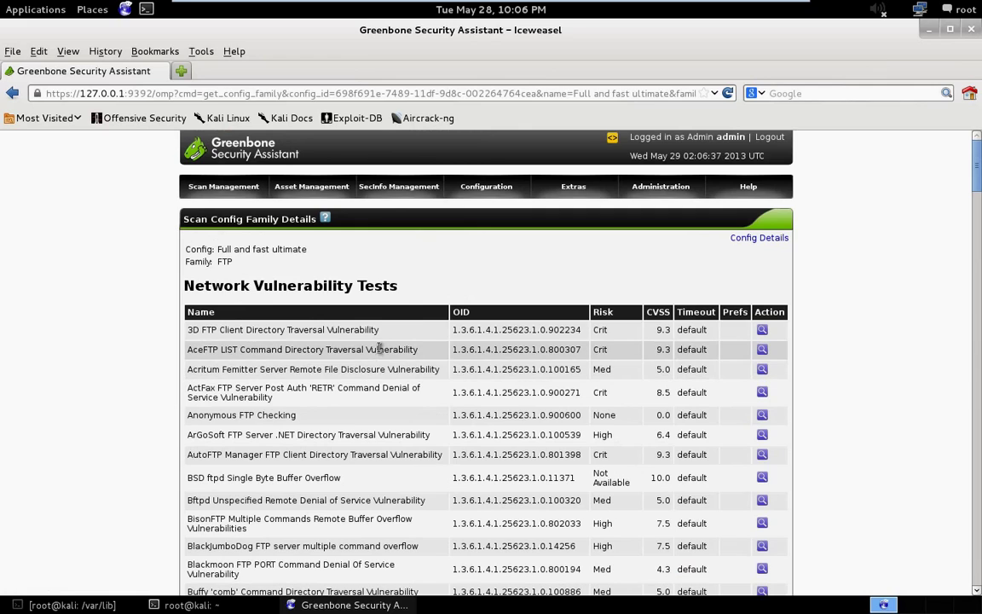
Highlight Anonymous FTP Checking's None risk and the AutoFTP Manager test's Crit risk.
scroll(305, 371, down, 1)
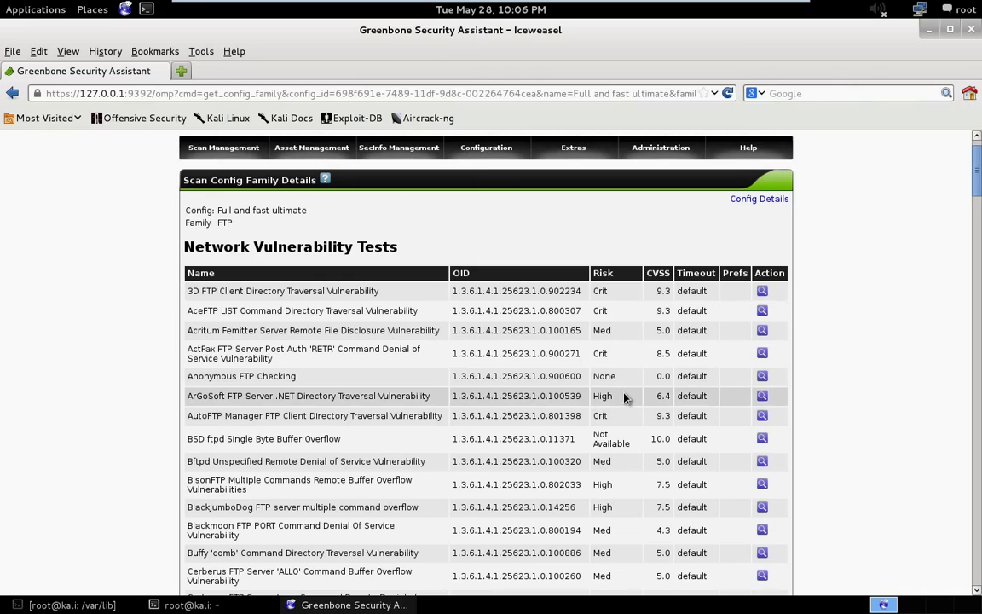
drag(623, 383, 601, 376)
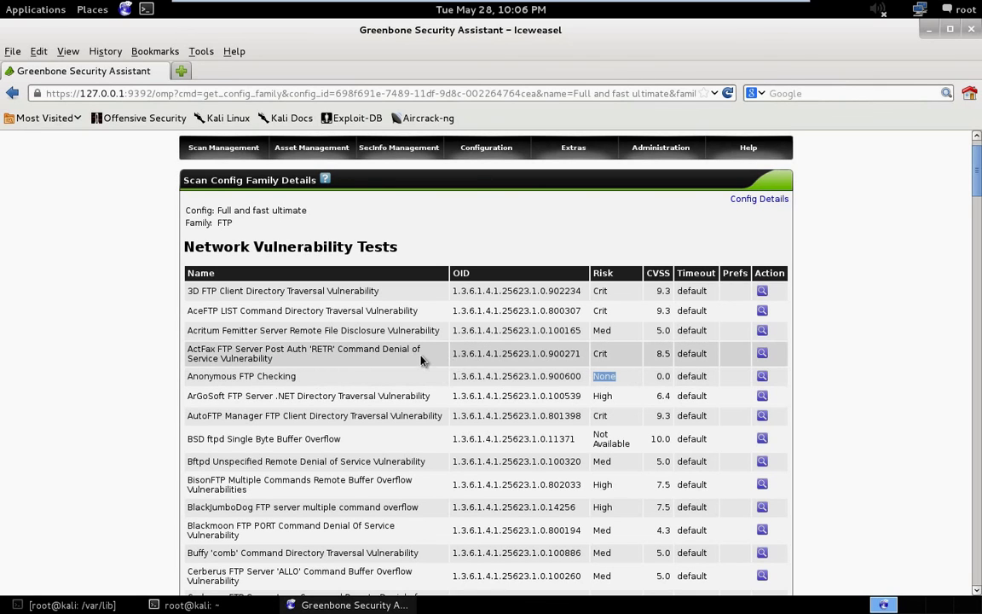
scroll(426, 398, down, 2)
scroll(444, 401, down, 1)
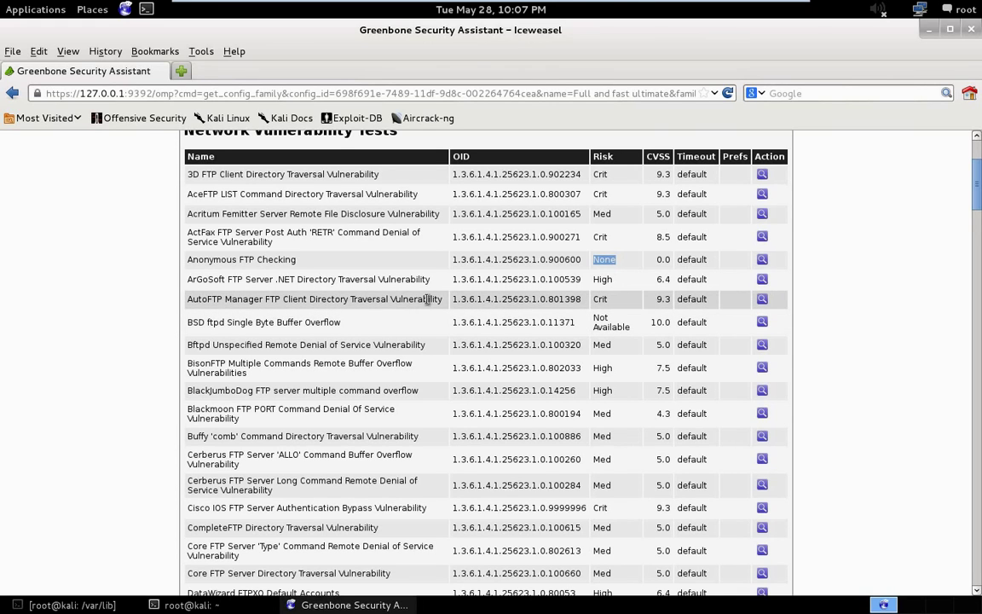
double_click(599, 299)
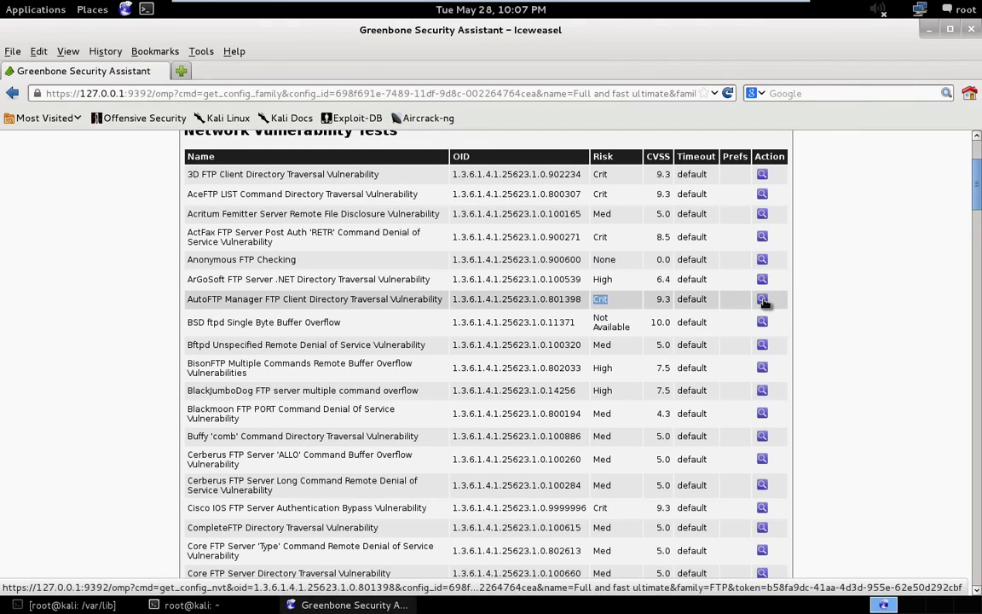
Open the AutoFTP Manager Directory Traversal test details and highlight its last-modified date.
click(762, 299)
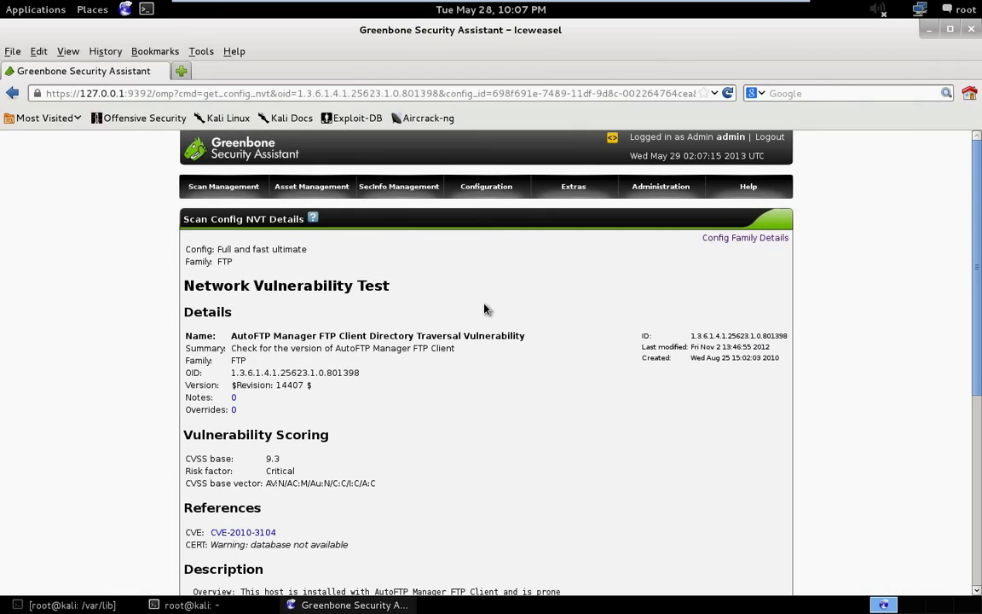
scroll(484, 308, down, 1)
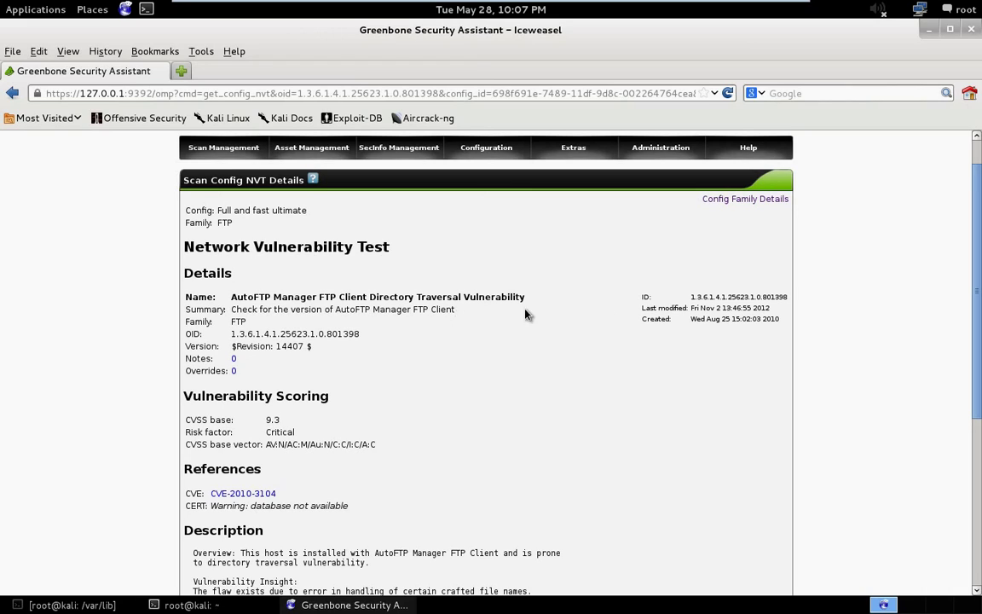
mouse_move(686, 320)
mouse_down()
mouse_move(782, 322)
mouse_move(746, 310)
mouse_move(691, 314)
mouse_up()
scroll(430, 300, down, 1)
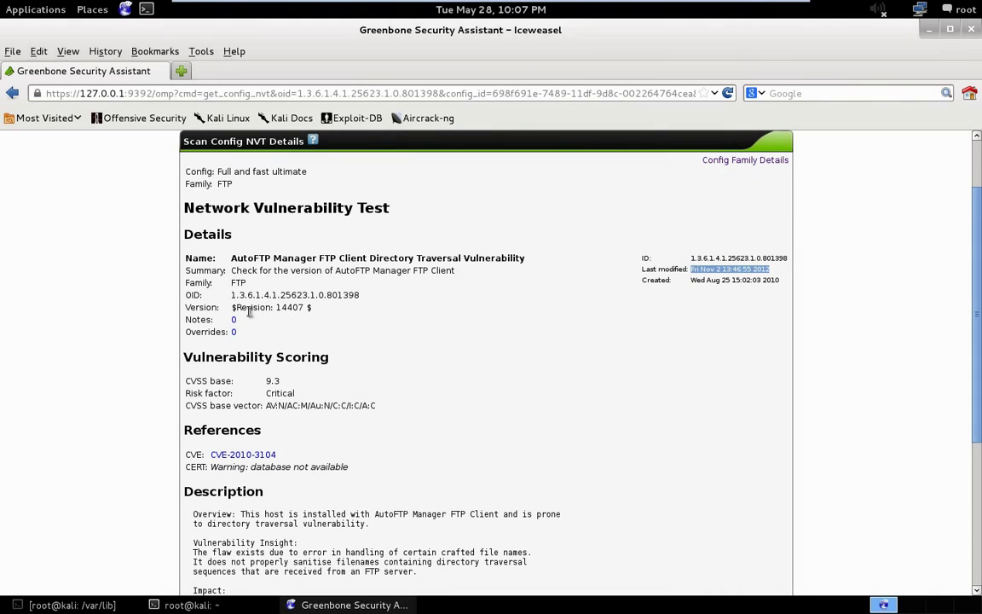
scroll(307, 316, down, 1)
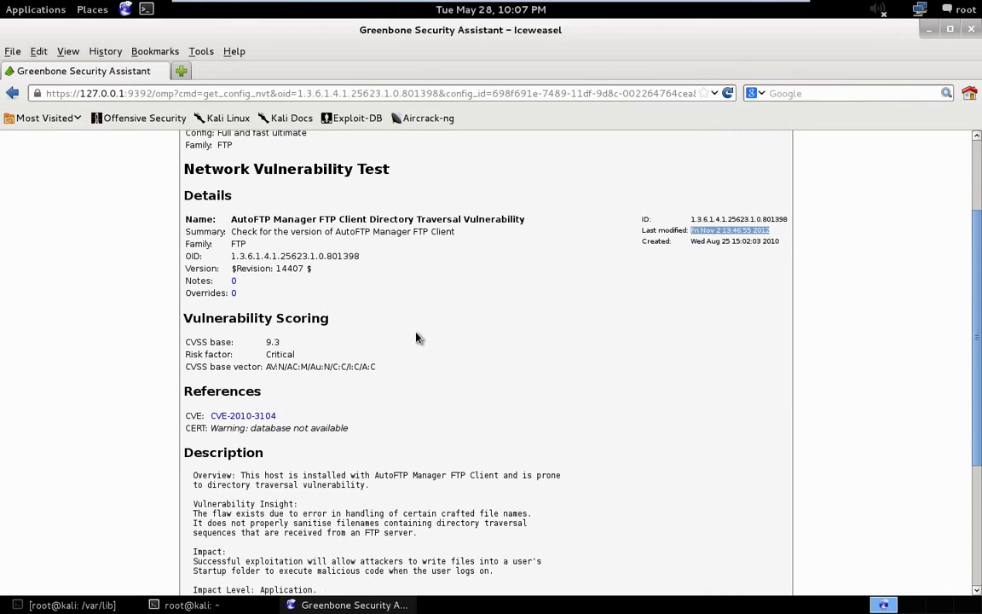
scroll(417, 340, down, 1)
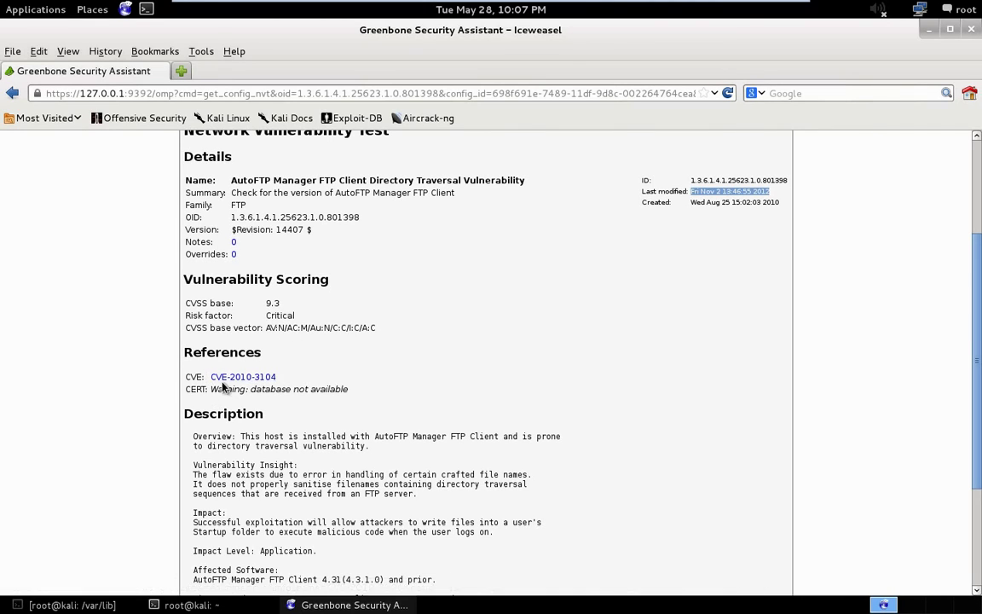
Open the CVE-2010-3104 reference link in a new tab.
click(253, 377)
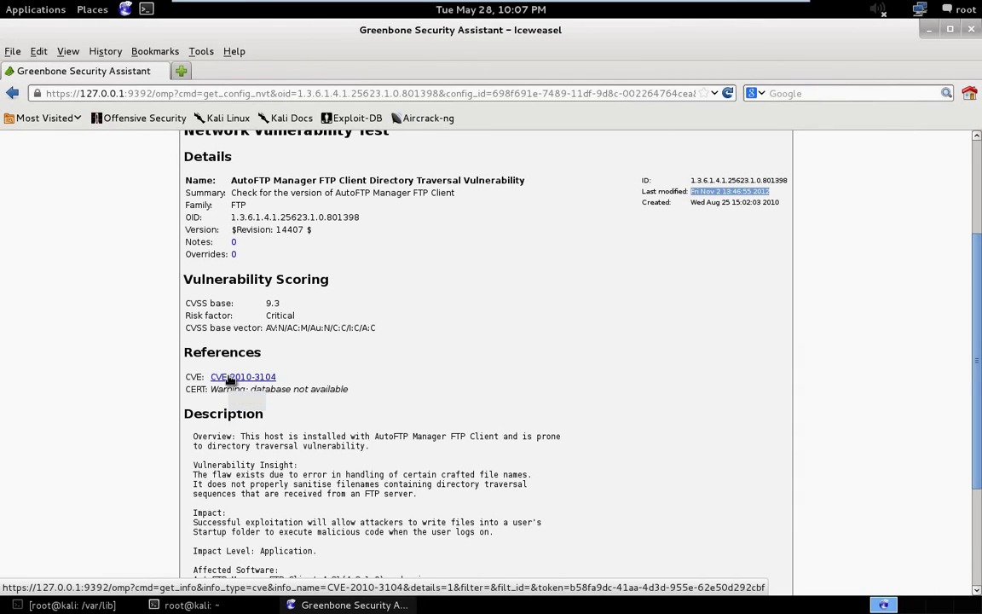
right_click(229, 379)
click(278, 309)
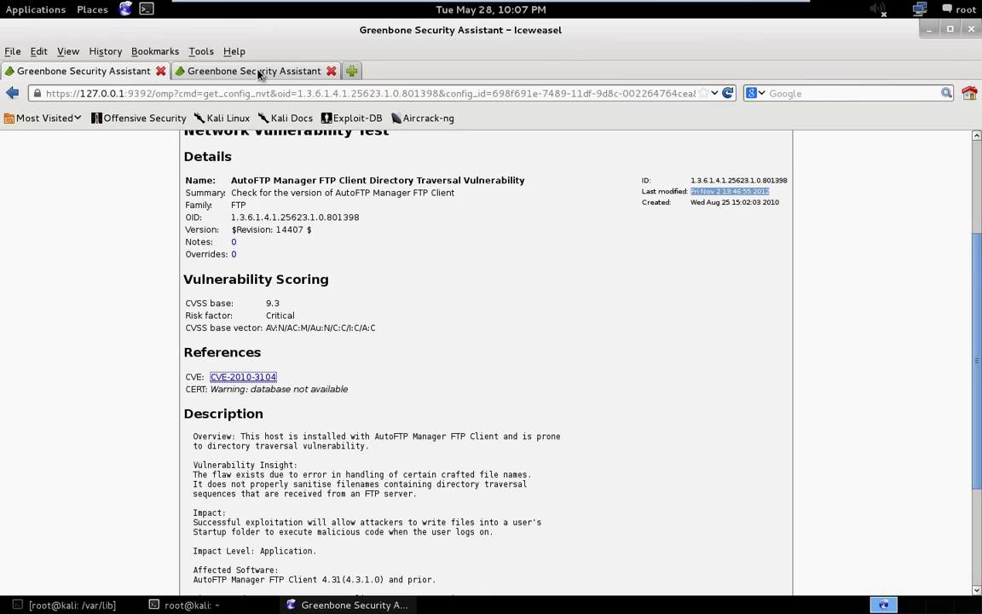
Switch to the CVE-2010-3104 tab and copy the CVE name.
click(259, 74)
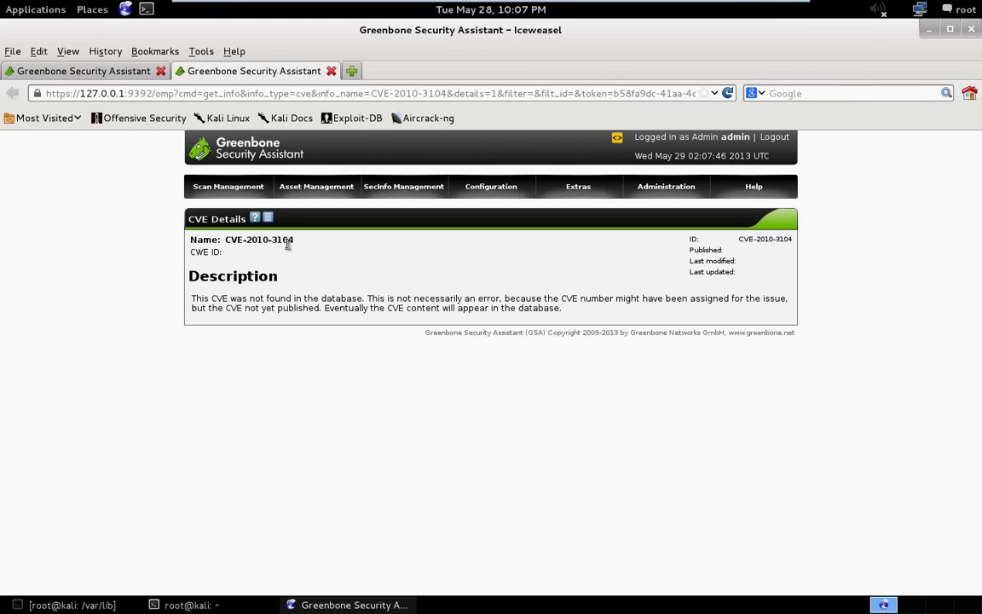
drag(295, 242, 229, 242)
right_click(248, 243)
click(270, 252)
Search google.com in a new tab for the pasted CVE-2010-3104 and open the NVD result.
key(ctrl+t)
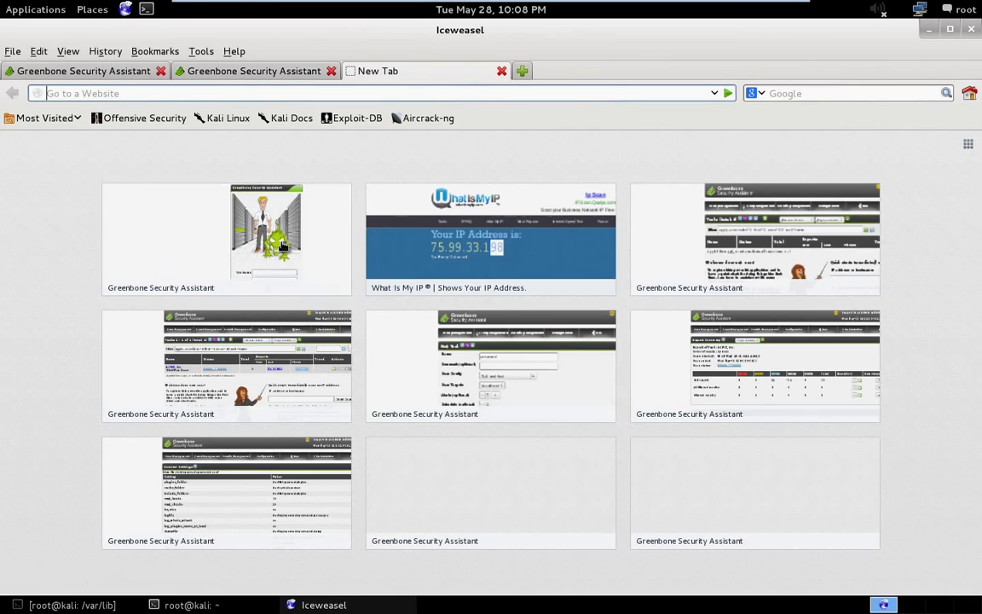
text(goog)
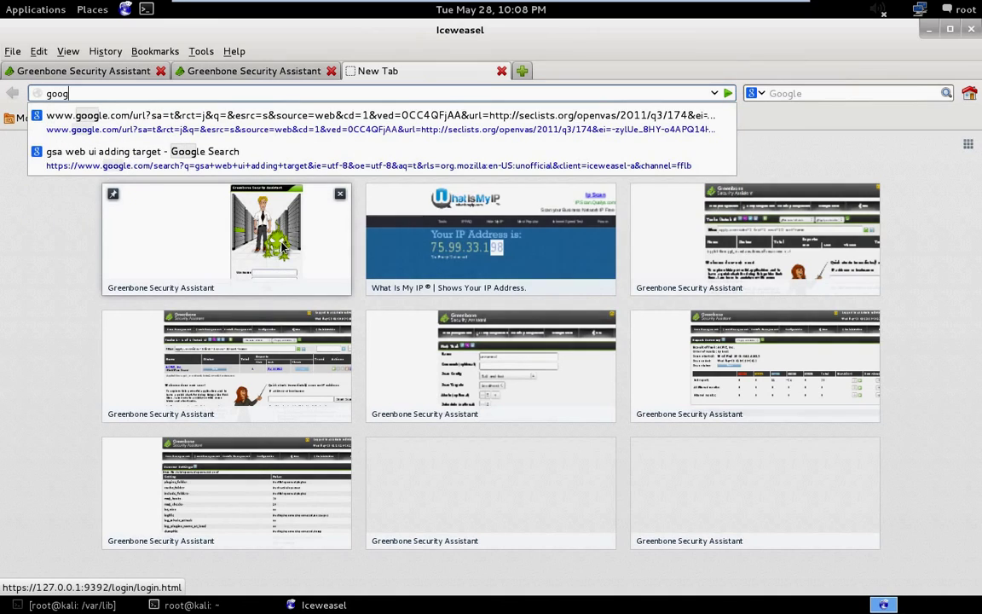
text(le.com)
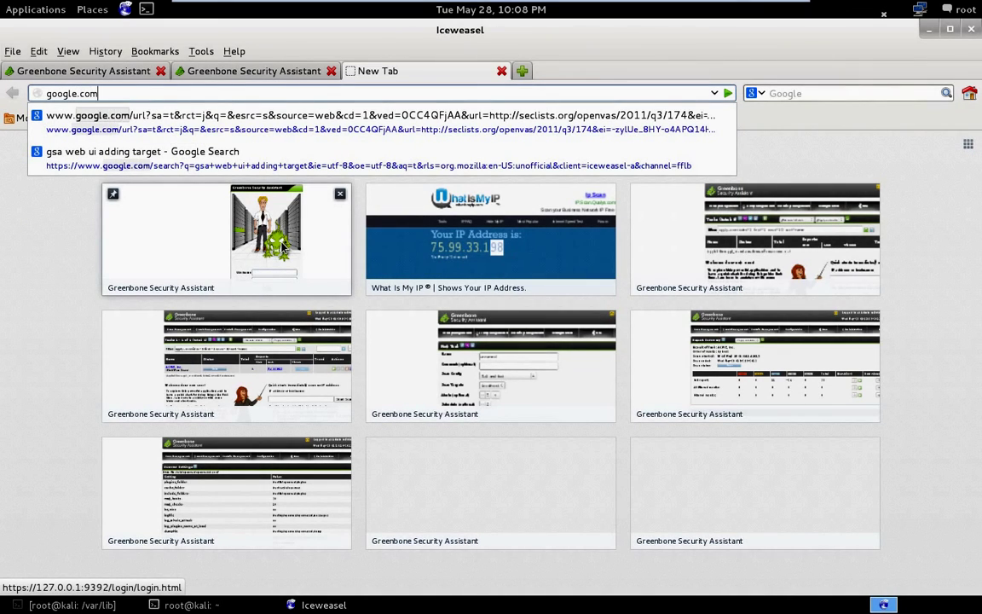
key(Return)
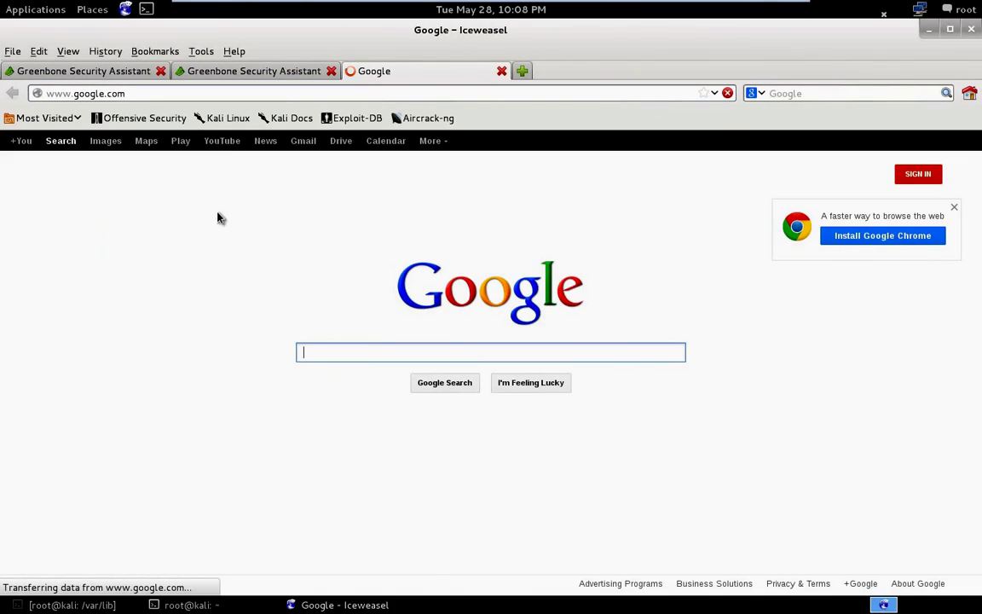
key(ctrl+v)
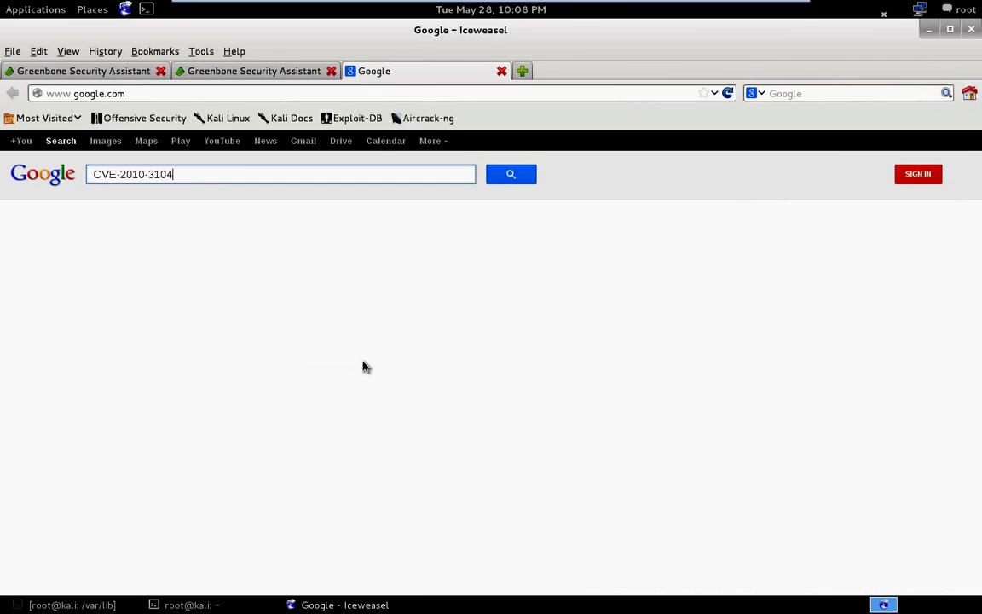
key(Return)
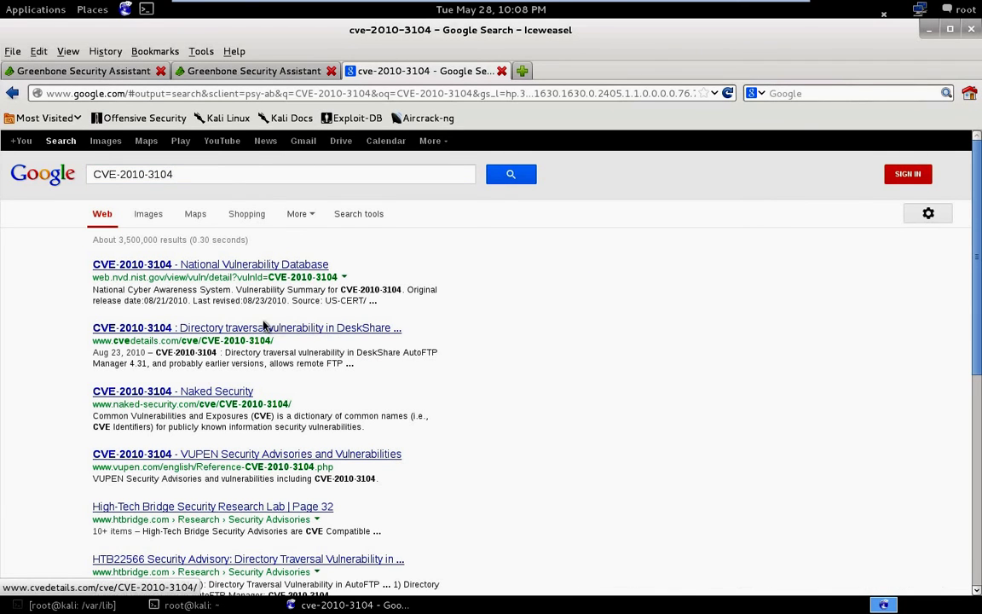
click(150, 266)
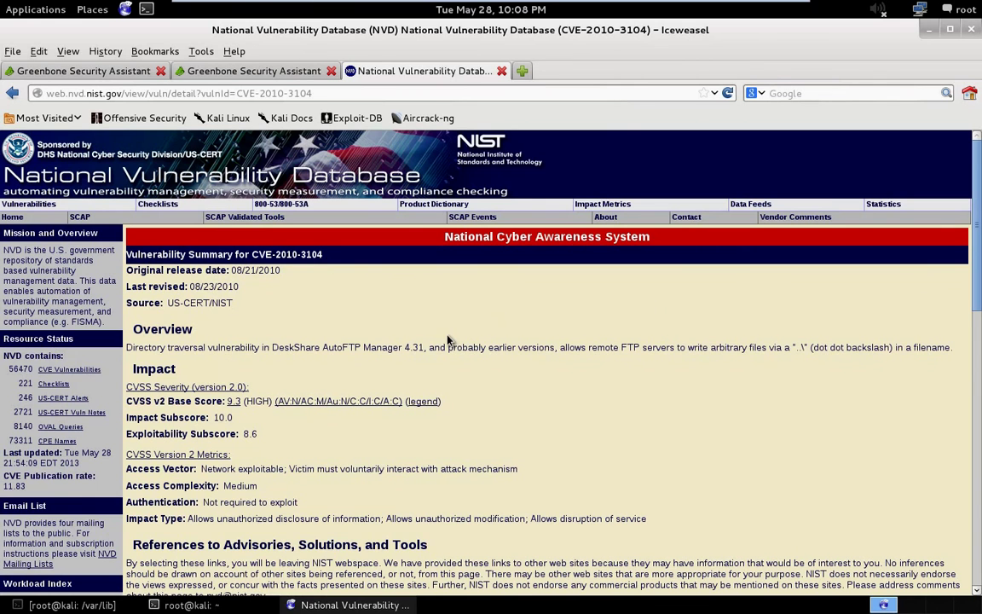
scroll(448, 340, down, 1)
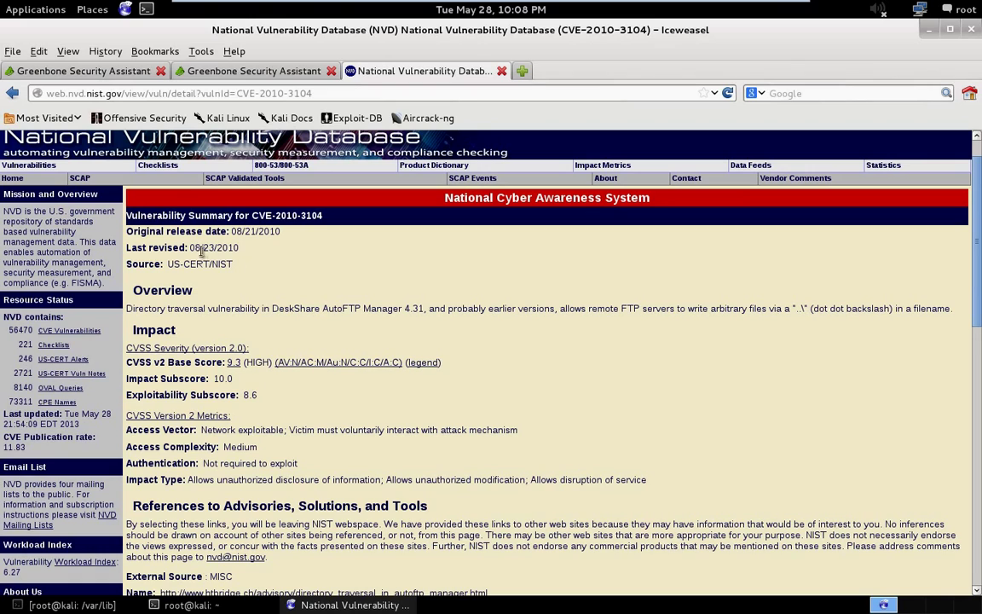
mouse_move(240, 249)
mouse_down()
mouse_move(189, 248)
mouse_move(253, 232)
mouse_move(234, 235)
mouse_up()
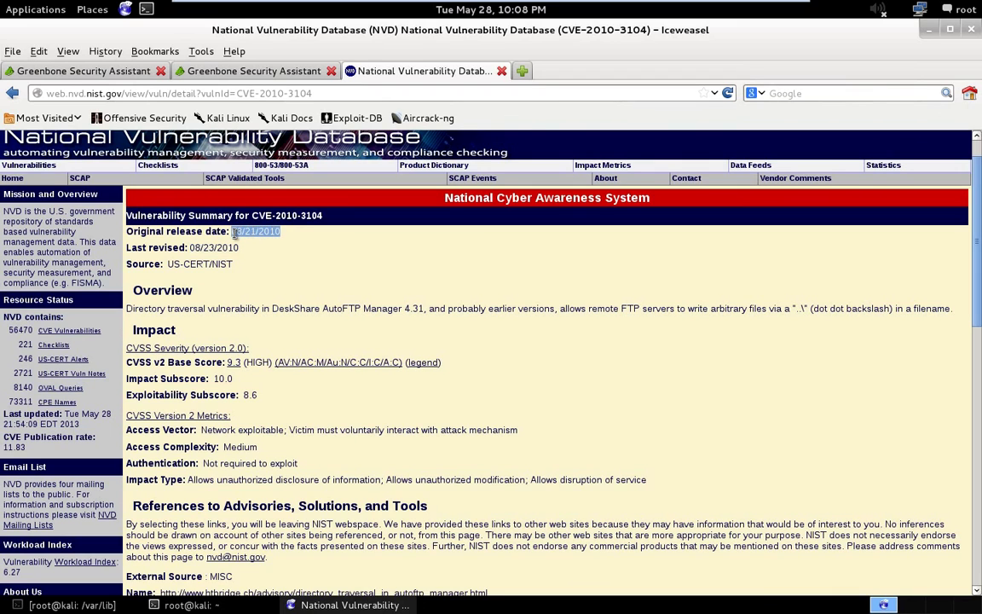
scroll(277, 267, down, 1)
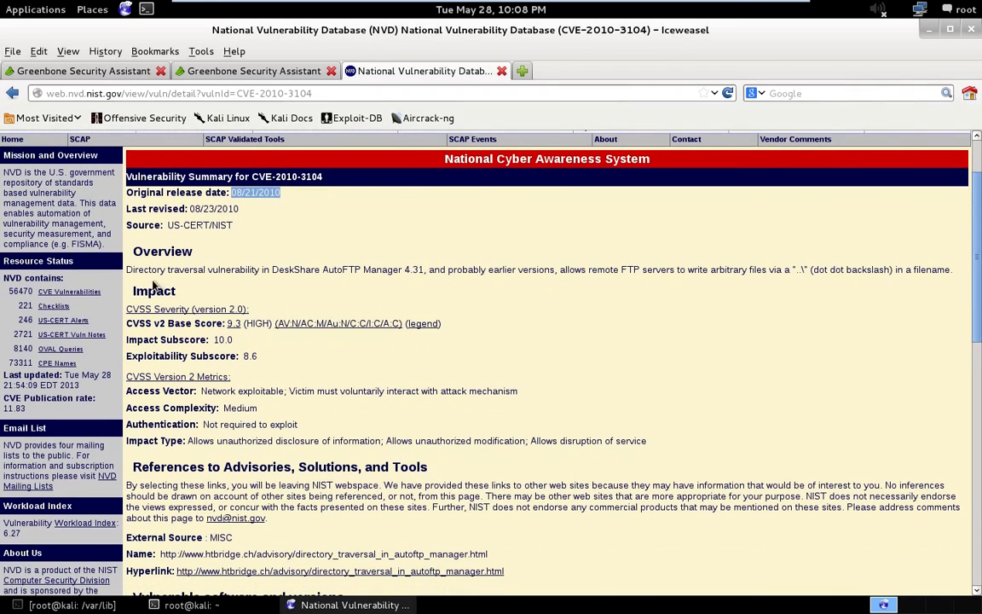
drag(148, 273, 957, 277)
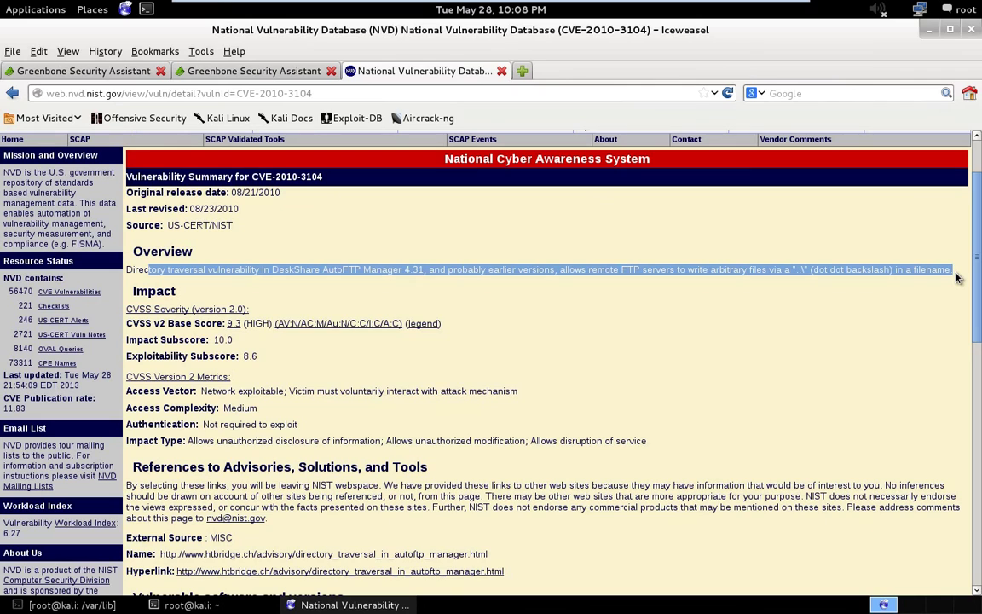
click(850, 310)
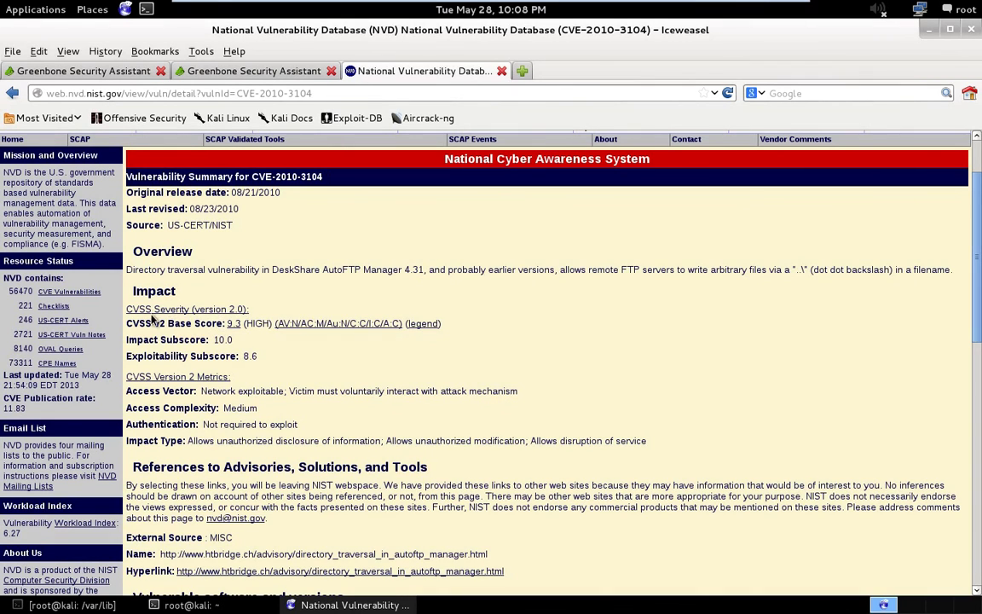
scroll(226, 355, down, 1)
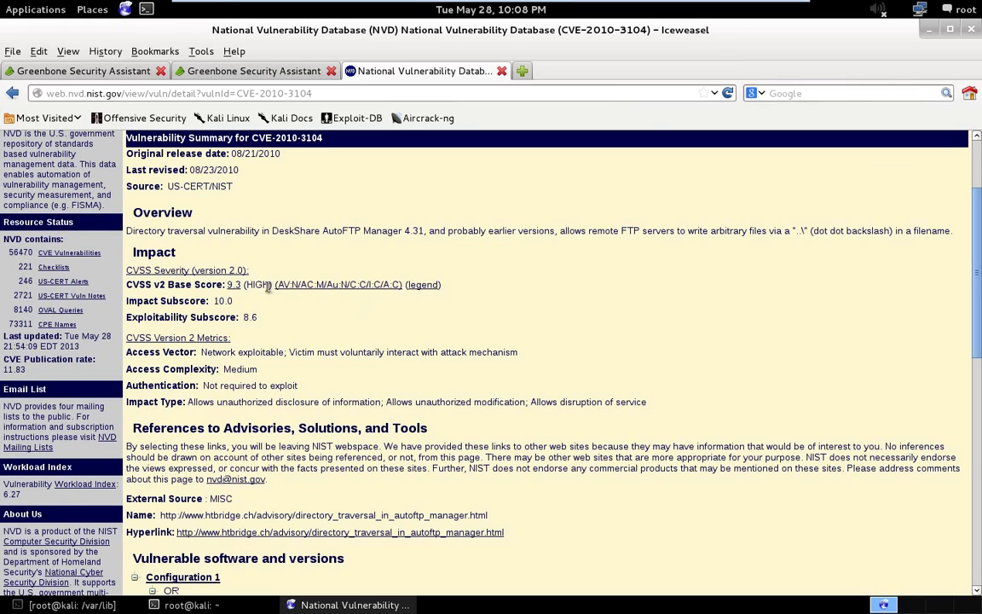
scroll(264, 341, down, 1)
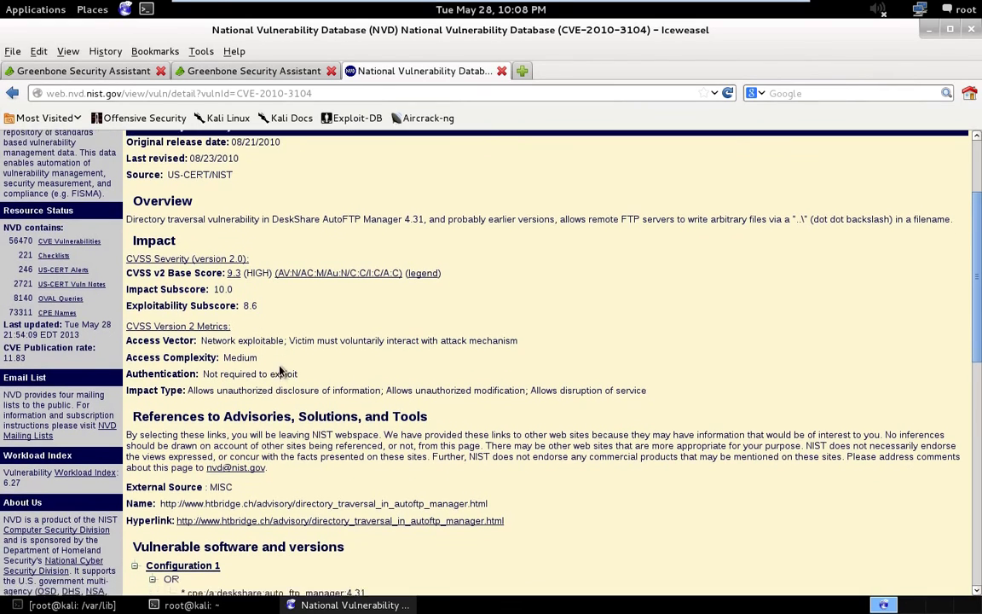
scroll(339, 408, down, 3)
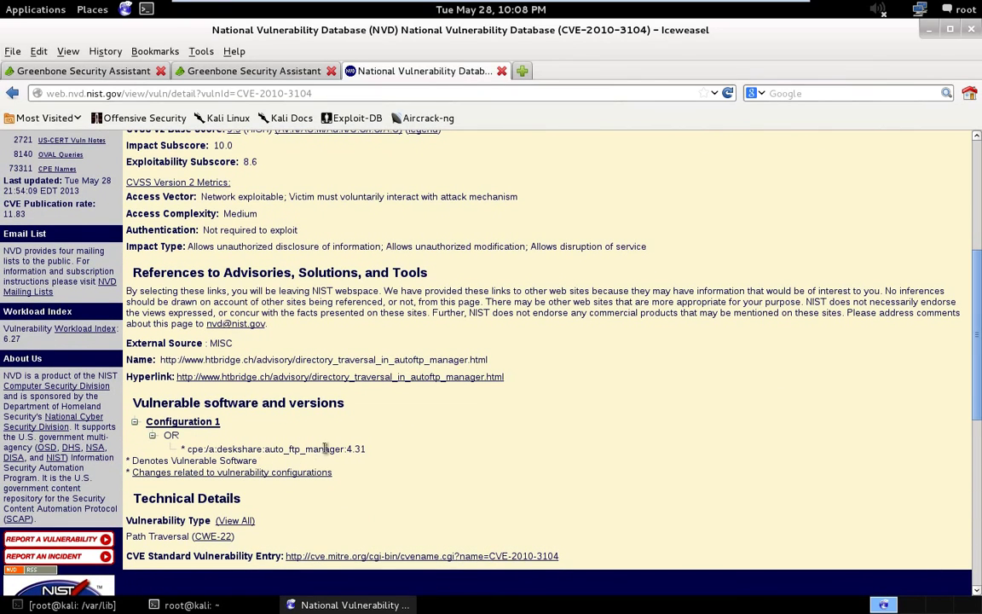
drag(366, 450, 345, 452)
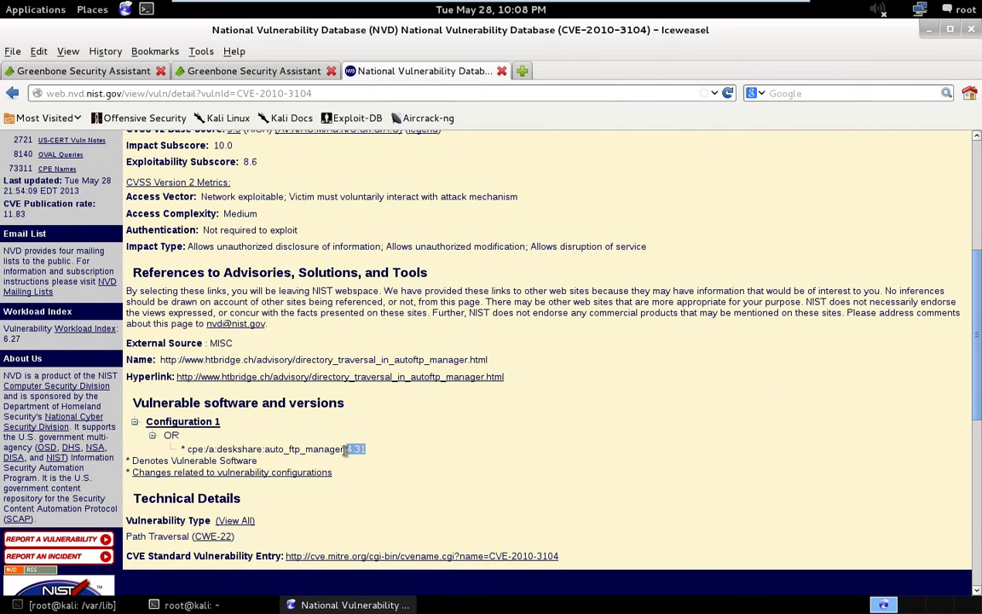
click(406, 453)
scroll(406, 449, down, 2)
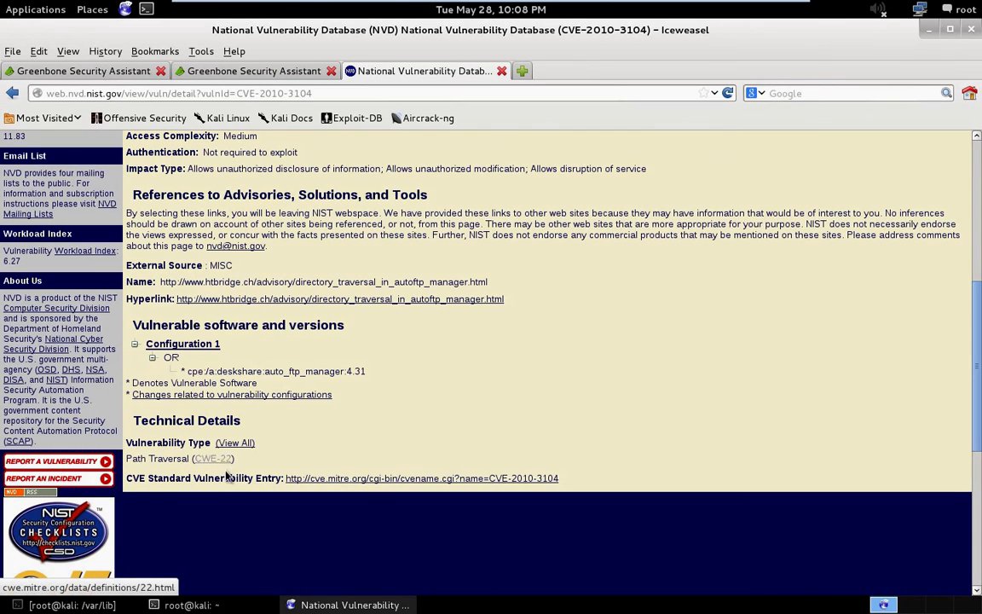
scroll(325, 422, up, 5)
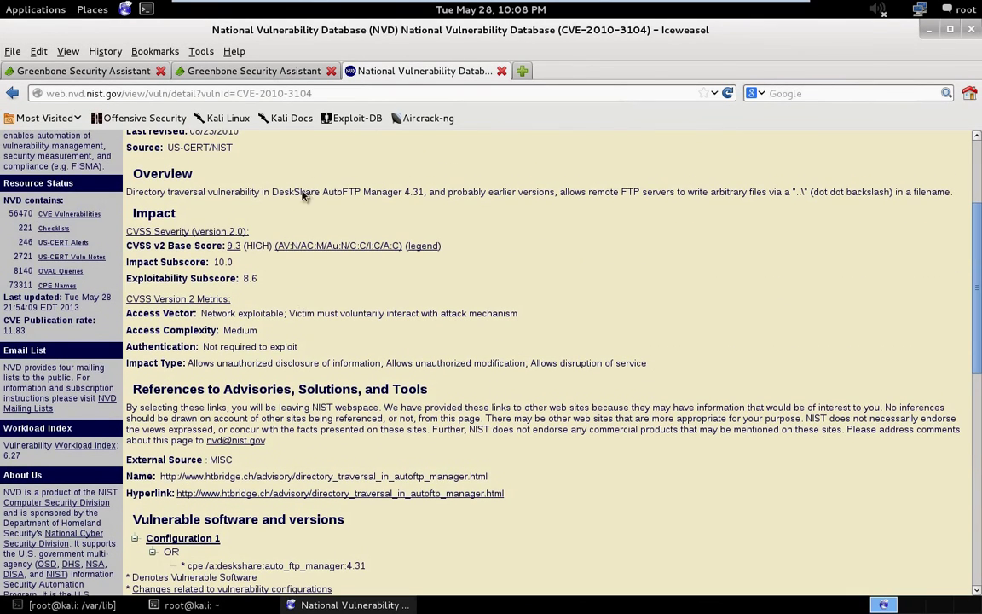
Close the NVD tab, go to Configuration > Alerts, and start a new alert.
click(501, 71)
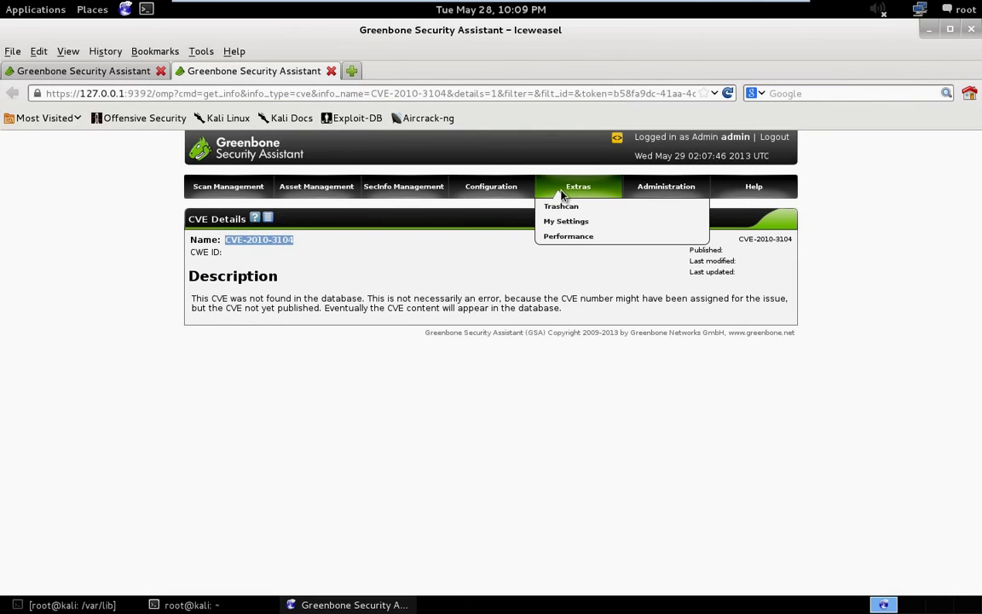
mouse_move(469, 185)
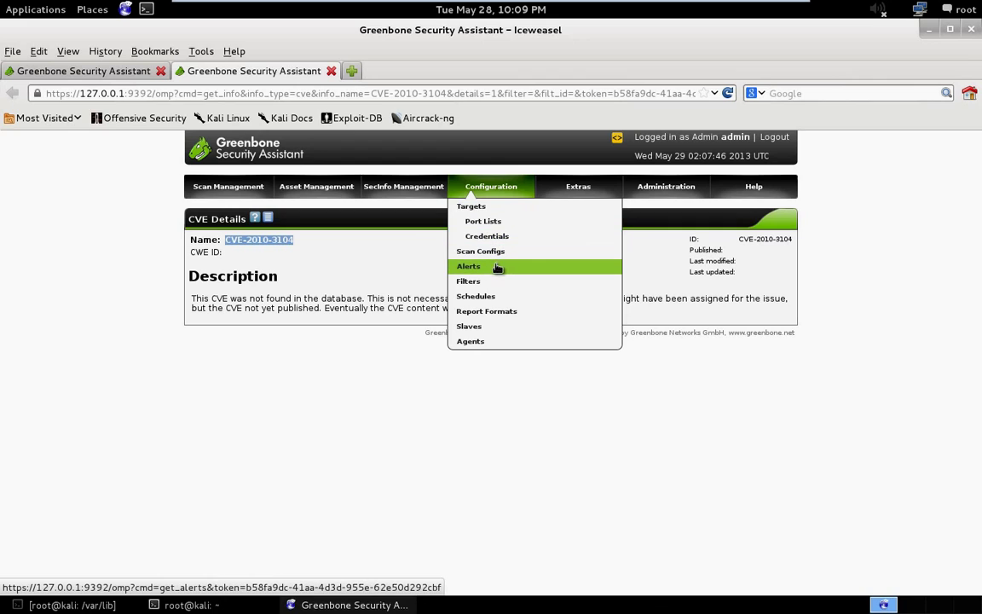
click(470, 267)
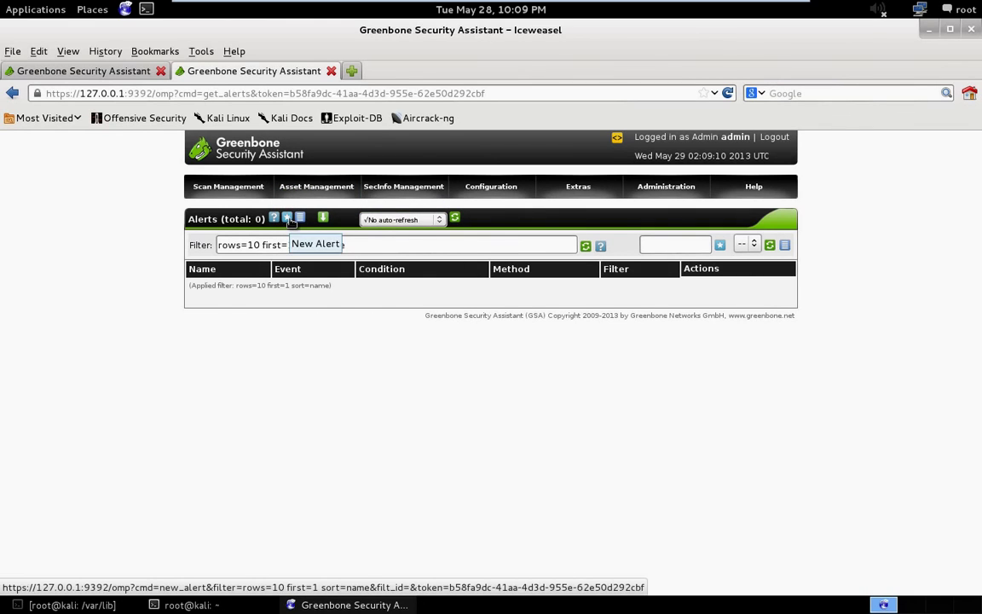
click(288, 219)
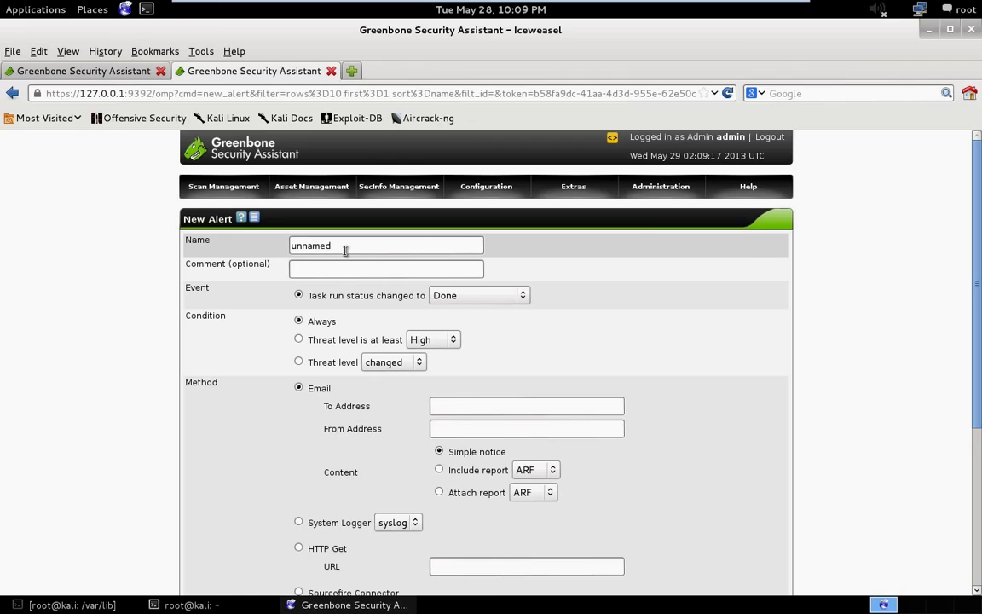
Name the alert 'Main Me' with comment 'ACME, Inc', keeping Done as the triggering task status.
drag(346, 249, 277, 256)
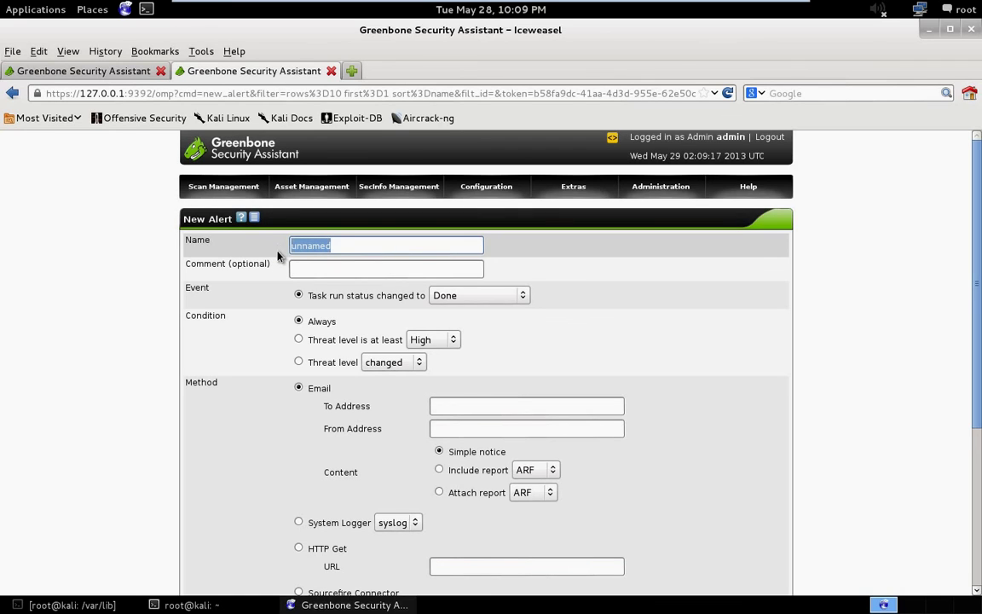
text(Main Me)
click(311, 266)
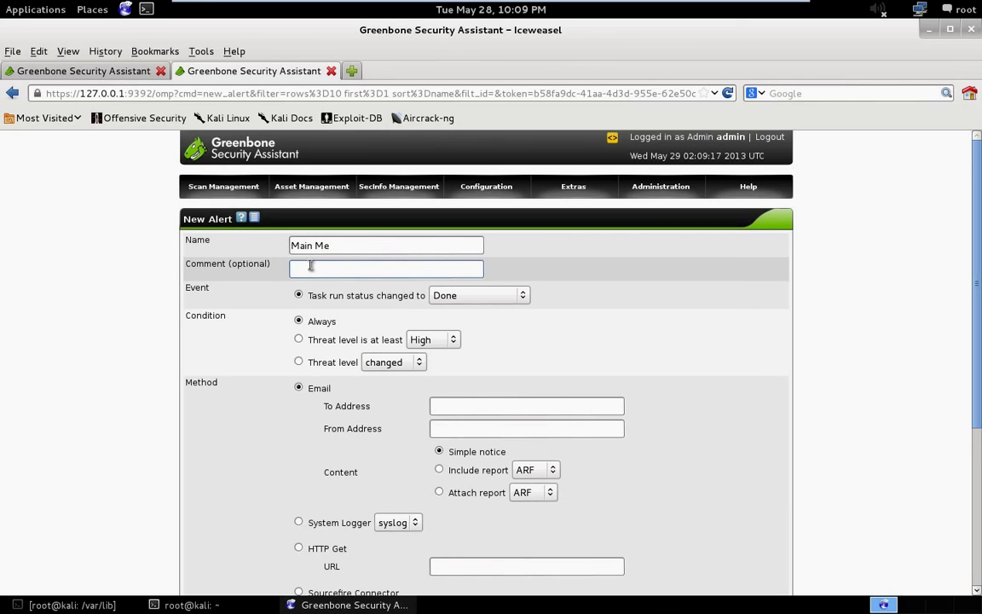
text(ACME, Inc.)
click(488, 296)
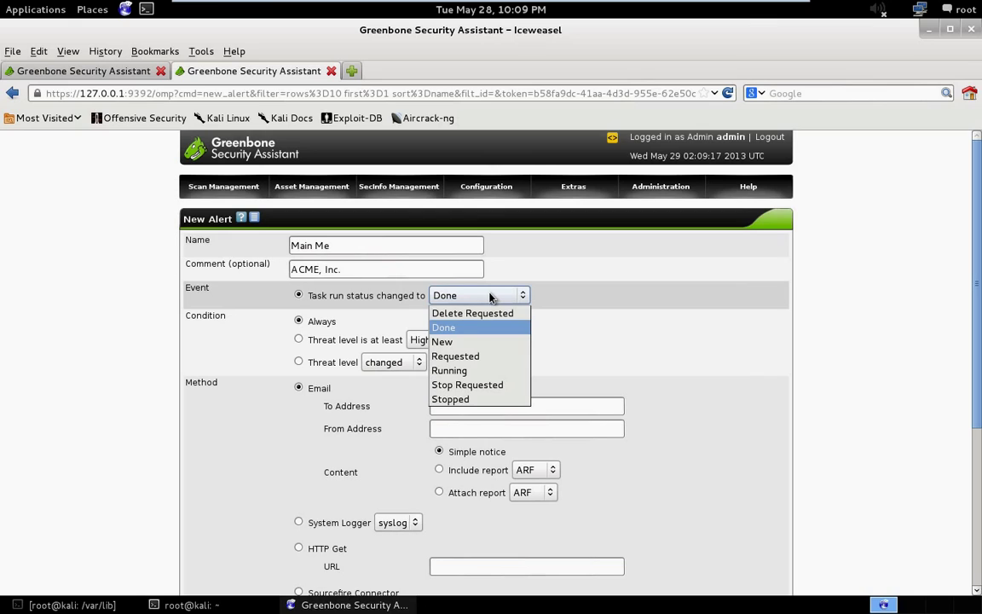
click(527, 295)
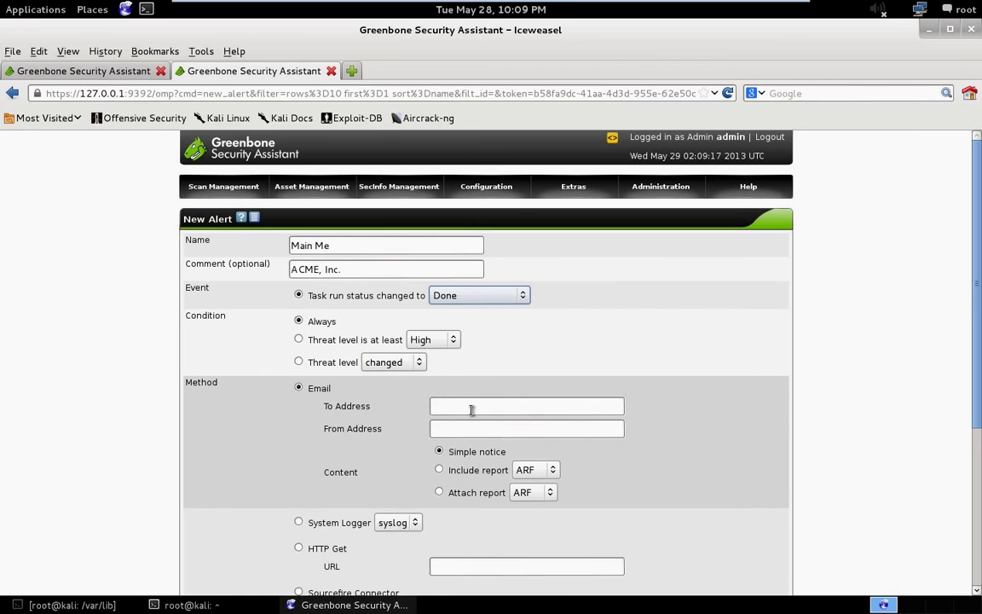
Enter the sender e-mail address and choose to attach the report to the email.
click(443, 428)
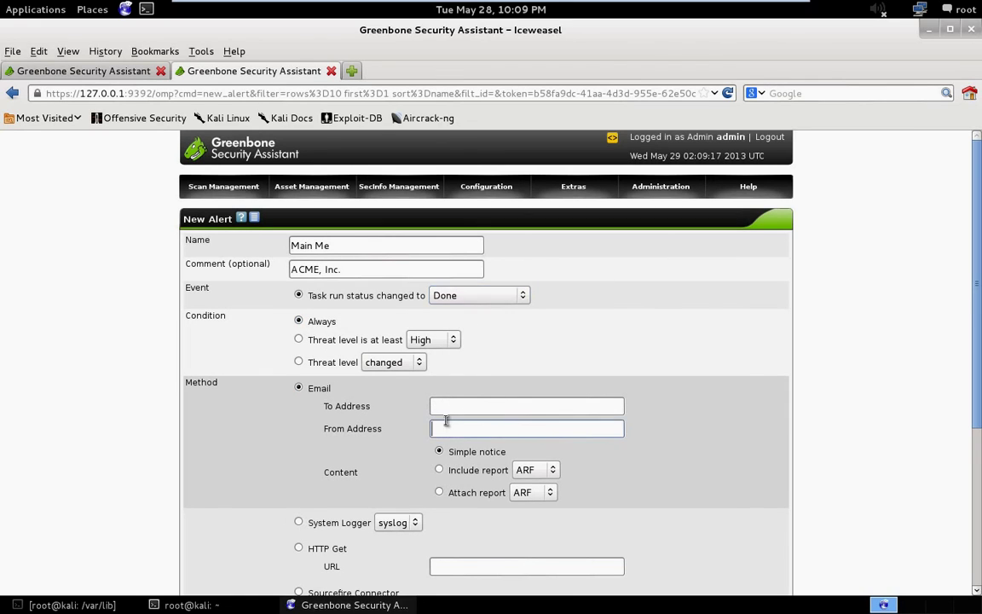
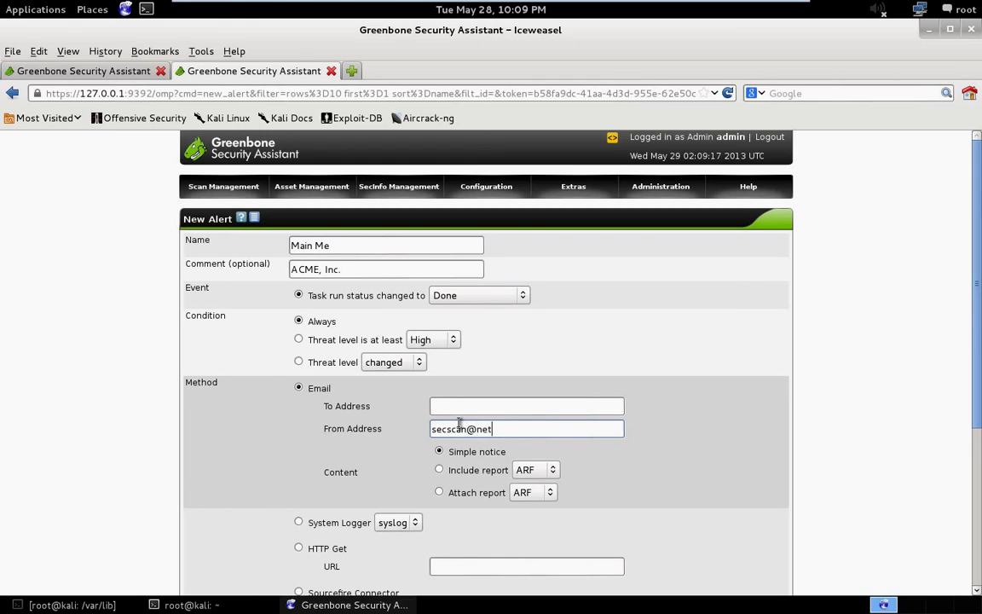
scroll(639, 417, down, 2)
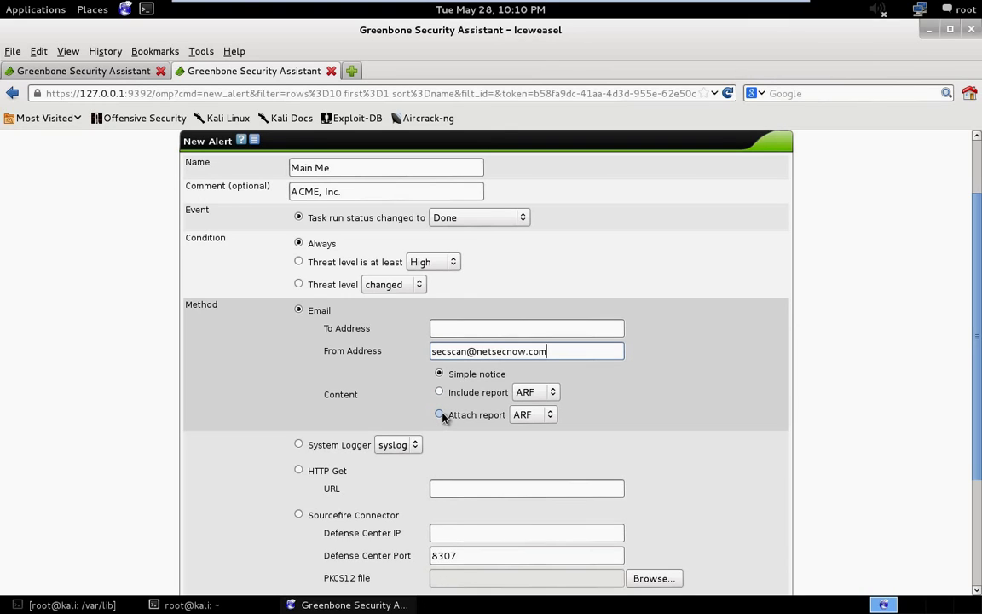
click(440, 415)
click(551, 418)
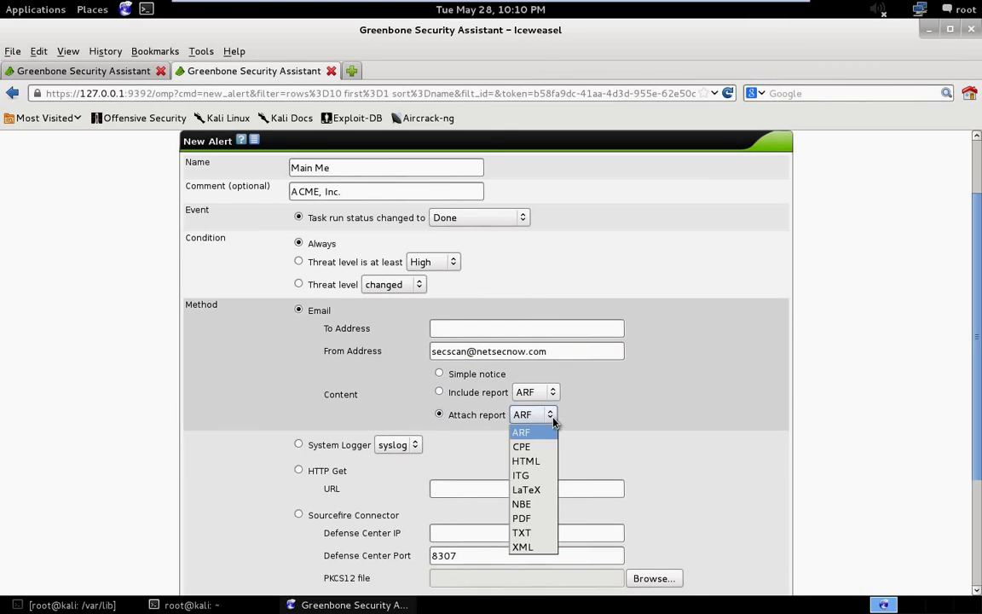
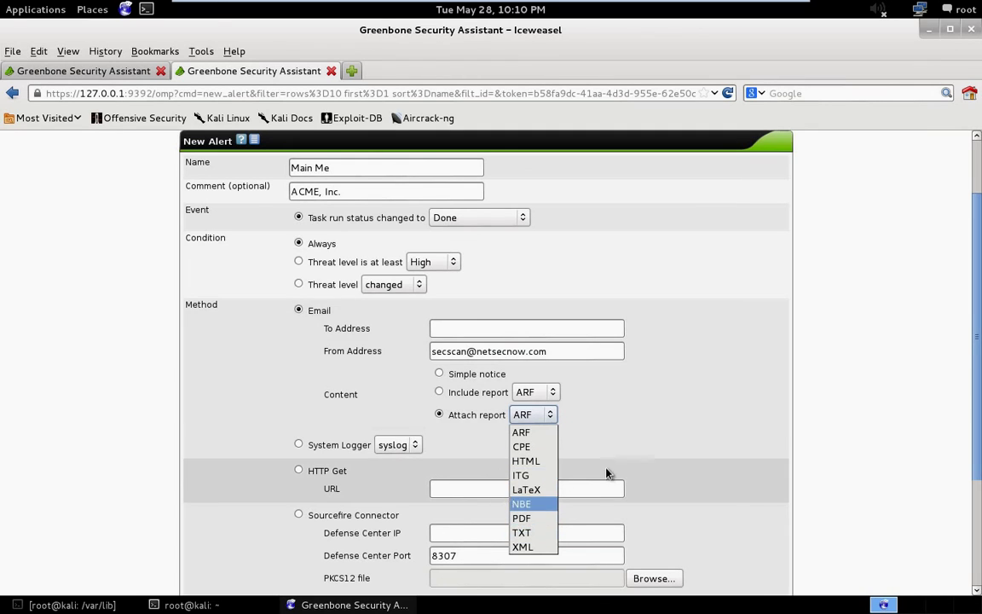
Close the Attach report list with ARF kept, then scroll through the New Alert form and back up.
click(857, 359)
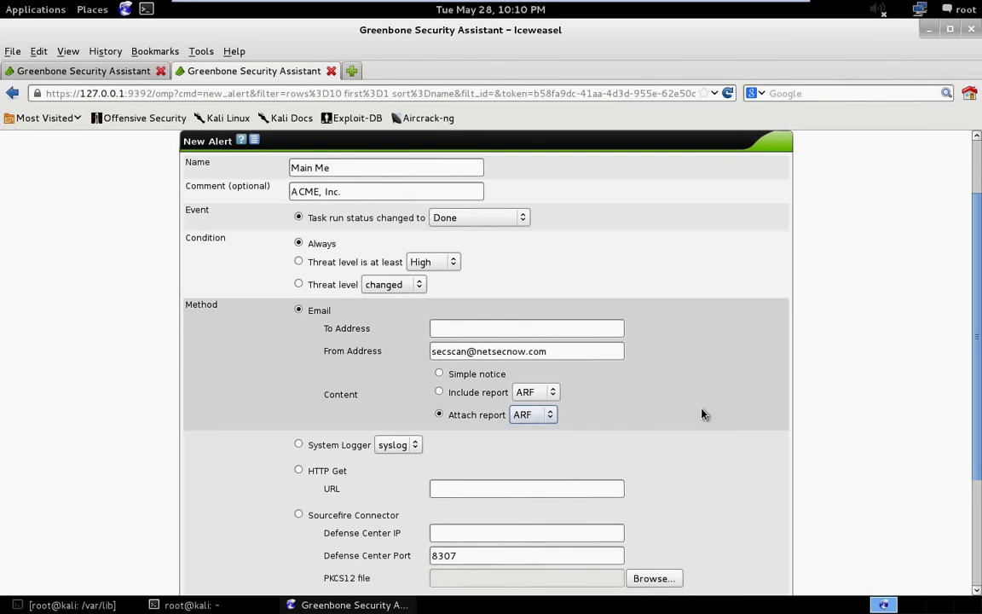
scroll(597, 452, down, 3)
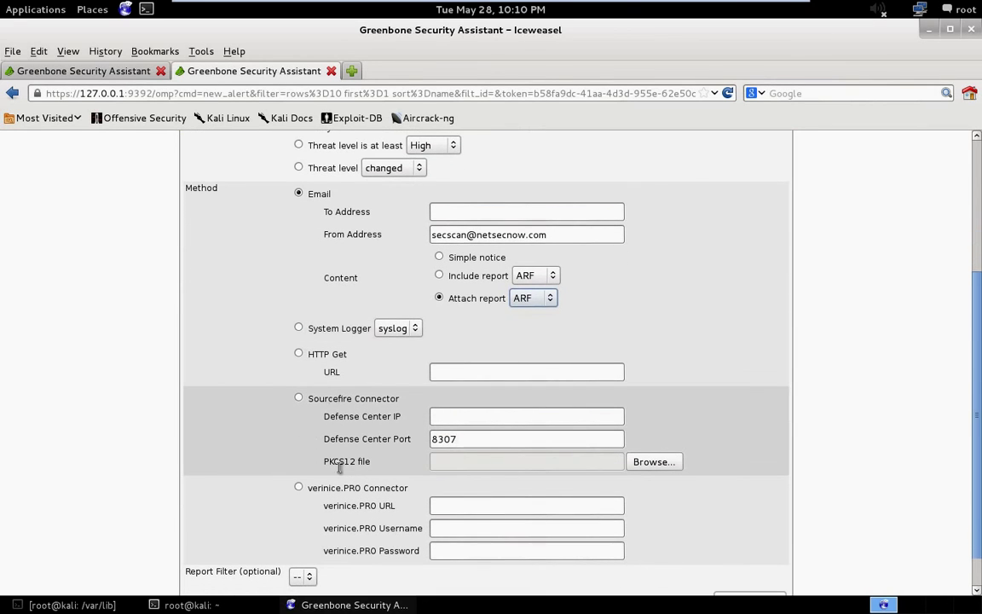
scroll(350, 452, down, 1)
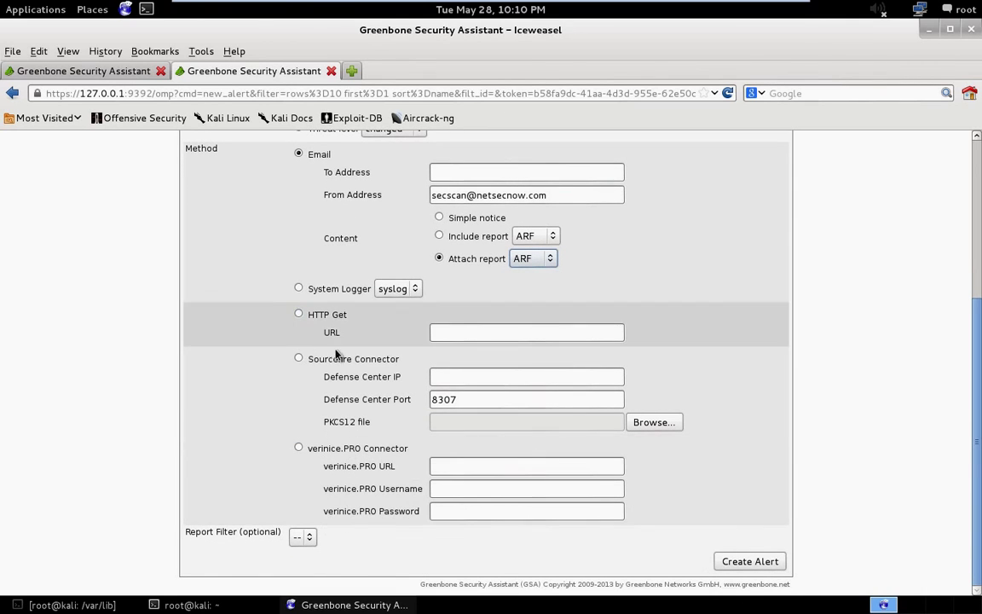
scroll(406, 413, up, 2)
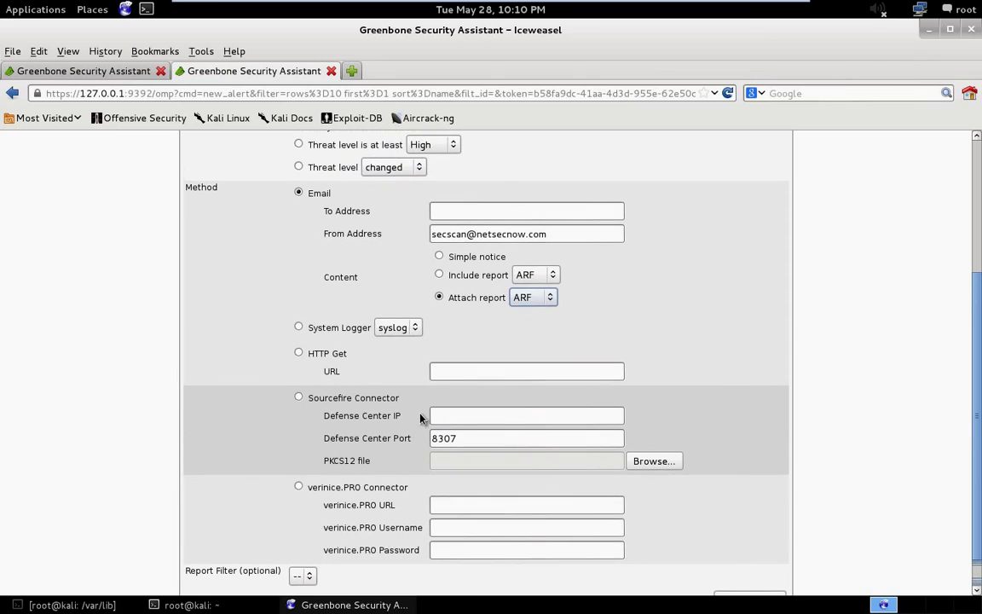
scroll(597, 408, up, 3)
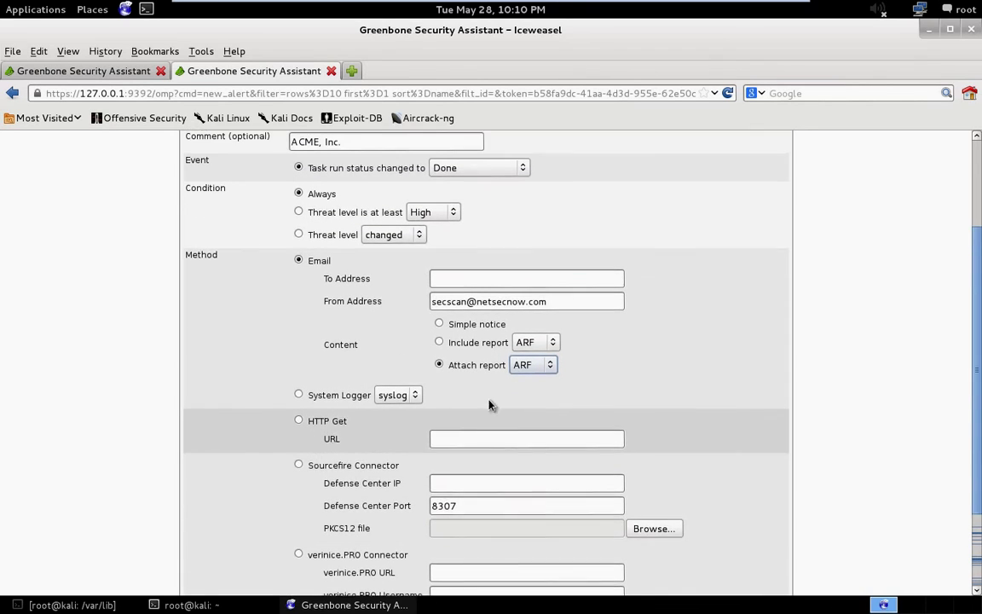
scroll(363, 275, up, 1)
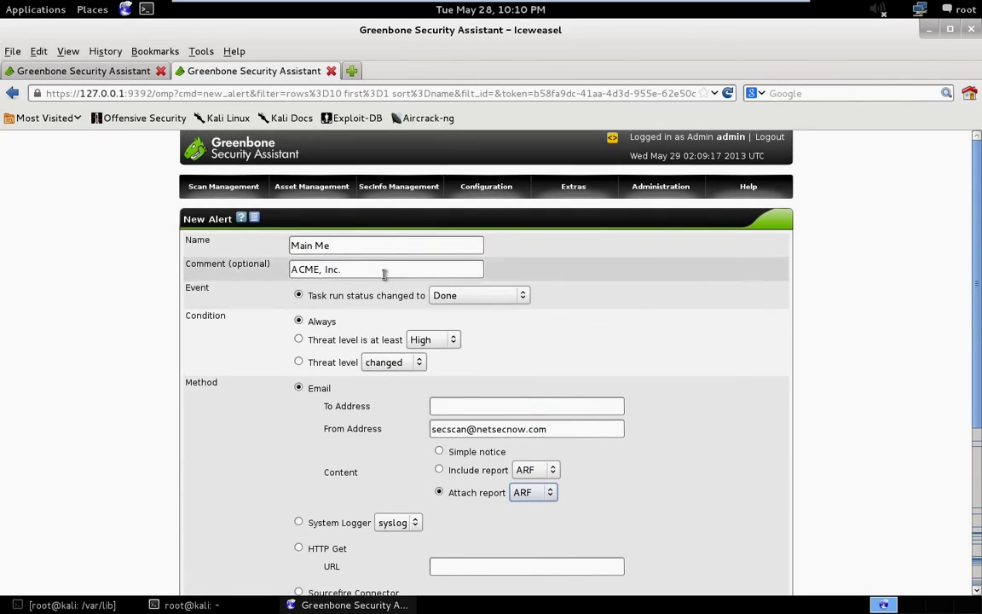
mouse_move(224, 187)
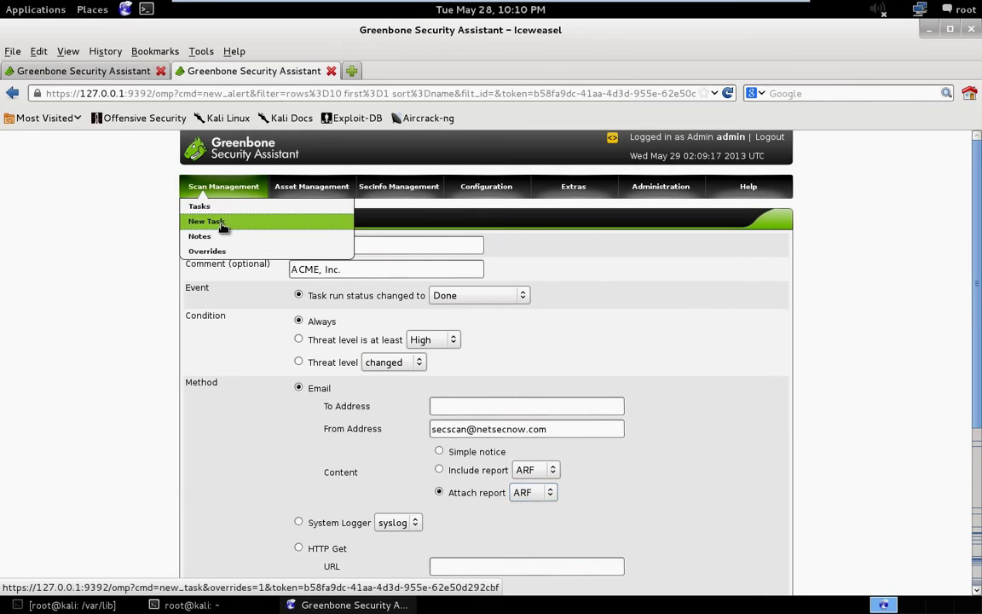
Start a New Task form and look over the alerts available in its Alerts dropdown.
click(209, 221)
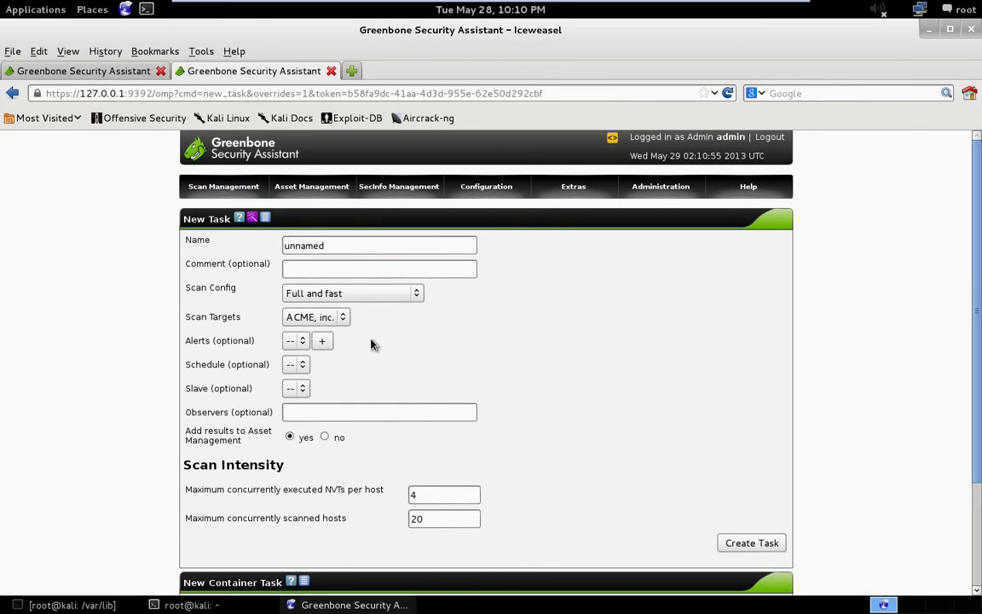
click(298, 341)
click(298, 343)
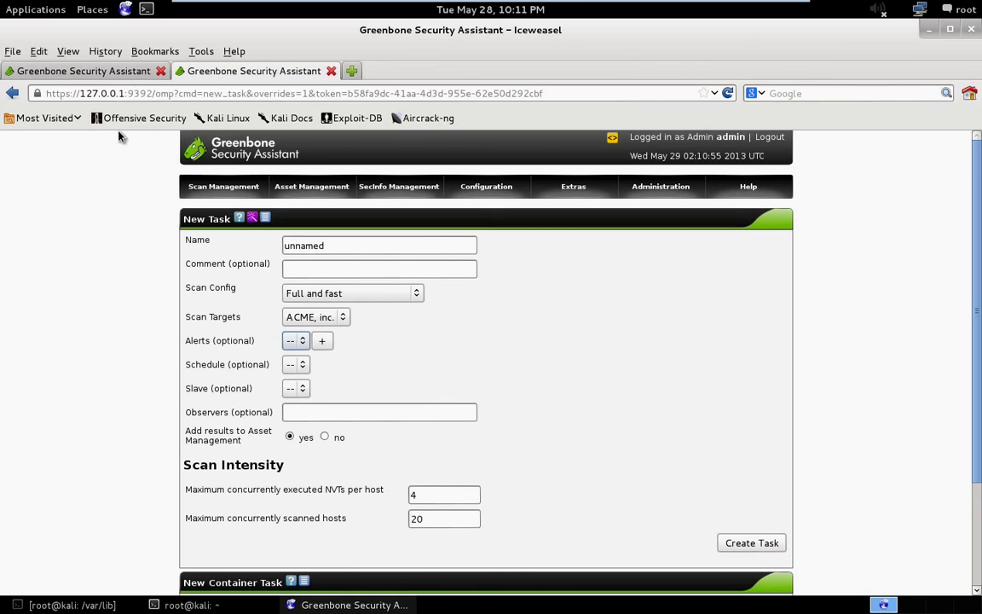
mouse_move(580, 189)
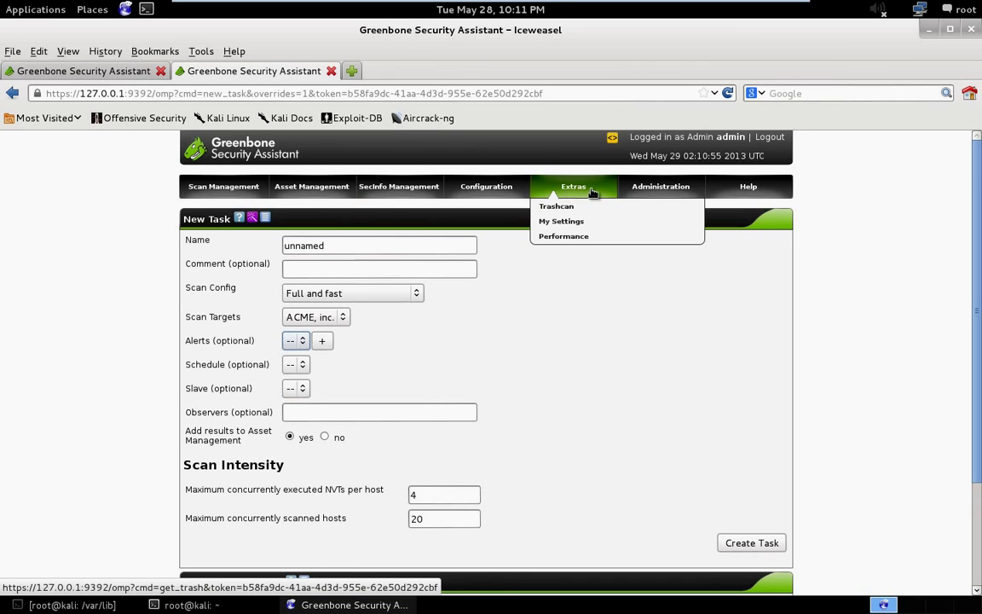
mouse_move(481, 189)
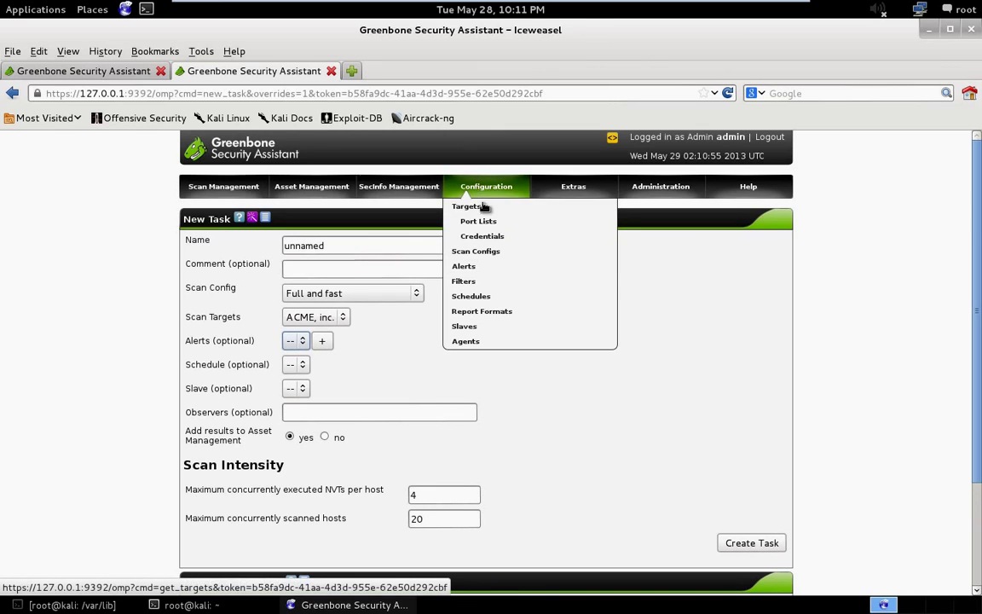
Go to the Schedules list and start a New Schedule form.
click(498, 296)
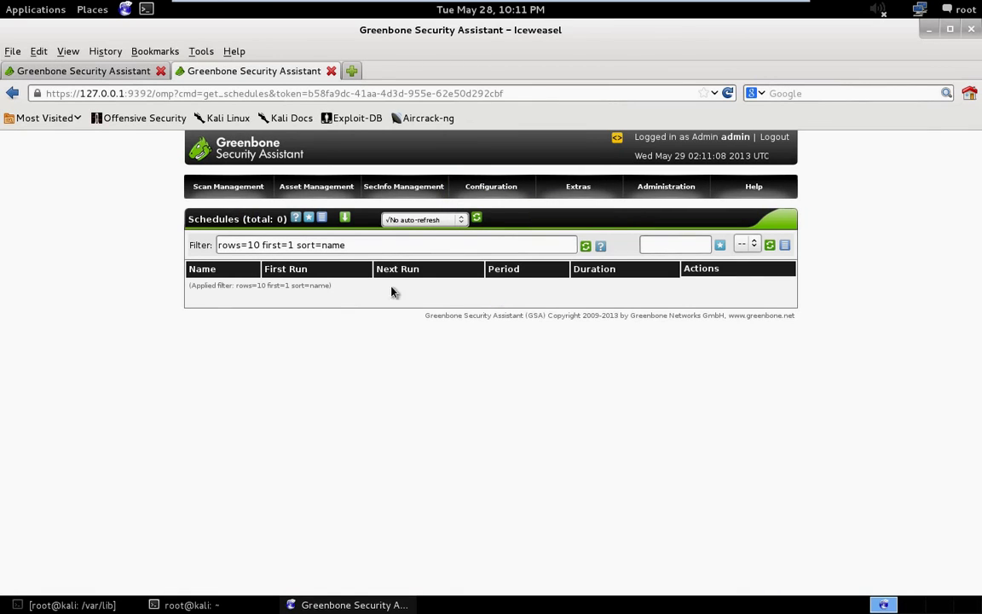
click(312, 218)
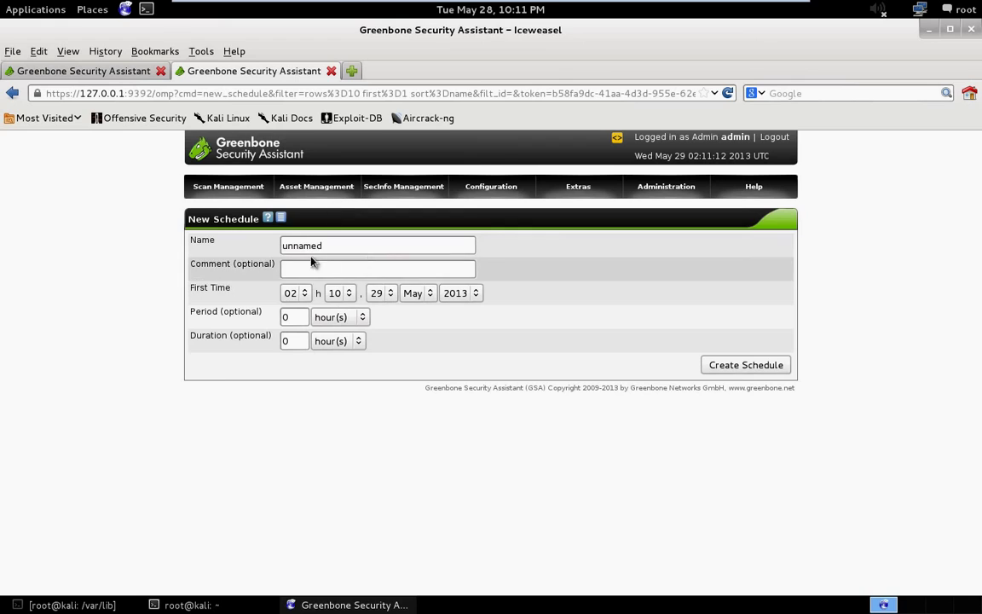
mouse_move(493, 195)
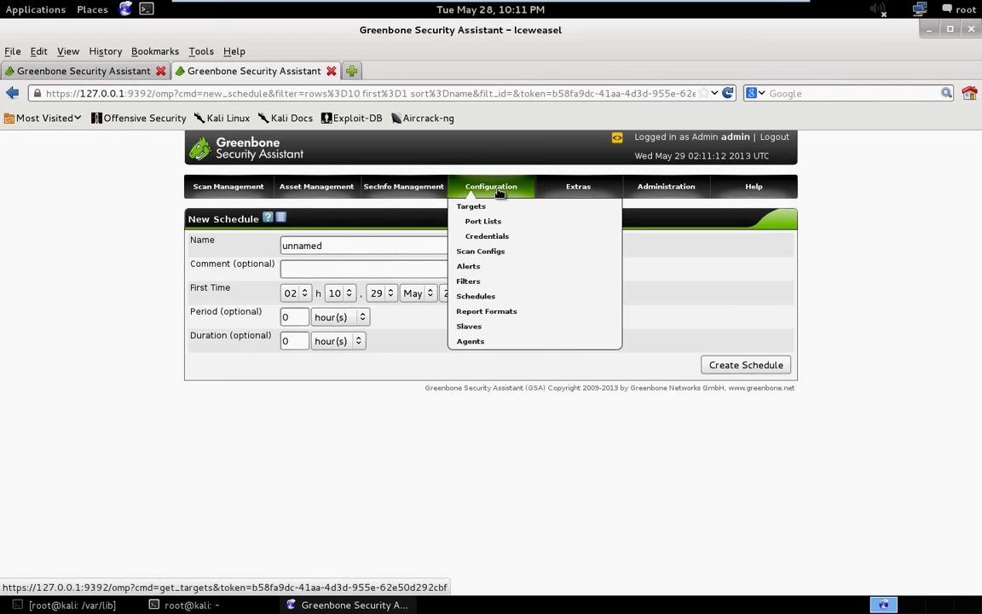
Open the Report Formats list and review the HTML format's details and description.
click(506, 315)
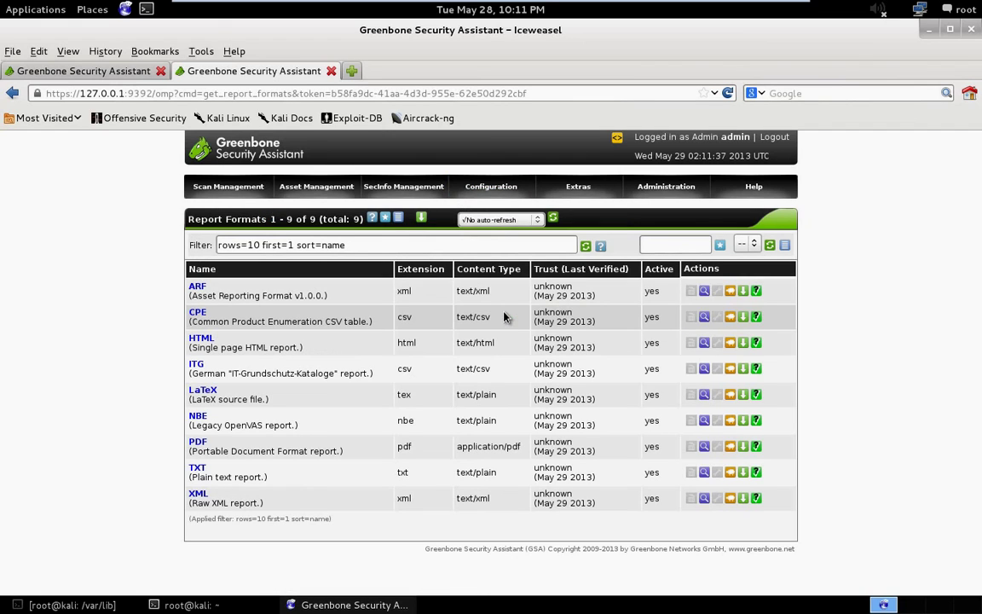
click(196, 339)
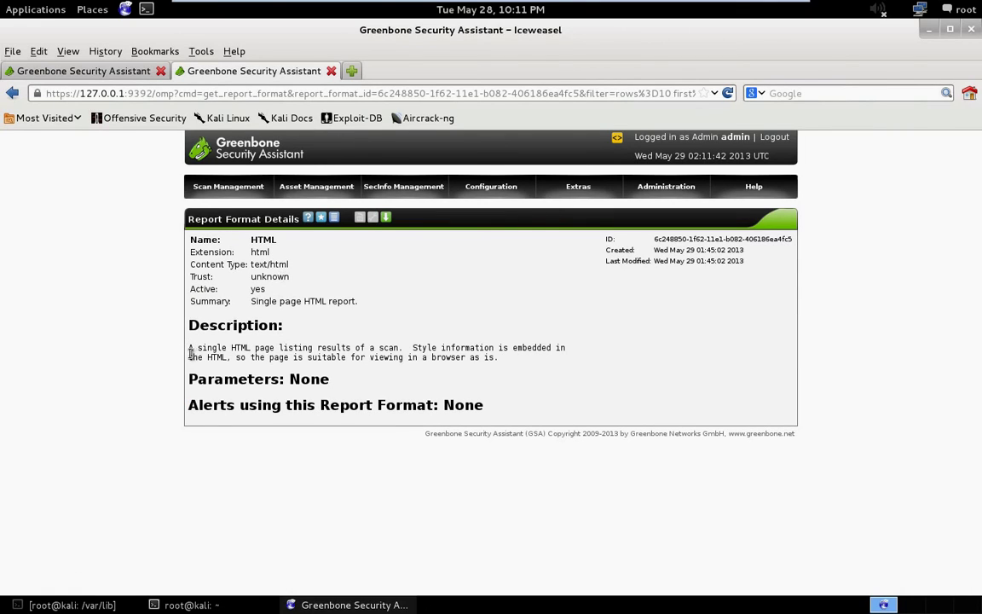
drag(191, 353, 499, 357)
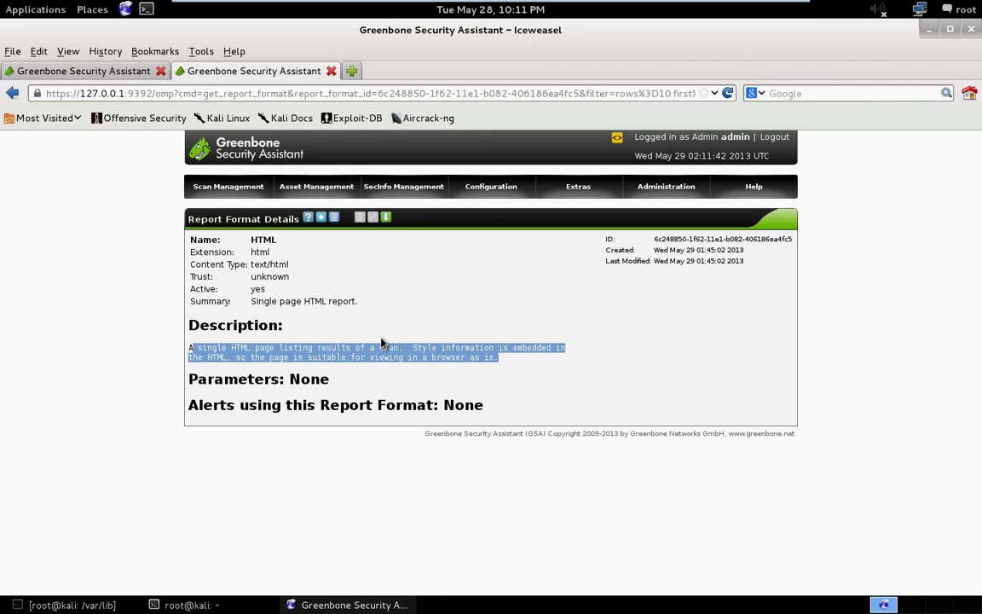
click(12, 93)
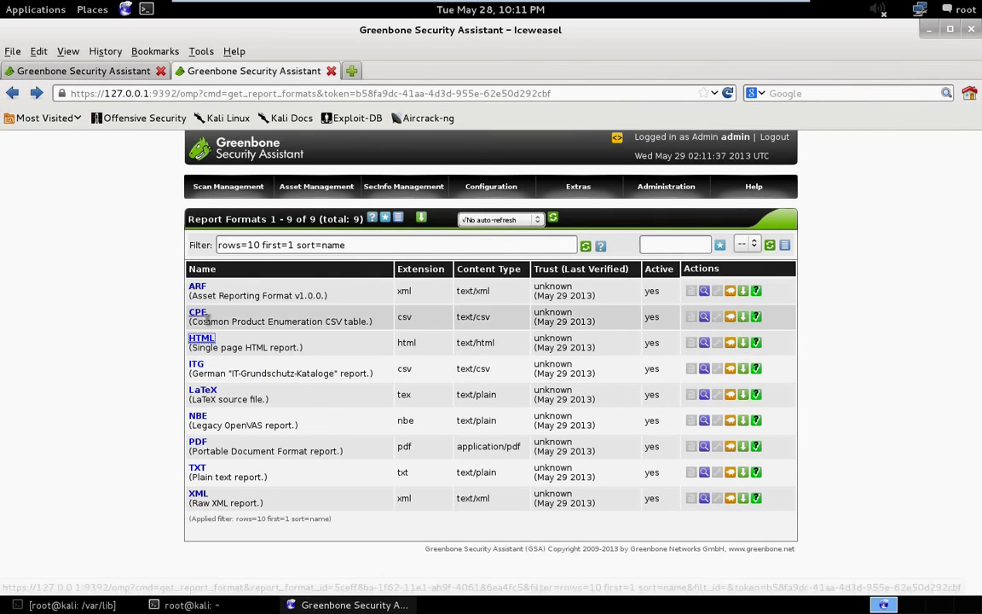
Review the PDF report format's details, including its creation date, then return to the list.
click(203, 442)
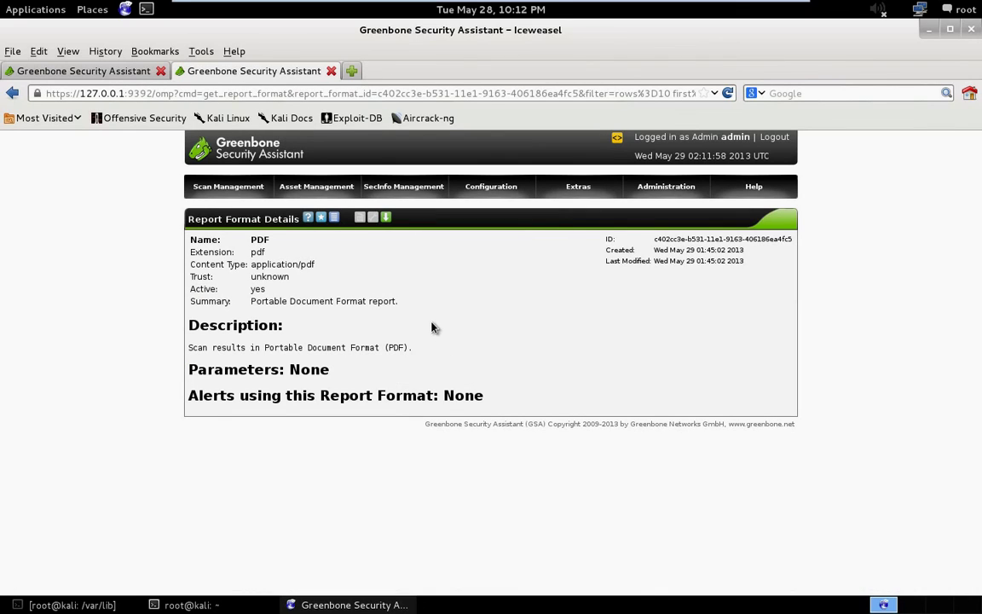
drag(755, 256, 649, 255)
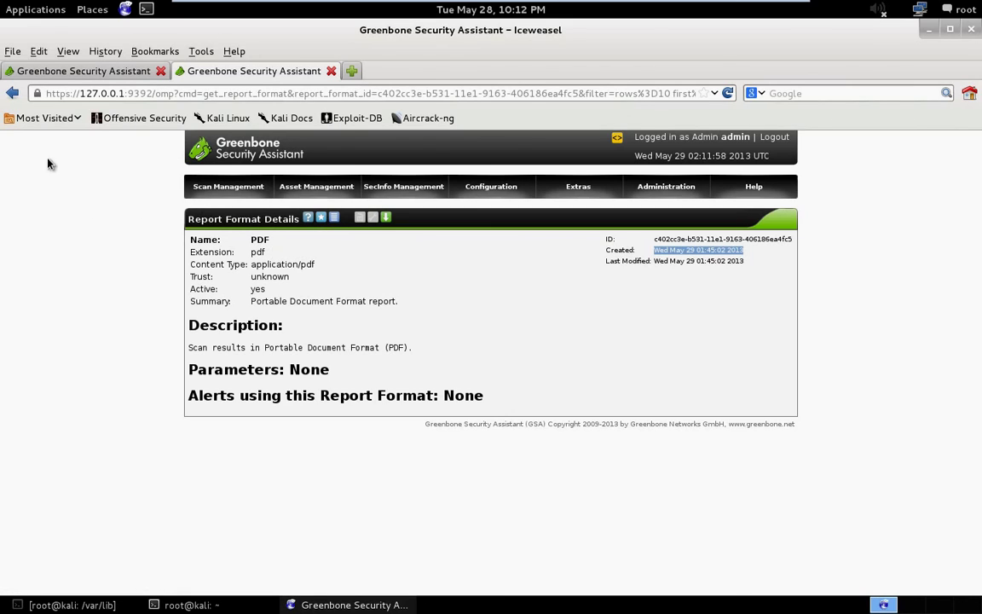
click(14, 95)
mouse_move(512, 192)
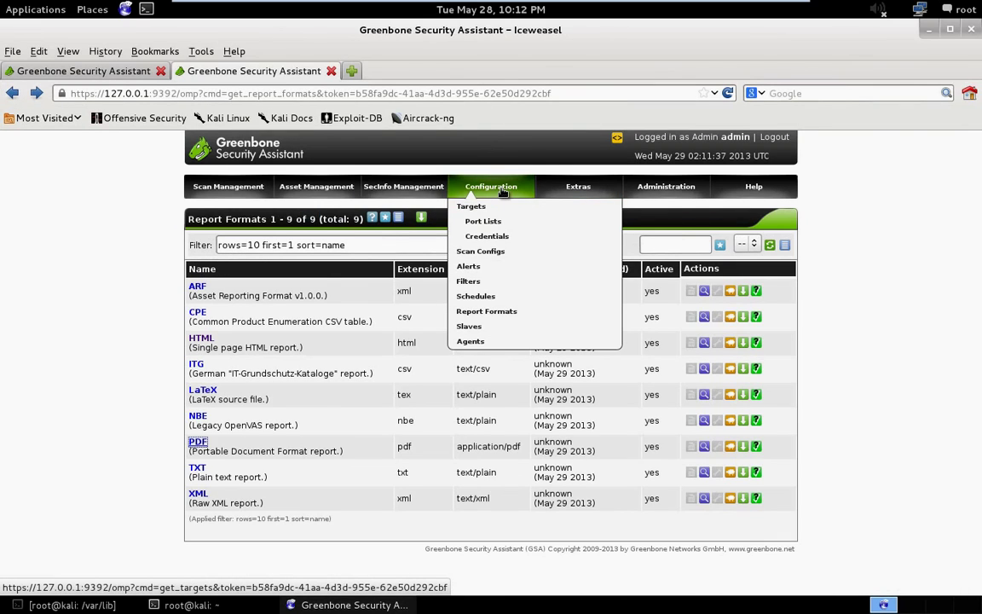
Visit the empty Slaves list and its New Slave form, then return to the list.
click(499, 330)
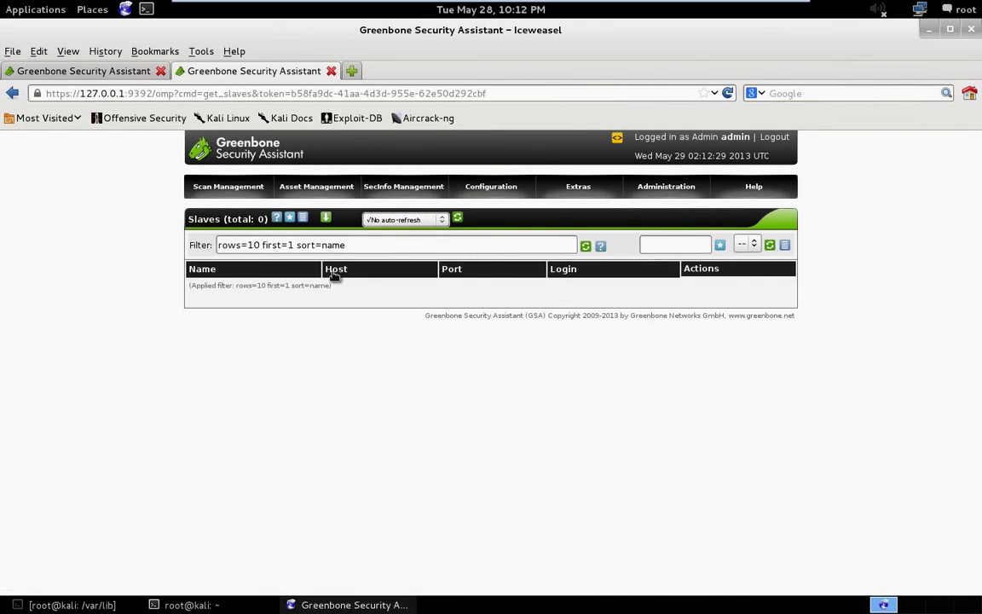
click(291, 218)
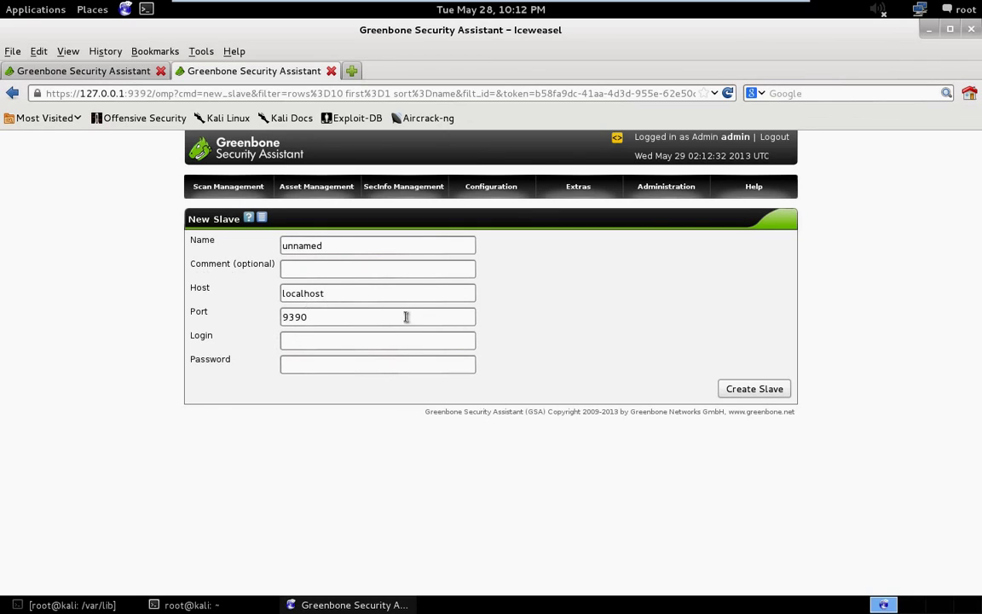
click(13, 97)
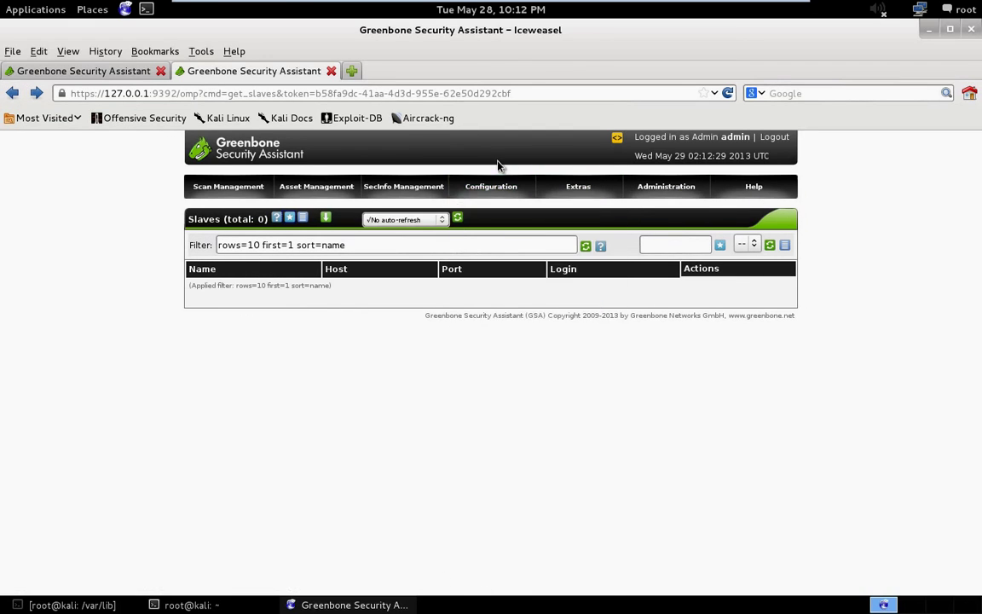
Open the empty Agents list and start a New Agent form.
click(492, 342)
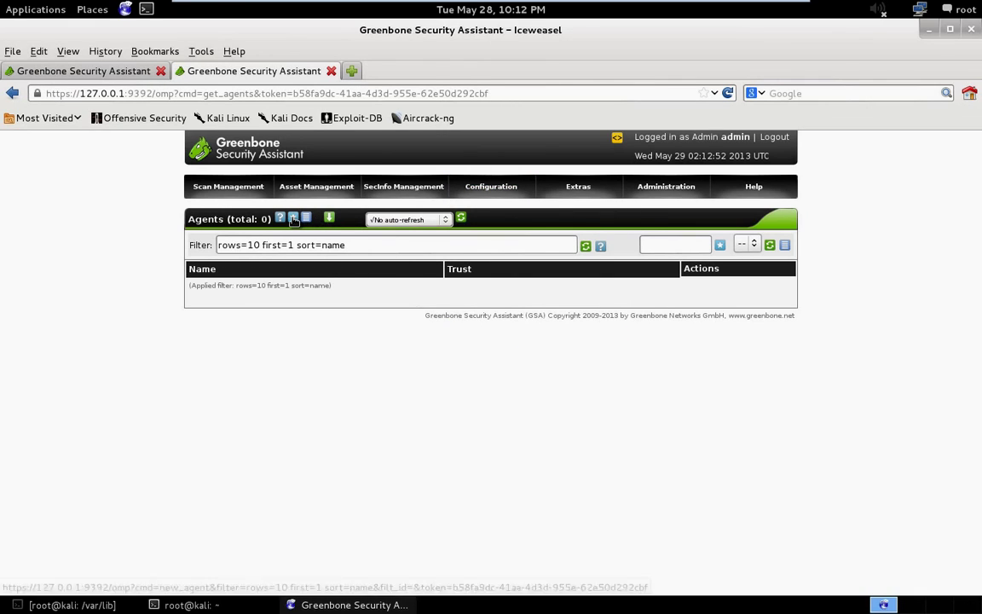
click(293, 219)
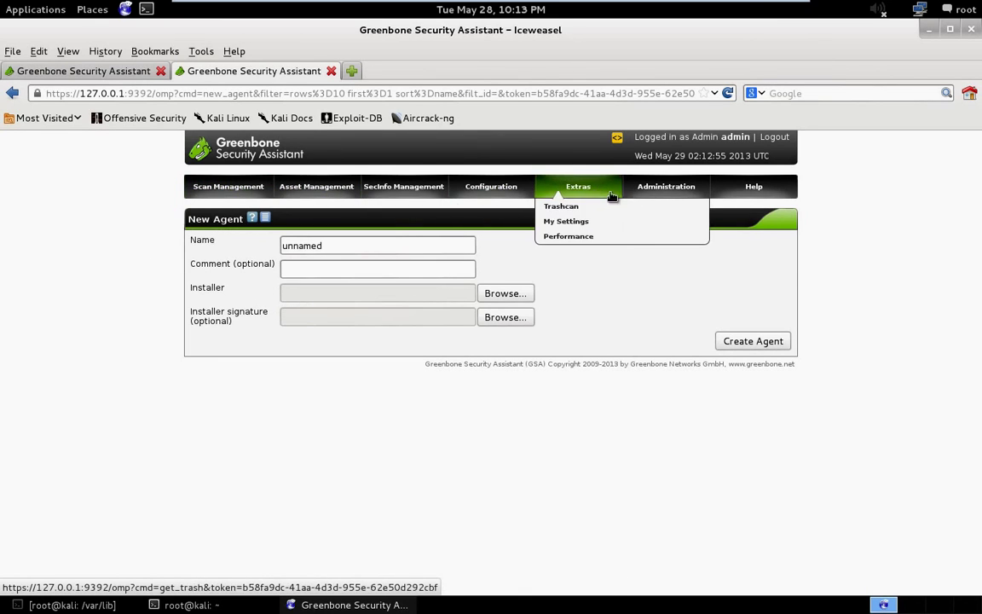
mouse_move(672, 196)
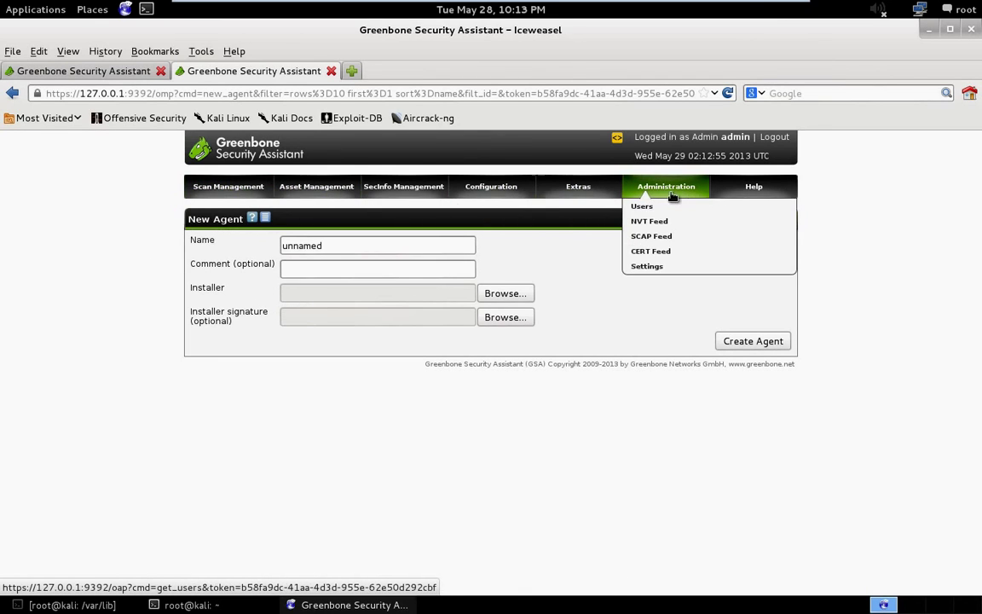
click(661, 268)
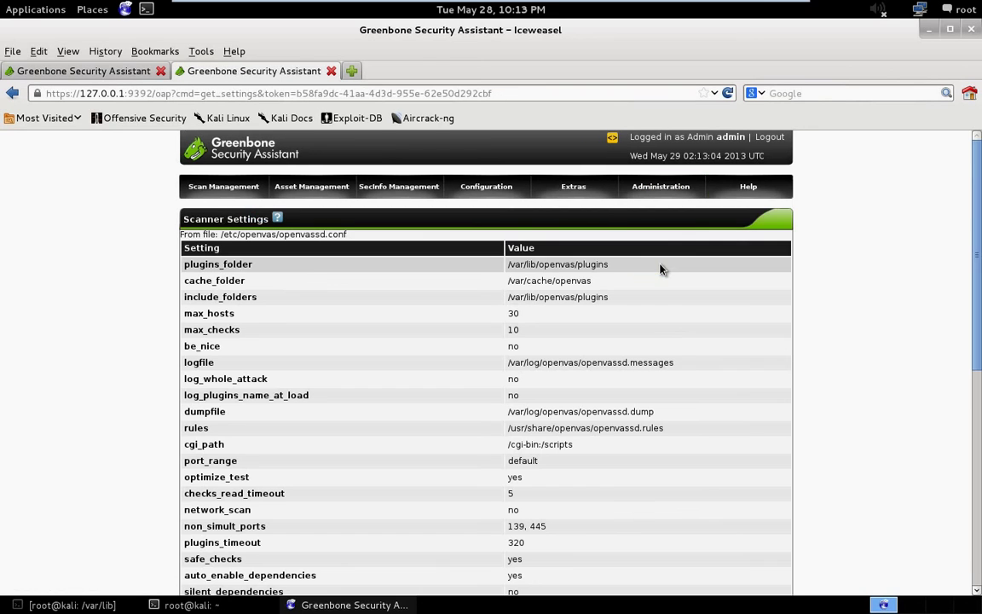
scroll(366, 270, down, 3)
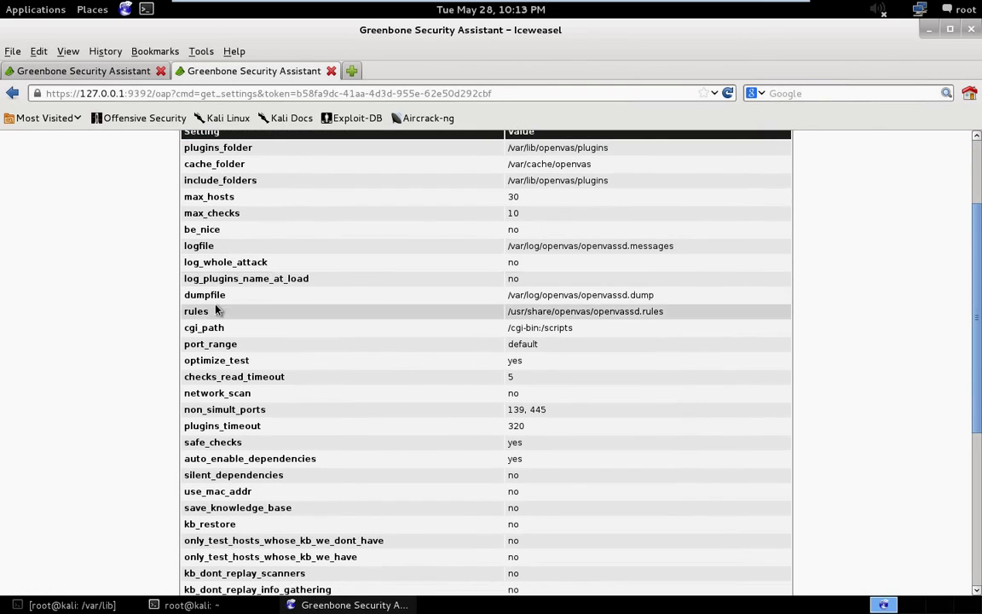
drag(662, 300, 496, 290)
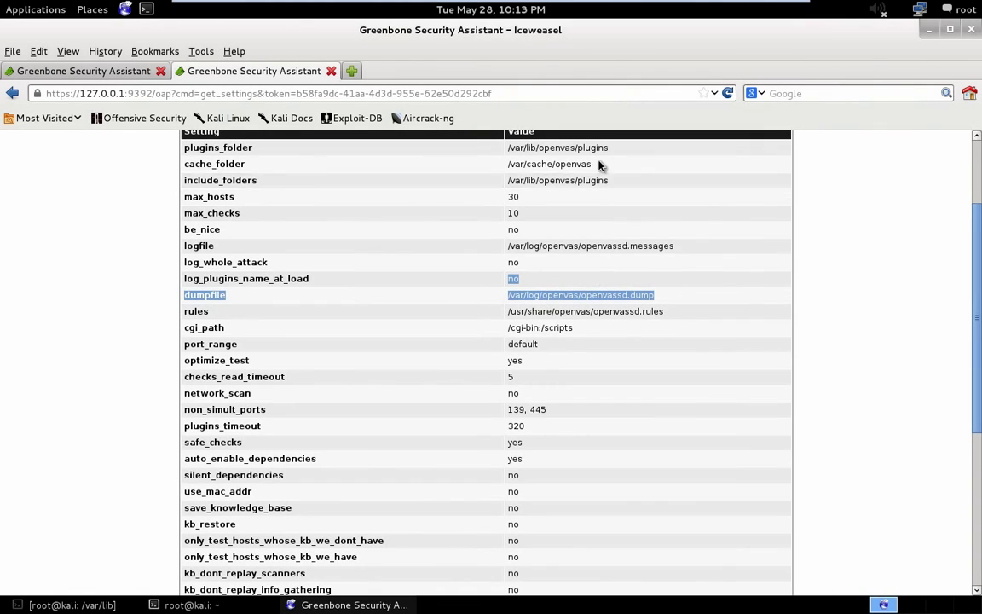
scroll(627, 170, up, 1)
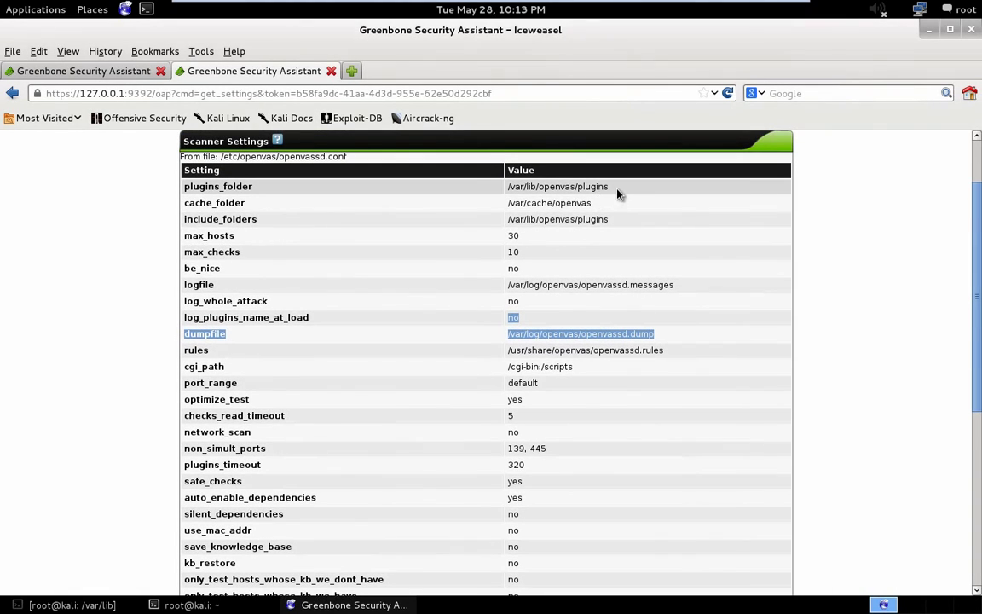
drag(620, 195, 546, 188)
scroll(491, 292, down, 4)
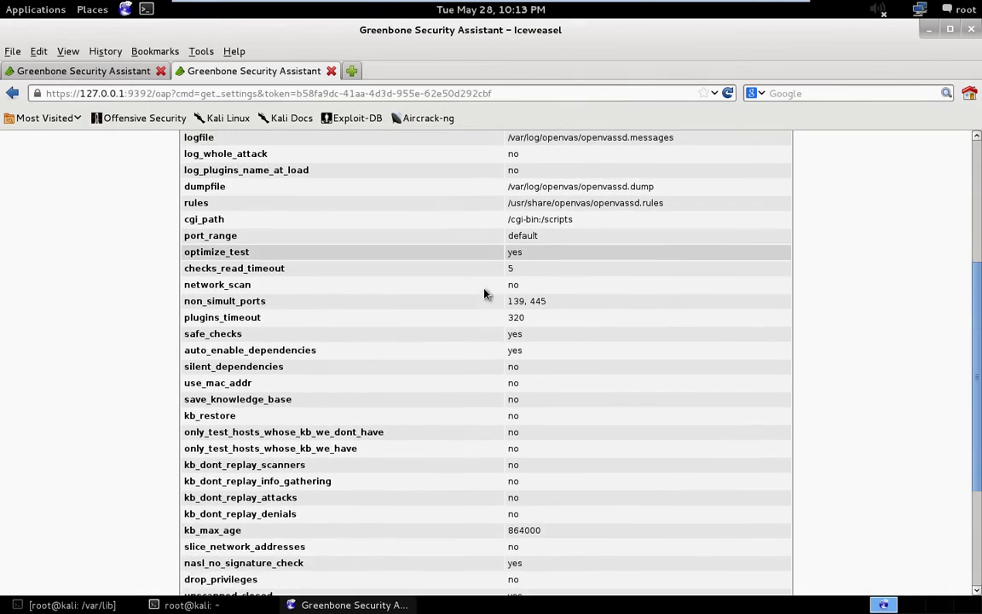
scroll(483, 293, down, 4)
scroll(488, 283, up, 10)
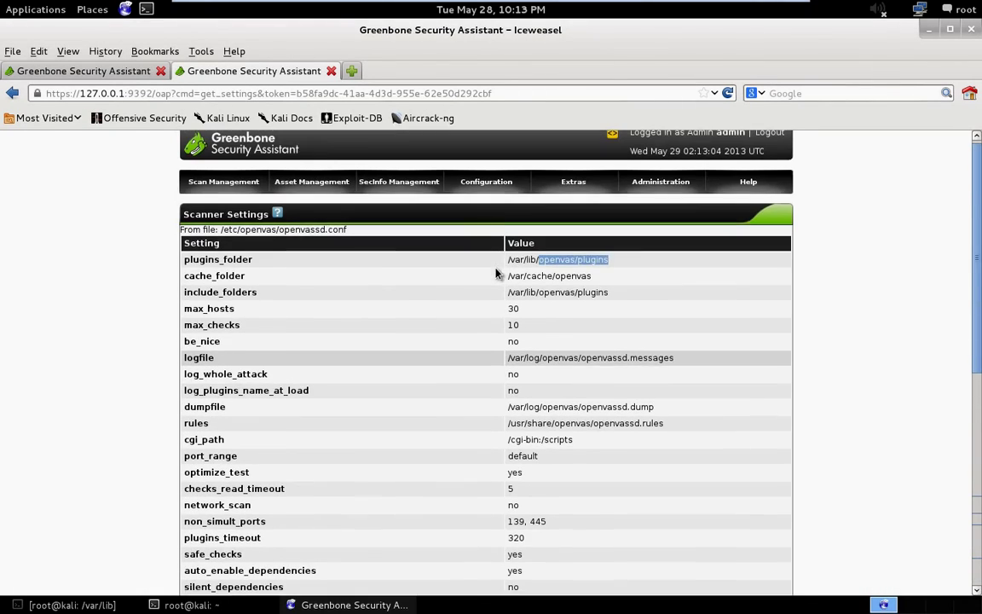
mouse_move(256, 186)
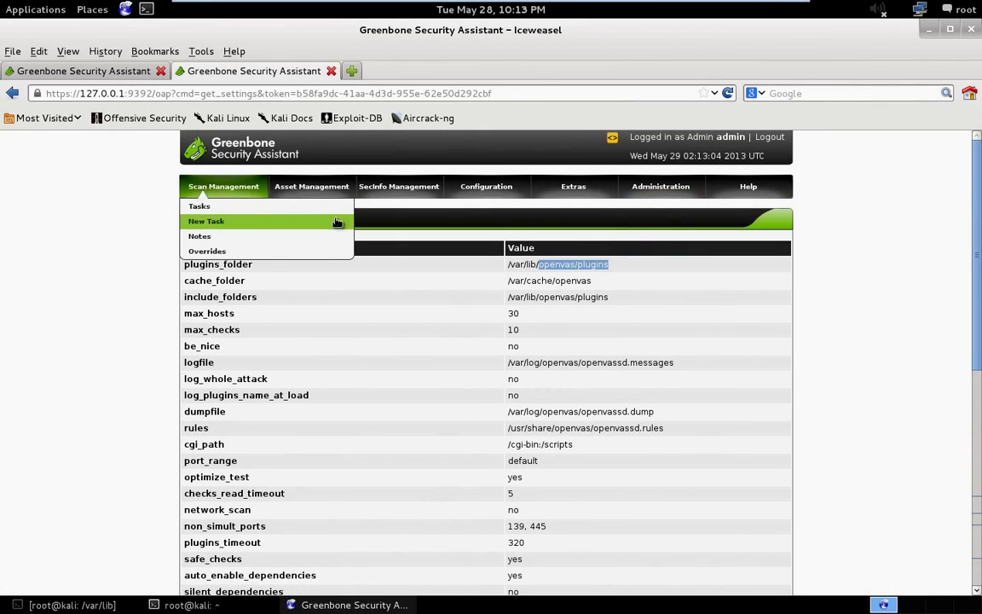
mouse_move(398, 187)
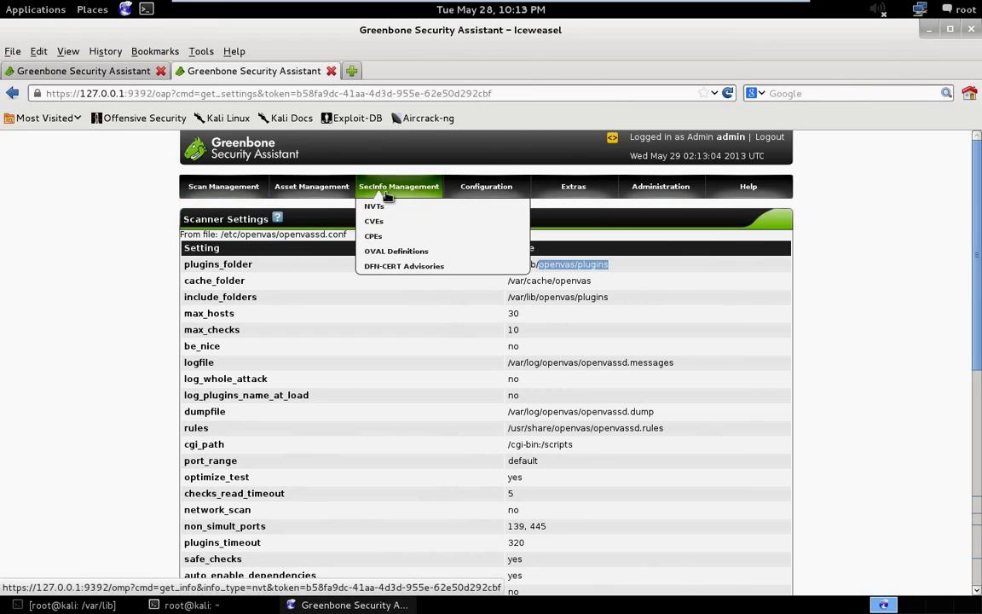
View the DFN-CERT Advisories list, then open the Asset Management Hosts page.
click(401, 266)
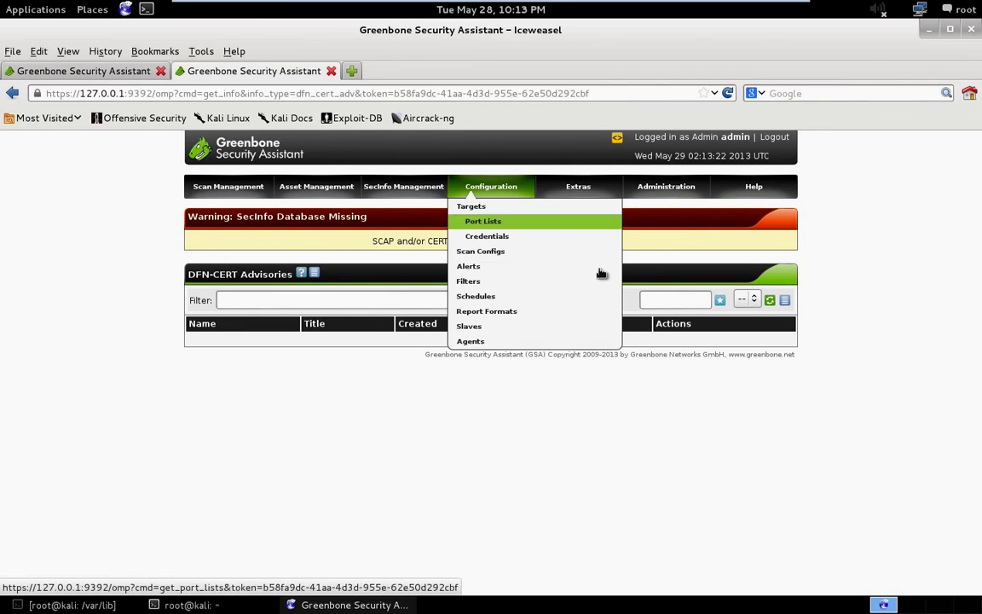
mouse_move(379, 192)
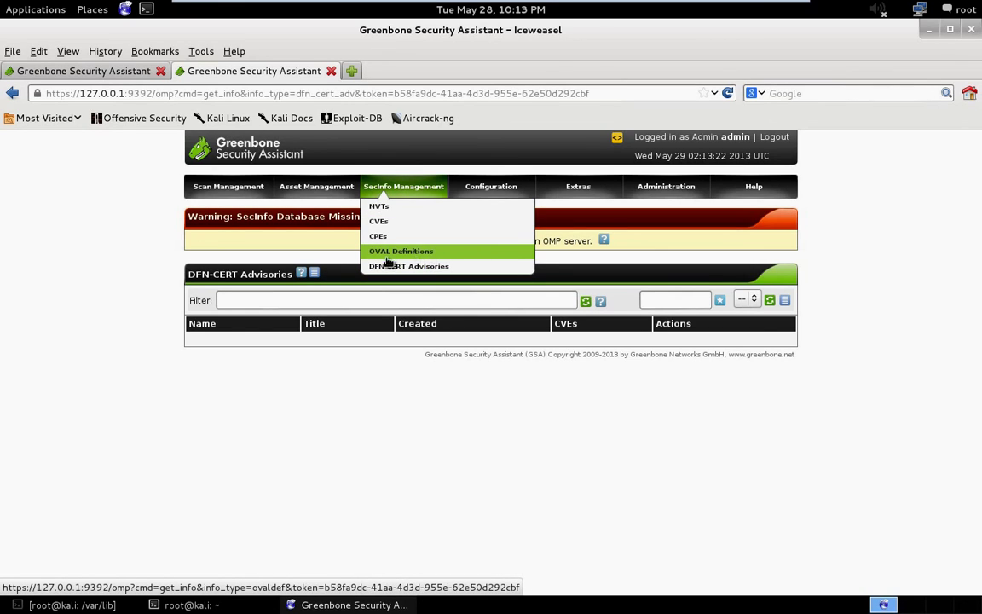
mouse_move(335, 189)
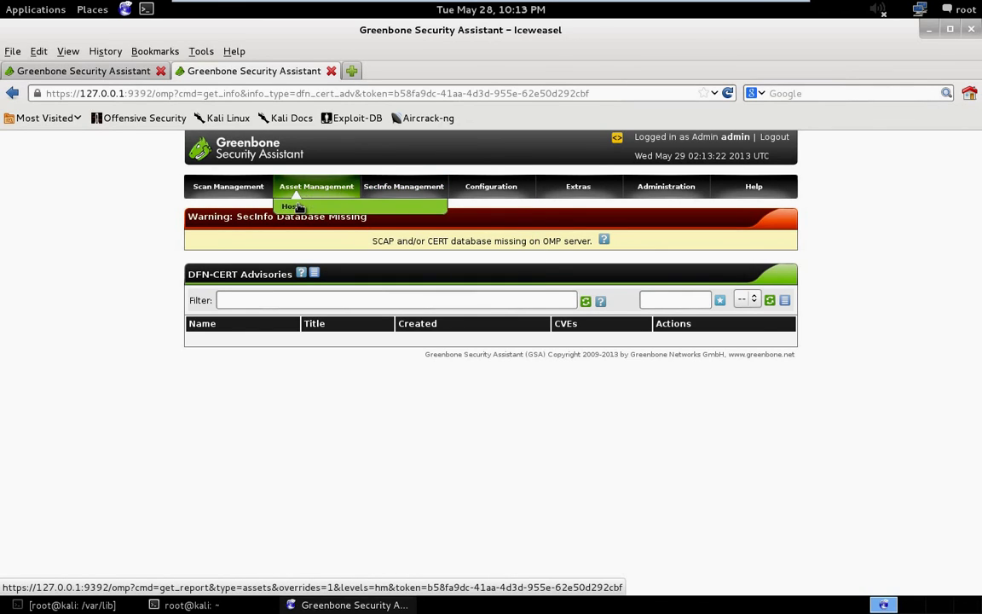
click(297, 207)
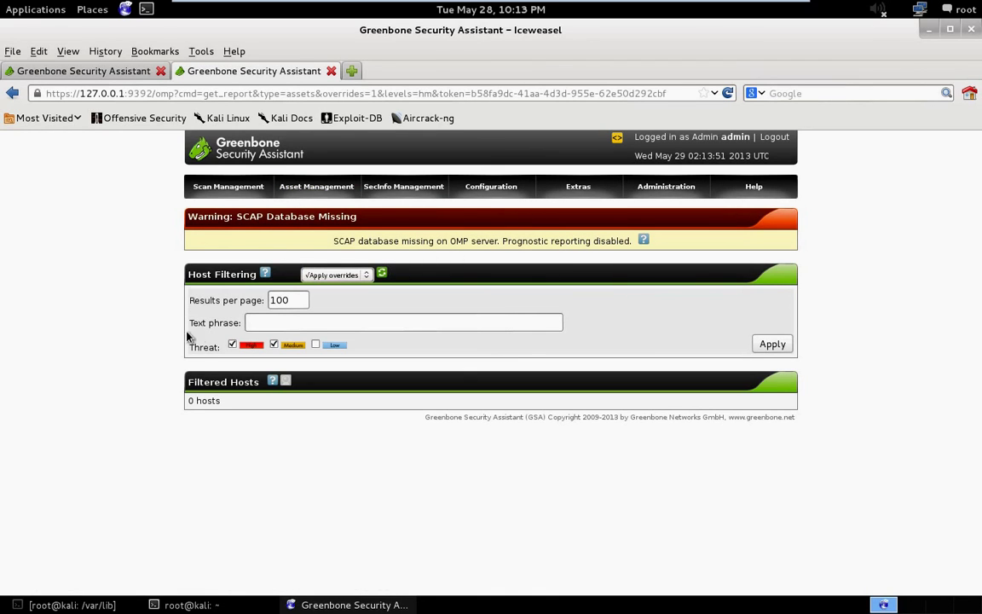
mouse_move(227, 185)
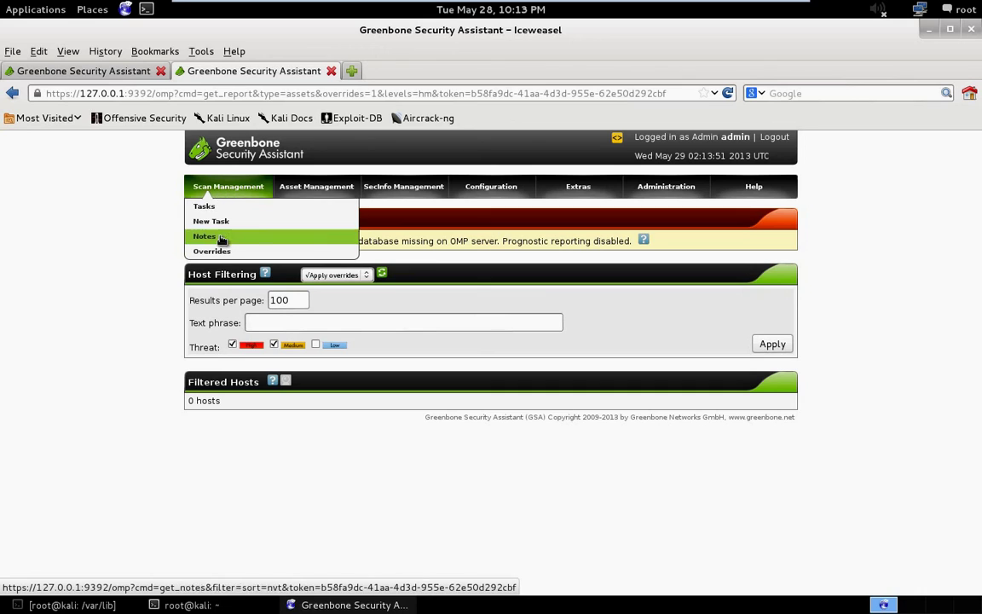
Open the Tasks list showing the finished ACME, Inc. scan task.
click(213, 208)
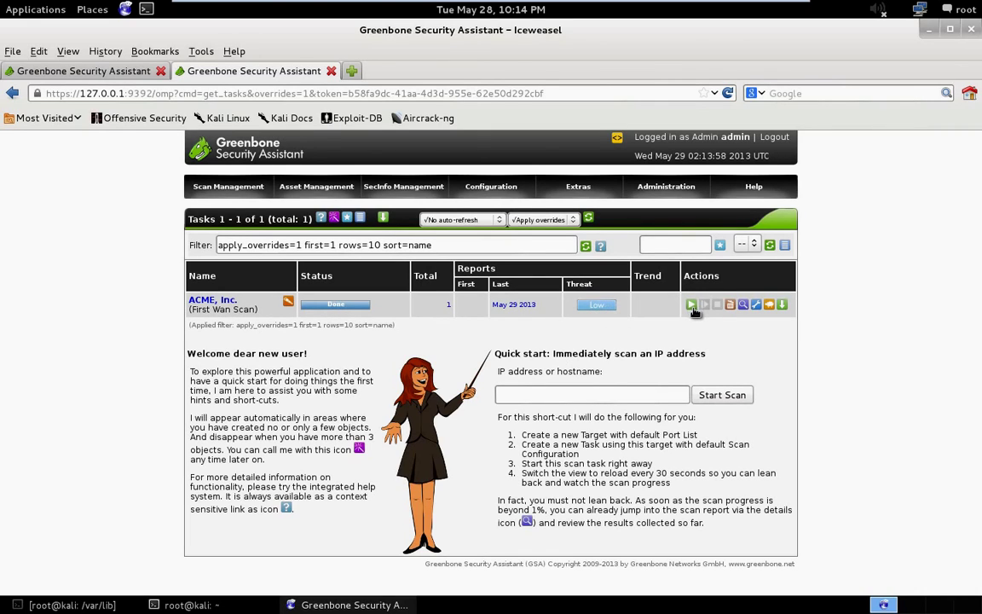
click(743, 305)
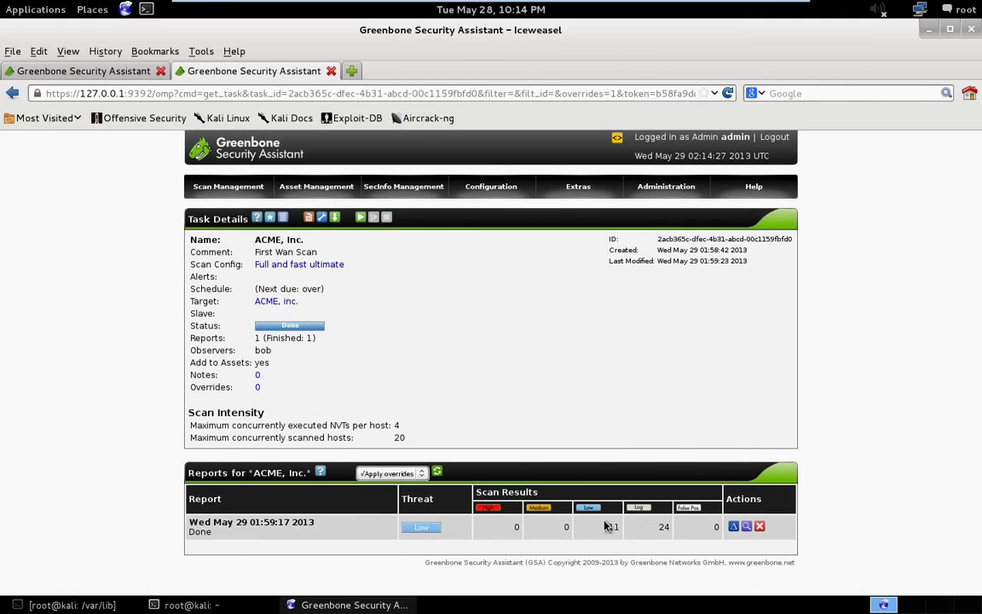
drag(609, 533, 623, 532)
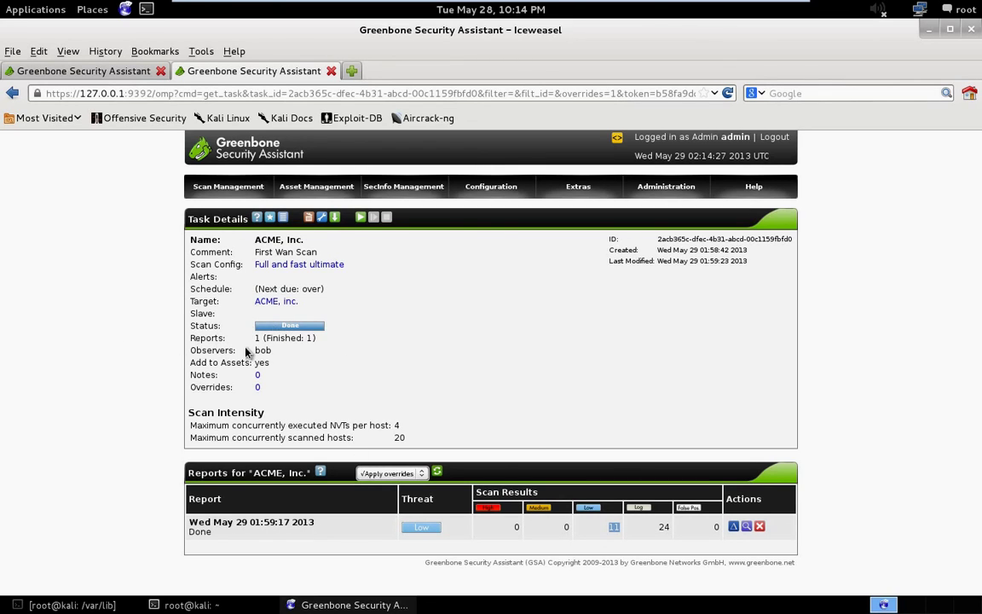
click(12, 93)
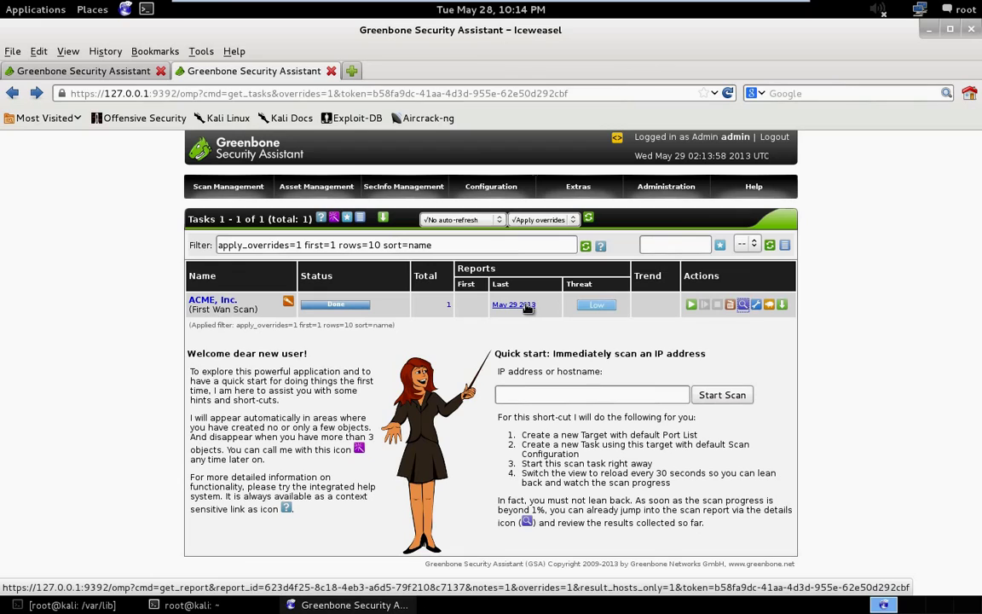
Open the May 29 2013 ACME, Inc. report and review it, leaving the full report format at PDF.
click(525, 306)
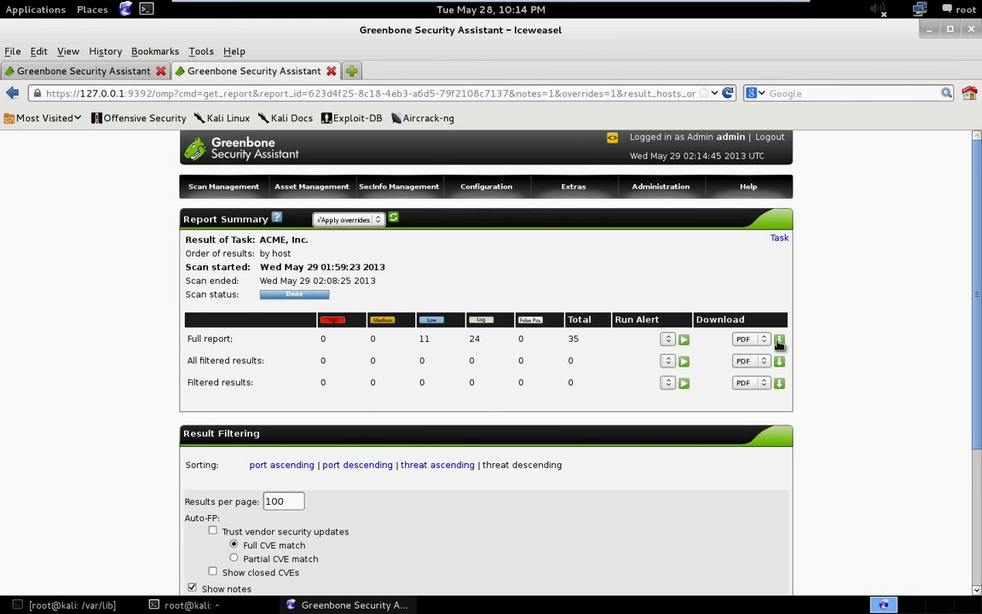
scroll(399, 447, down, 2)
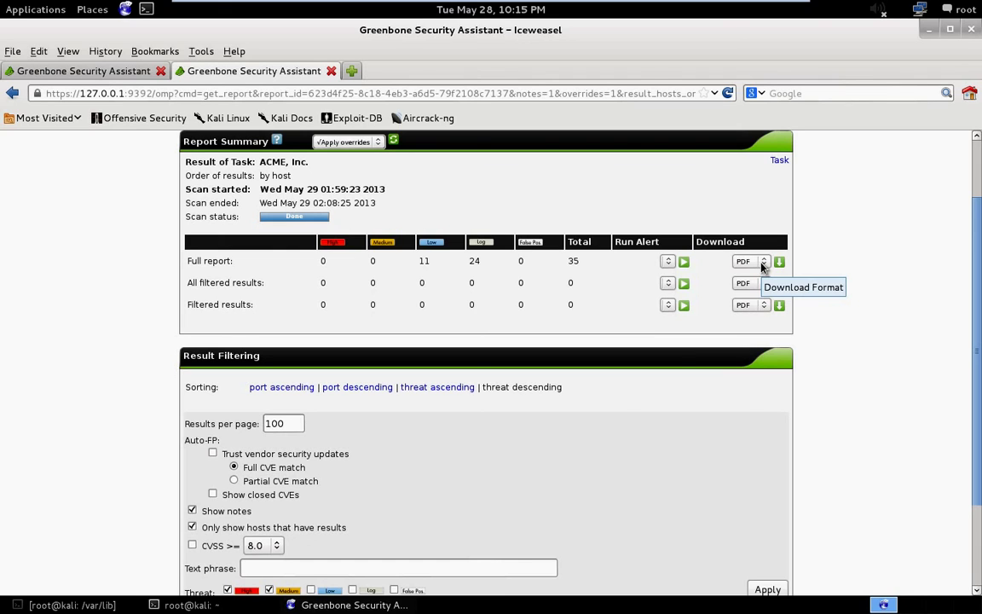
scroll(382, 494, down, 2)
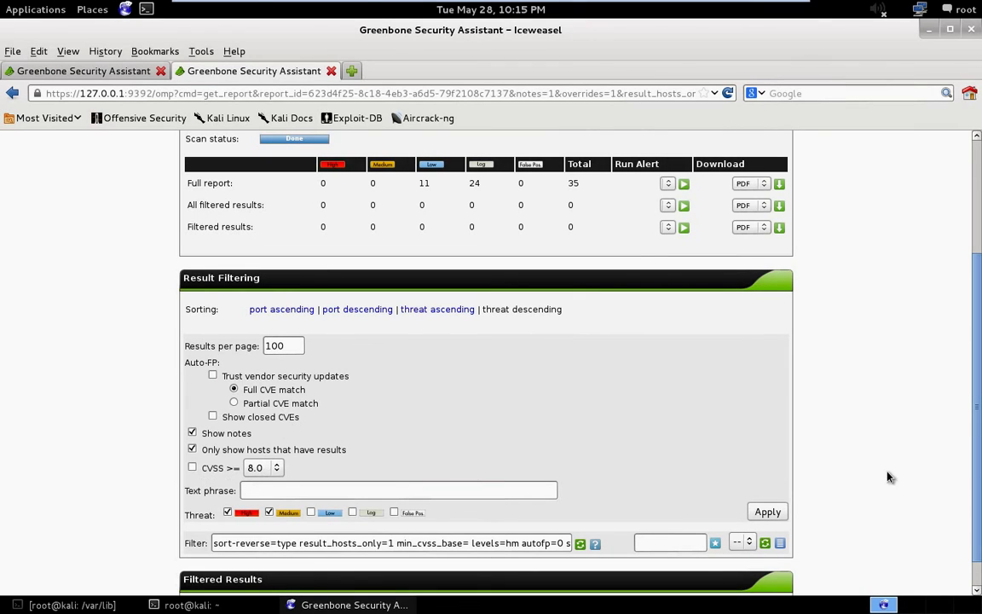
scroll(829, 448, up, 3)
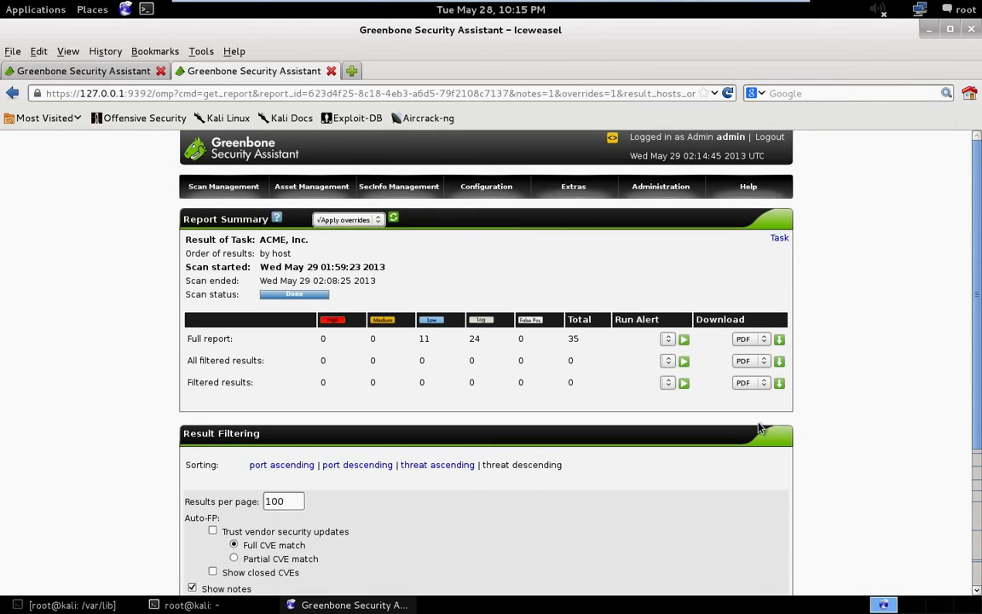
click(763, 341)
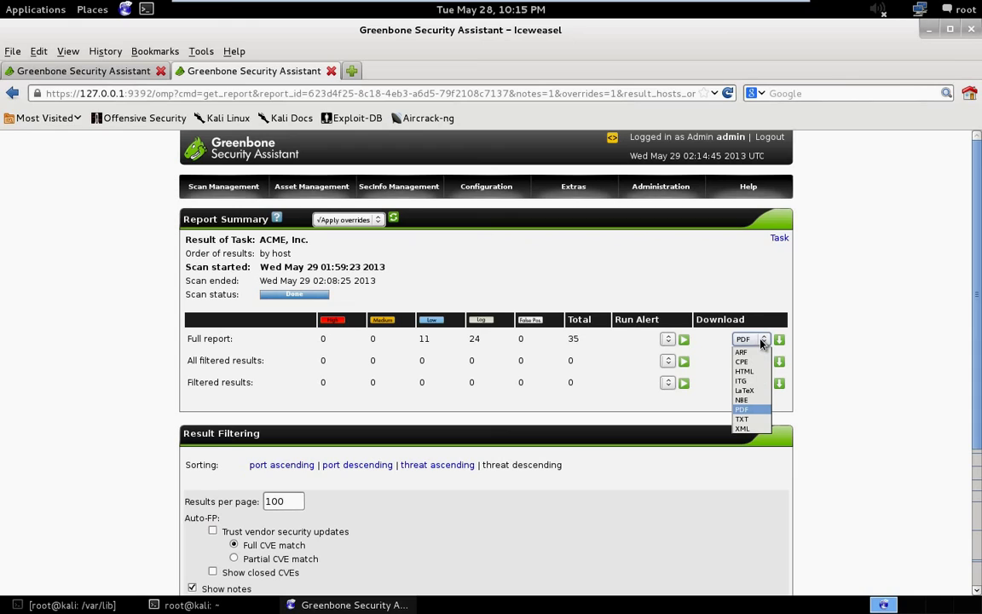
click(763, 342)
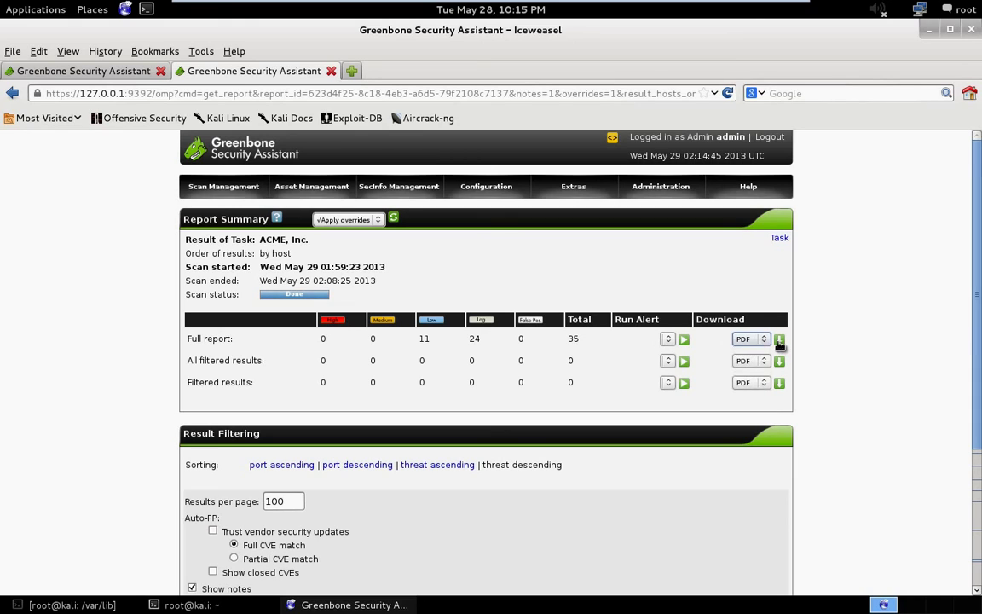
Try downloading the full report as PDF and cancel the empty 0-byte download.
click(779, 341)
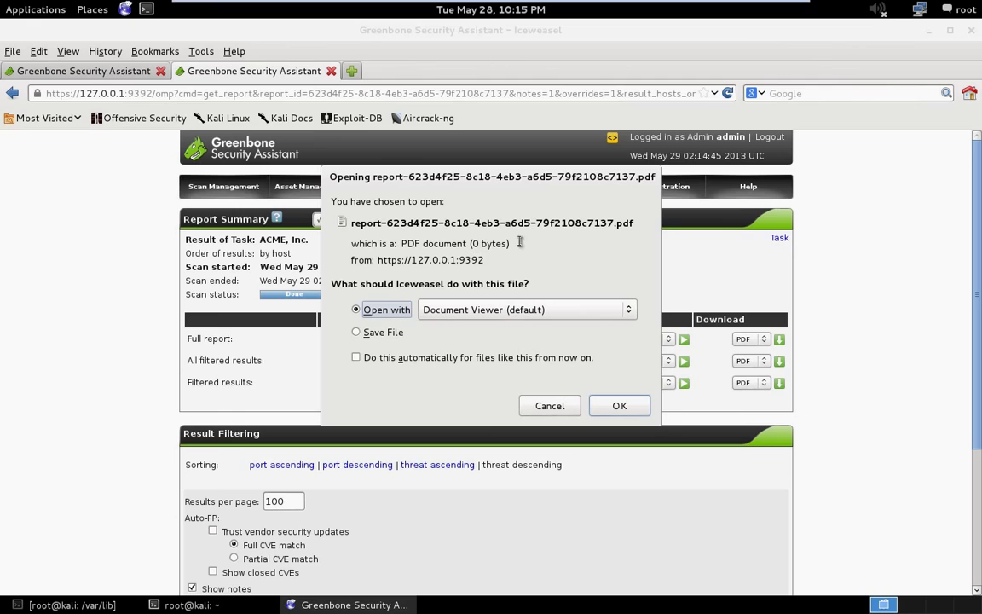
drag(510, 245, 452, 245)
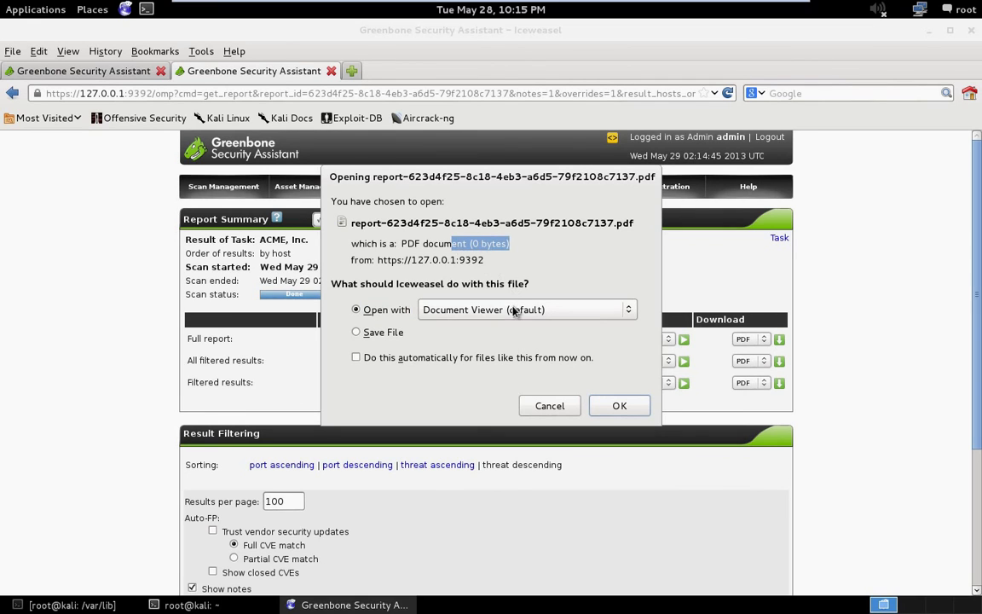
click(556, 408)
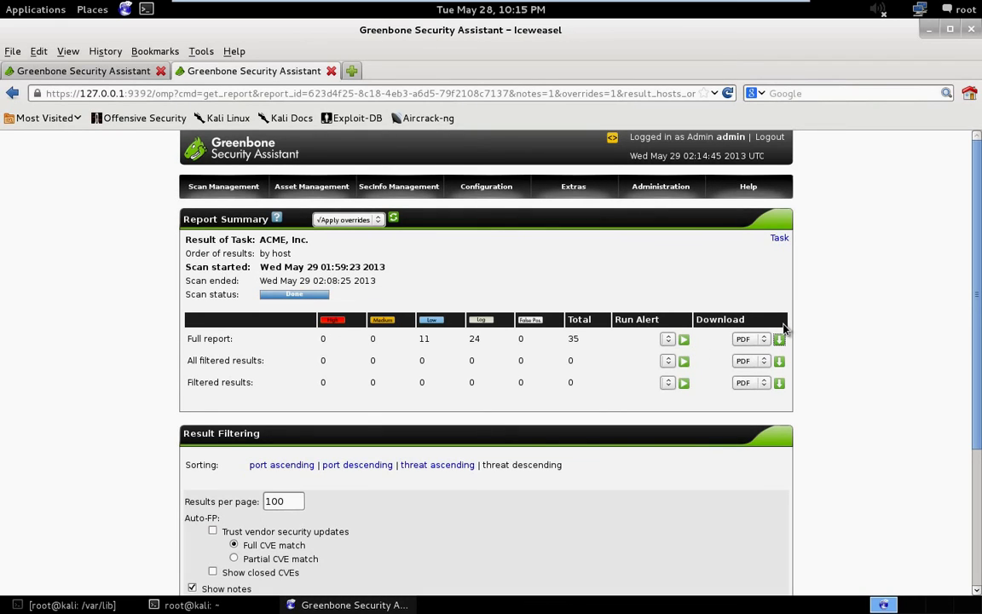
Download the full report as HTML and open it in Iceweasel.
click(750, 340)
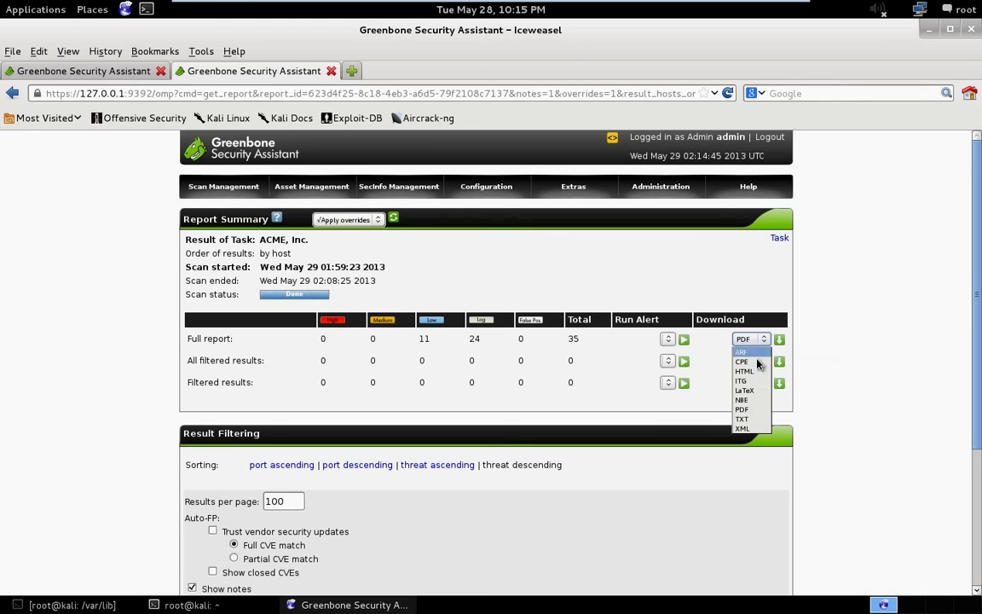
click(755, 372)
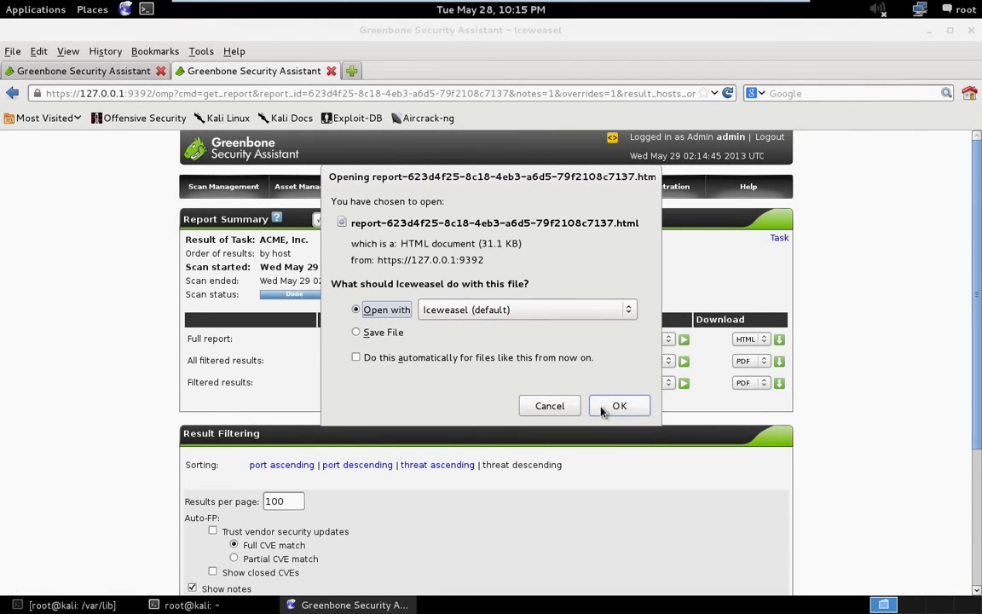
click(622, 407)
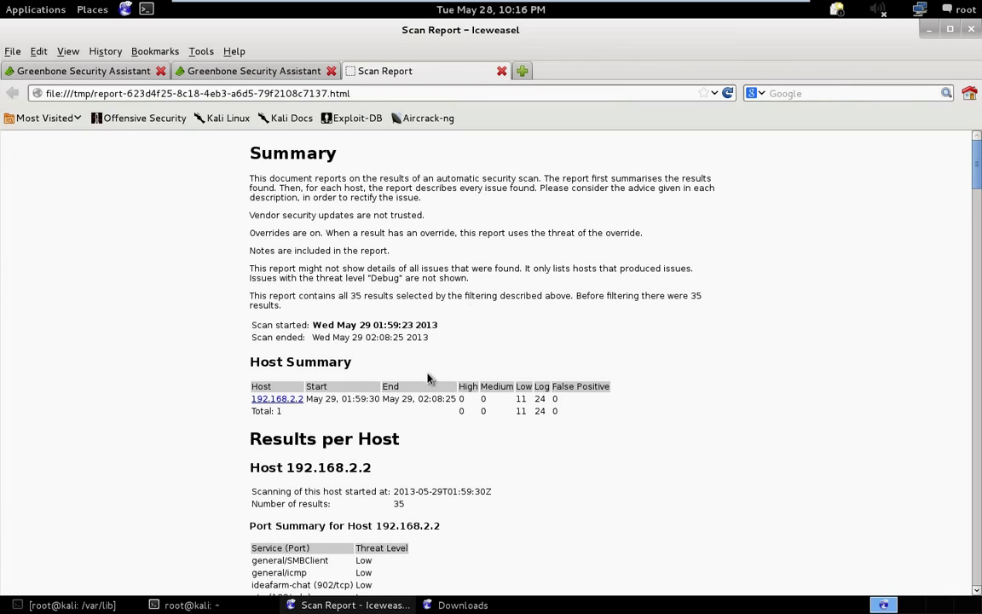
Jump to the results for host 192.168.2.2 and highlight its 24 log and 0 false positives.
scroll(418, 415, down, 8)
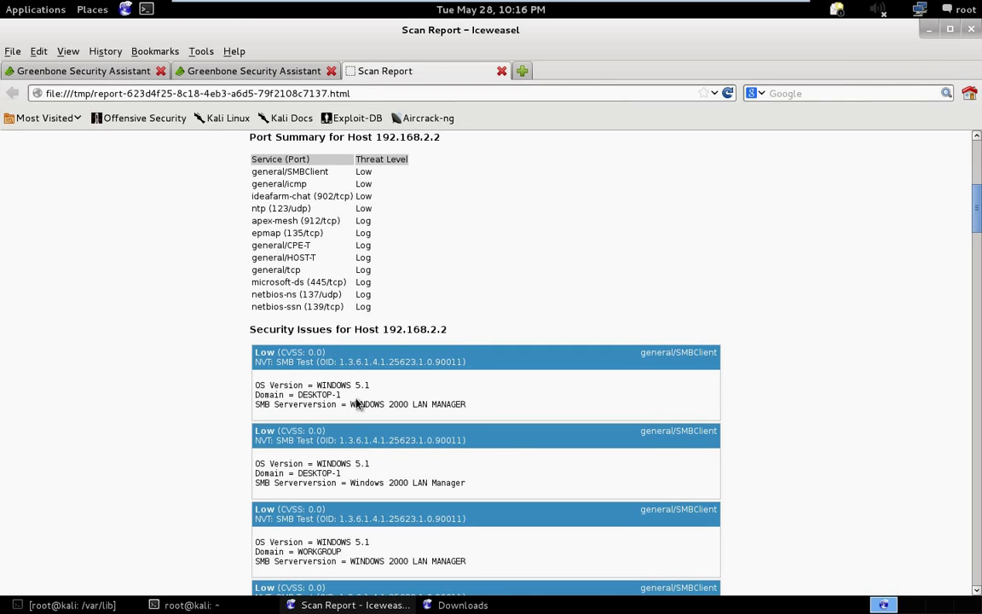
scroll(357, 404, up, 6)
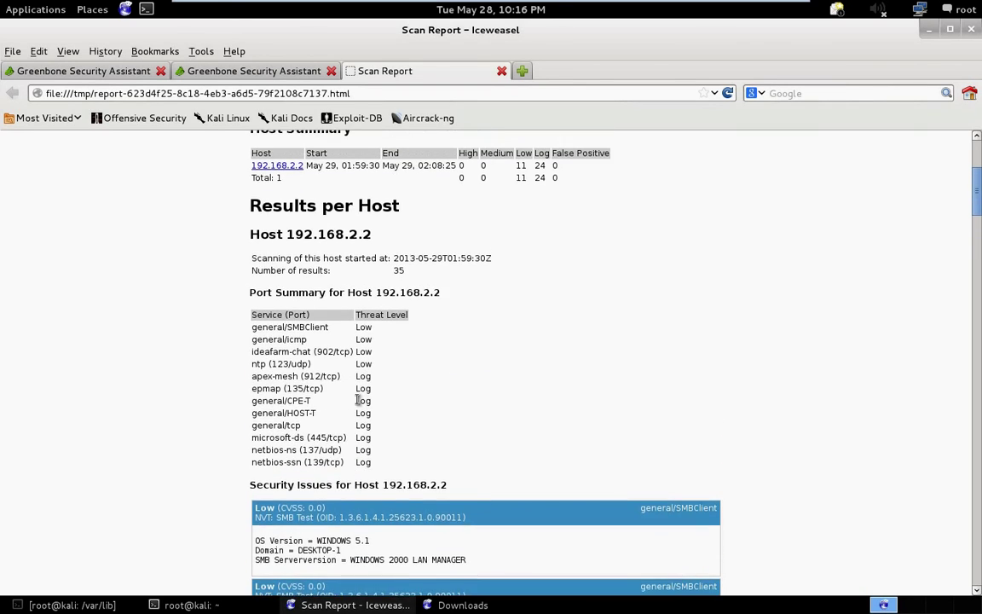
scroll(357, 404, up, 2)
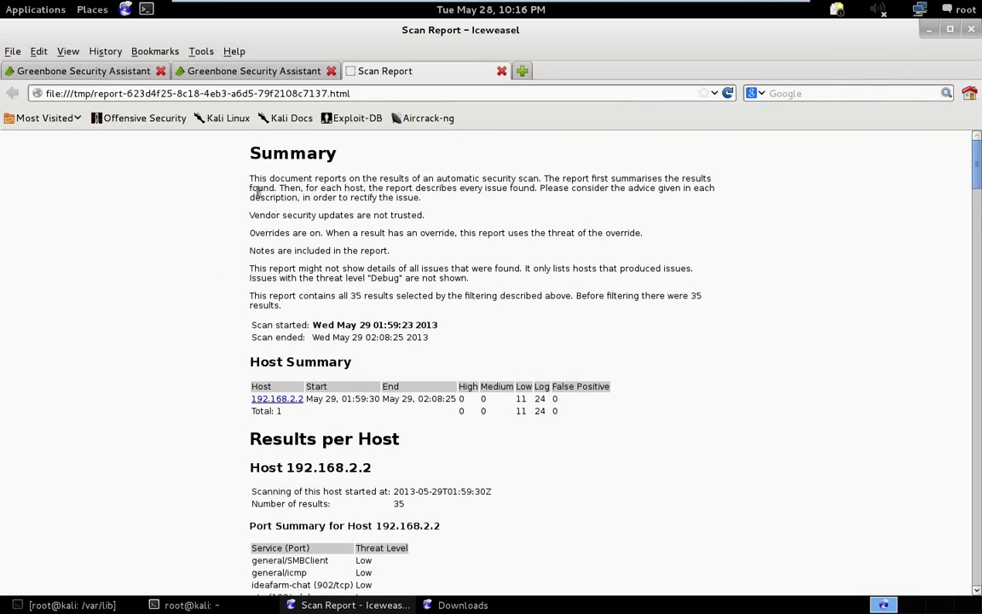
scroll(381, 351, down, 2)
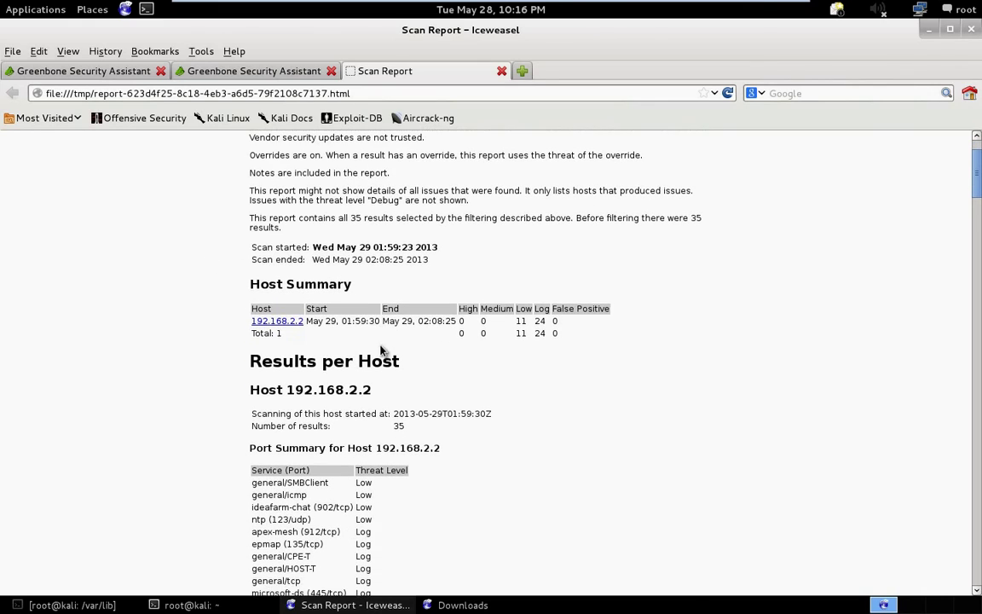
click(265, 319)
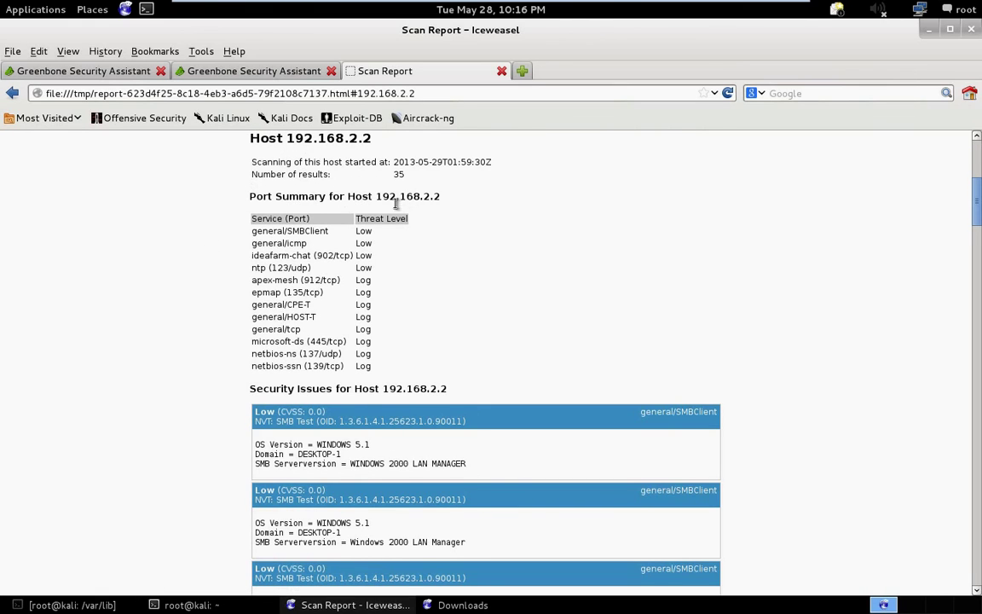
scroll(358, 183, up, 5)
scroll(333, 268, down, 1)
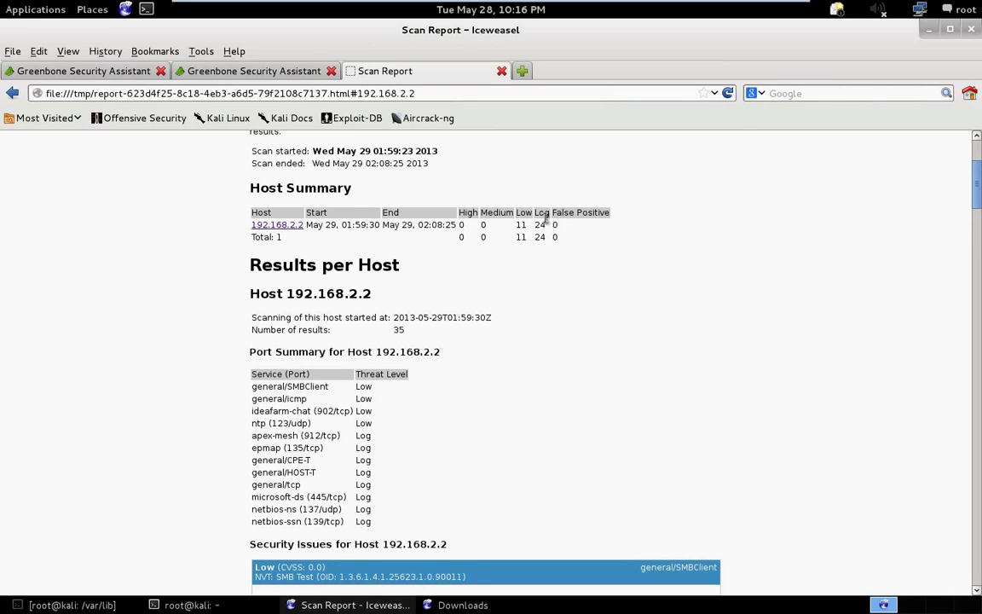
drag(570, 226, 546, 225)
Highlight the netbios-ns, netbios-ssn, microsoft-ds 445/tcp and general/icmp rows and the Threat Level column.
scroll(494, 369, down, 1)
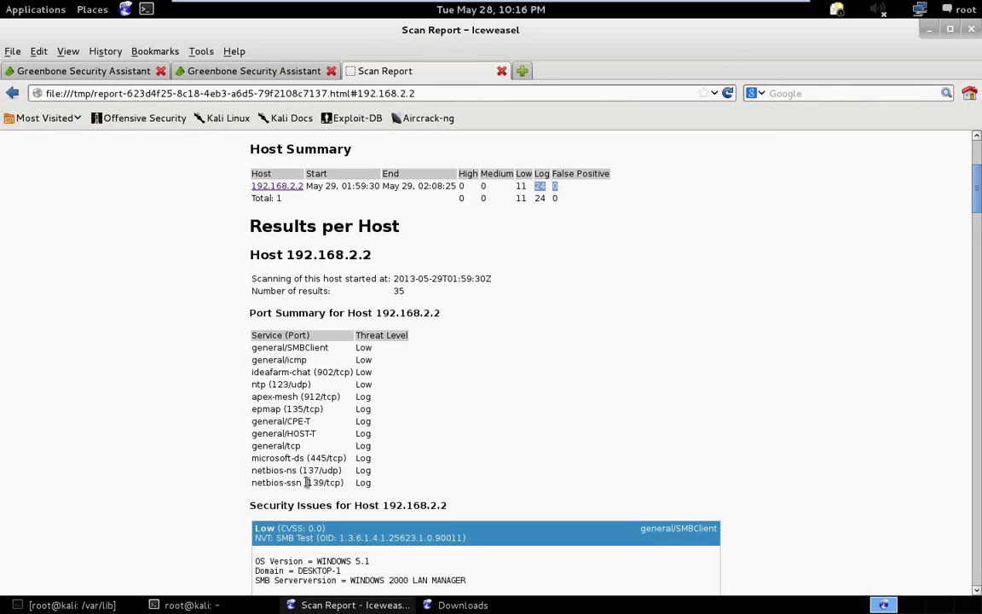
scroll(320, 481, down, 1)
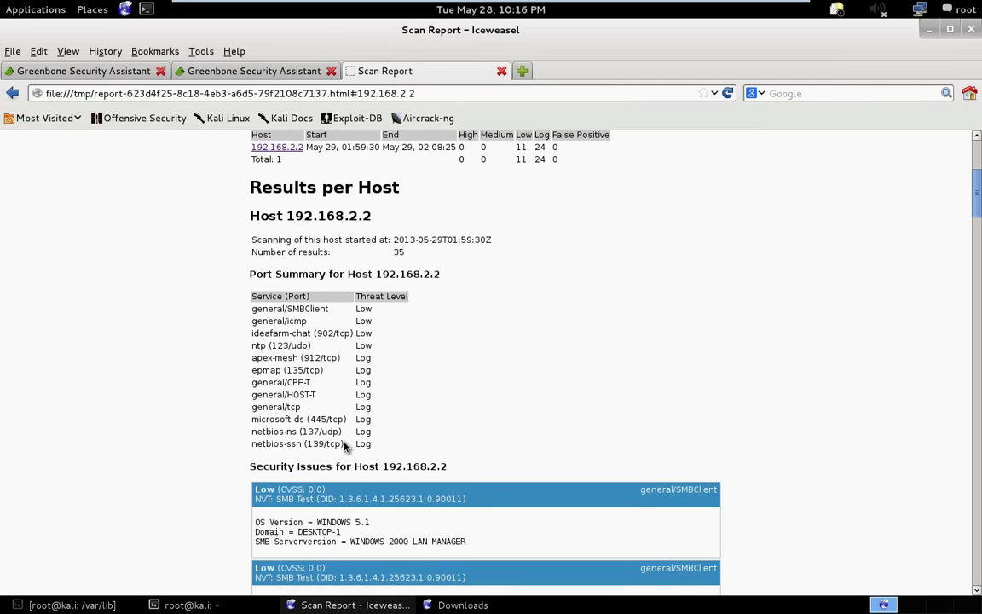
drag(343, 444, 249, 435)
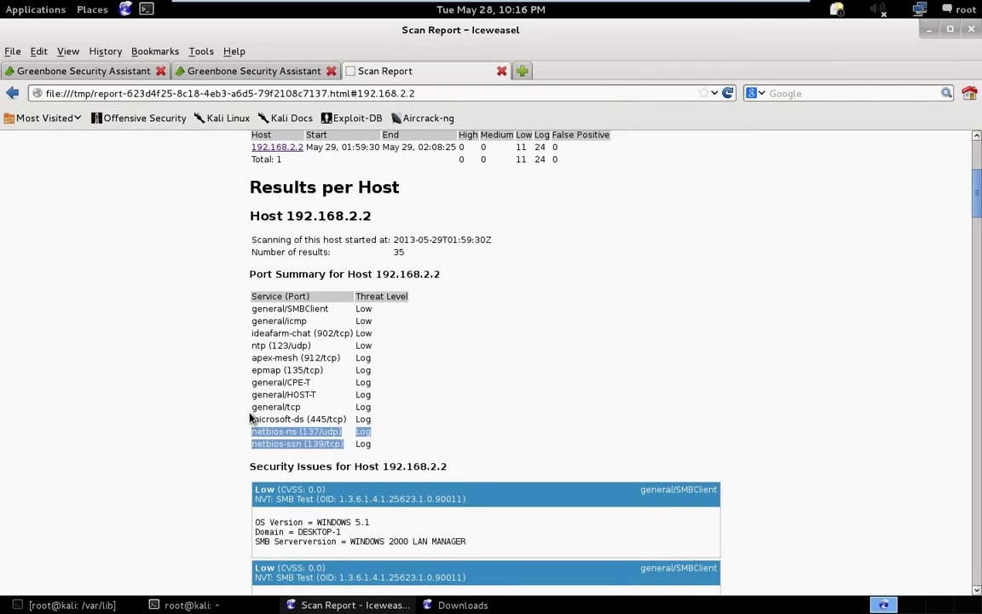
drag(308, 419, 362, 420)
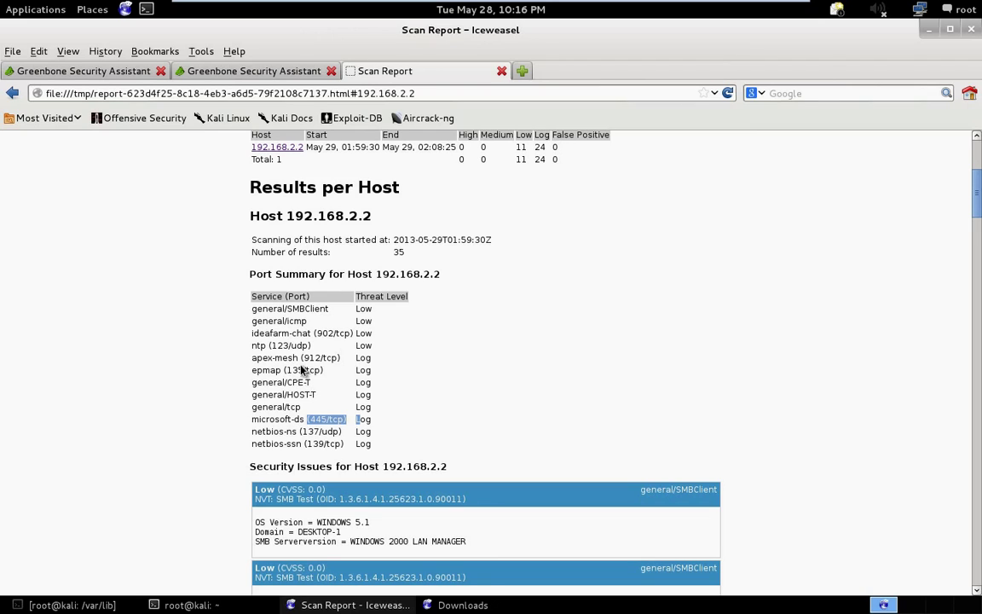
triple_click(309, 322)
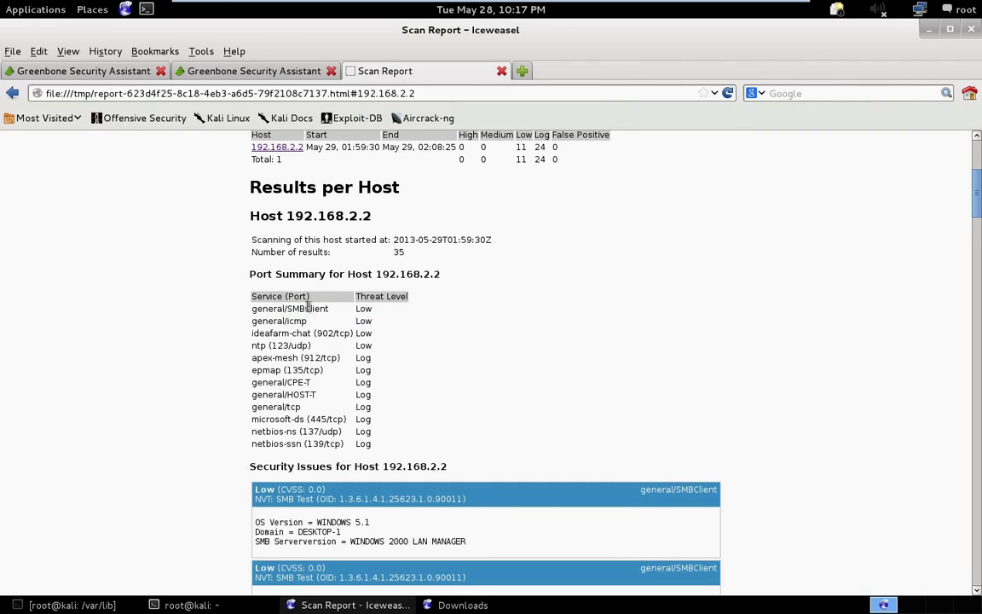
drag(309, 298, 244, 312)
click(245, 312)
scroll(232, 315, down, 3)
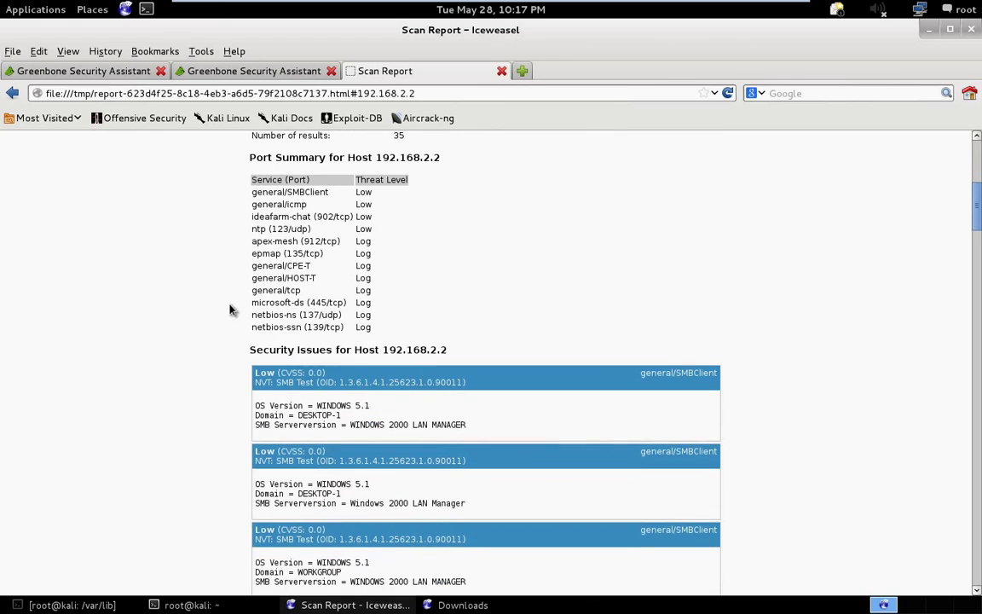
Highlight the first SMB result's OS Version and Serverversion lines while reading.
scroll(271, 336, down, 2)
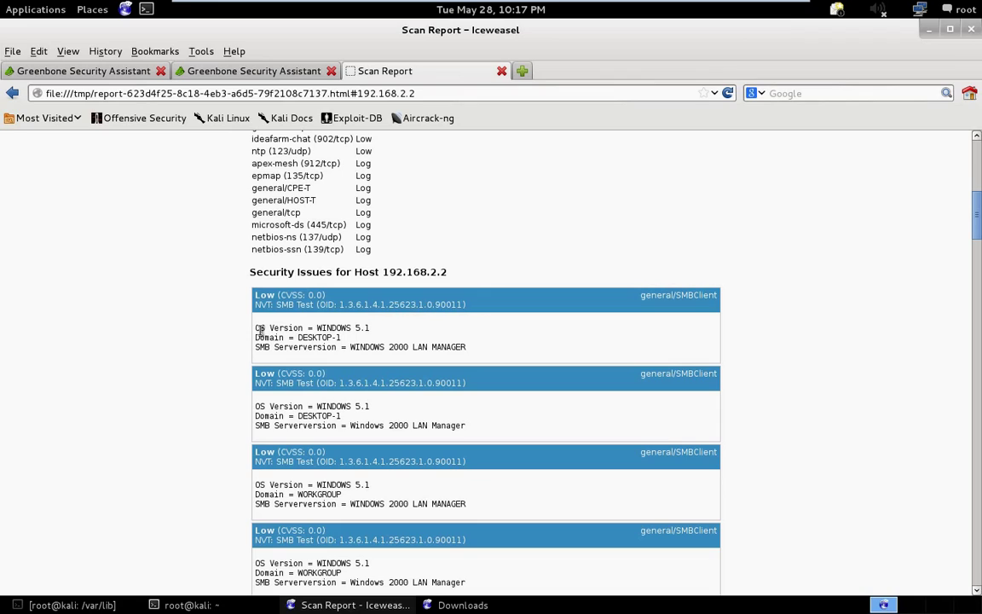
drag(260, 331, 299, 338)
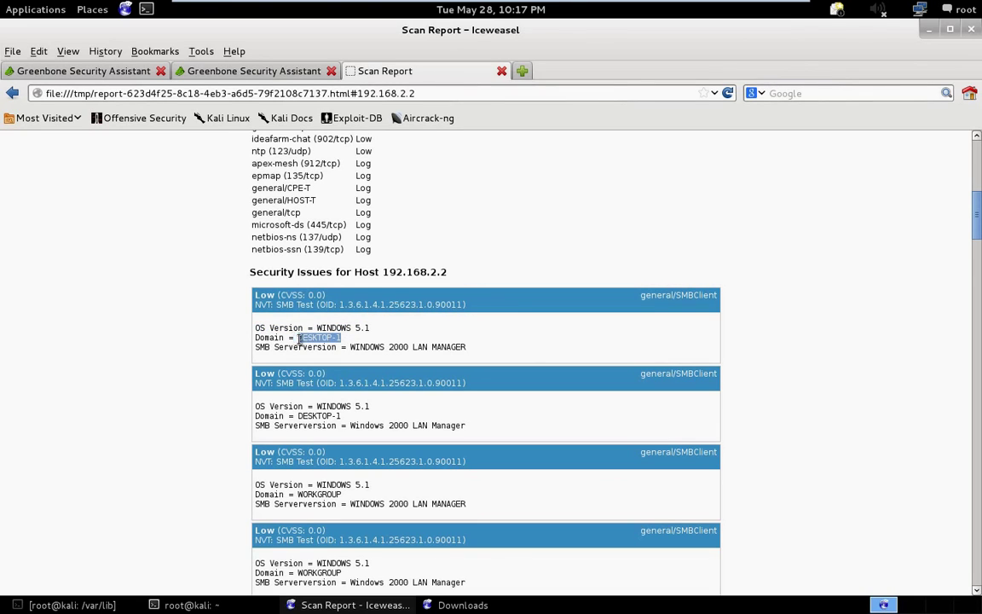
click(351, 347)
triple_click(392, 347)
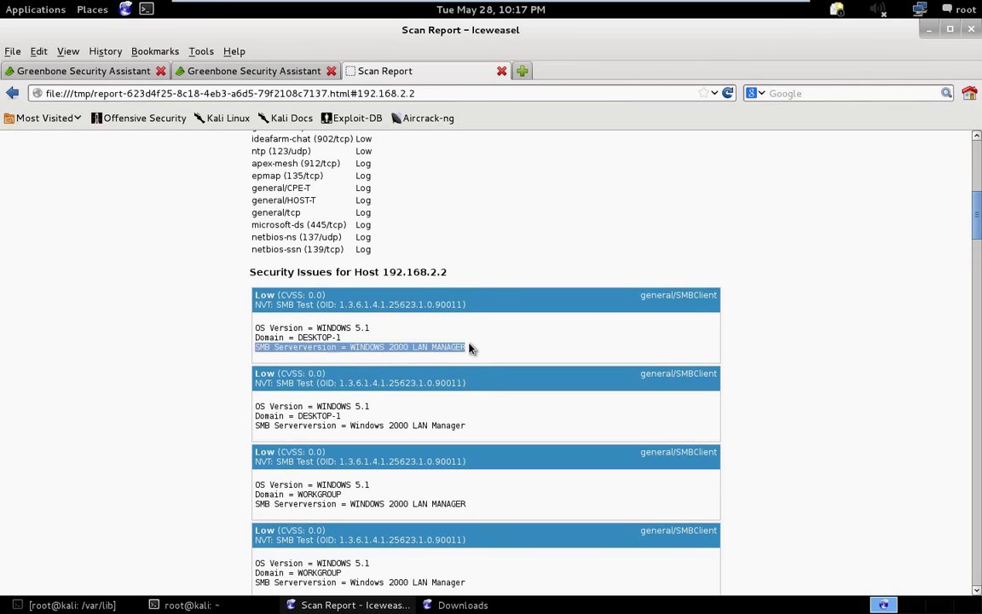
click(467, 347)
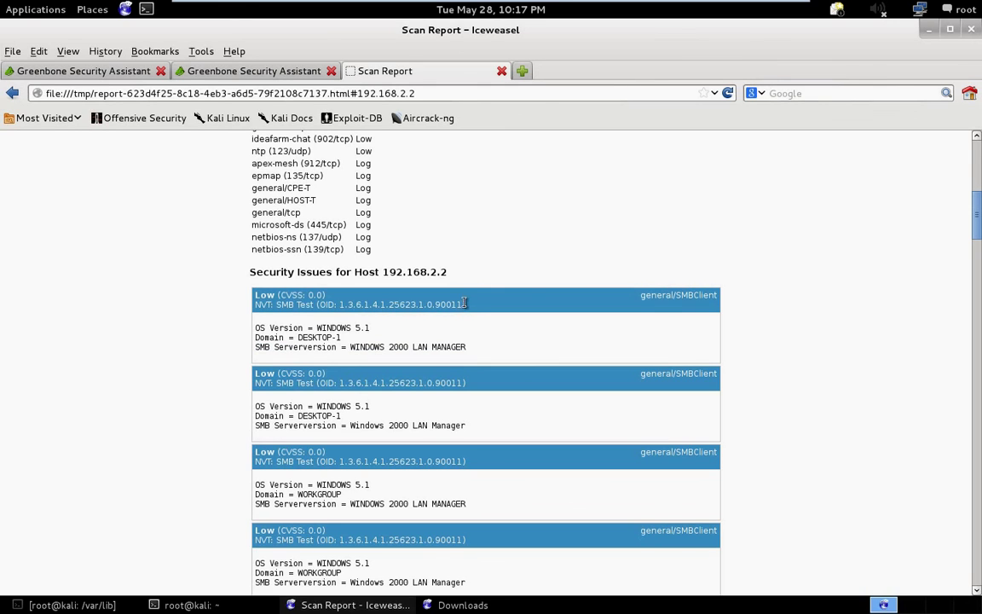
Read the Record route result, highlighting the route sentence and destination 192.168.2.2.
scroll(469, 341, down, 2)
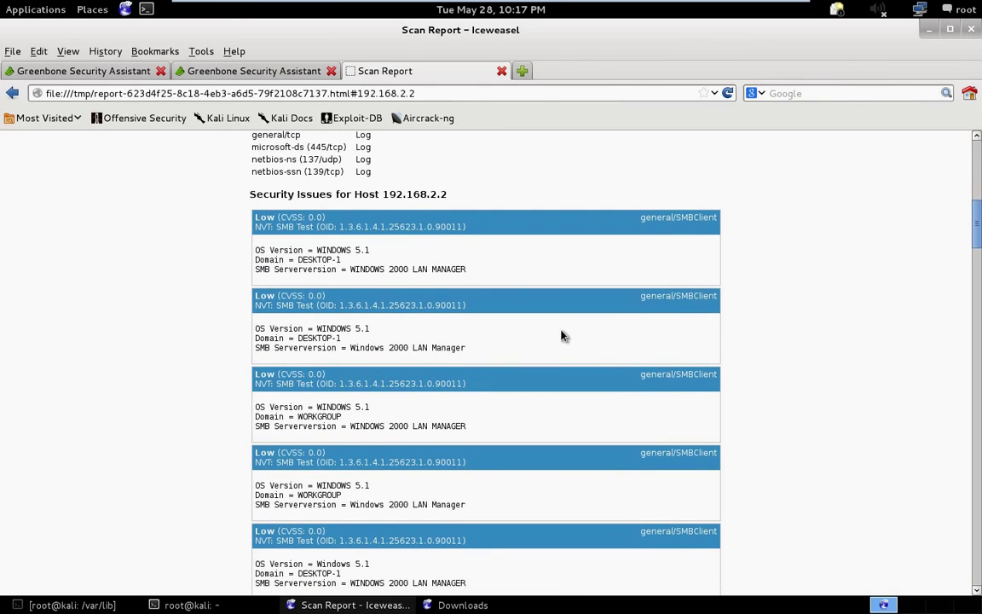
scroll(501, 318, down, 3)
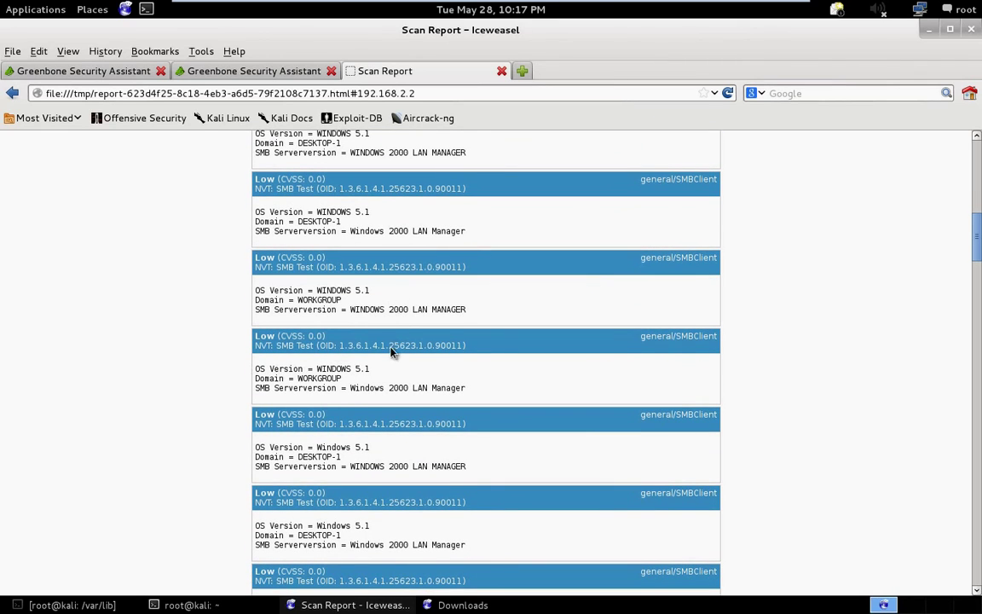
scroll(395, 350, down, 5)
scroll(370, 411, down, 2)
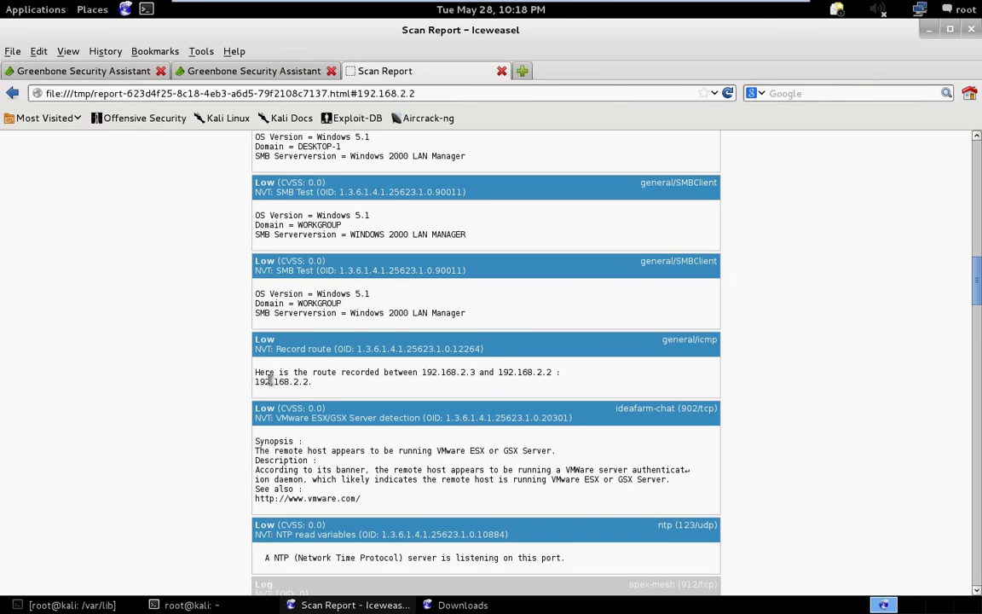
drag(259, 372, 559, 373)
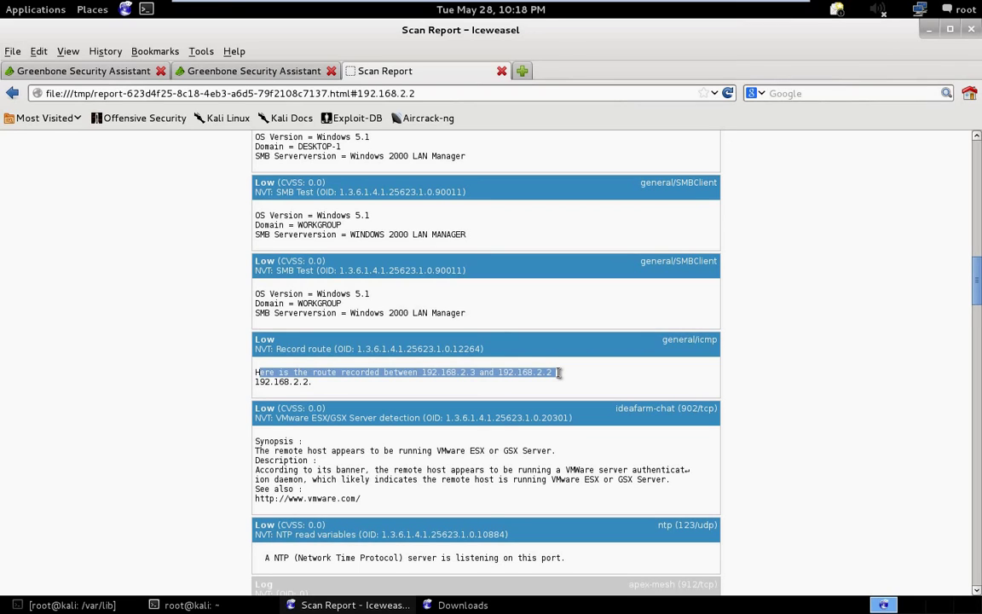
click(559, 373)
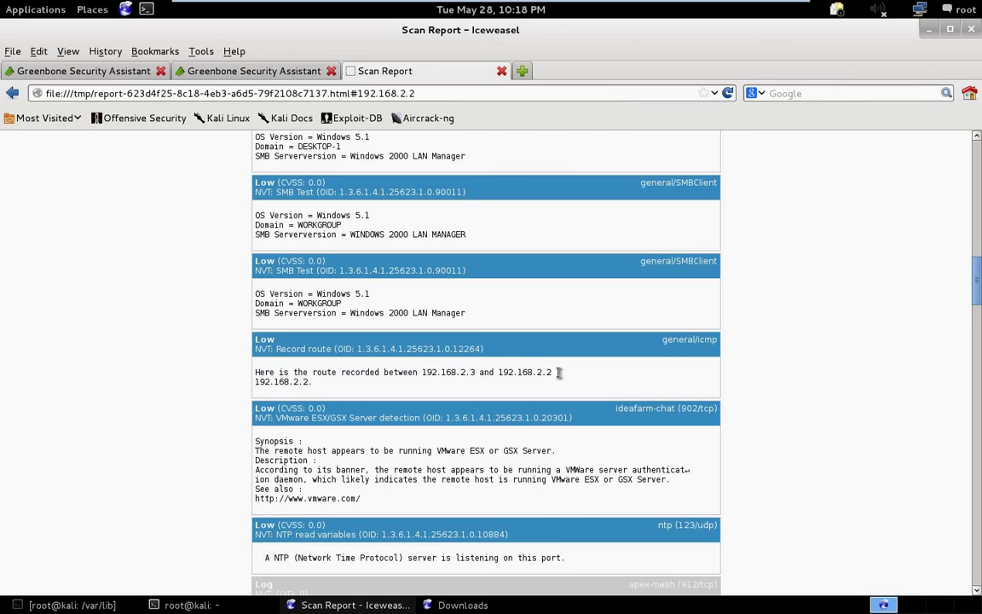
drag(559, 373, 503, 373)
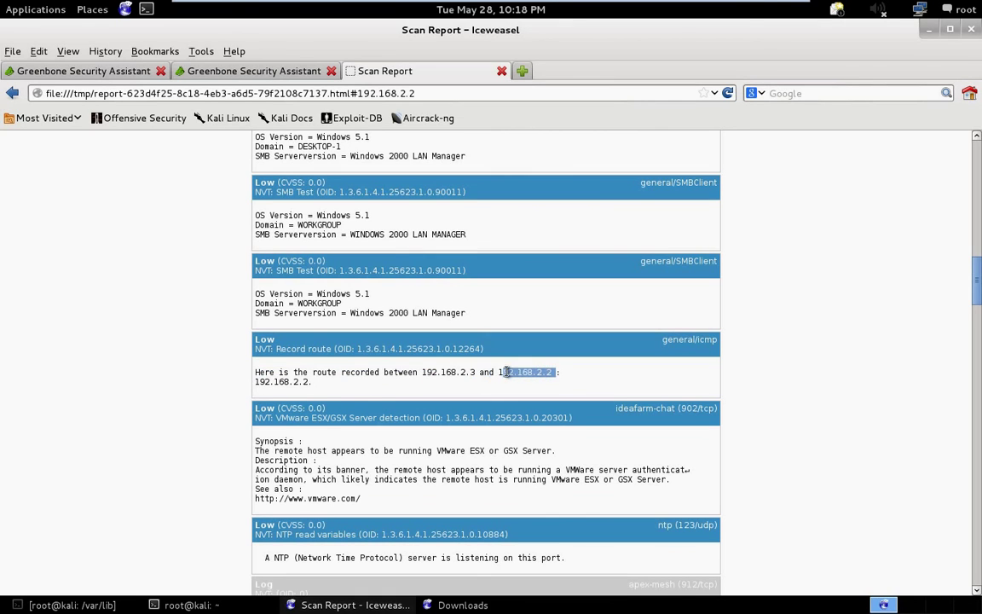
Scroll to the NTP entry and highlight its Low (CVSS: 0.0) severity.
scroll(256, 443, down, 2)
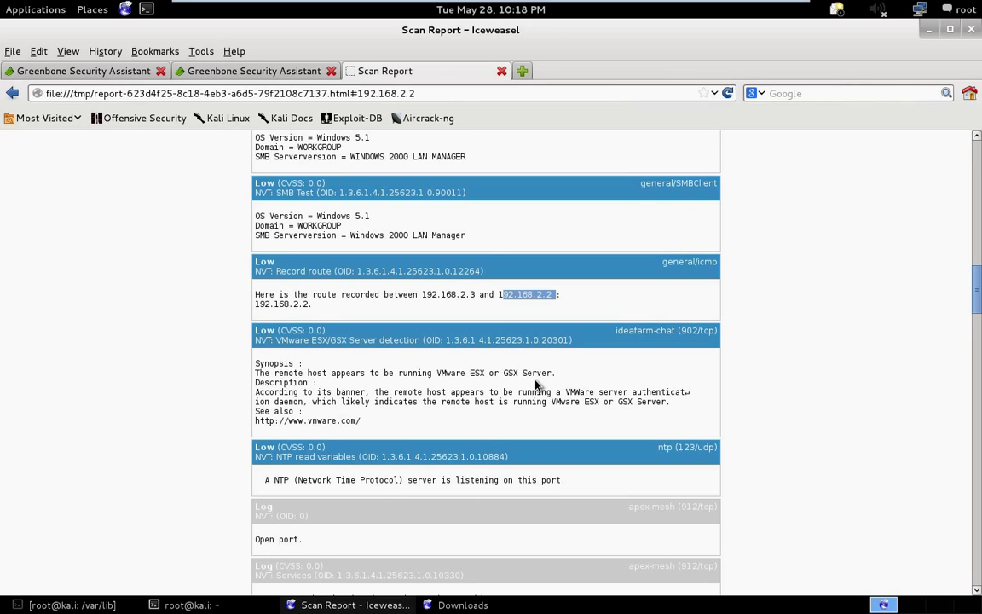
scroll(536, 385, down, 1)
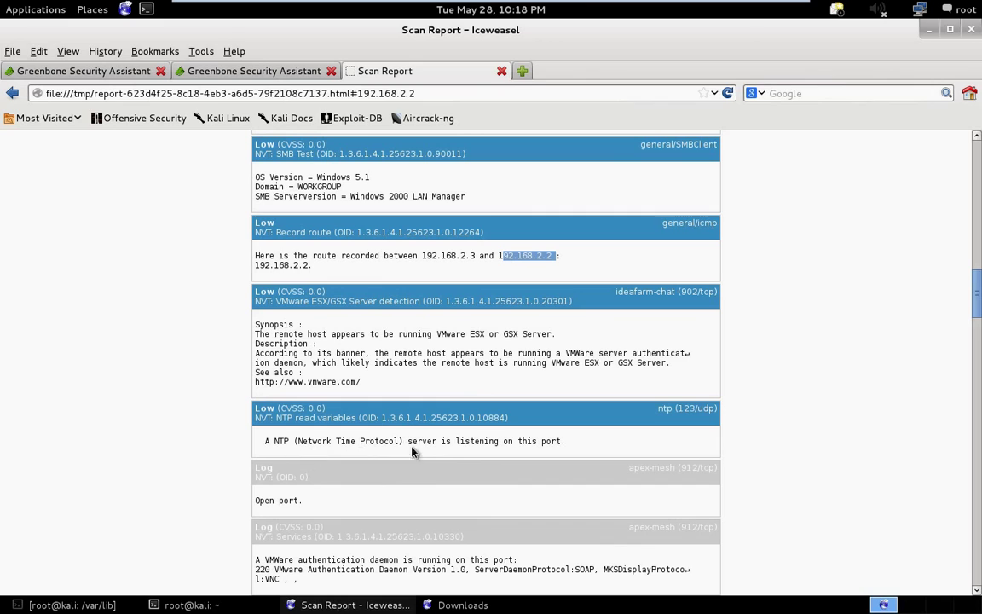
scroll(529, 456, down, 2)
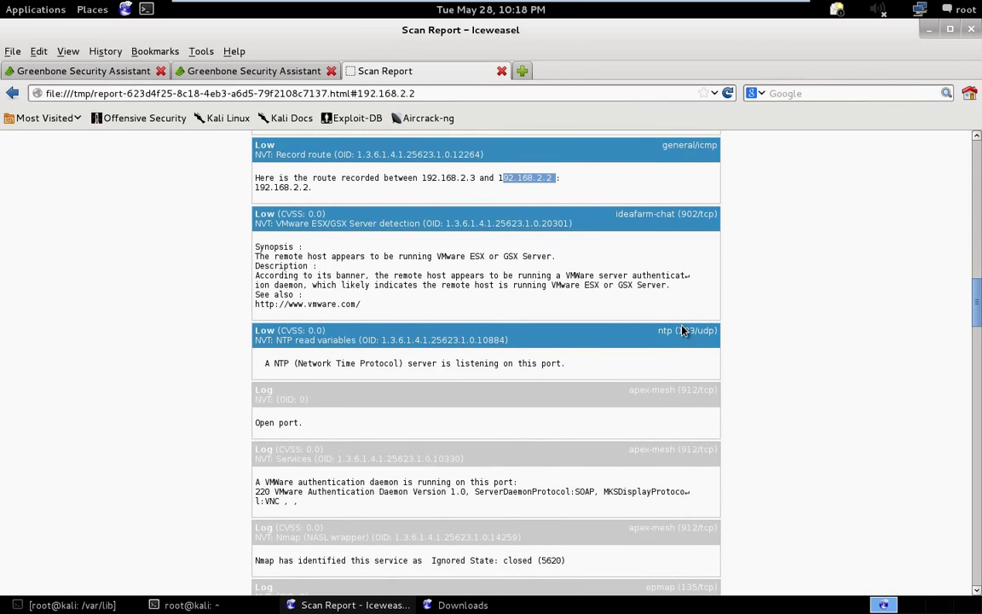
triple_click(721, 333)
click(715, 333)
triple_click(653, 331)
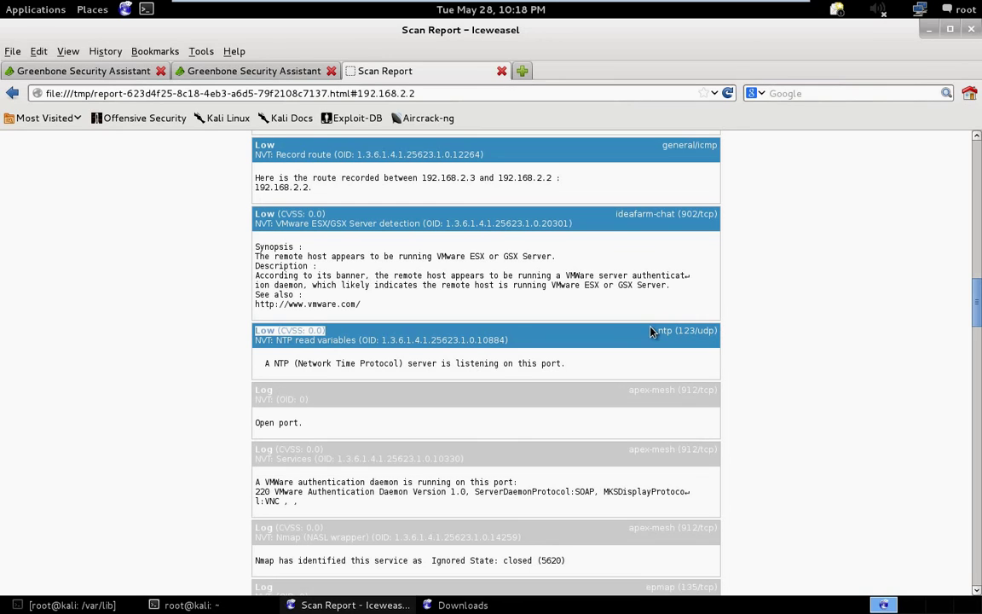
Highlight the VMware authentication daemon description and the Host Summary's open TCP ports.
scroll(197, 561, down, 5)
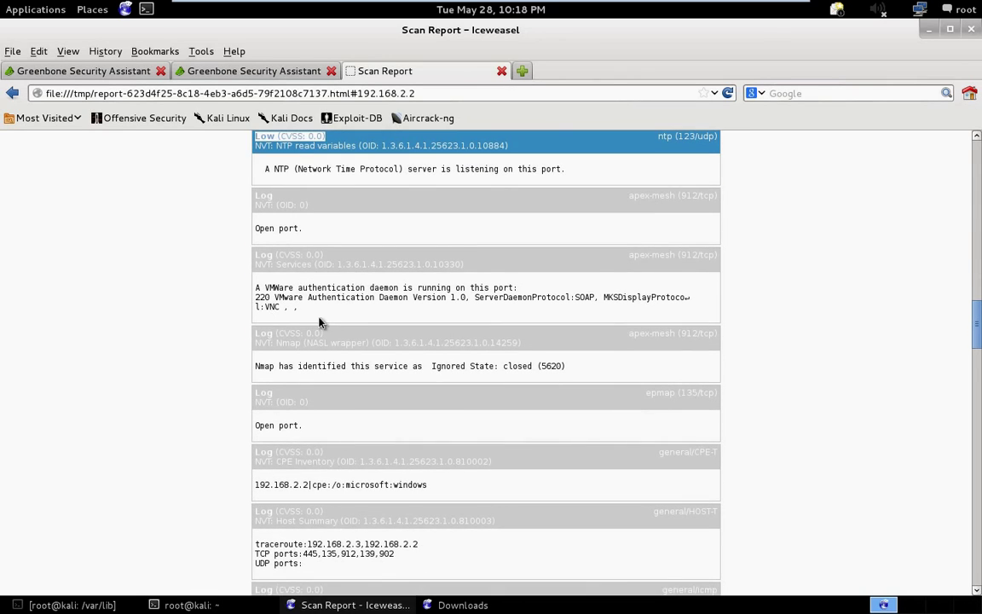
drag(262, 289, 503, 297)
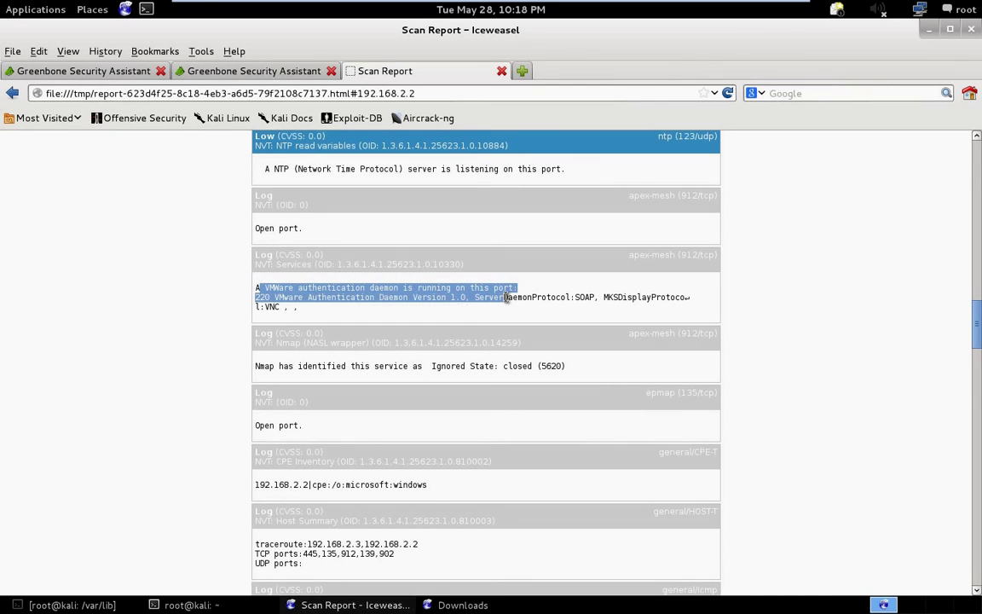
scroll(422, 403, down, 4)
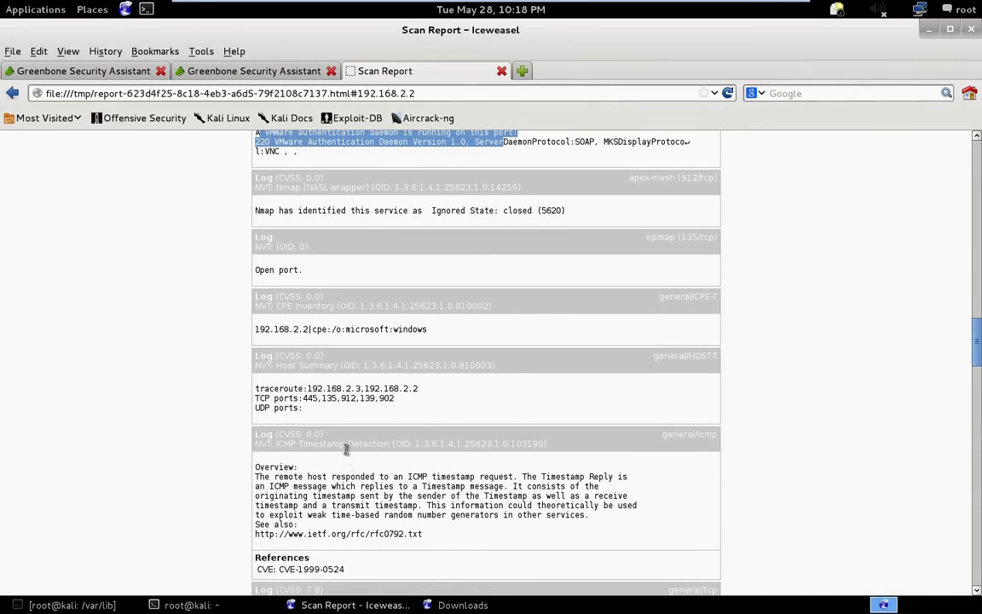
drag(311, 416, 287, 386)
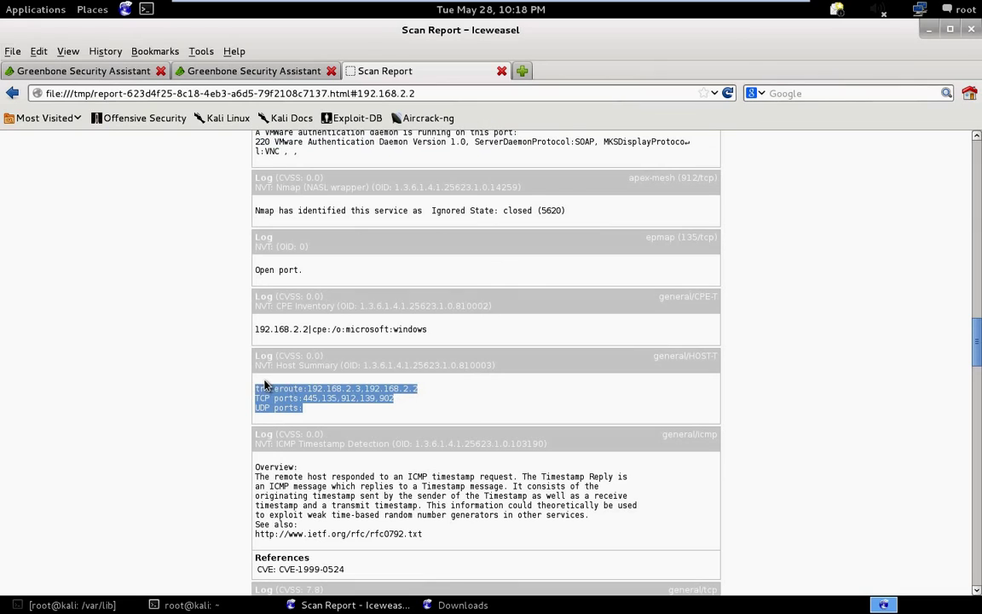
click(384, 394)
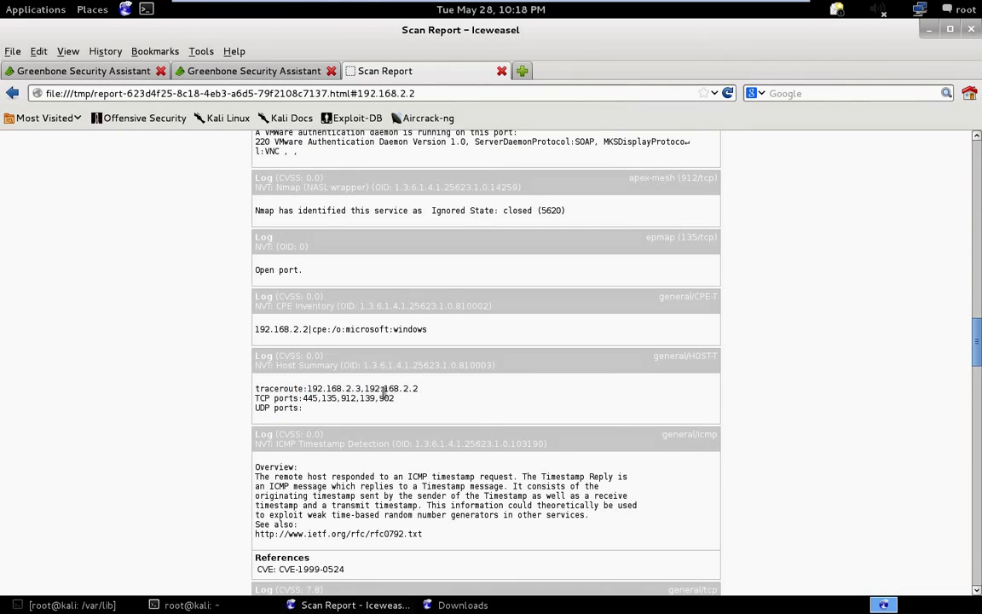
drag(394, 399, 302, 398)
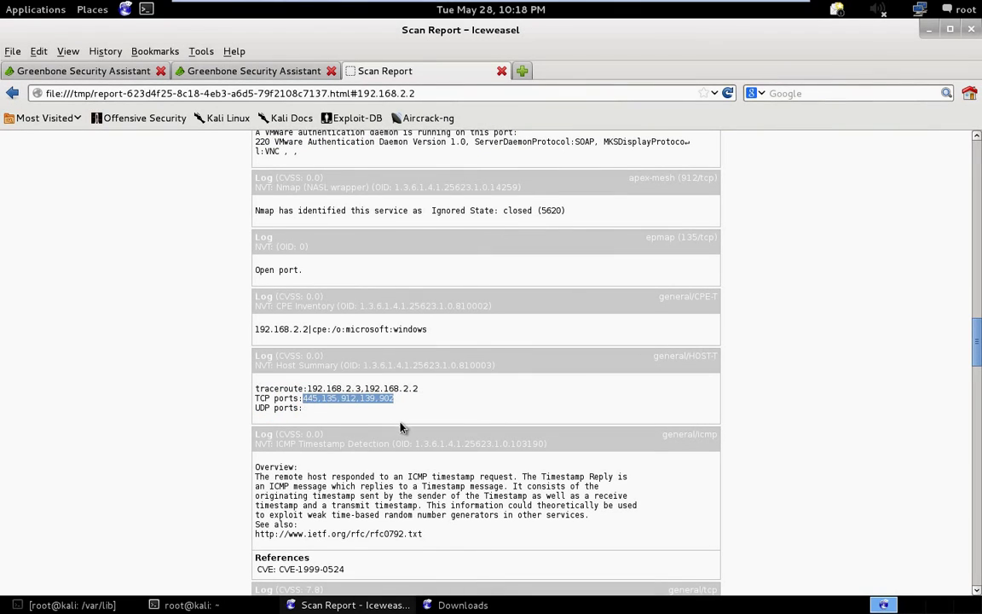
Read the ICMP Timestamp Detection overview down to the OS fingerprint.
scroll(358, 489, down, 2)
scroll(363, 471, down, 1)
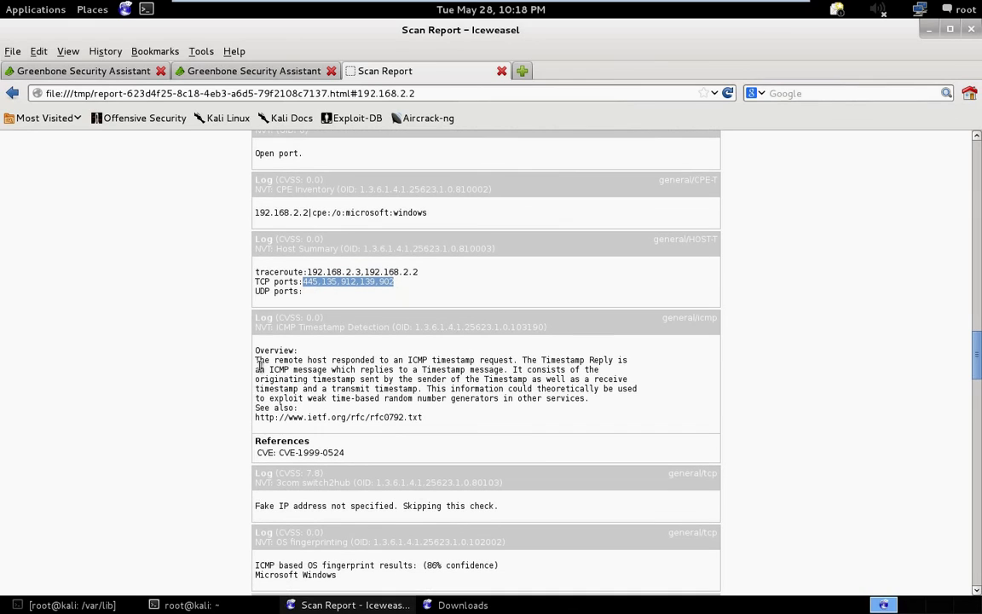
drag(274, 370, 440, 331)
click(439, 331)
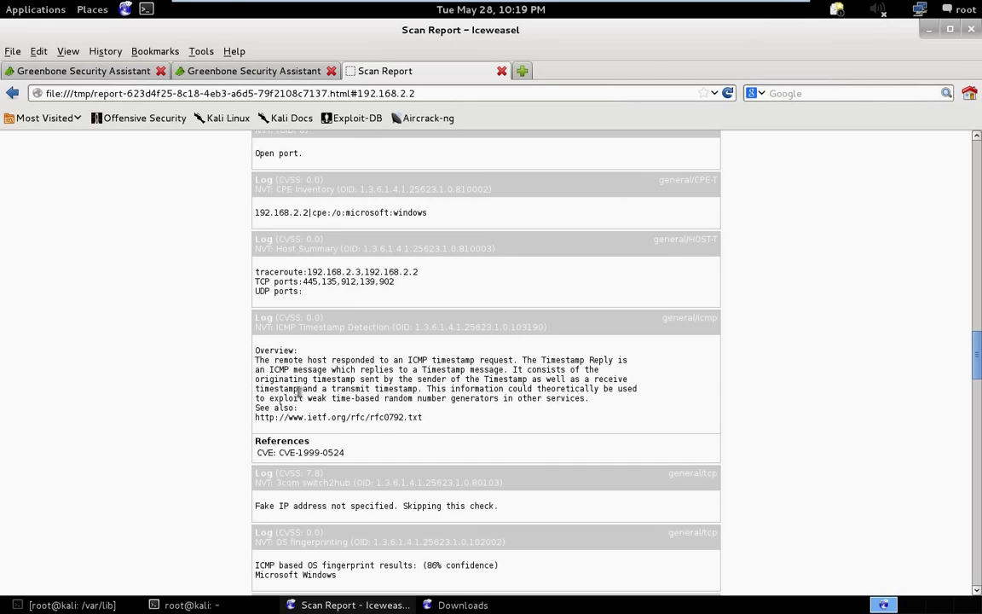
scroll(114, 458, down, 2)
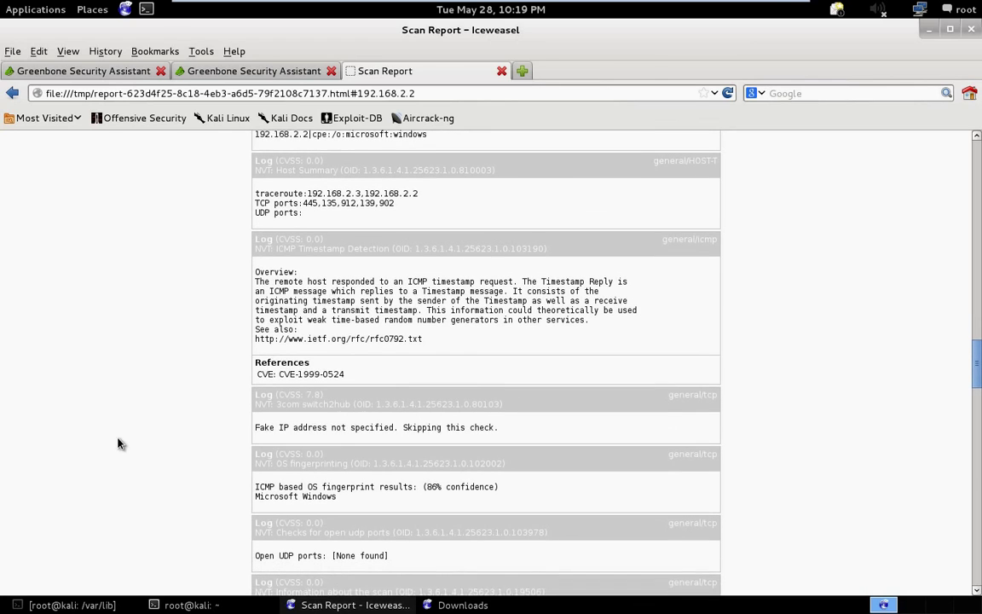
scroll(119, 443, down, 1)
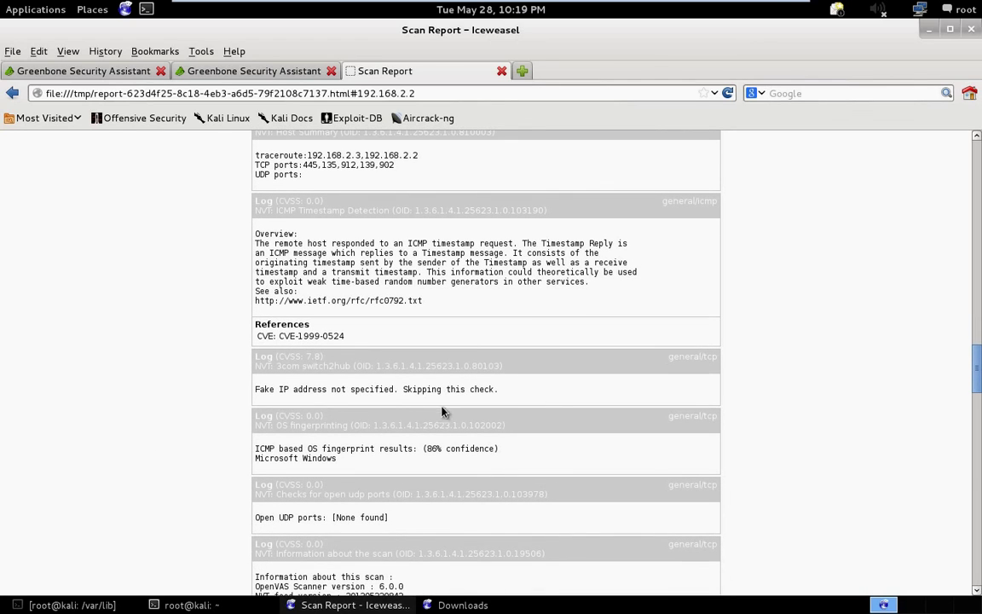
scroll(421, 428, down, 2)
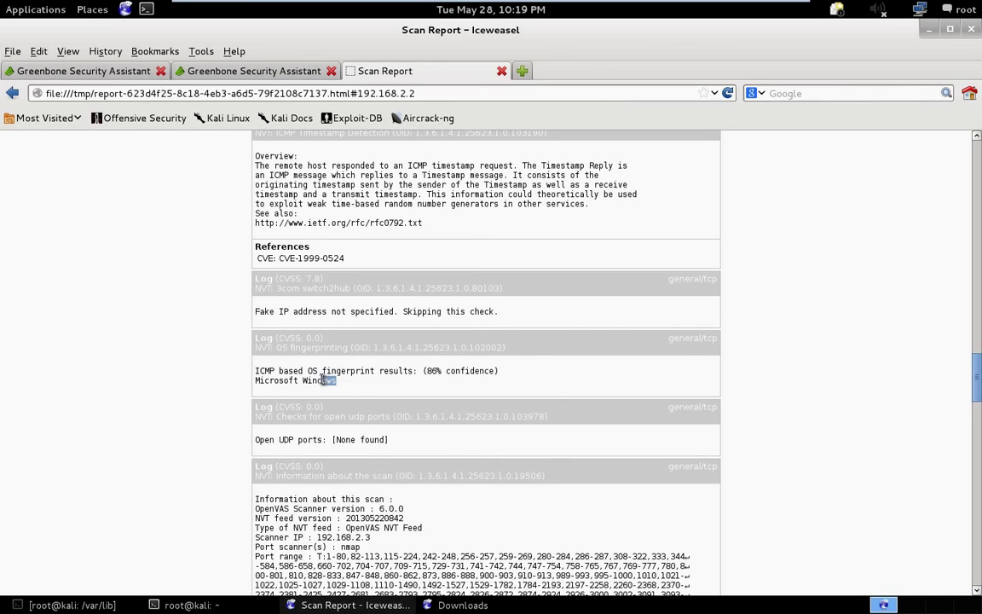
drag(322, 380, 259, 383)
scroll(267, 390, down, 3)
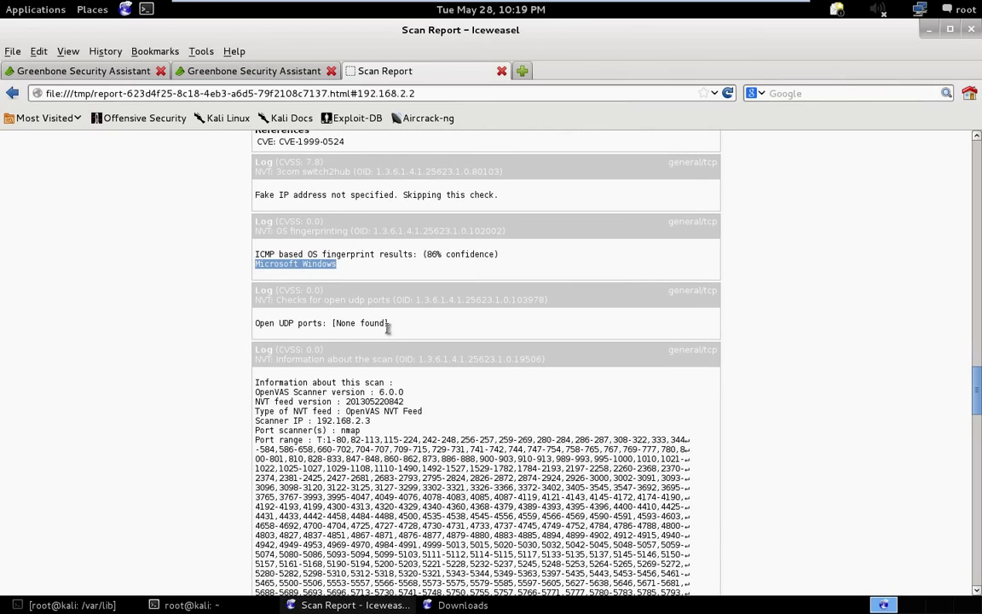
drag(388, 329, 214, 322)
scroll(229, 487, down, 2)
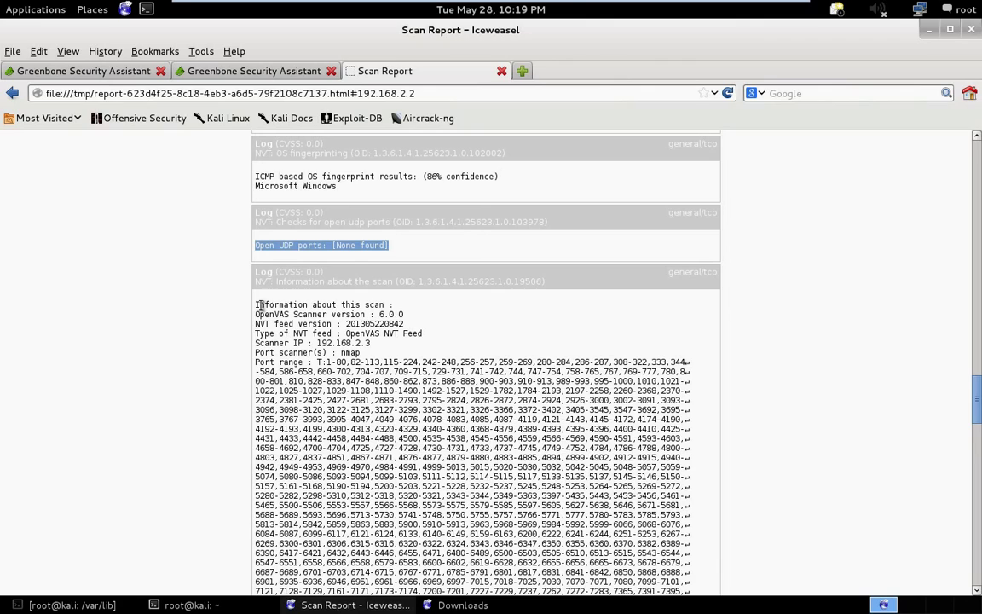
drag(259, 305, 359, 314)
click(372, 318)
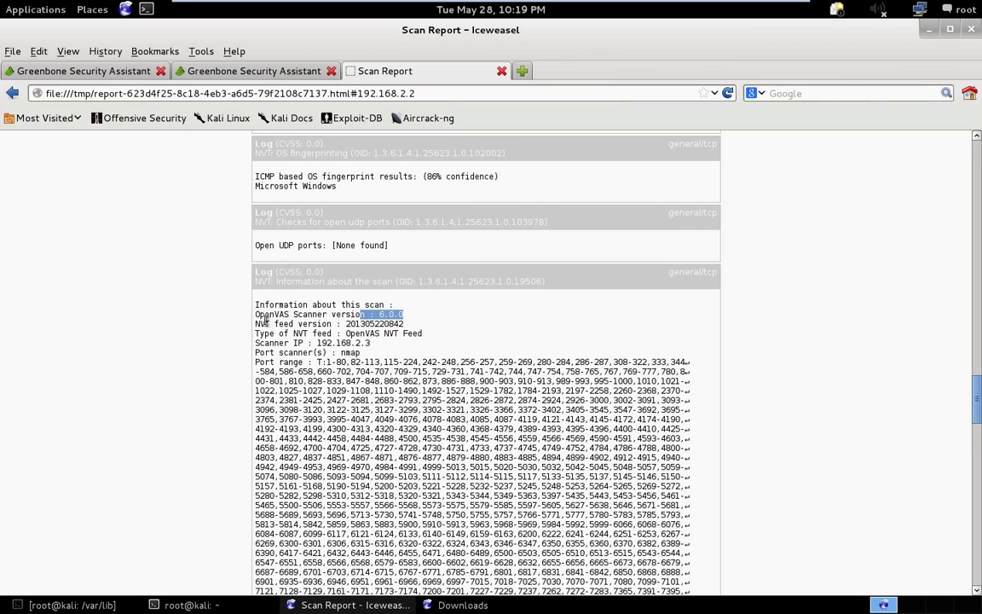
click(348, 324)
drag(348, 324, 403, 324)
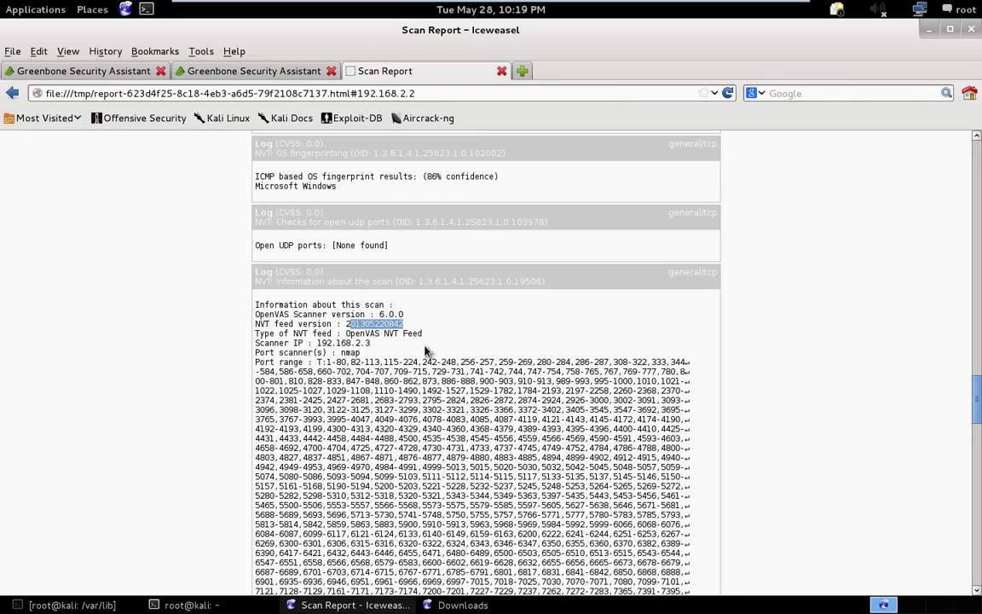
click(381, 347)
drag(371, 344, 322, 344)
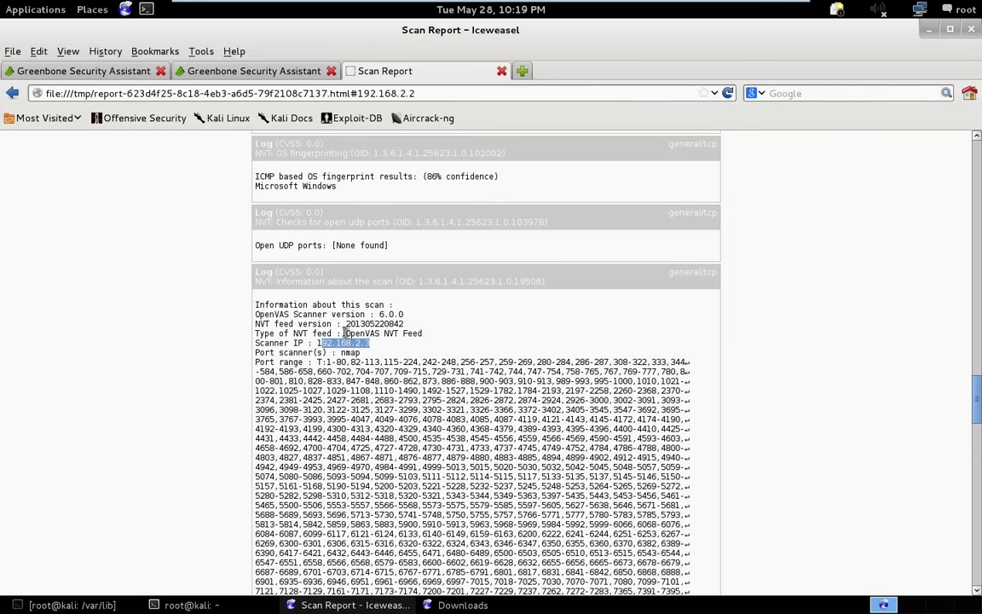
drag(345, 333, 422, 336)
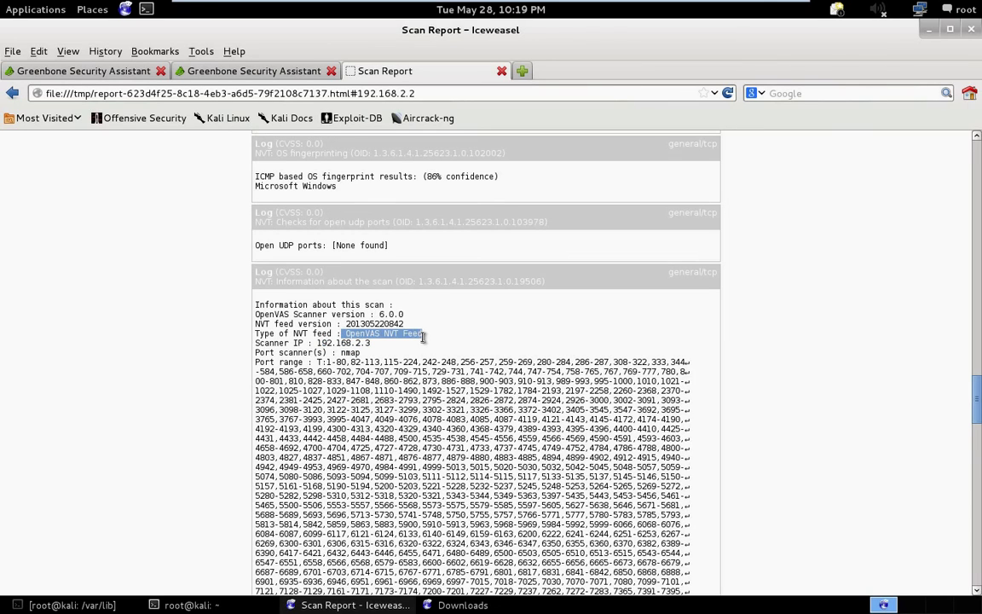
click(324, 419)
scroll(326, 418, down, 3)
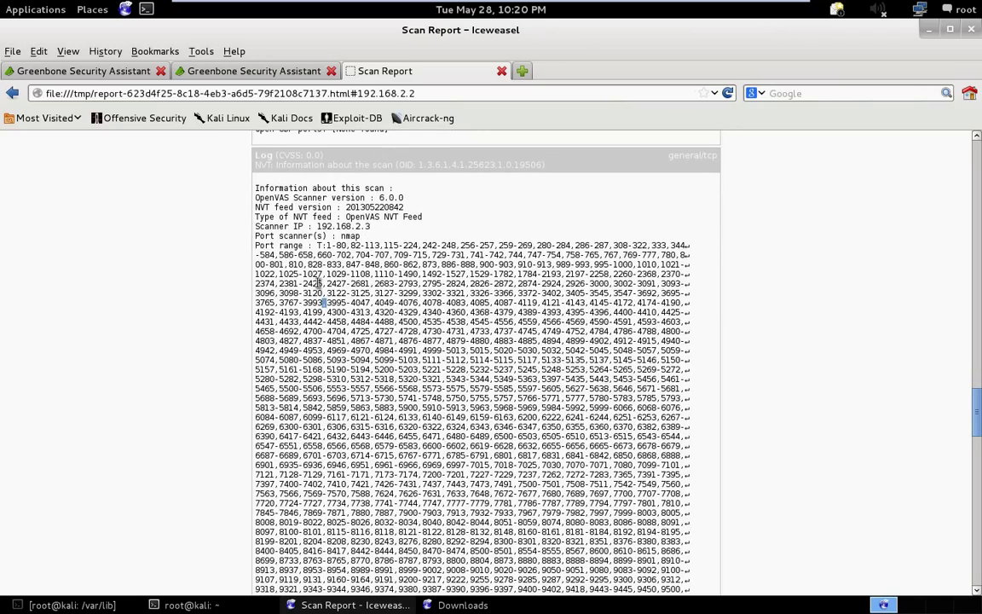
scroll(562, 297, down, 10)
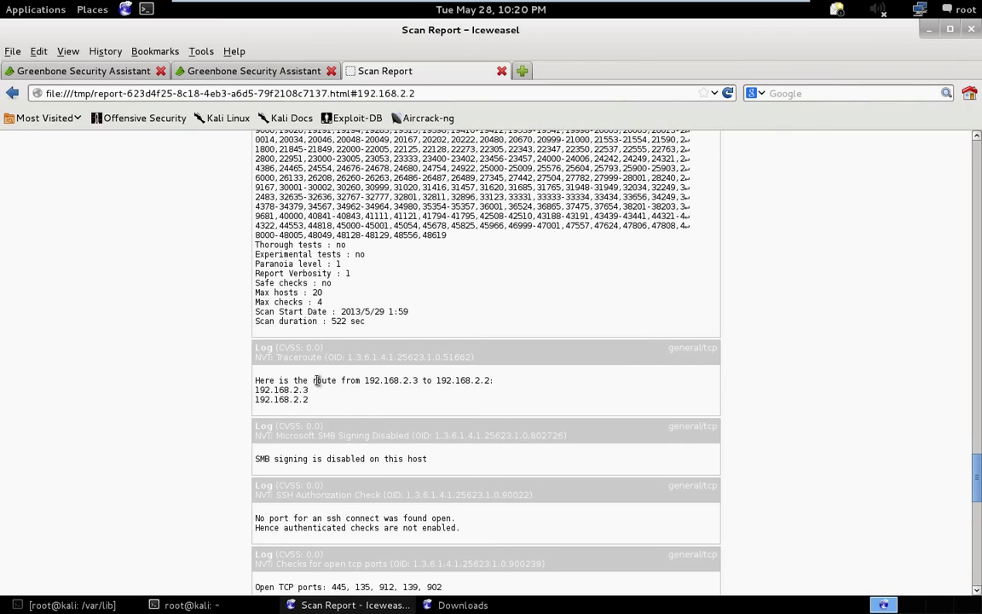
scroll(363, 436, down, 12)
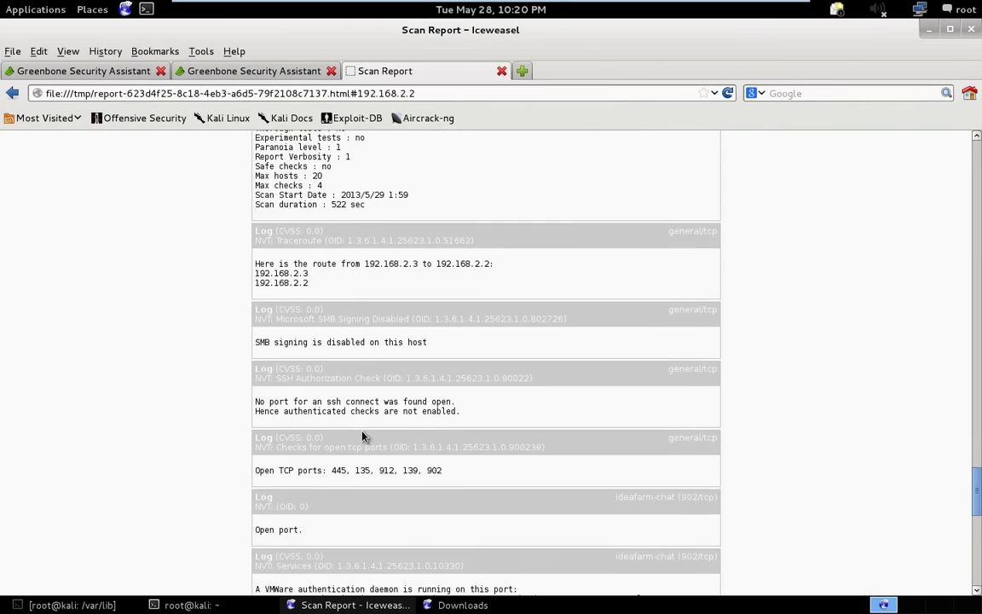
scroll(362, 437, down, 2)
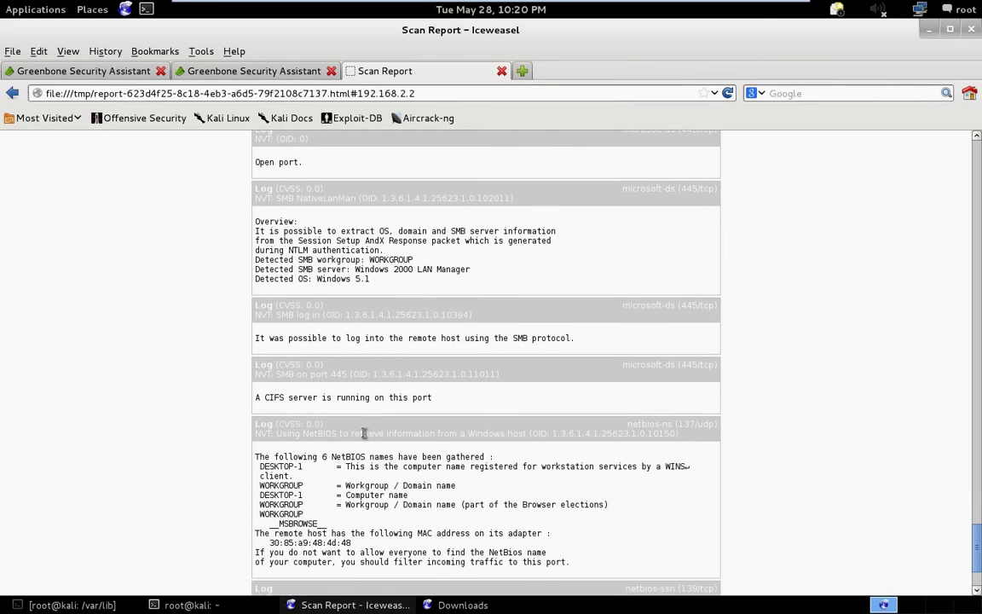
scroll(314, 335, up, 2)
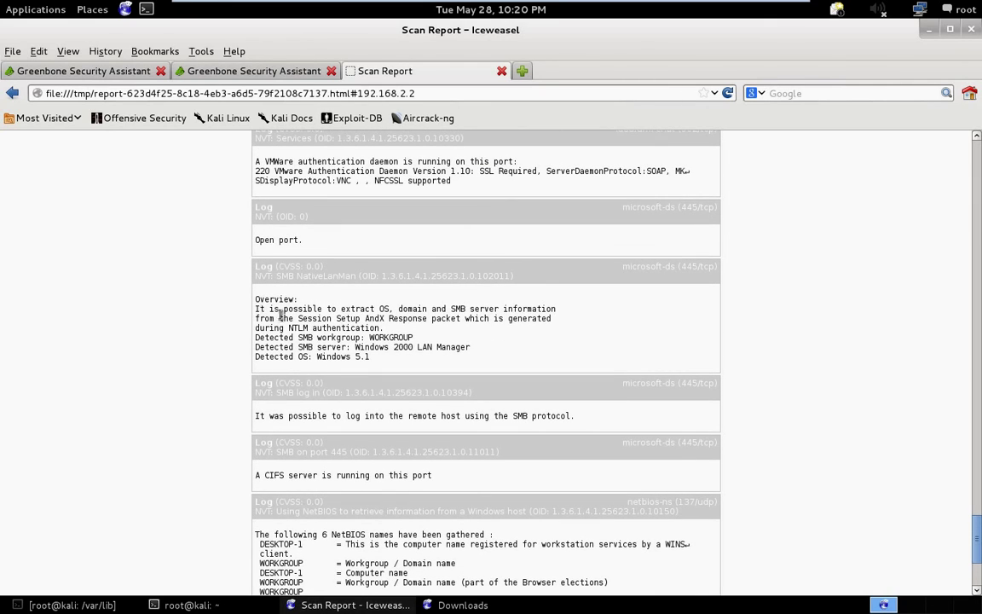
drag(256, 310, 558, 315)
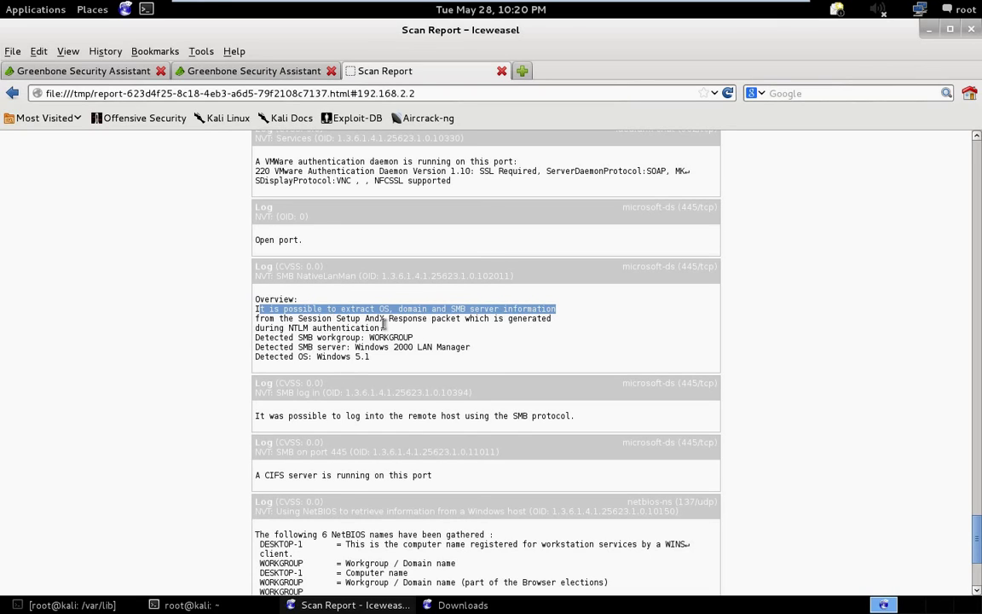
scroll(395, 353, down, 3)
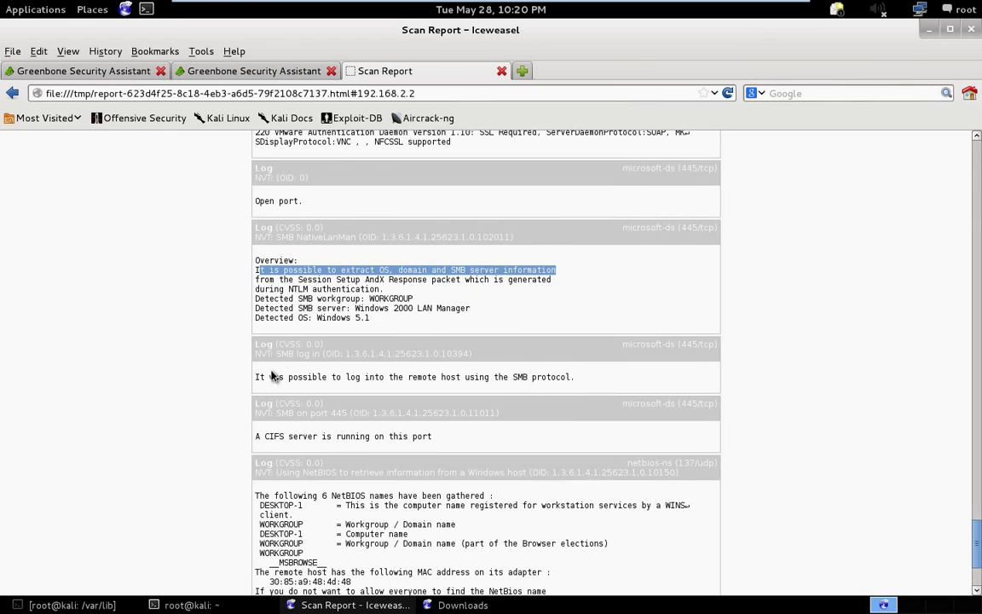
scroll(430, 321, down, 1)
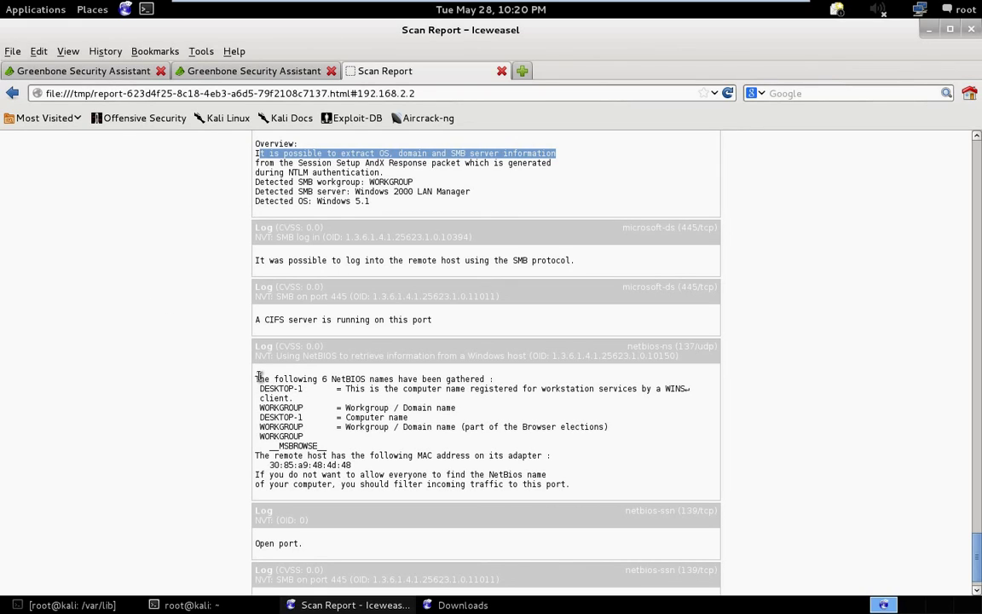
mouse_move(258, 378)
mouse_down()
mouse_move(331, 391)
mouse_move(260, 399)
mouse_move(304, 426)
mouse_move(277, 388)
mouse_move(260, 389)
mouse_move(311, 446)
mouse_up()
scroll(303, 524, down, 1)
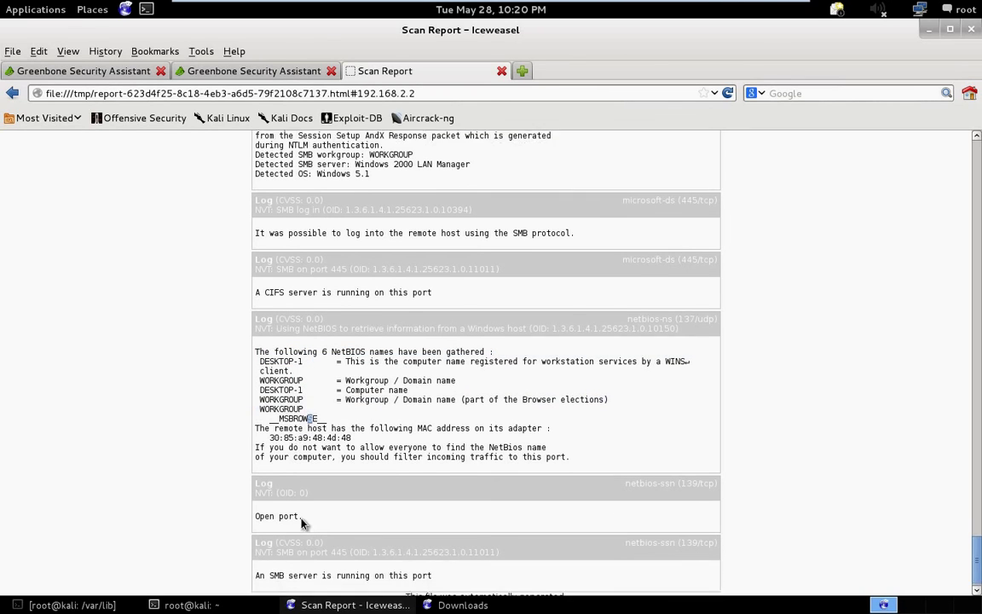
scroll(302, 524, down, 1)
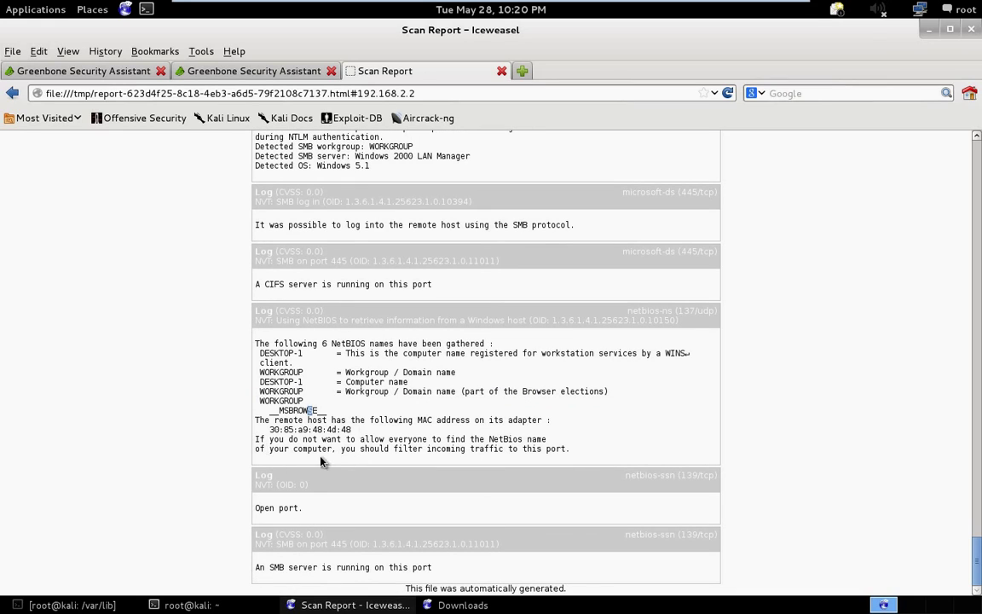
drag(352, 430, 272, 430)
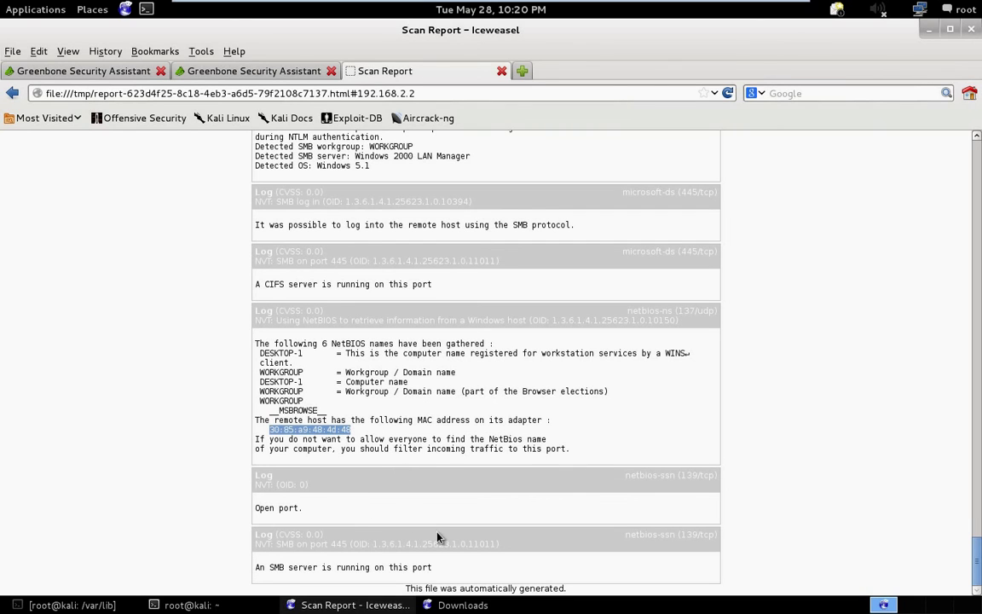
scroll(437, 537, up, 20)
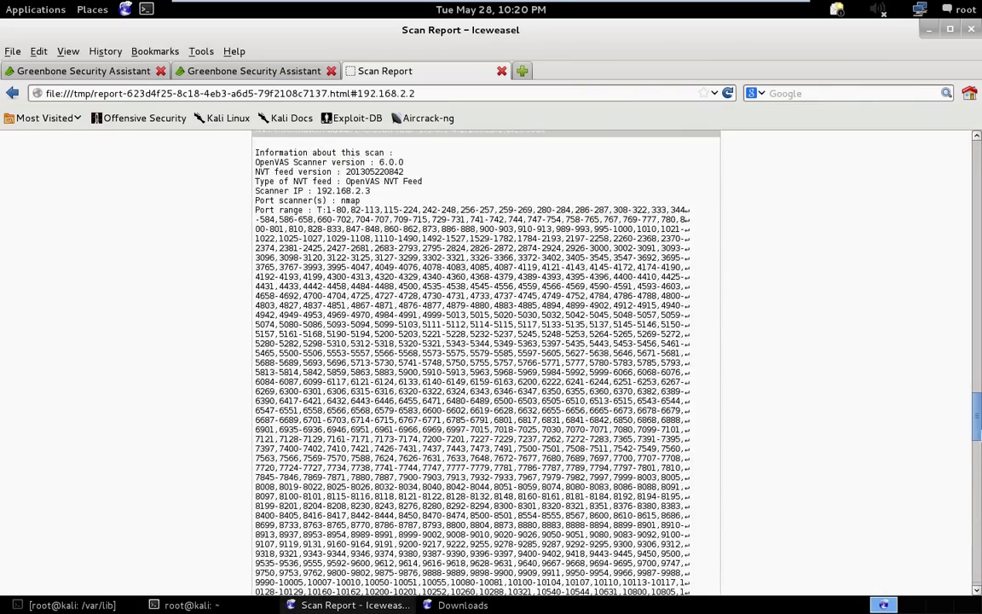
Switch tabs back to the admin's NVT details page for AutoFTP Manager FTP Client Directory Traversal.
drag(977, 417, 978, 159)
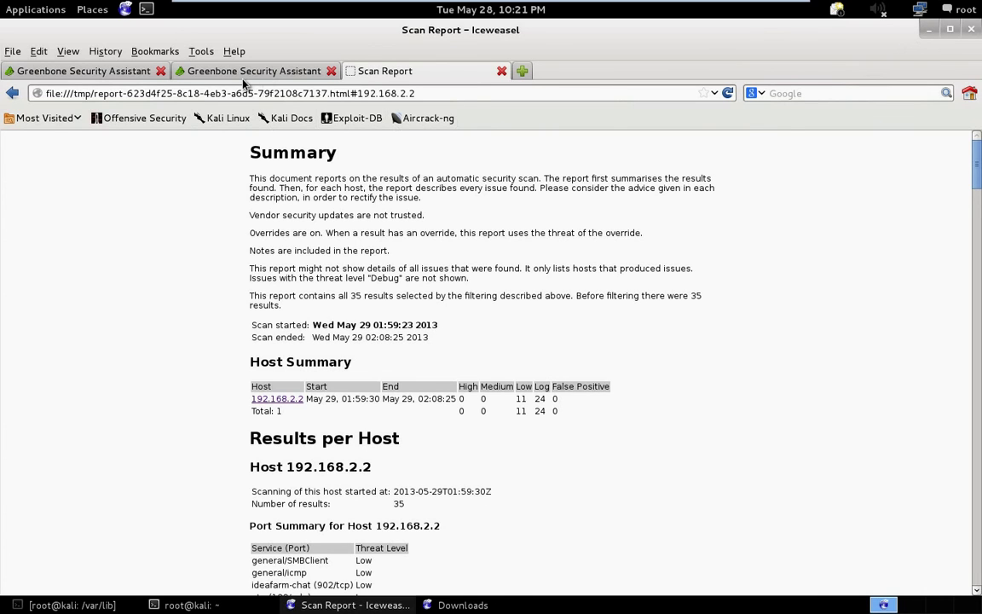
click(243, 76)
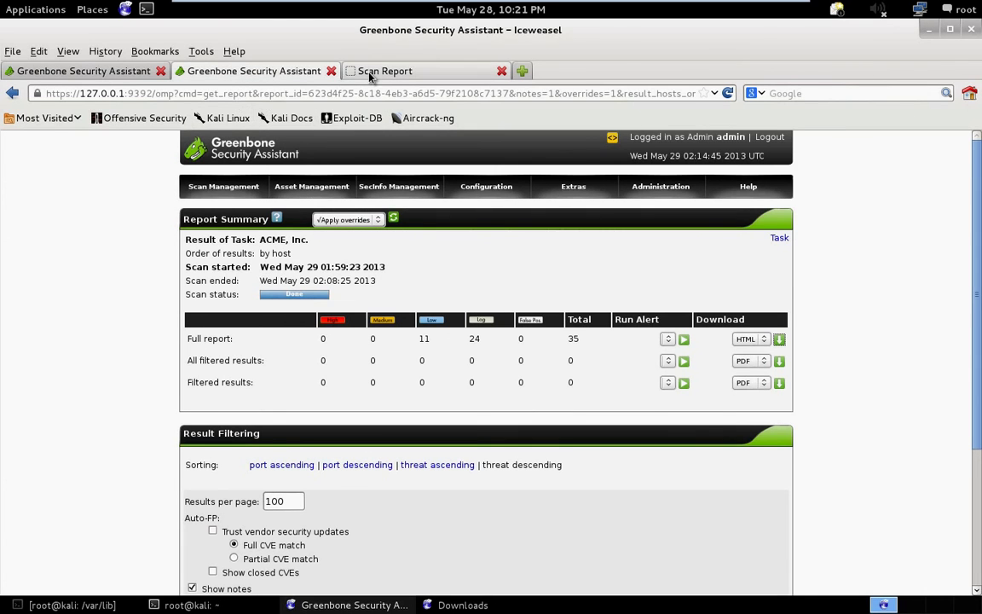
click(367, 70)
click(67, 71)
scroll(256, 256, up, 3)
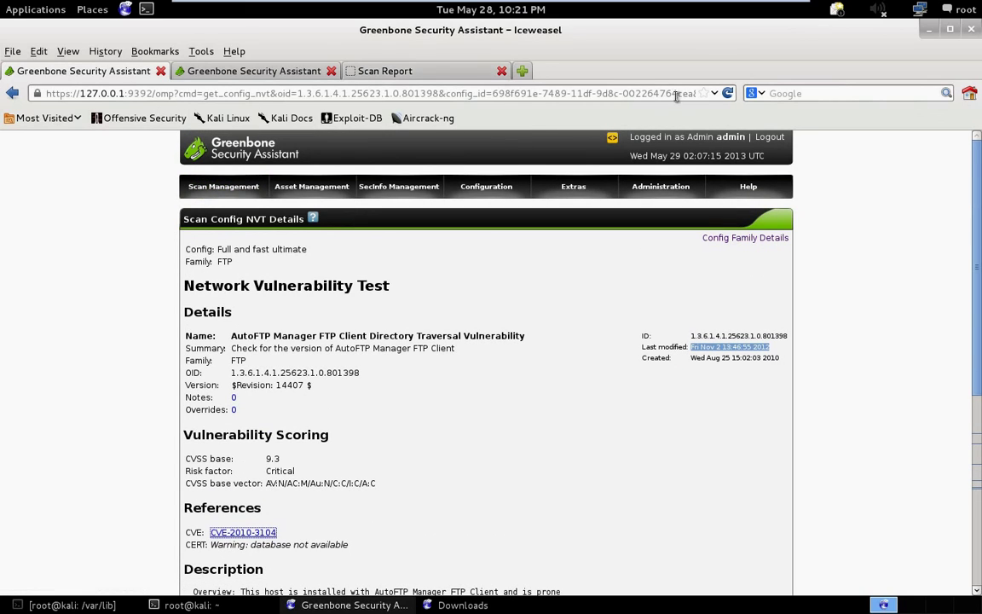
key(ctrl+t)
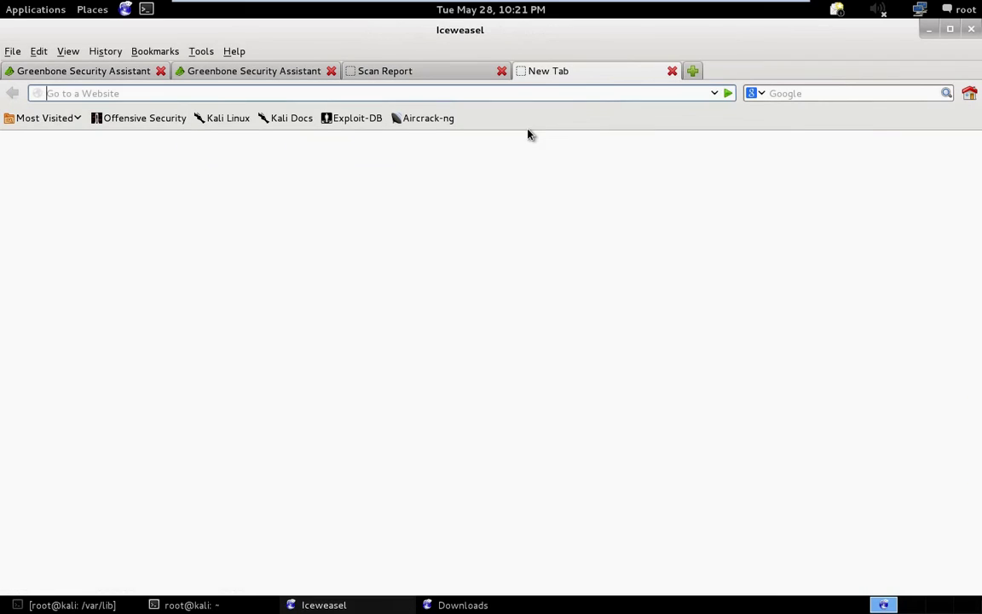
text(192)
key(BackSpace)
key(BackSpace)
key(BackSpace)
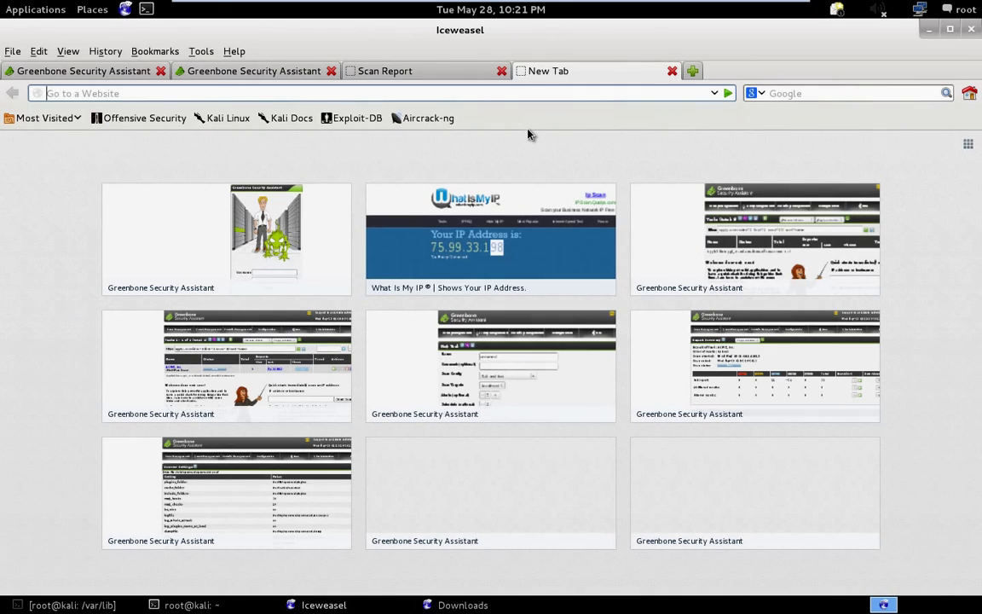
text(http)
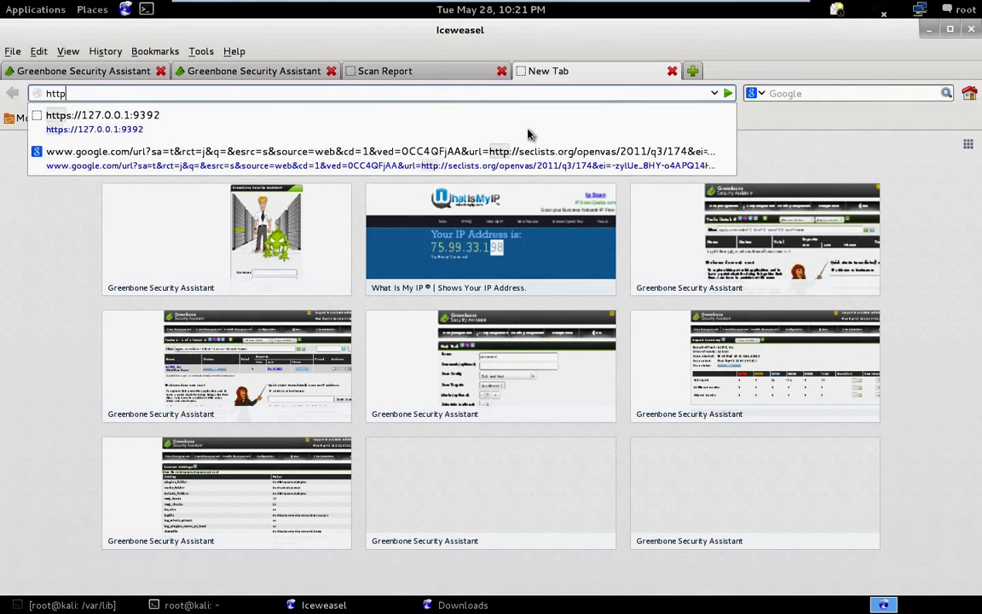
key(Down)
key(Return)
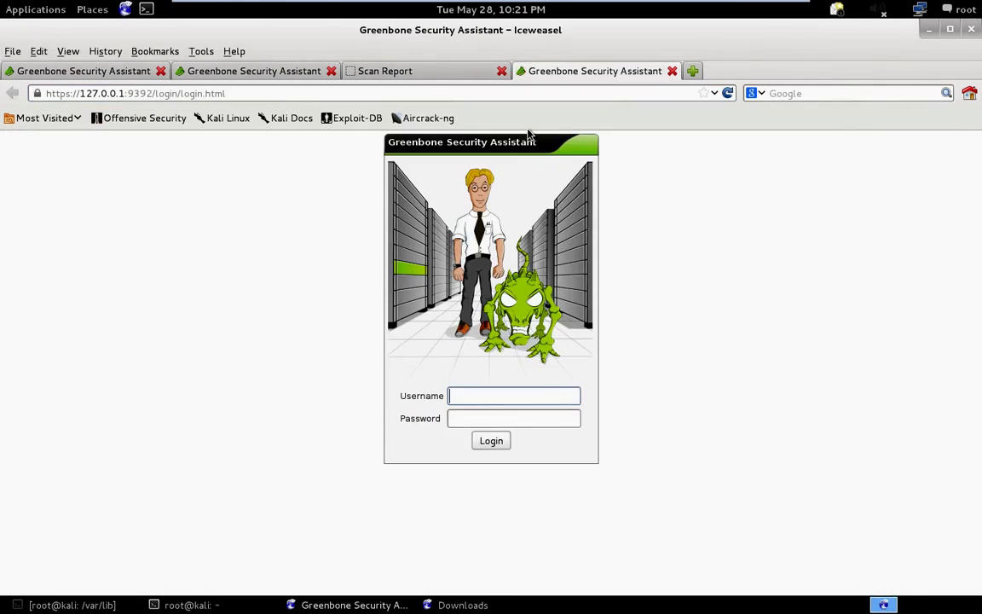
Log in with the observer user's username and password.
text(bob)
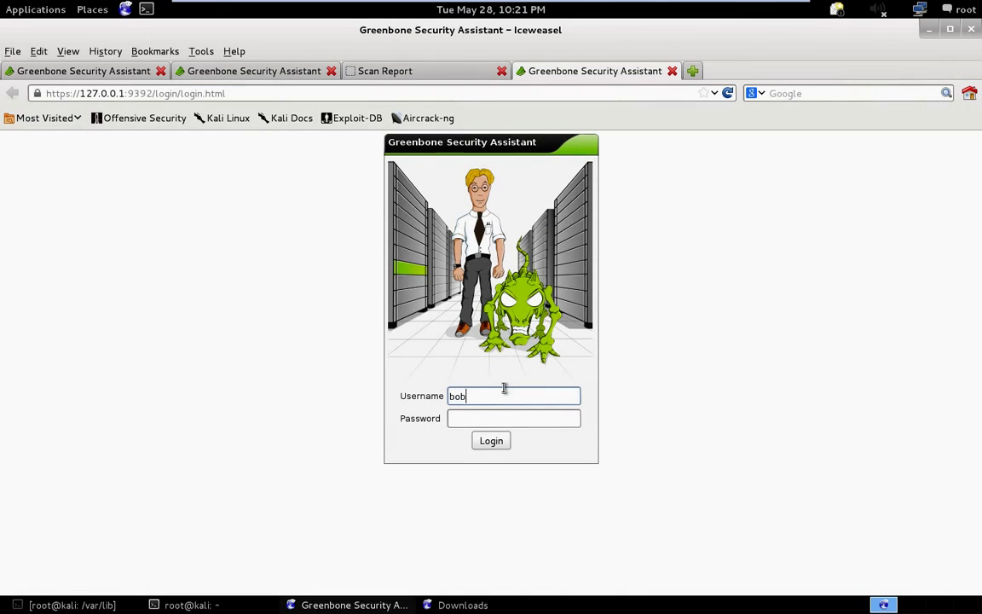
key(Tab)
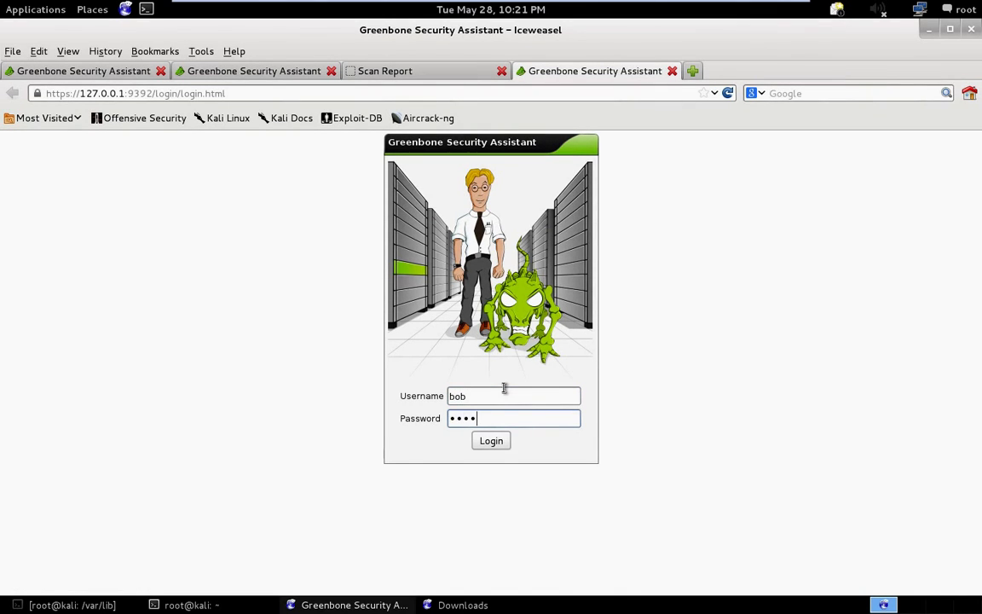
key(Return)
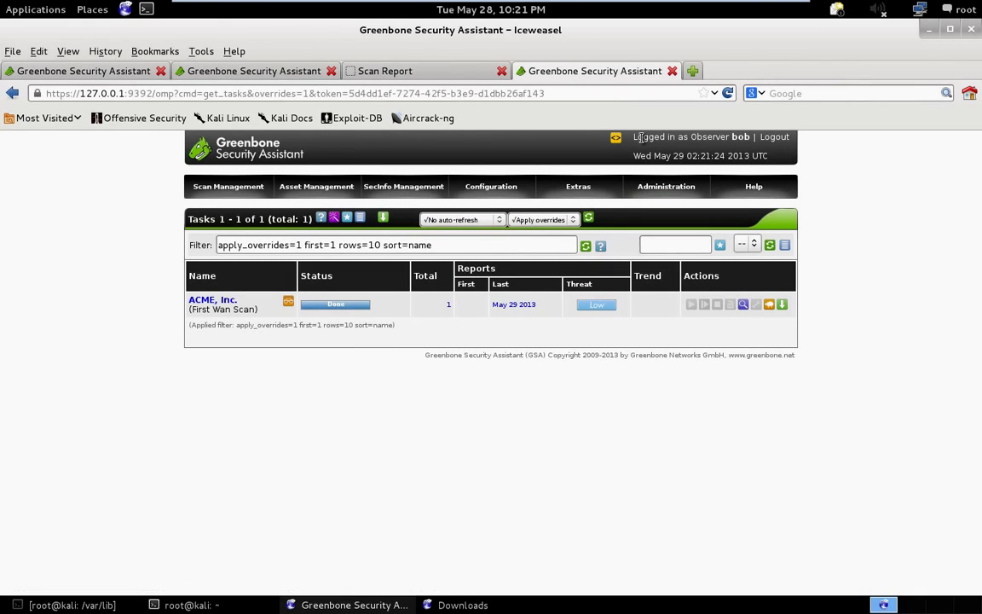
Confirm the Observer login, get refused access to the user list, and return to Tasks.
drag(635, 136, 751, 139)
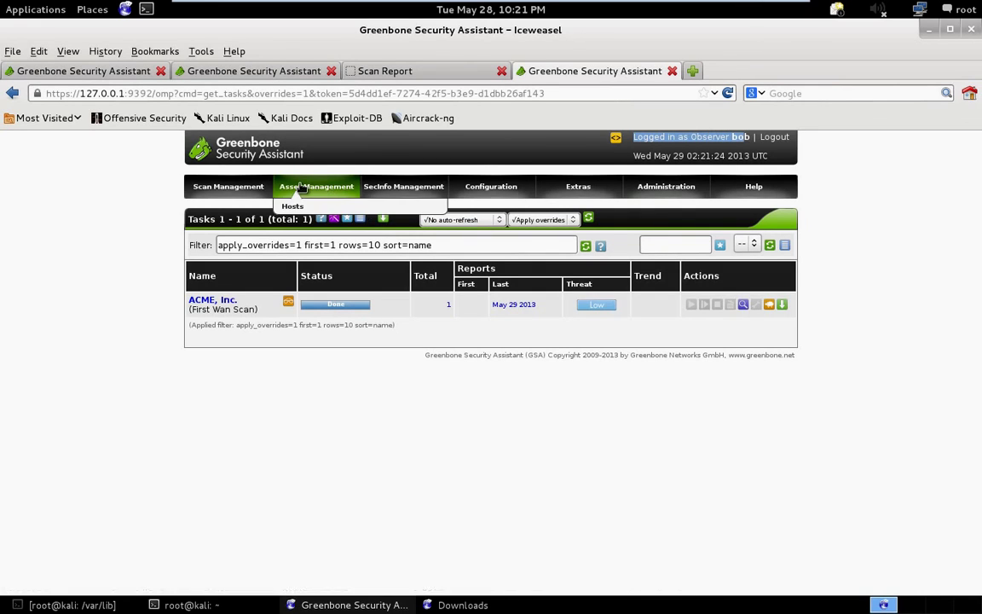
mouse_move(443, 197)
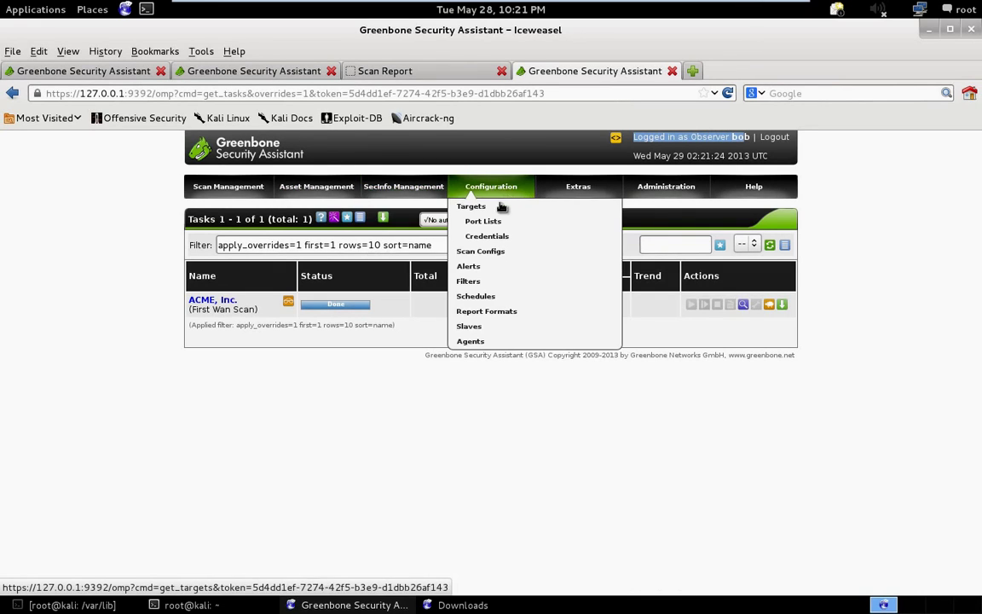
mouse_move(570, 196)
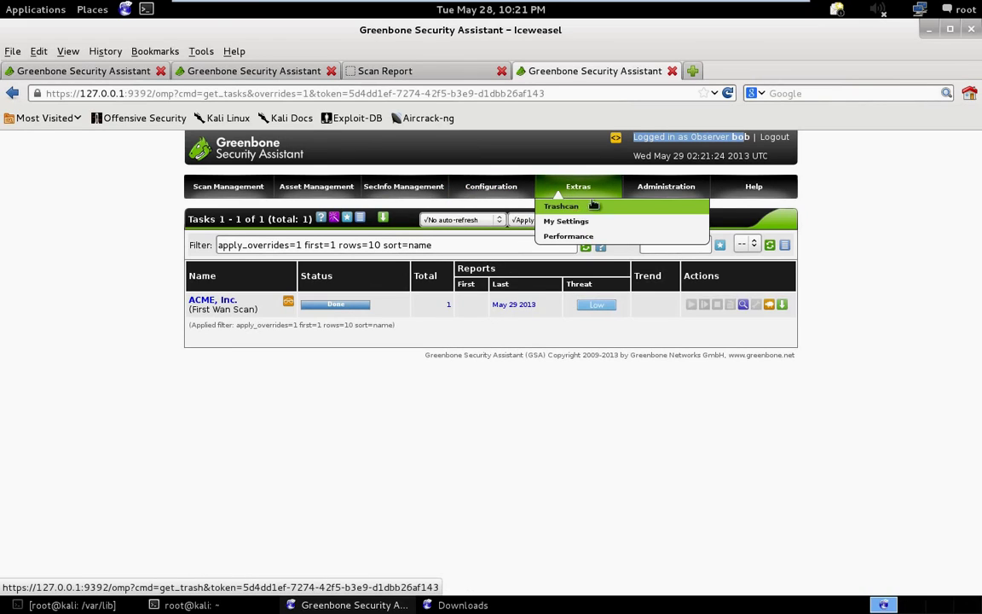
click(661, 209)
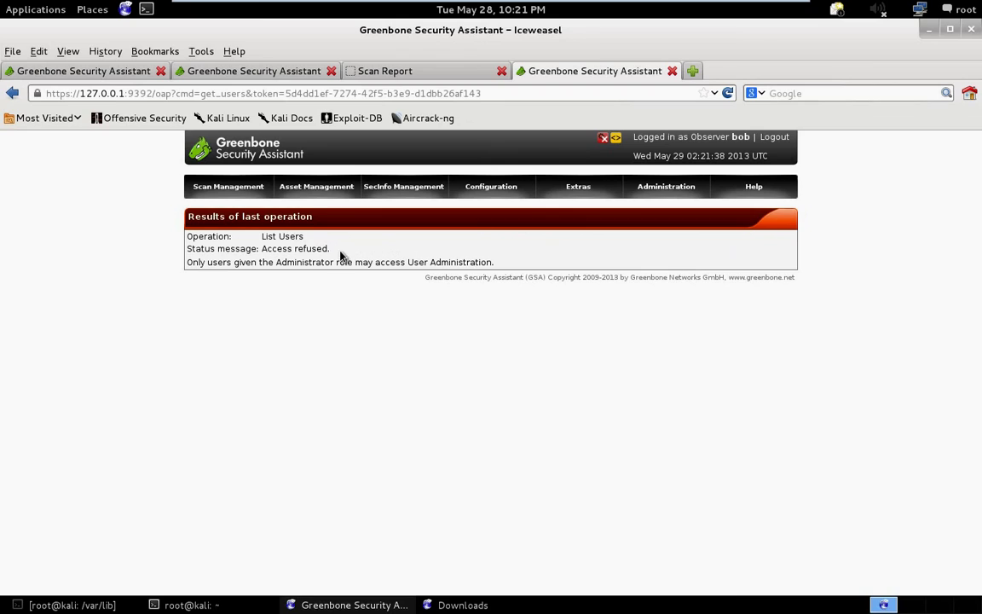
drag(331, 249, 261, 249)
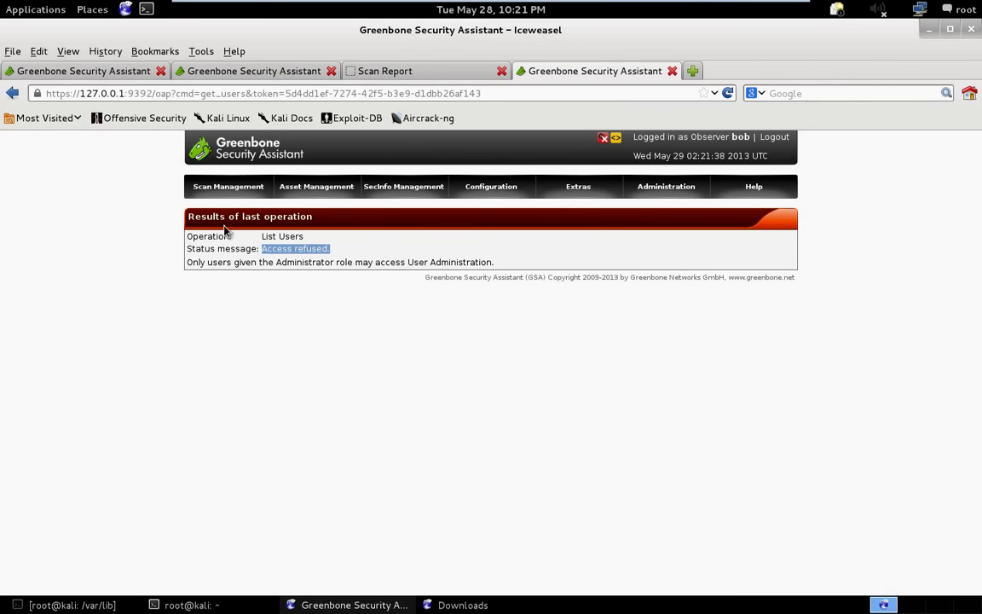
click(252, 335)
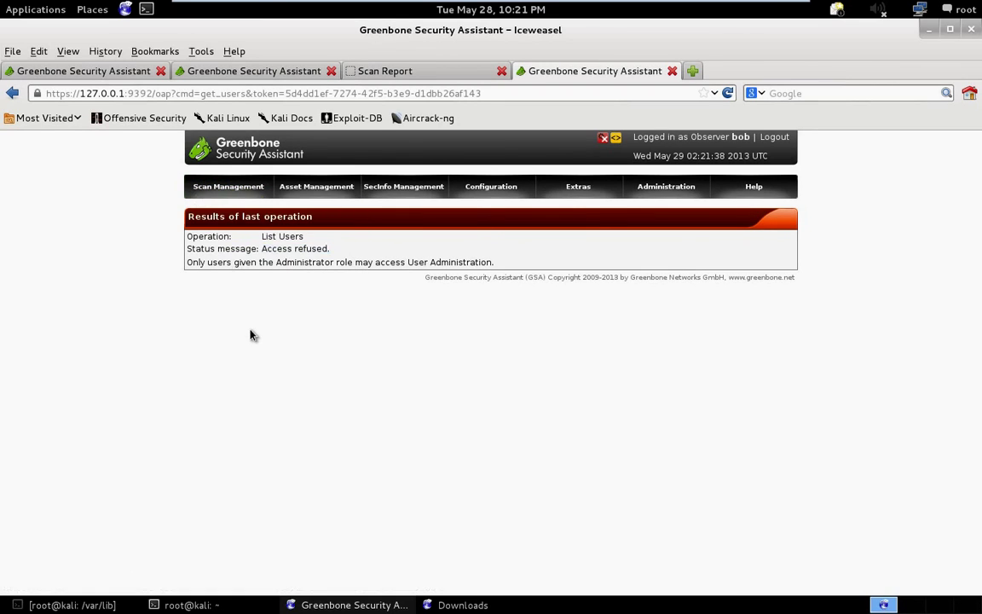
click(224, 205)
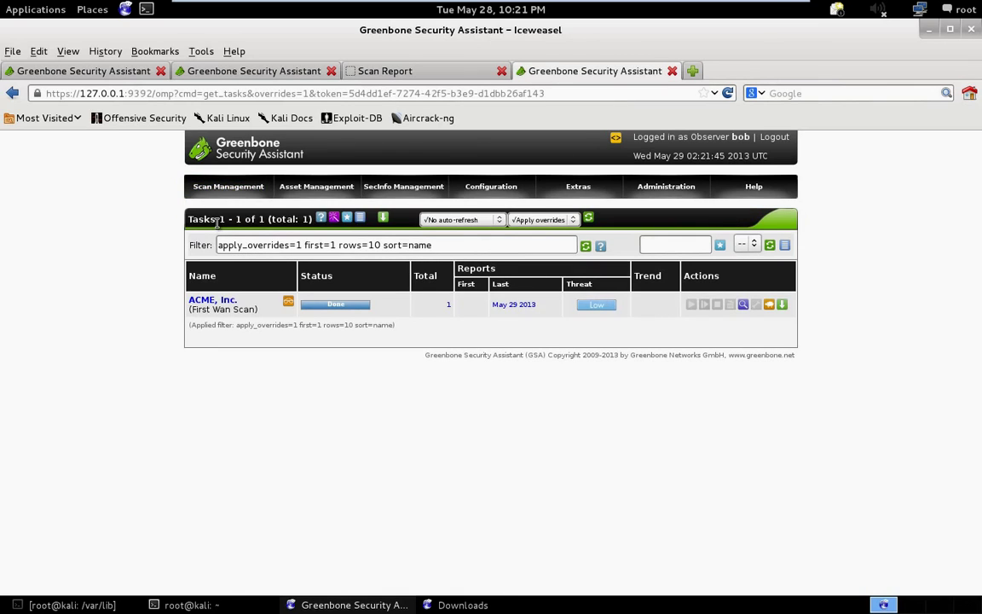
Start a New Task and replace its default name with test.
click(218, 220)
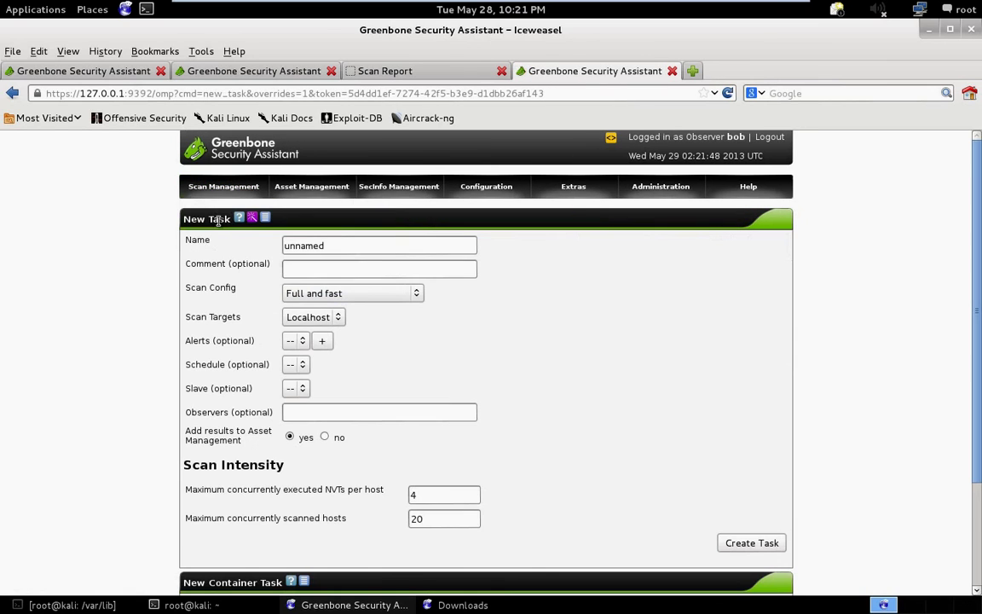
scroll(195, 288, down, 3)
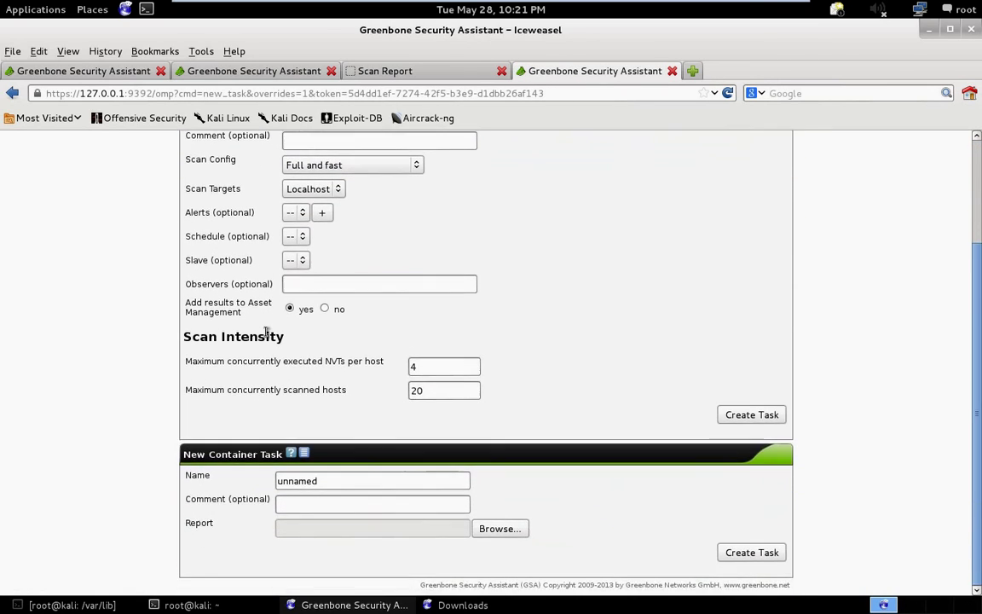
scroll(267, 332, up, 3)
scroll(245, 290, up, 1)
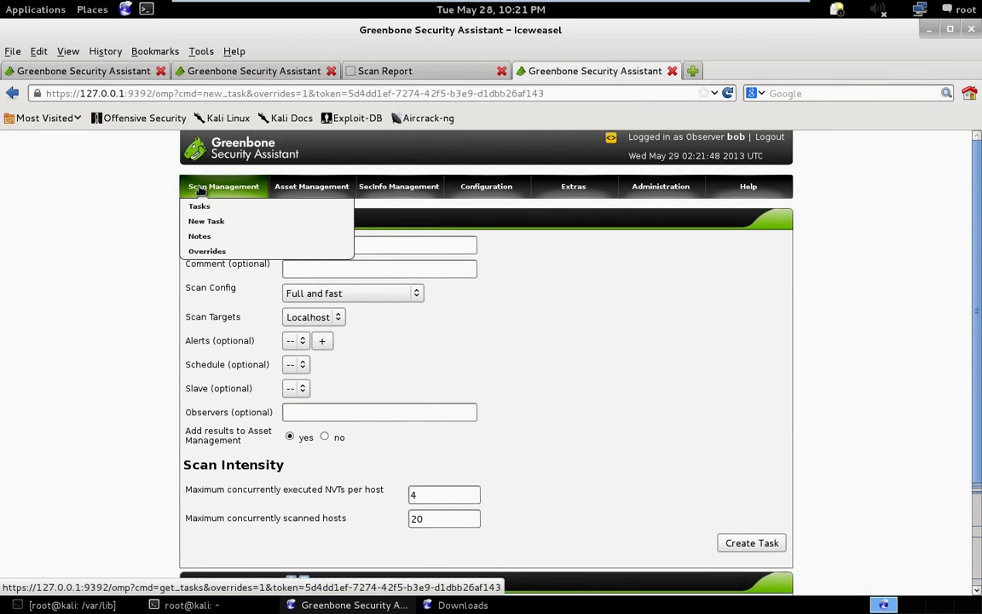
drag(409, 247, 3, 202)
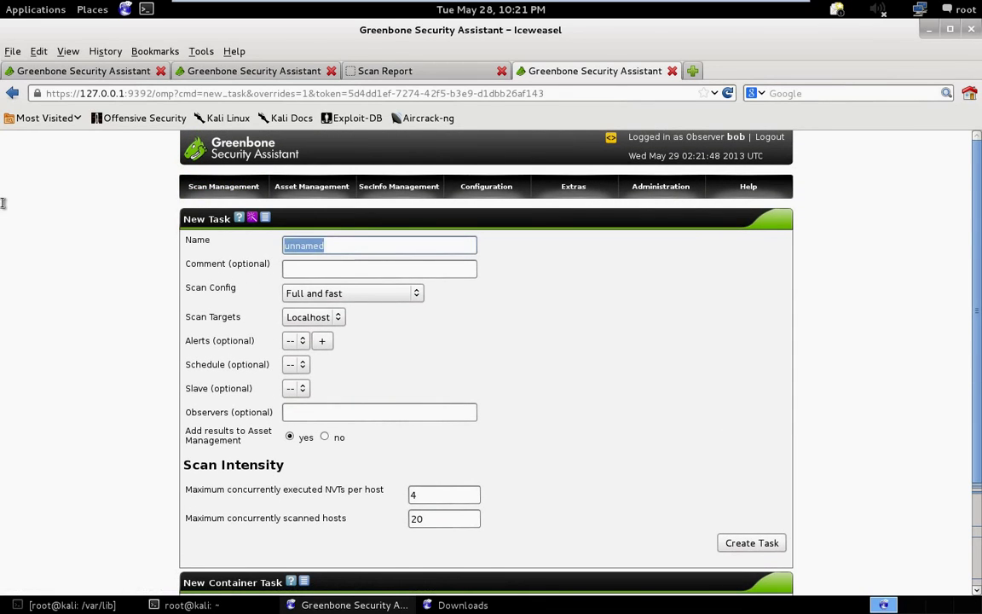
text(test)
key(Tab)
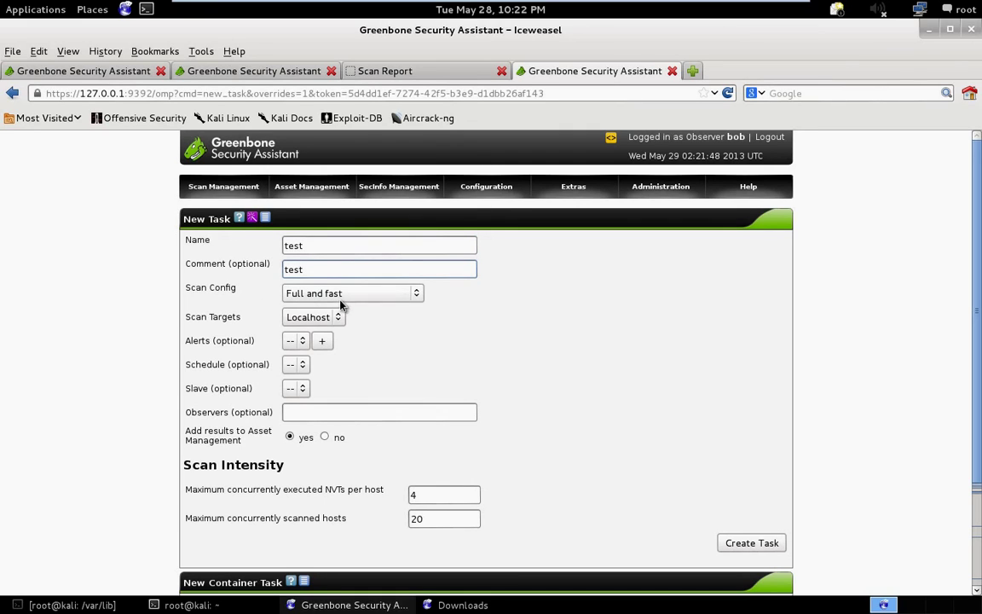
Inspect the Scan Targets dropdown, which offers only Localhost.
click(327, 319)
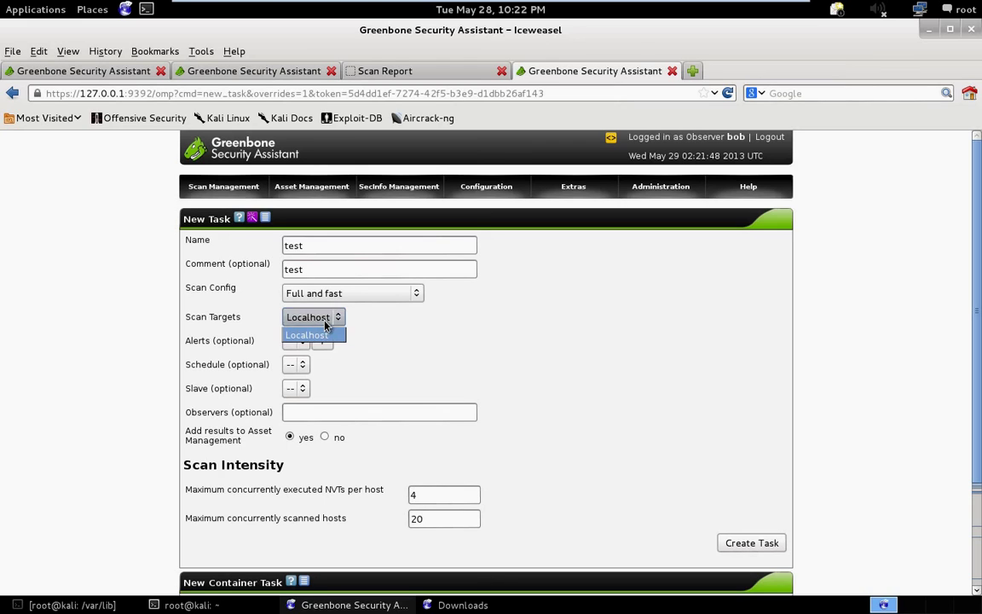
click(325, 322)
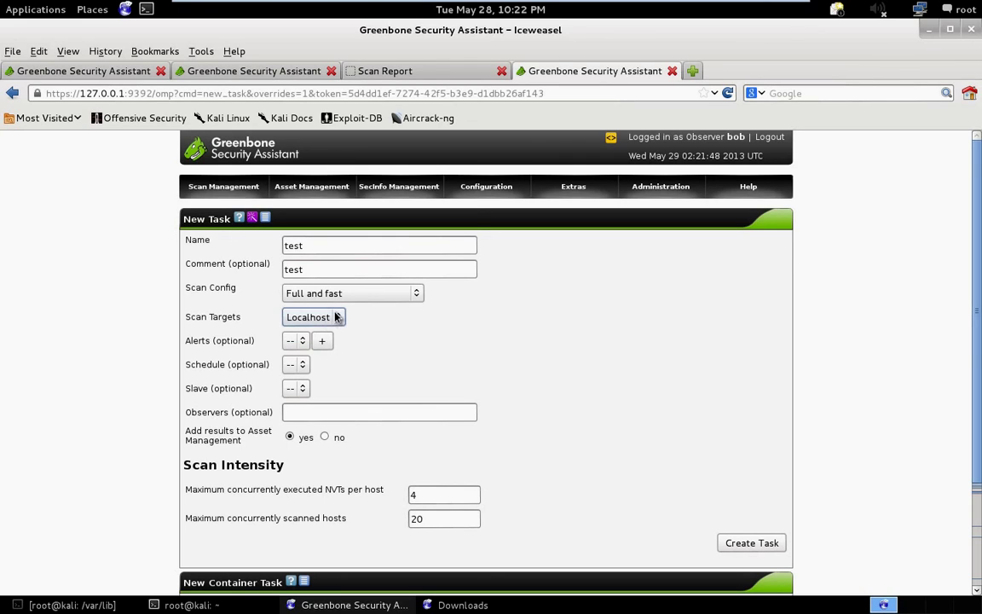
click(341, 323)
click(341, 323)
click(341, 323)
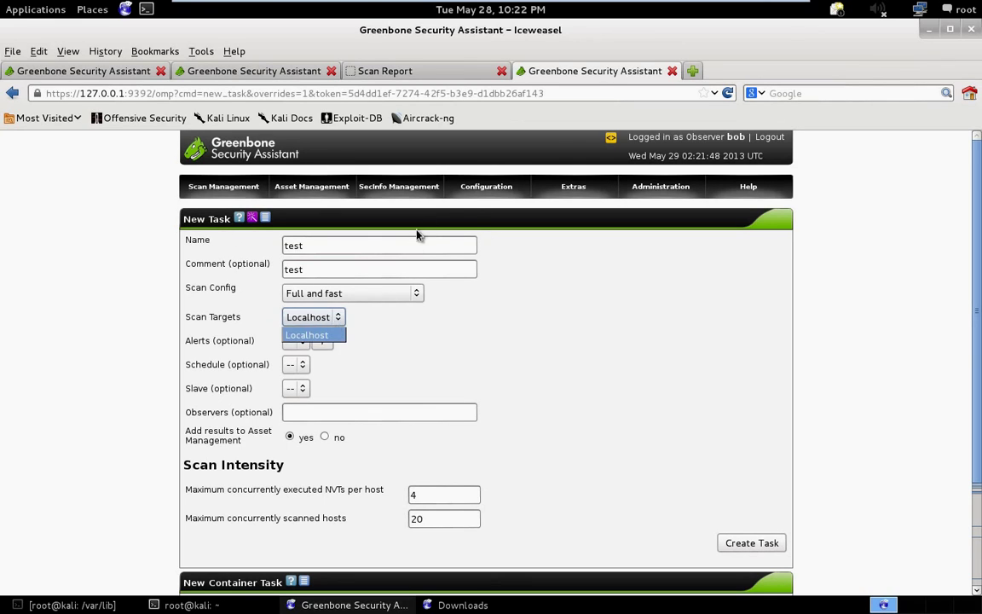
mouse_move(486, 186)
click(474, 212)
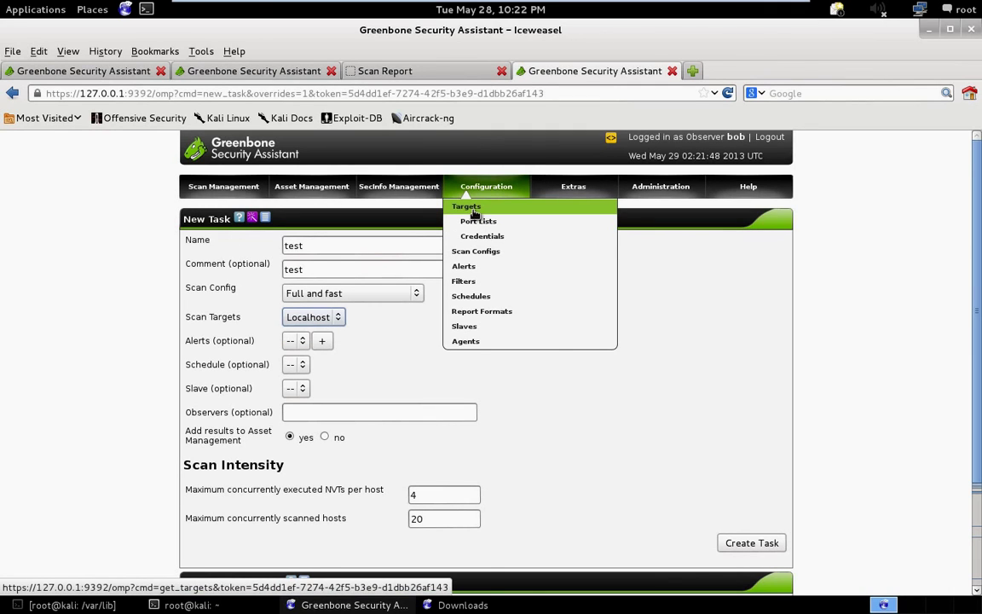
Try creating target test for host 192.168.2.2, refused with CREATE forbidden for observers.
click(474, 211)
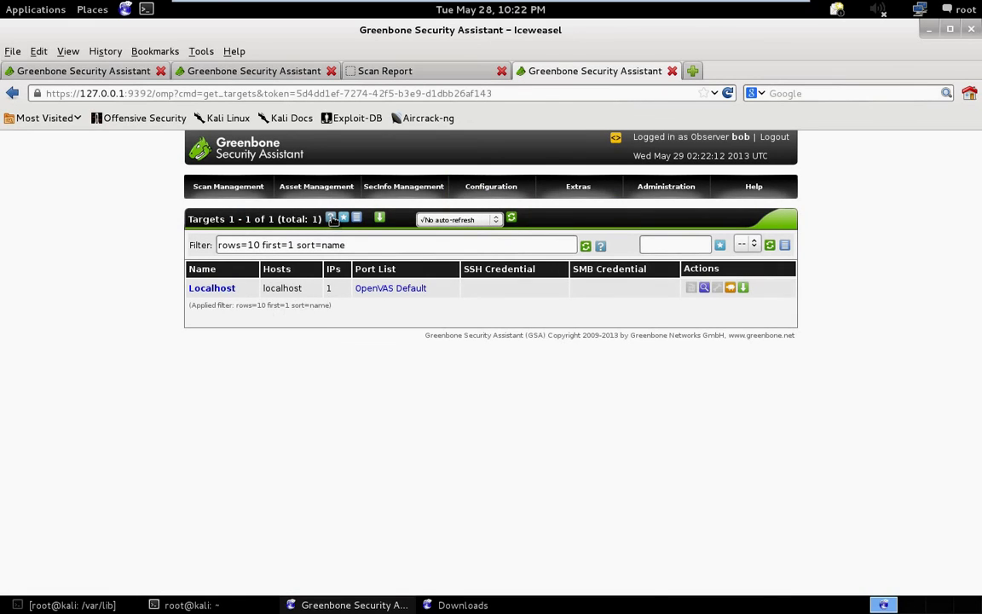
click(344, 219)
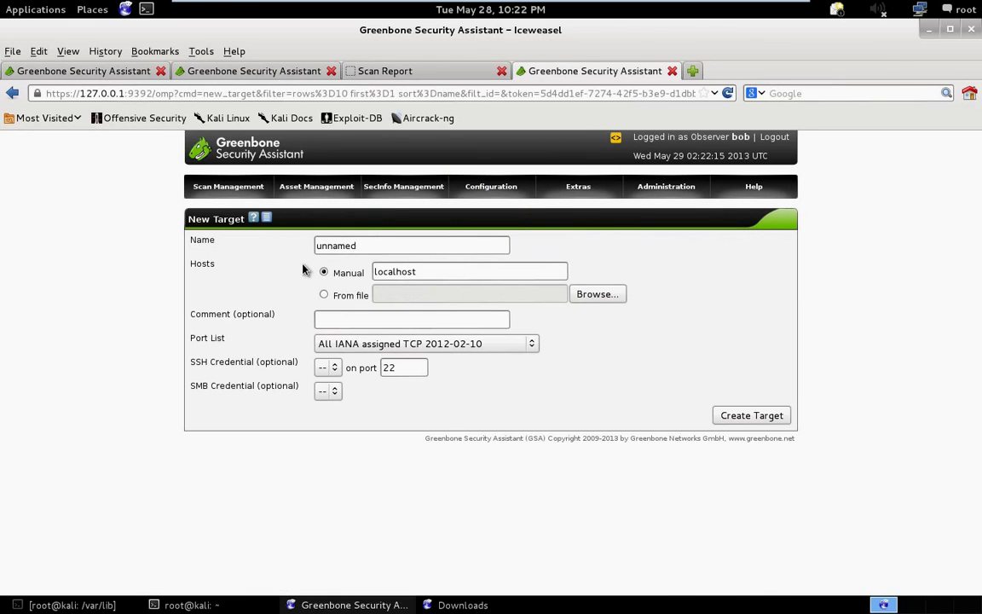
double_click(374, 245)
text(test)
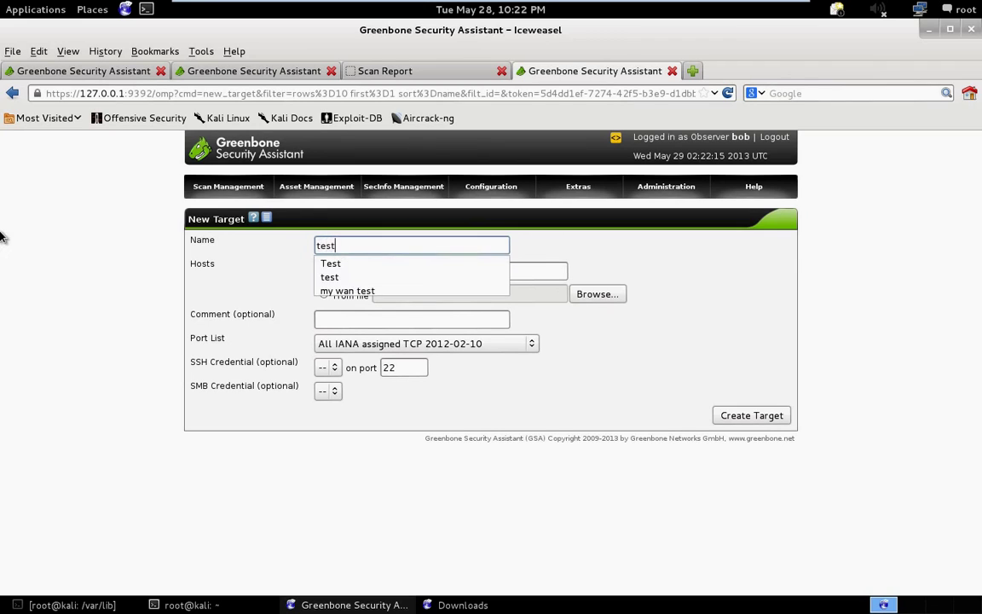
key(Tab)
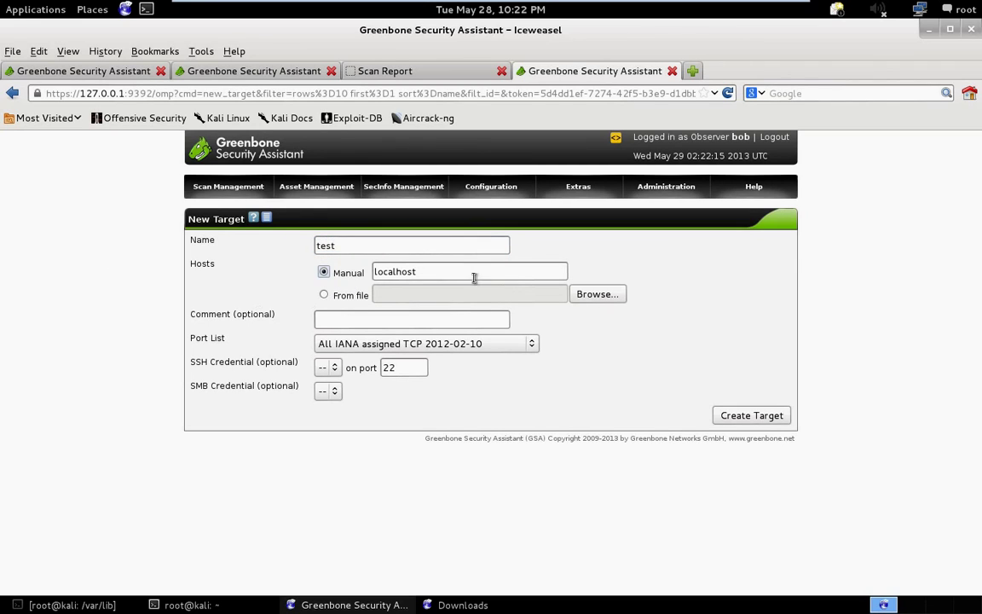
key(Tab)
text(192.)
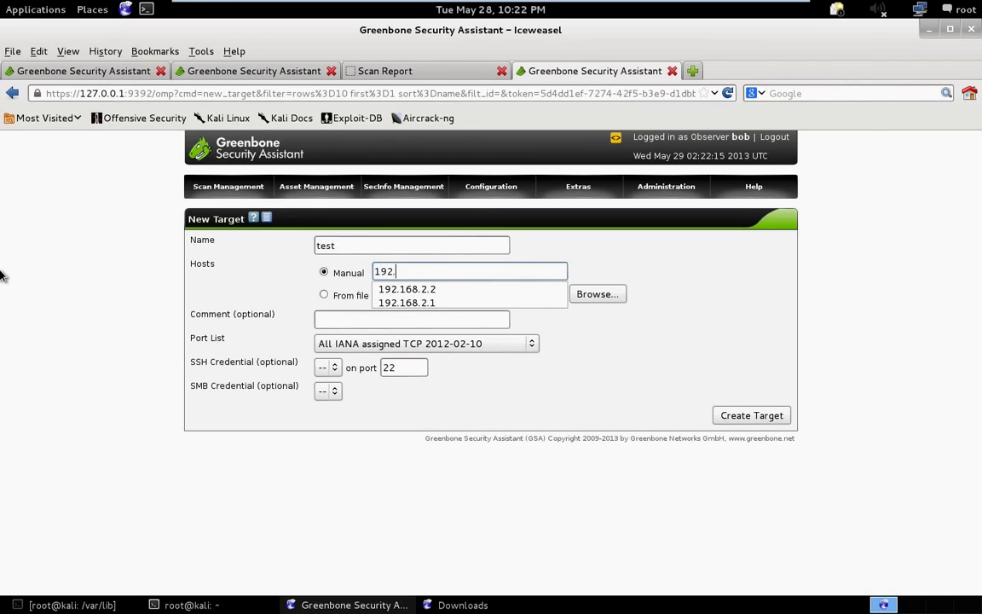
text(168.2.2)
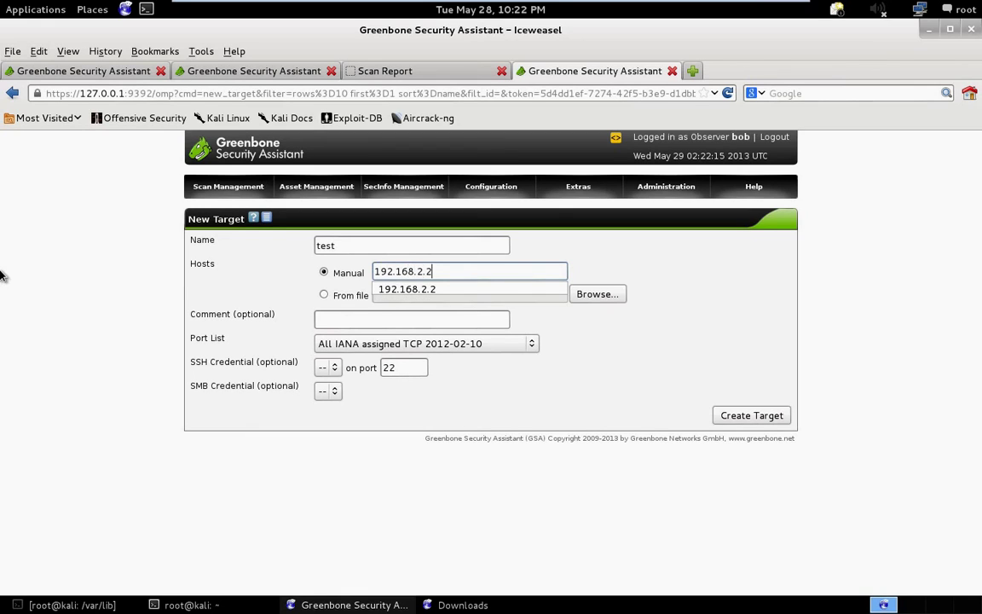
key(Down)
key(Return)
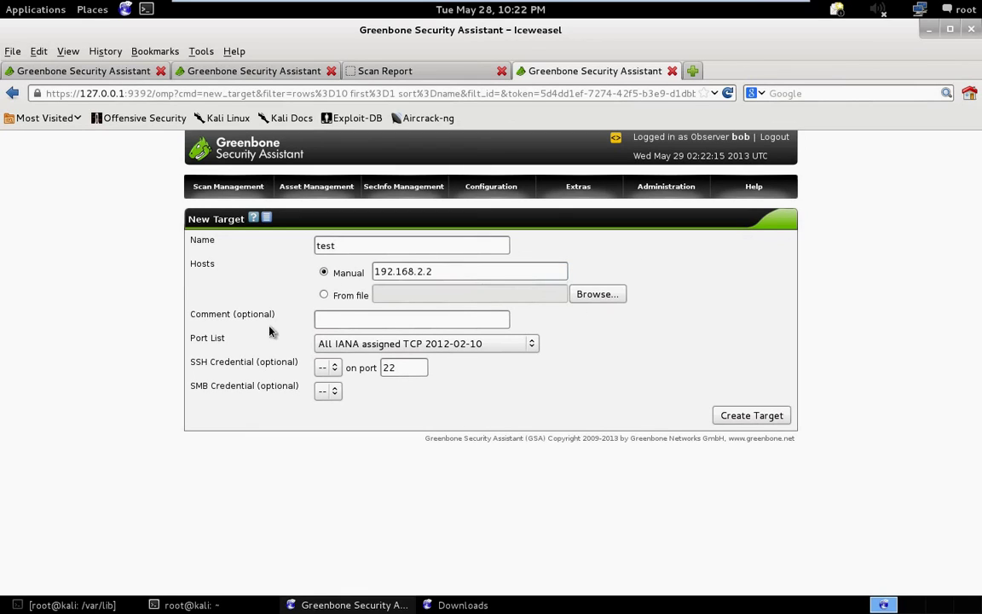
click(752, 418)
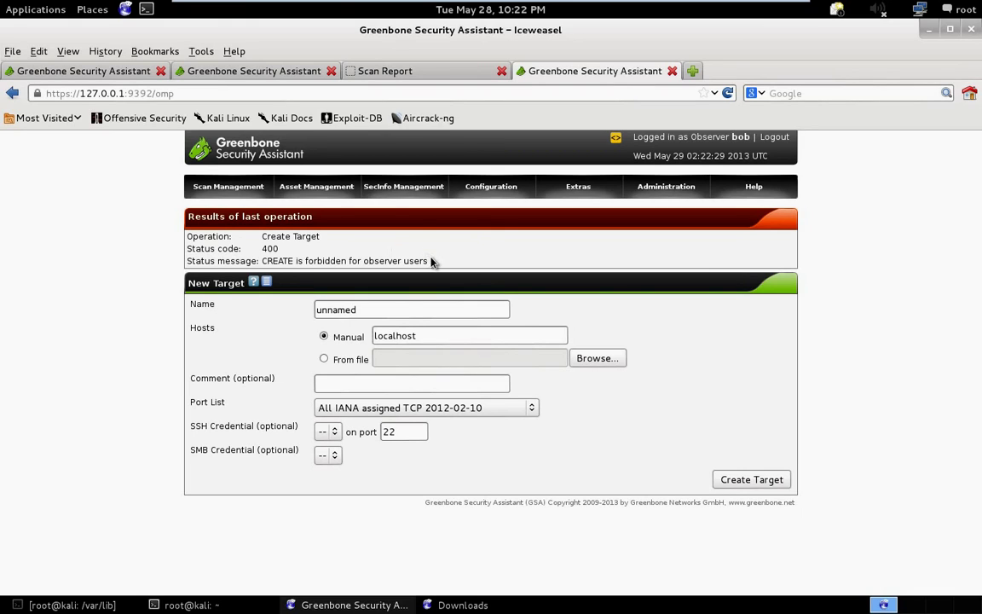
drag(431, 260, 257, 264)
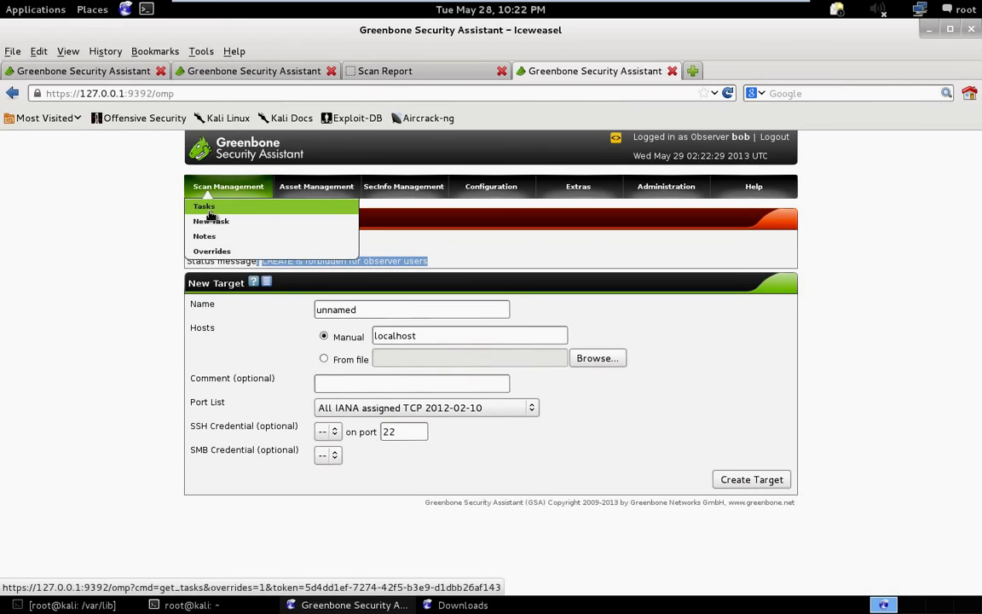
Open the latest ACME, Inc. scan report and sort its results by ascending threat.
mouse_move(195, 184)
click(203, 205)
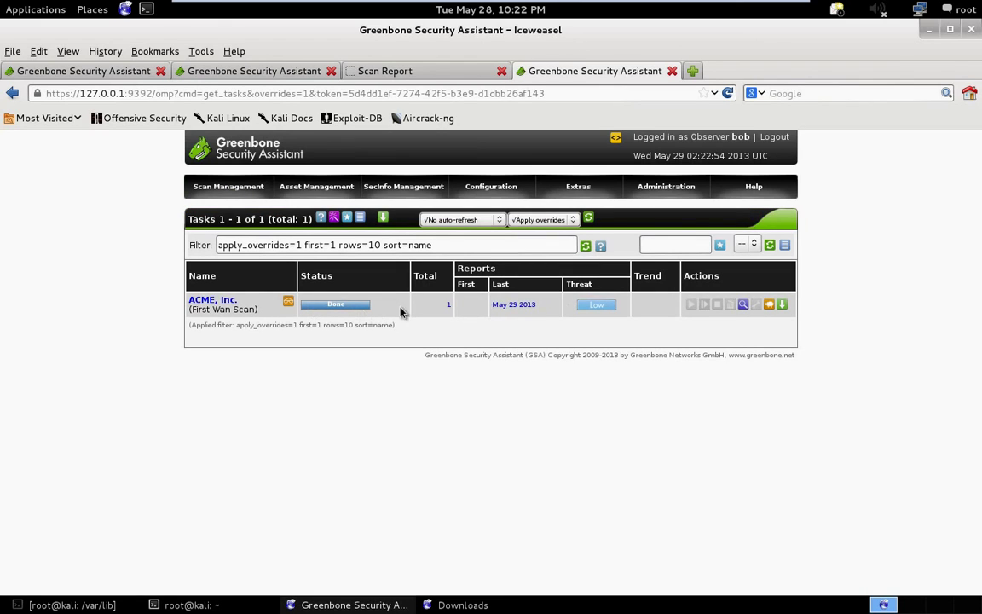
click(516, 304)
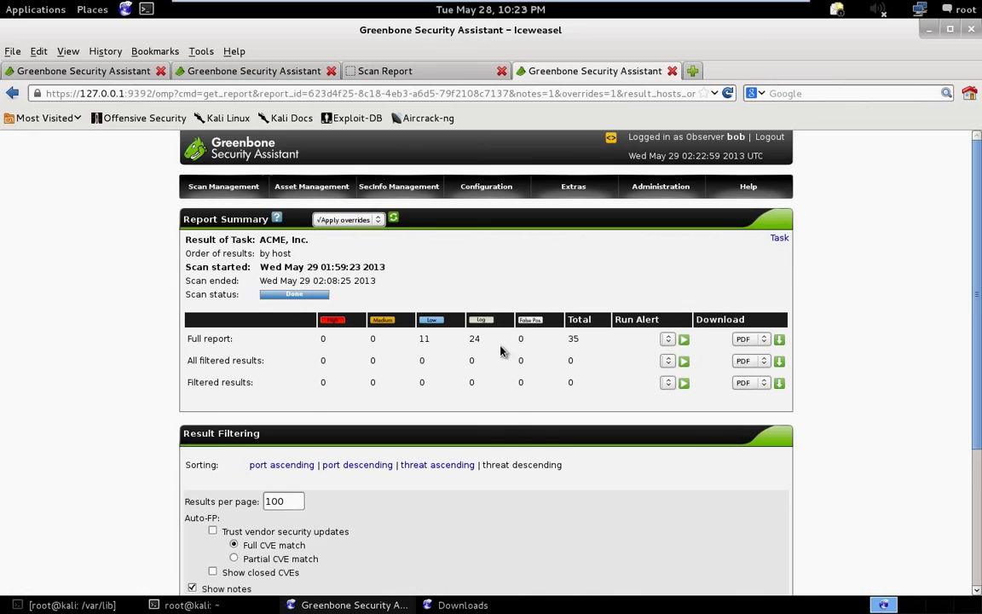
scroll(473, 349, down, 3)
click(473, 350)
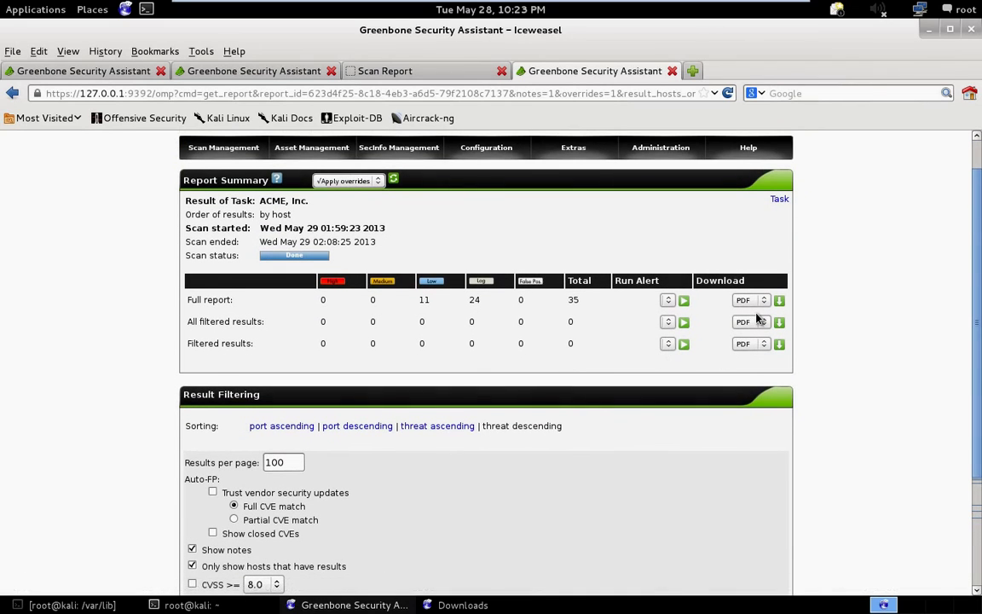
scroll(362, 453, down, 3)
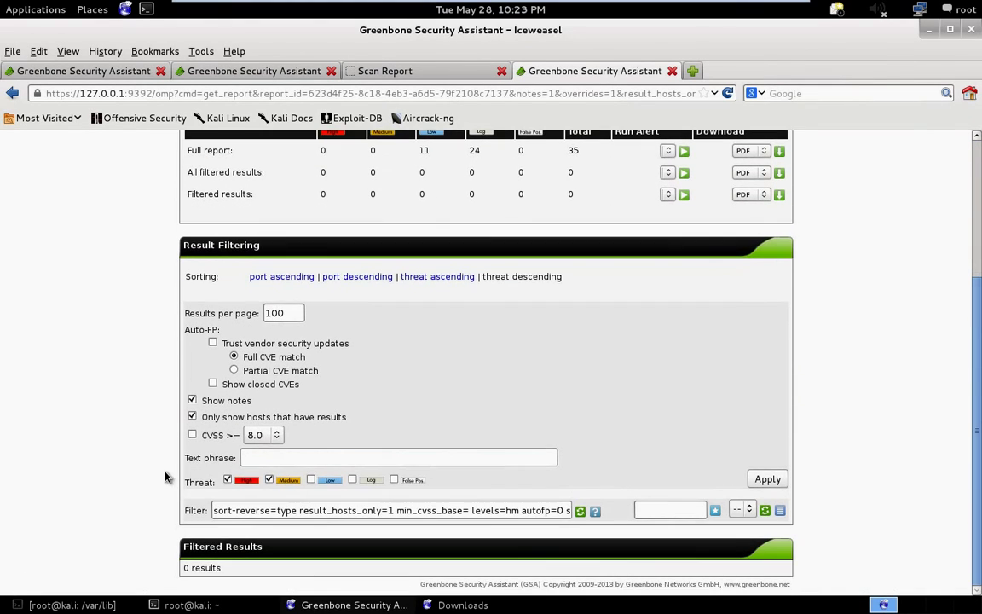
scroll(482, 528, up, 3)
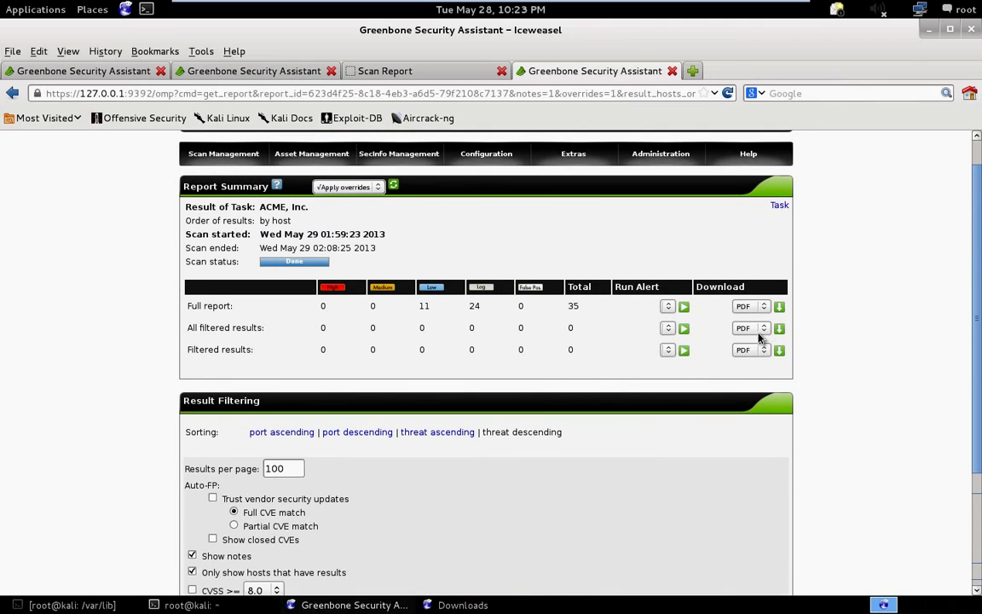
Download the full report in HTML format.
click(750, 307)
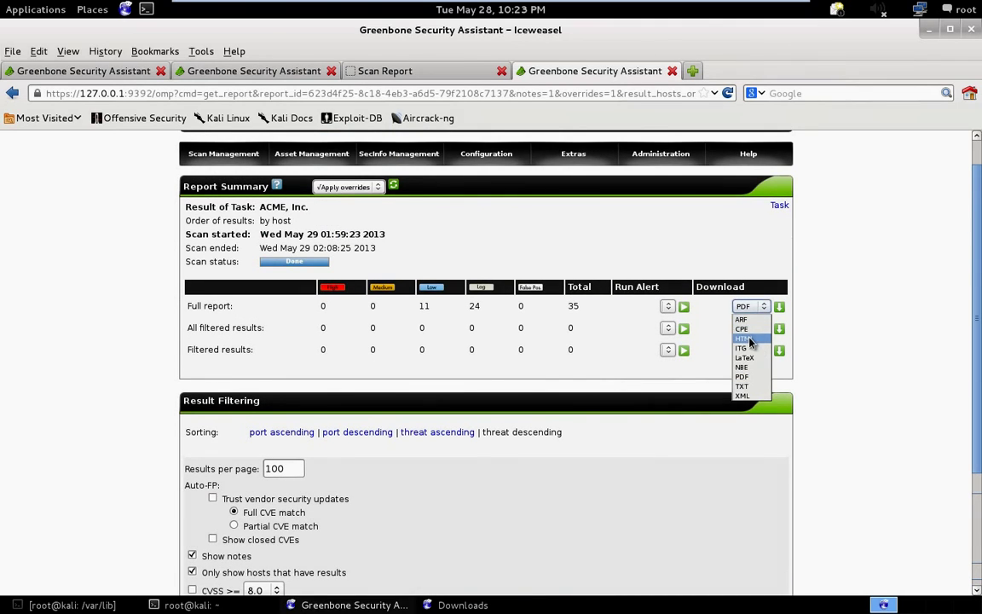
click(742, 338)
click(780, 306)
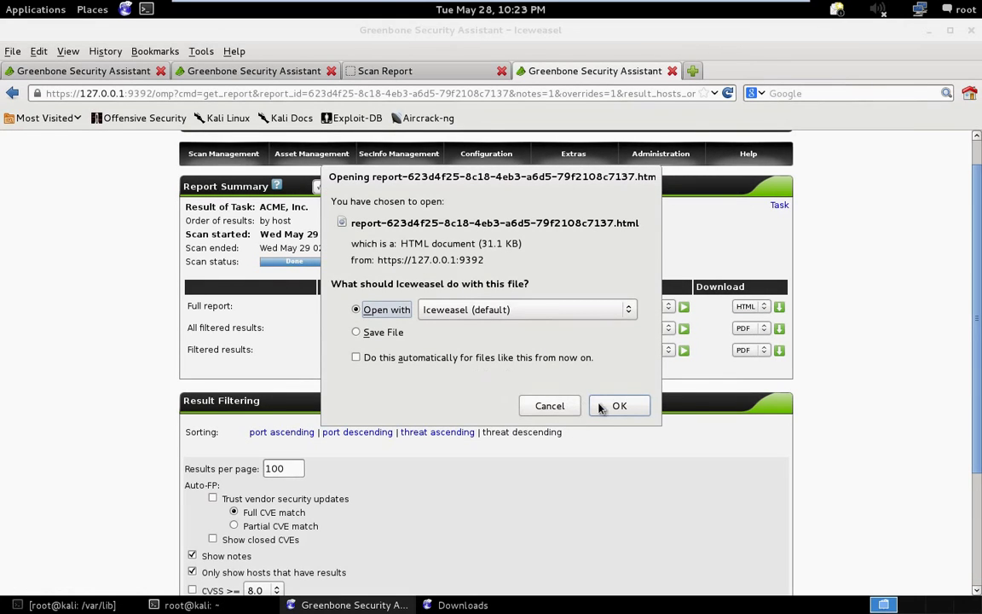
Open the HTML report in Iceweasel, dismiss the downloads notice, and close the report tab.
click(618, 406)
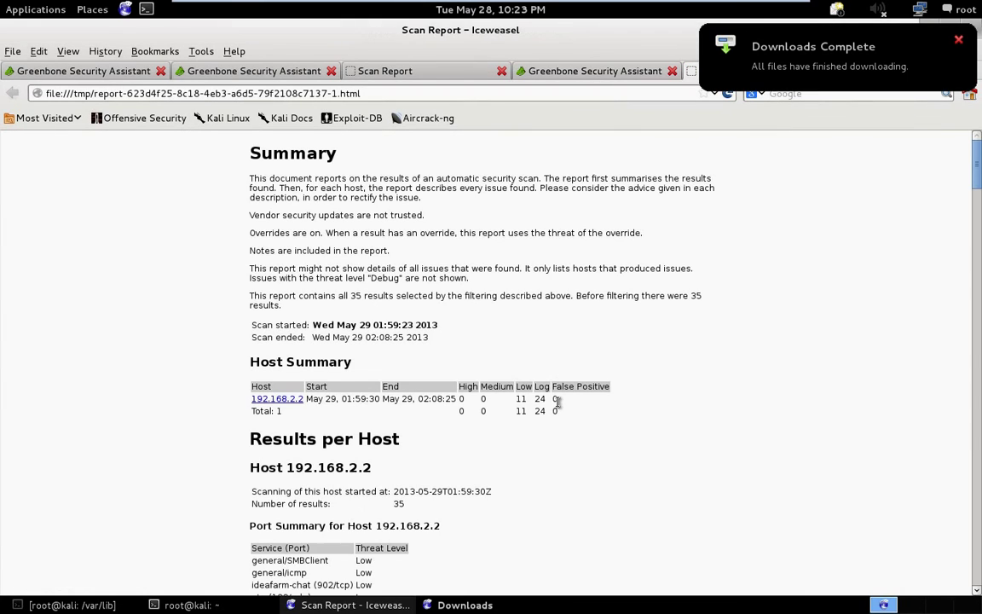
click(959, 41)
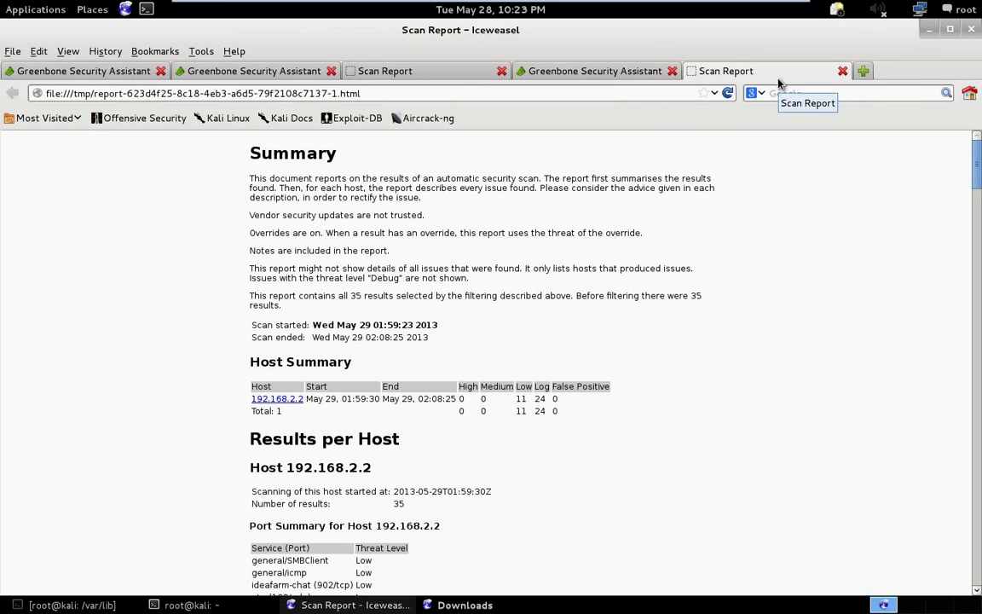
click(841, 72)
mouse_move(478, 154)
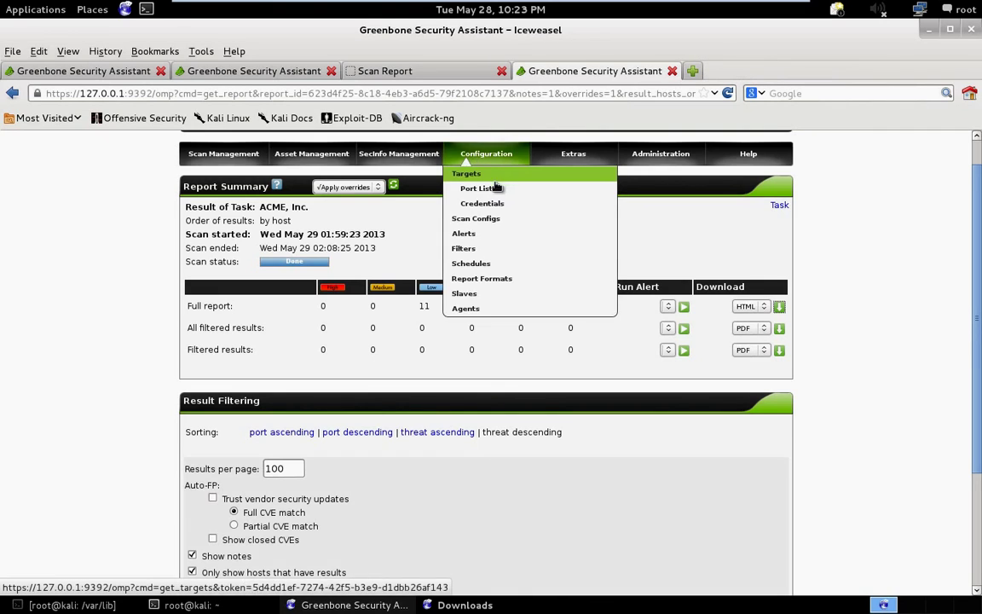
scroll(495, 185, up, 1)
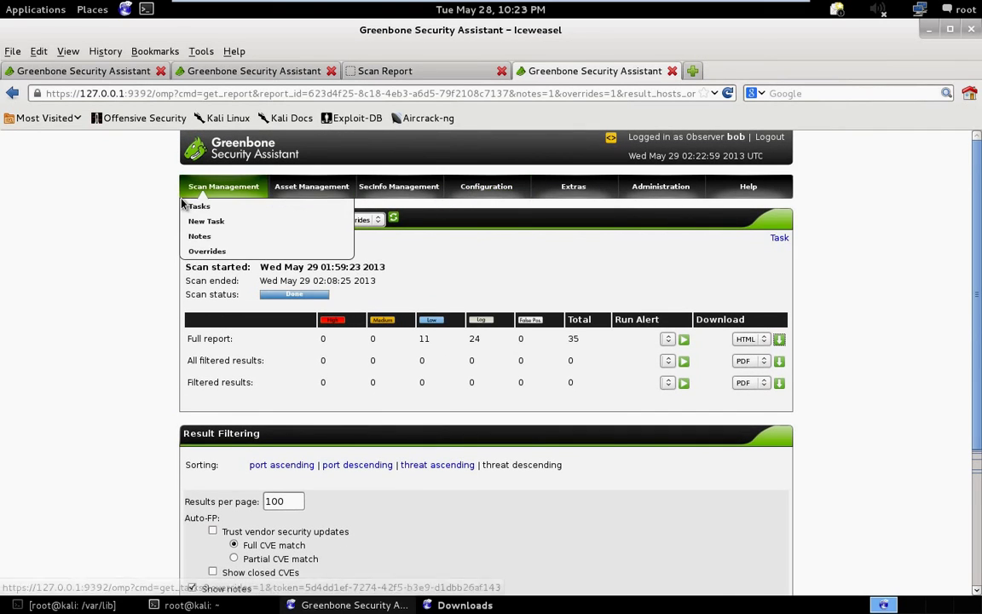